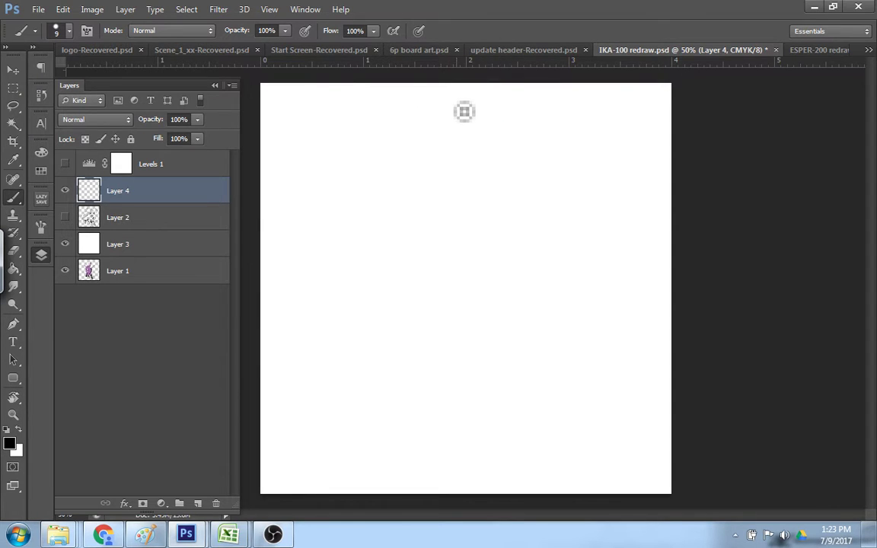
drag(466, 100, 312, 195)
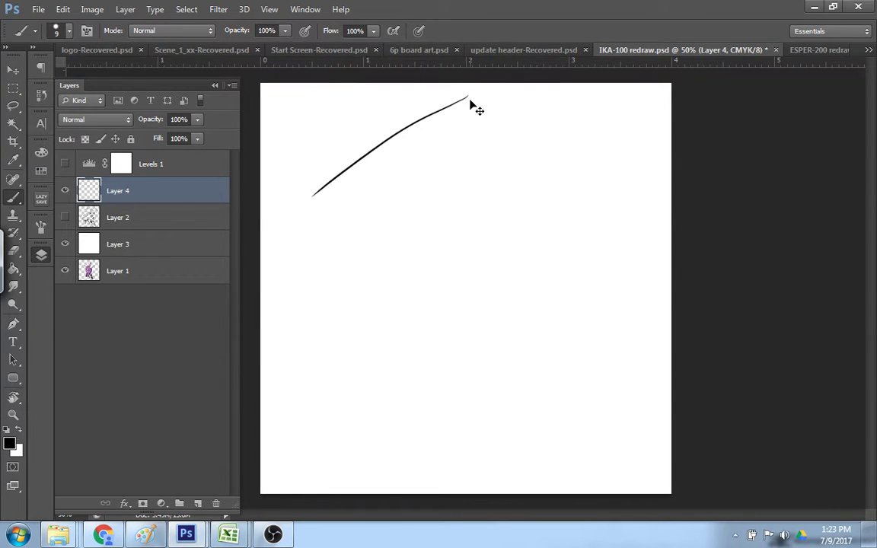
key(ctrl+z)
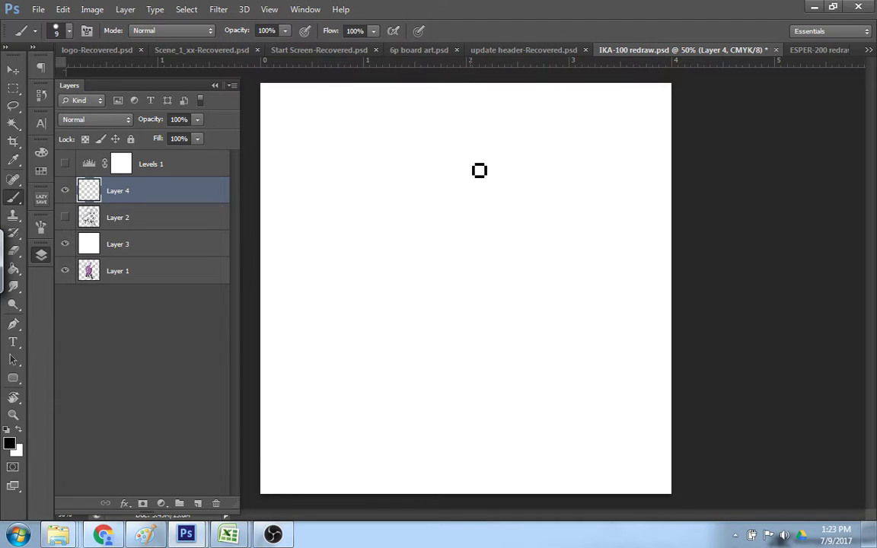
drag(466, 172, 514, 137)
key(ctrl+z)
drag(427, 172, 500, 135)
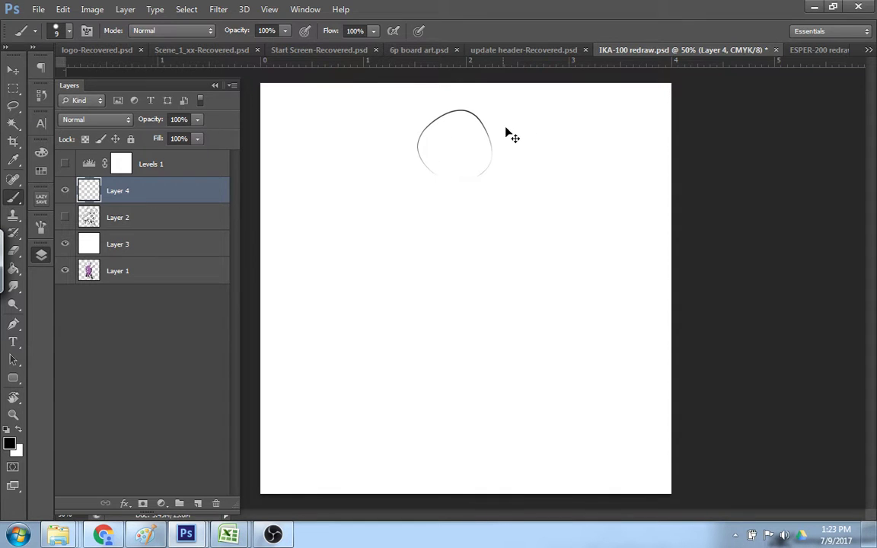
key(ctrl+z)
key(ctrl+alt+z)
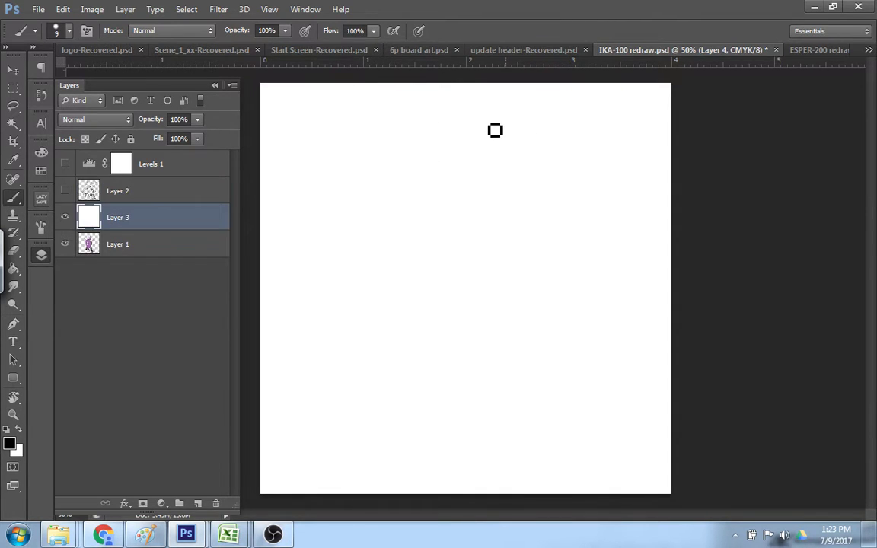
key(ctrl+shift+z)
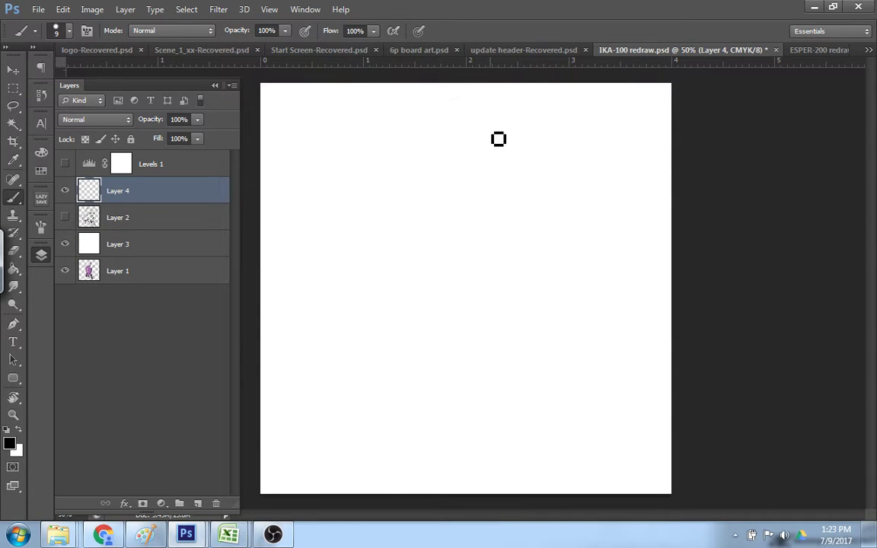
- Sketch a rounded dome outline with the brush on Layer 4, near the upper middle of the canvas
drag(442, 140, 475, 137)
key(ctrl+z)
drag(417, 139, 490, 118)
drag(427, 123, 477, 122)
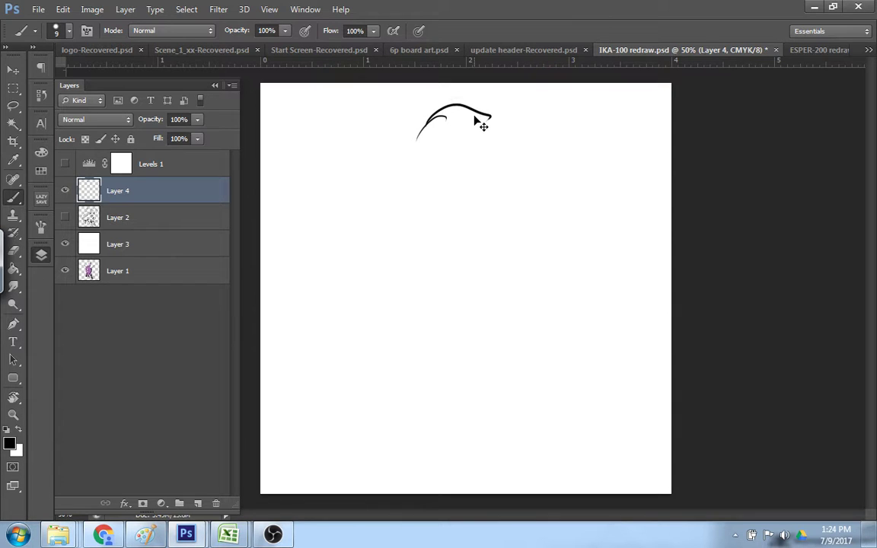
key(ctrl+z)
drag(418, 140, 484, 132)
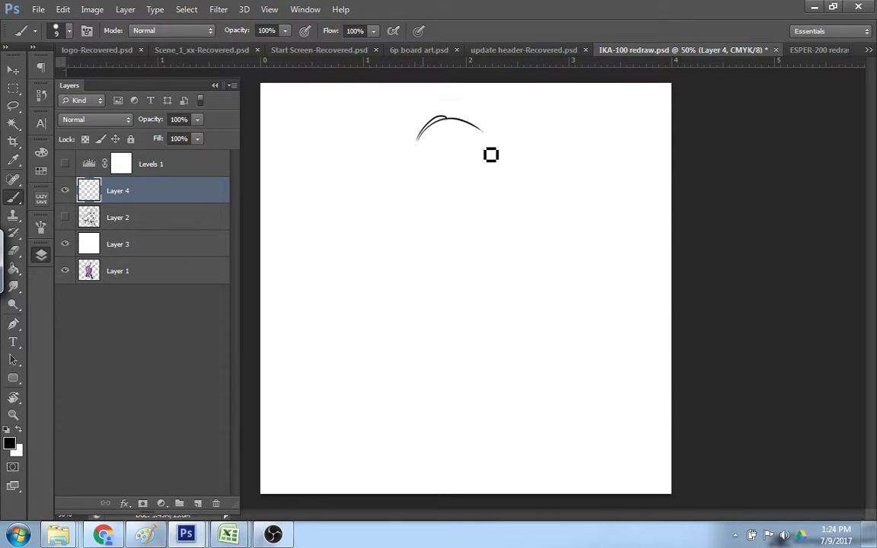
key(ctrl+z)
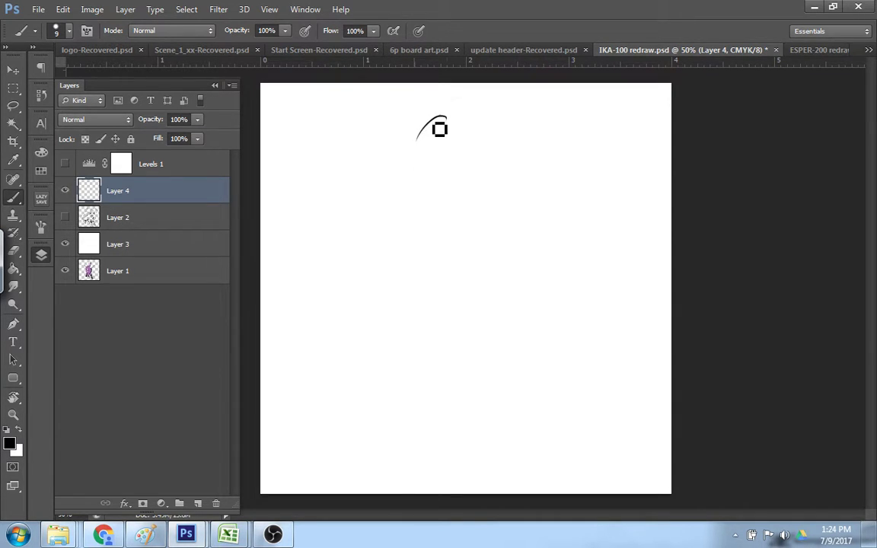
drag(417, 139, 476, 121)
drag(418, 136, 415, 174)
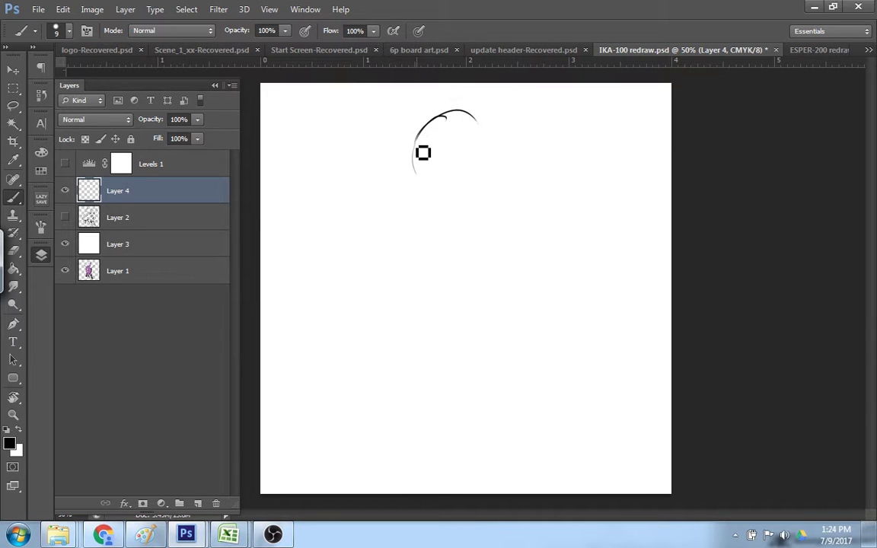
drag(449, 112, 489, 161)
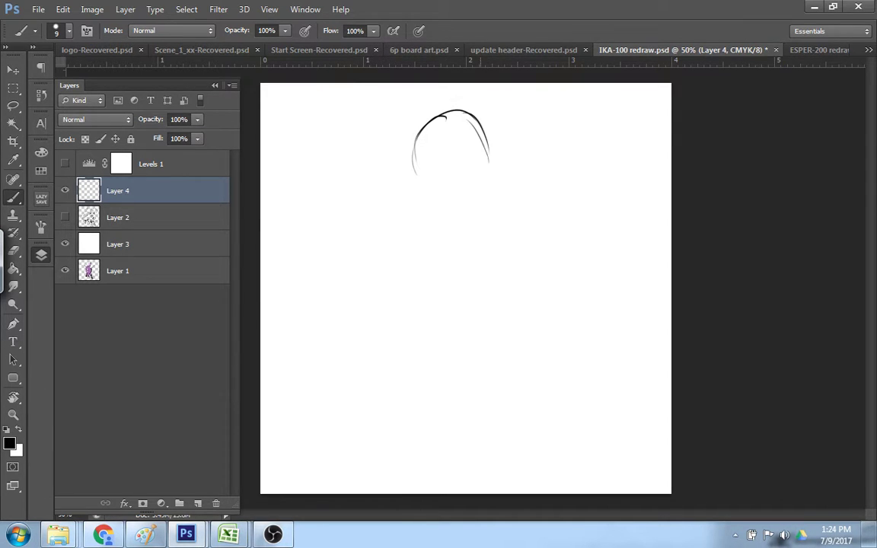
- Erase the whole dome sketch from Layer 4
key(e)
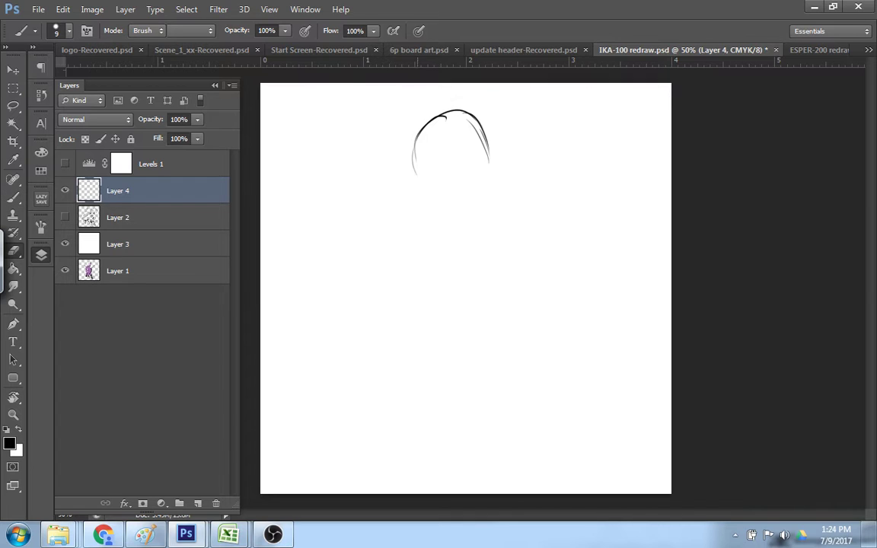
mouse_move(435, 140)
mouse_down()
mouse_move(454, 114)
mouse_move(446, 121)
mouse_up()
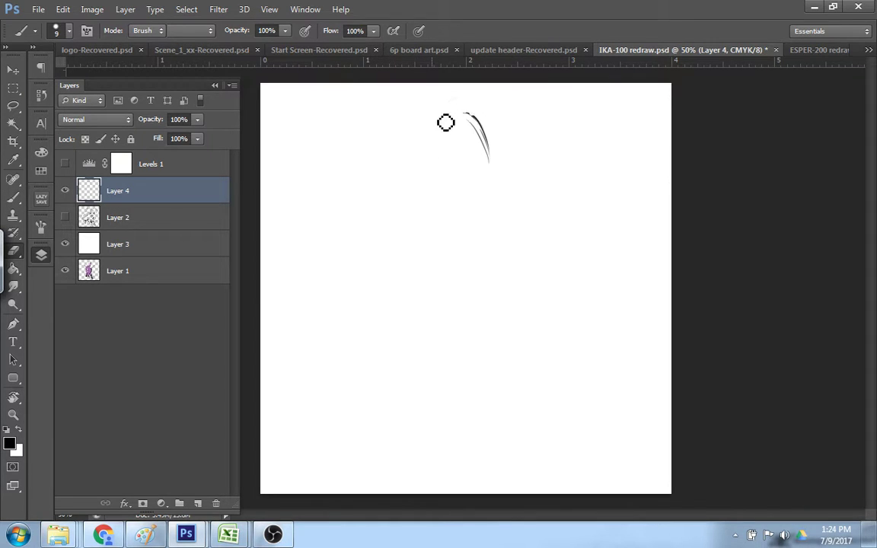
mouse_move(502, 164)
mouse_down()
mouse_move(480, 125)
mouse_move(474, 140)
mouse_up()
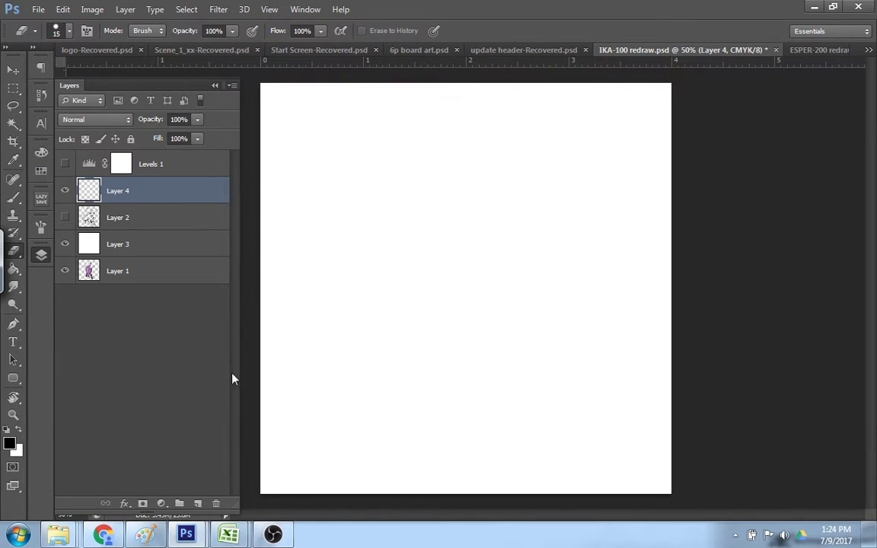
- Mute the live Twitch stream in Chrome and return to IKA-100 redraw.psd in Photoshop with the Brush tool active
click(105, 536)
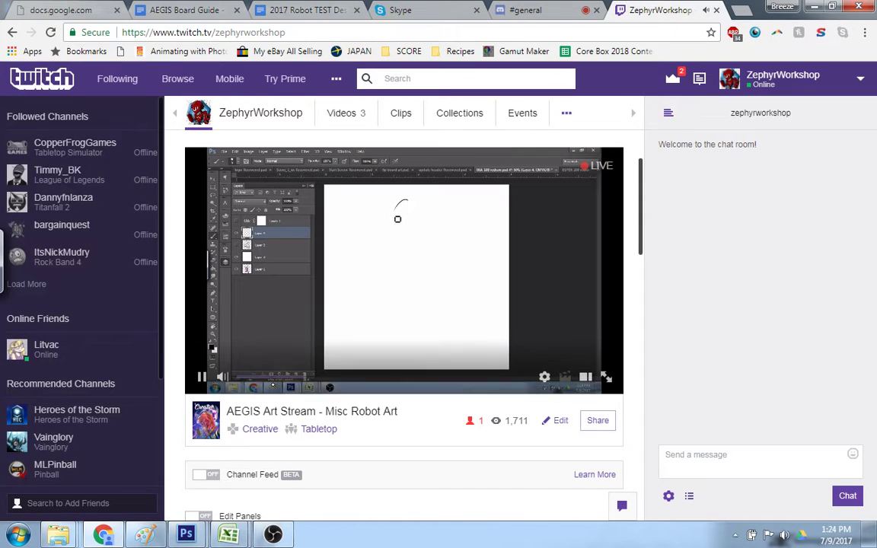
click(222, 377)
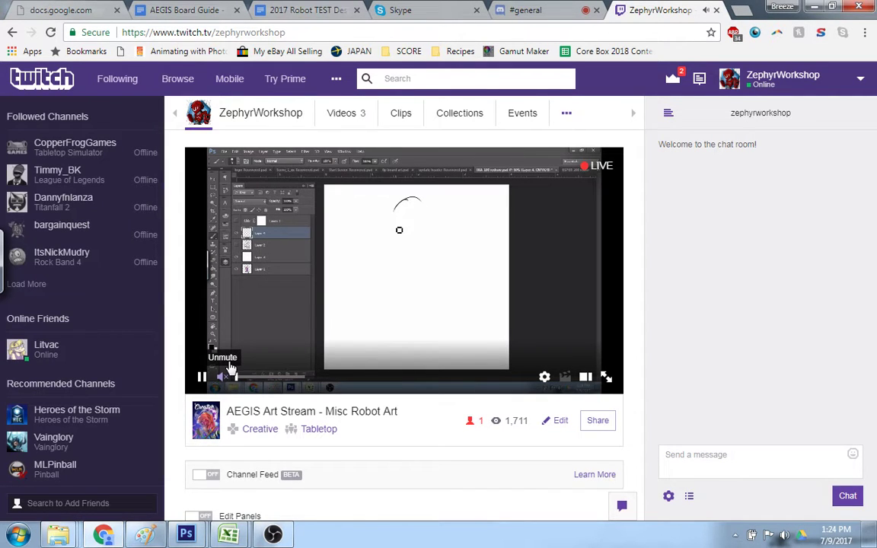
click(815, 7)
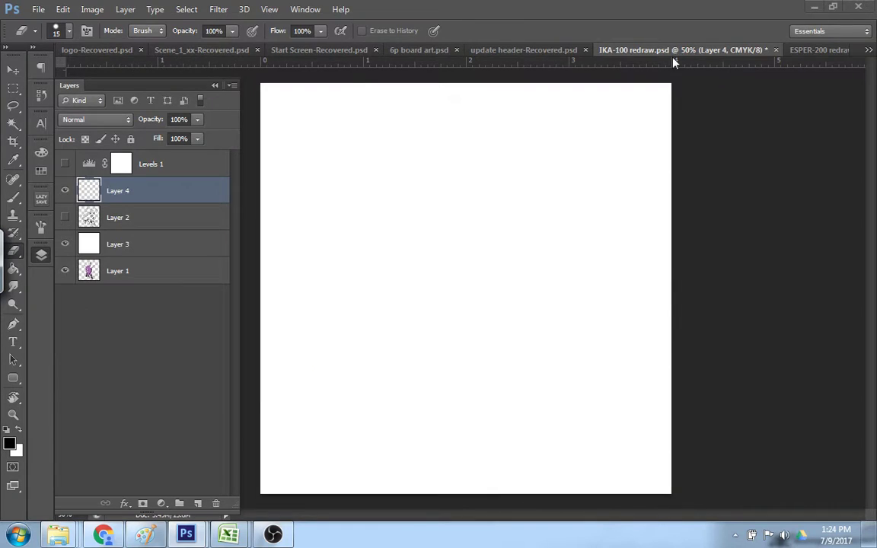
key(ctrl+Tab)
click(664, 257)
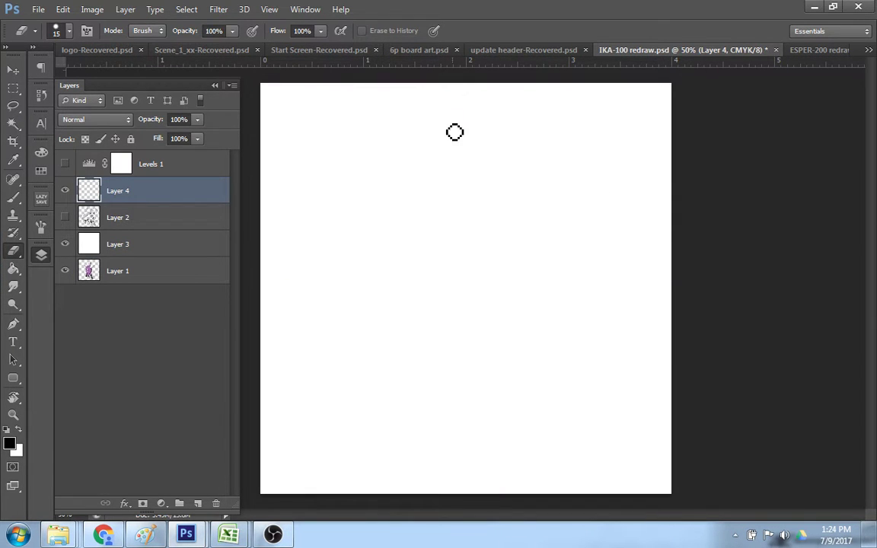
key(b)
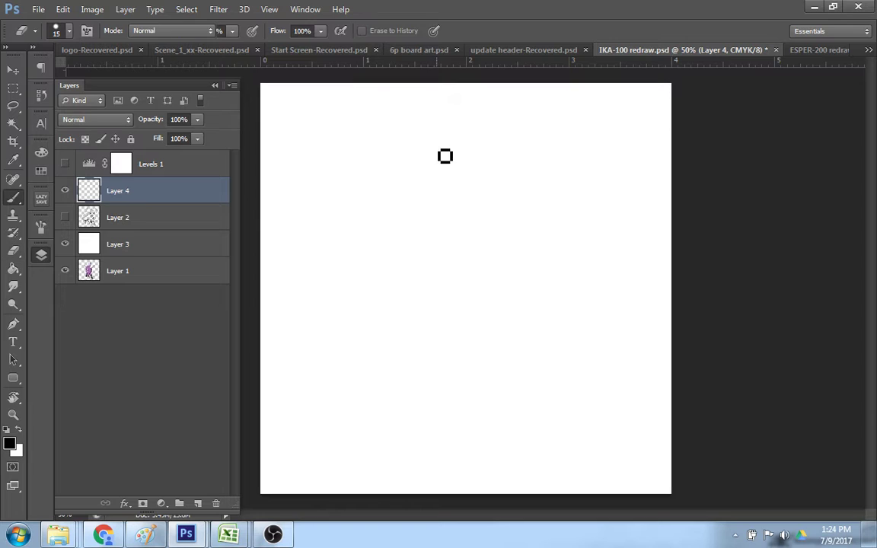
drag(409, 140, 440, 107)
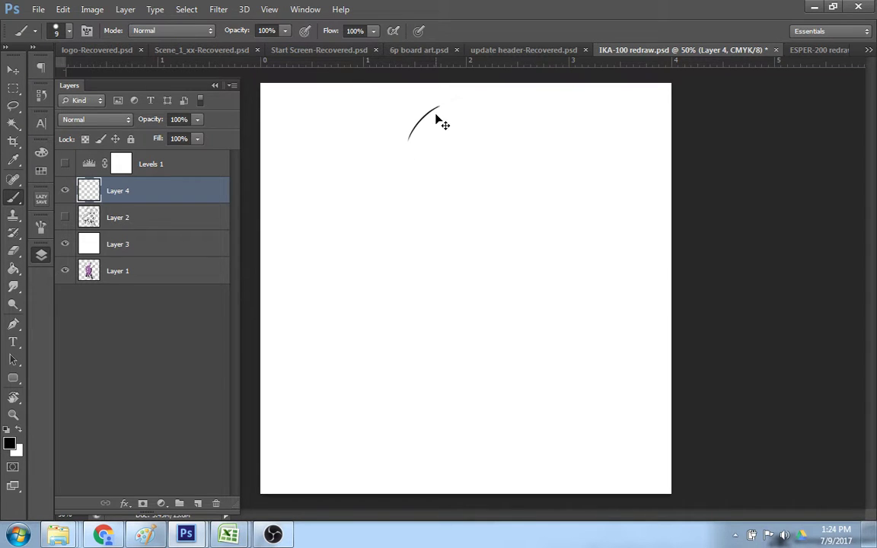
key(ctrl+z)
drag(430, 161, 421, 118)
- Handwrite three list entries down the canvas's right side: "-5 NEW COMMAND", "-2 NEW LVL 4's" and "-2 NEW LVL 2s"
mouse_move(619, 101)
mouse_down()
mouse_move(618, 120)
mouse_move(603, 125)
mouse_move(632, 123)
mouse_move(641, 114)
mouse_move(645, 122)
mouse_move(656, 112)
mouse_up()
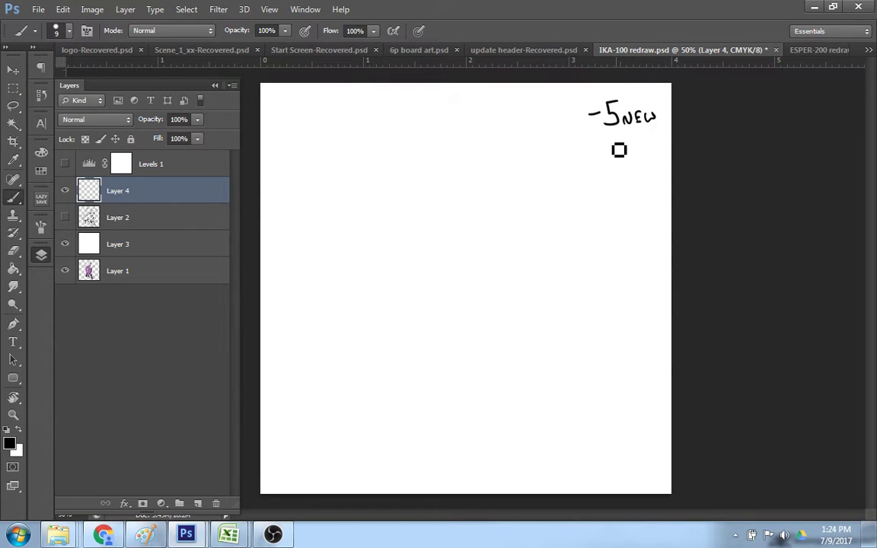
mouse_move(614, 134)
mouse_down()
mouse_move(612, 145)
mouse_move(660, 137)
mouse_move(664, 145)
mouse_up()
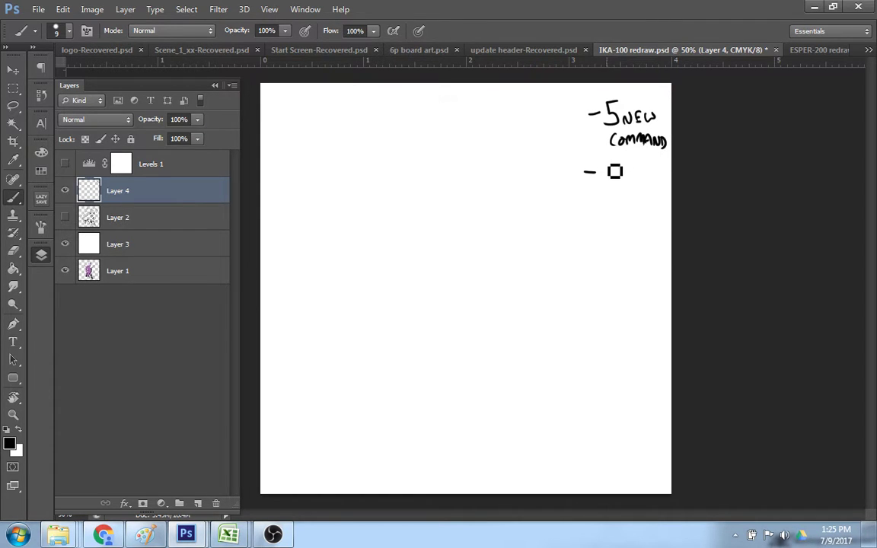
mouse_move(602, 169)
mouse_down()
mouse_move(617, 189)
mouse_move(646, 175)
mouse_up()
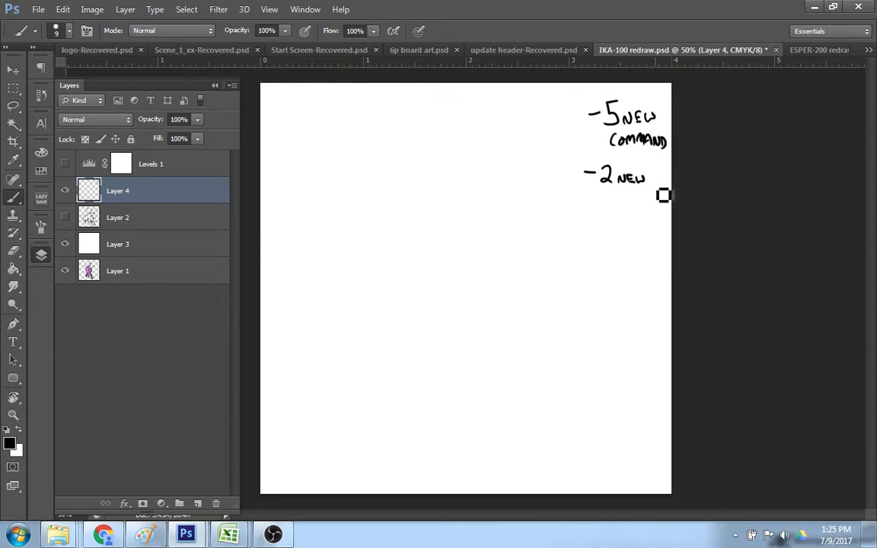
mouse_move(607, 202)
mouse_down()
mouse_move(618, 216)
mouse_move(624, 205)
mouse_move(650, 217)
mouse_up()
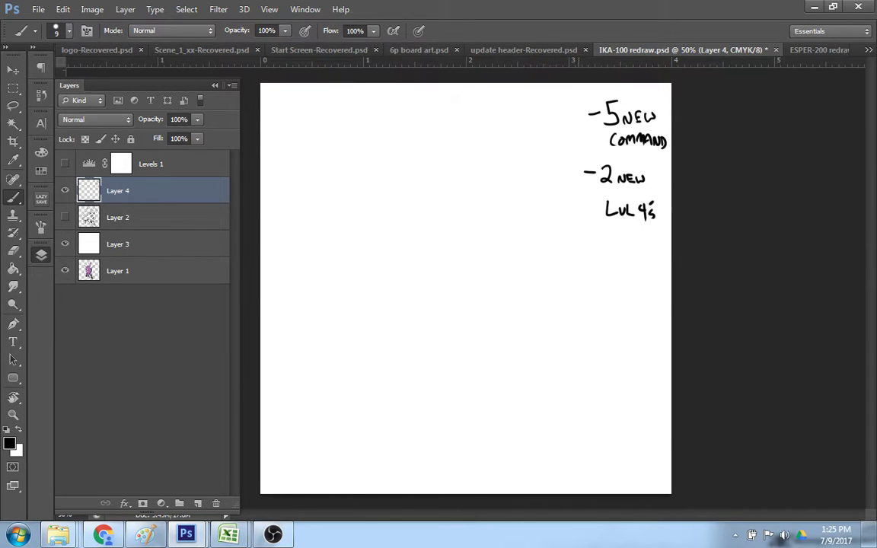
mouse_move(578, 245)
mouse_down()
mouse_move(617, 254)
mouse_move(626, 243)
mouse_move(637, 253)
mouse_move(645, 243)
mouse_up()
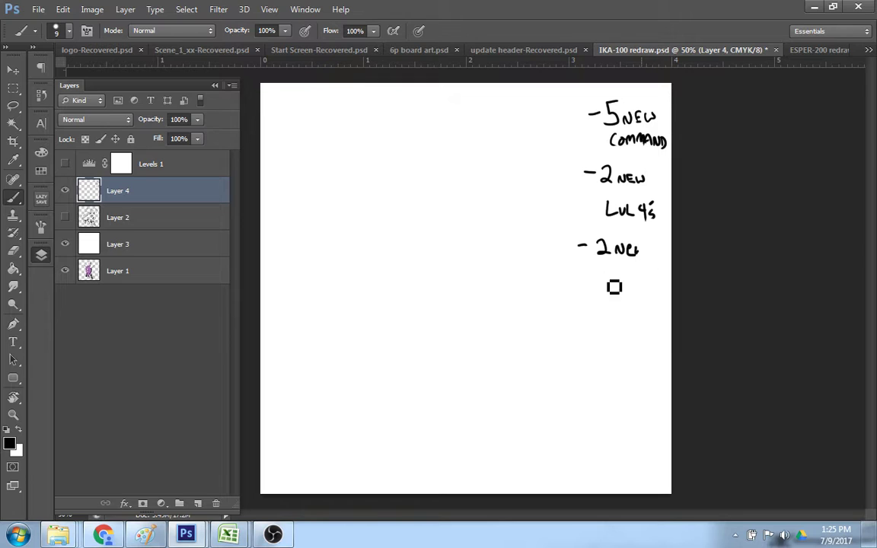
mouse_move(604, 271)
mouse_down()
mouse_move(611, 283)
mouse_move(647, 282)
mouse_up()
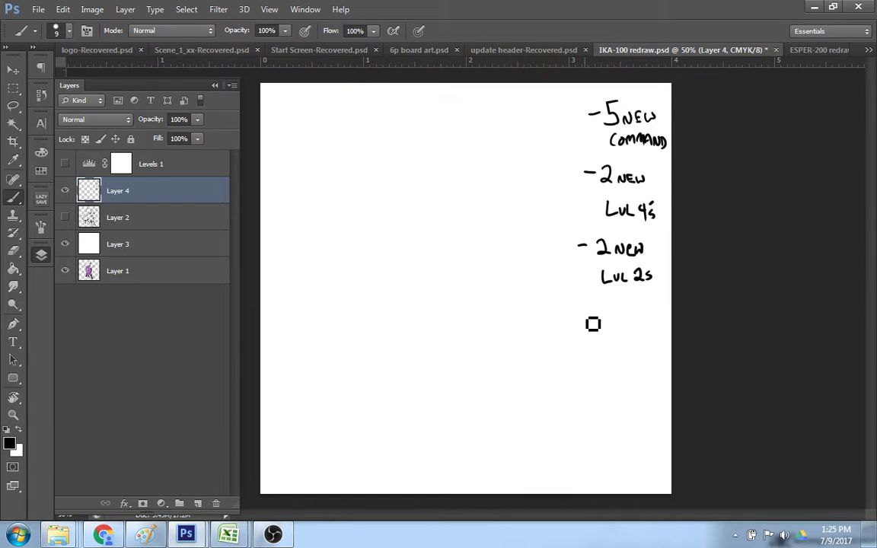
- Handwrite a fourth list entry "- Refurb OLD Bots" and add a dash for a fifth entry below it
drag(578, 319, 589, 318)
mouse_move(599, 314)
mouse_down()
mouse_move(600, 326)
mouse_move(623, 316)
mouse_move(623, 326)
mouse_move(643, 323)
mouse_up()
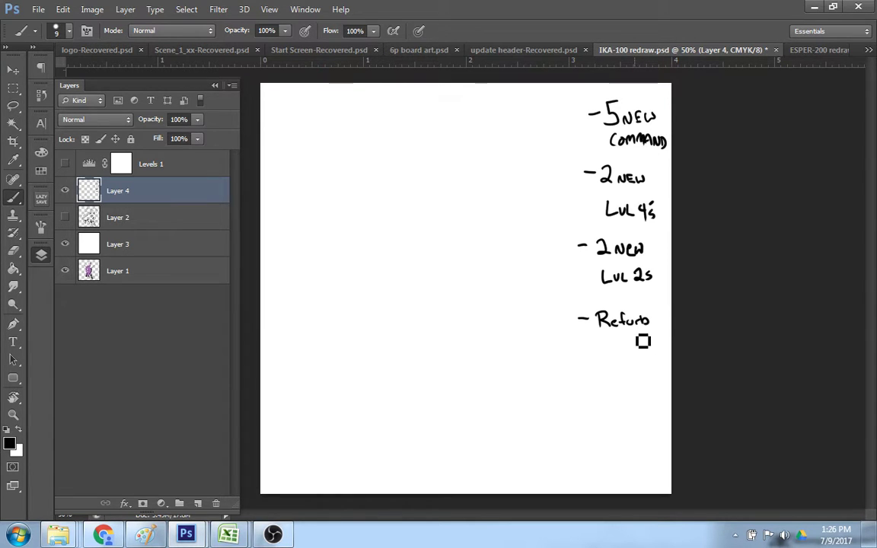
drag(611, 343, 659, 349)
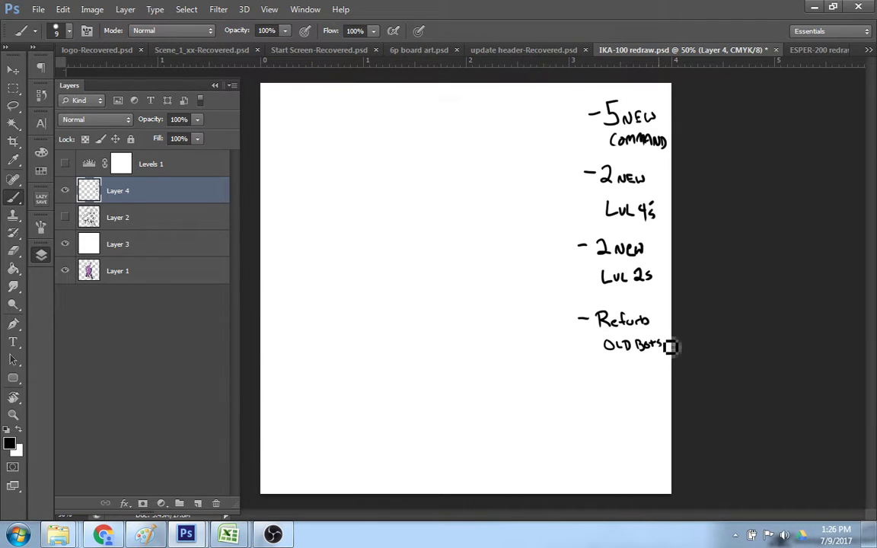
drag(579, 384, 588, 384)
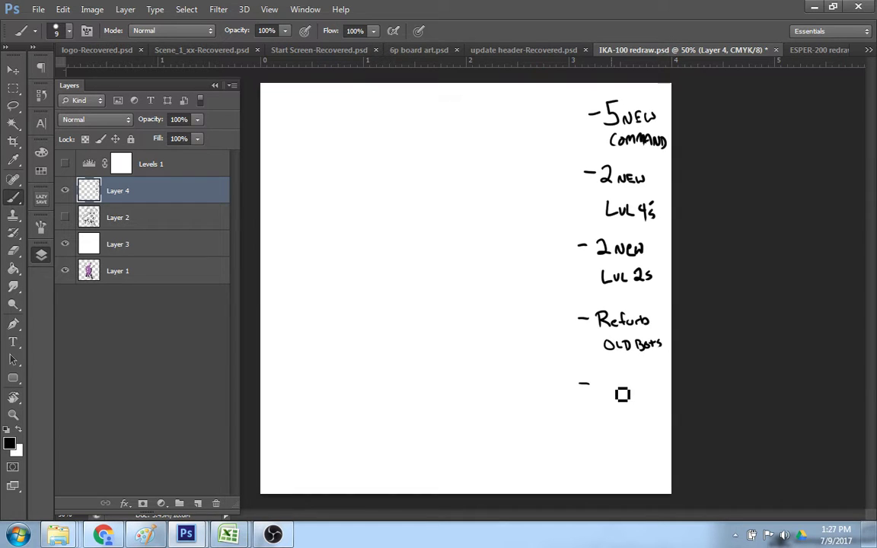
- Dock the floating ESHA-5000.psd window with the other open documents and return to IKA-100 redraw.psd
drag(619, 383, 620, 393)
drag(601, 382, 607, 395)
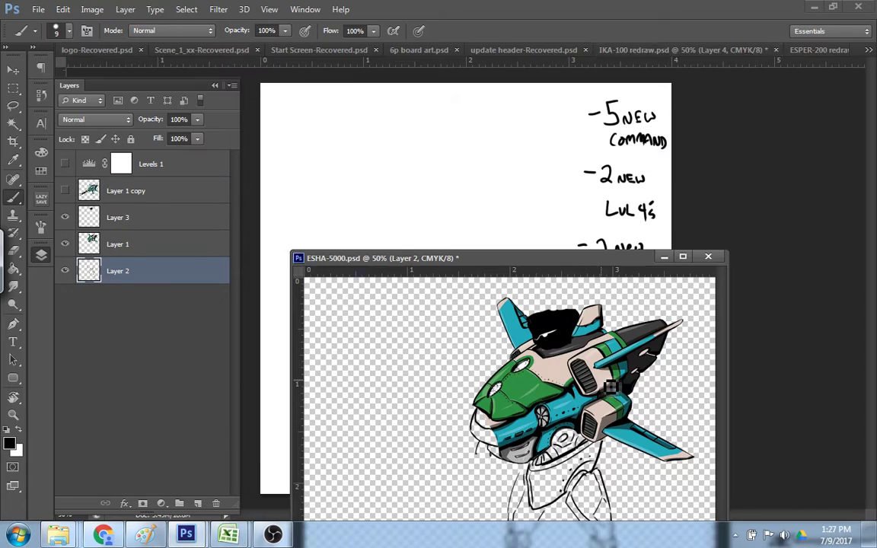
drag(644, 265, 607, 355)
drag(534, 349, 764, 65)
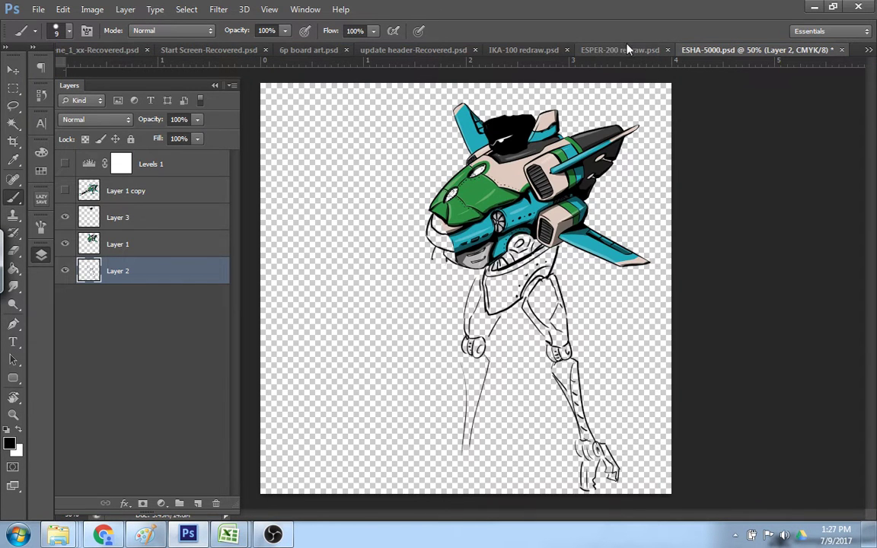
click(540, 50)
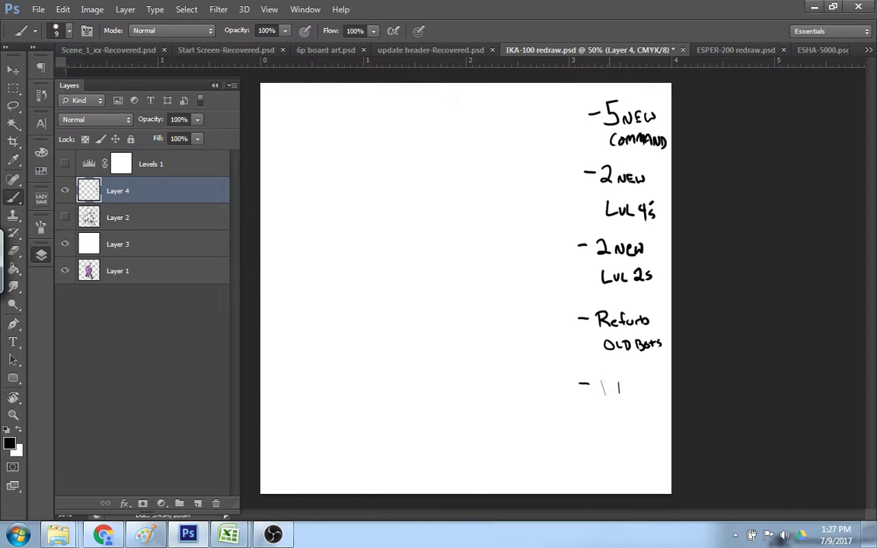
- Erase the stray marks beside the fifth dash and handwrite "CMDR Vs" with "6 ish" beneath it
key(e)
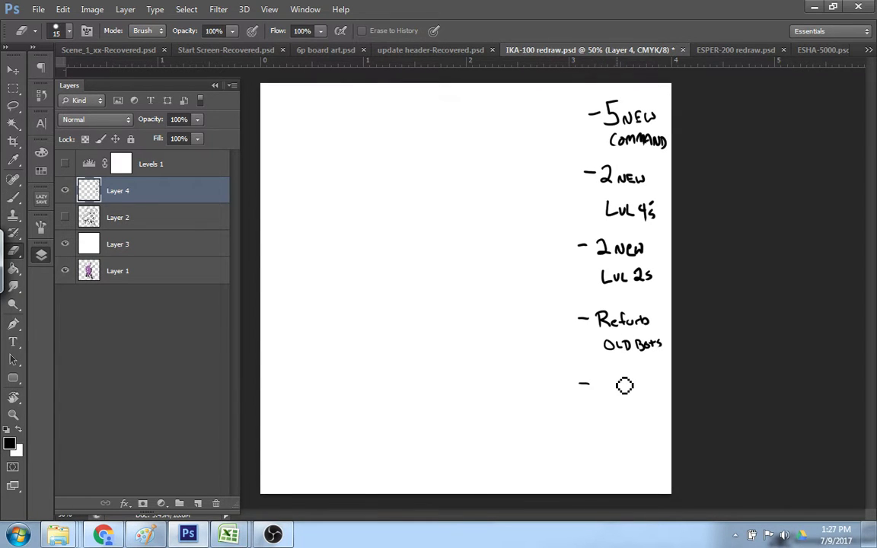
key(v)
key(b)
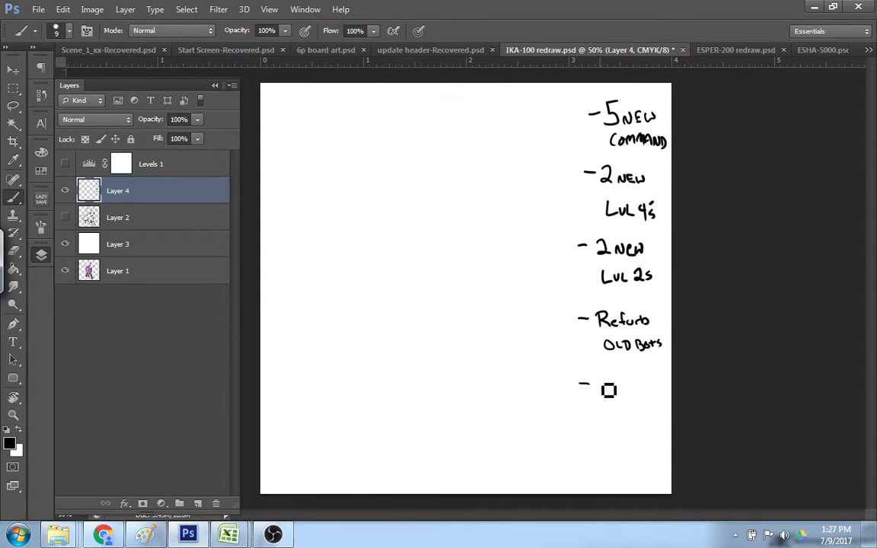
mouse_move(599, 383)
mouse_down()
mouse_move(599, 395)
mouse_move(647, 396)
mouse_move(651, 384)
mouse_move(654, 396)
mouse_up()
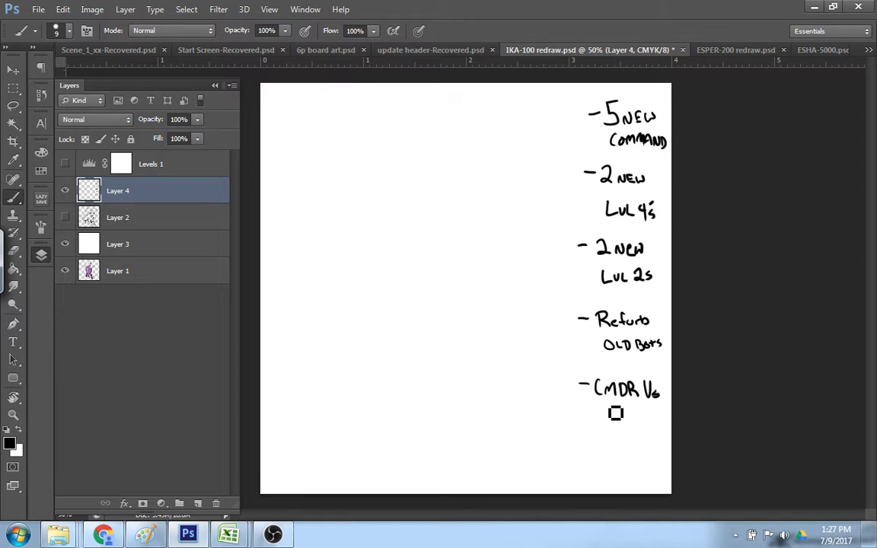
drag(611, 408, 610, 418)
drag(614, 409, 637, 419)
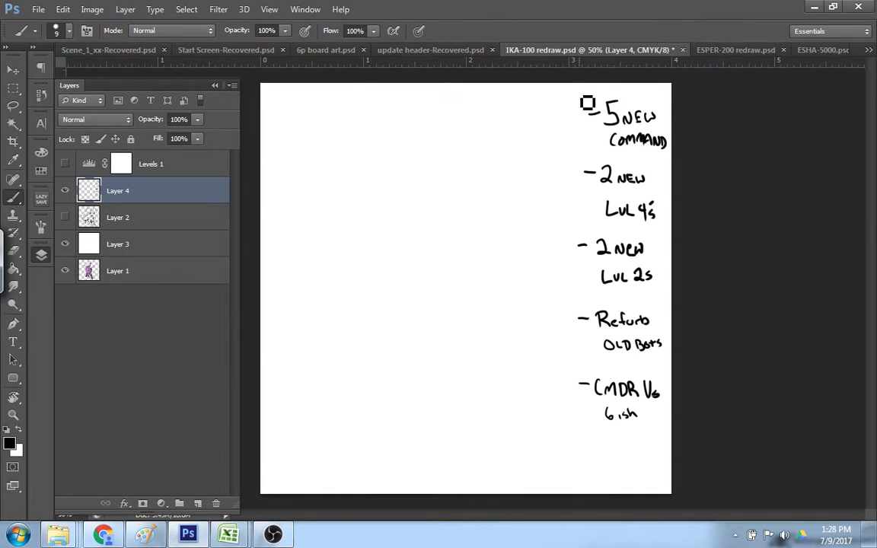
- Move the handwritten to-do list on Layer 4 lower on the canvas, keeping the white background layer in place
key(v)
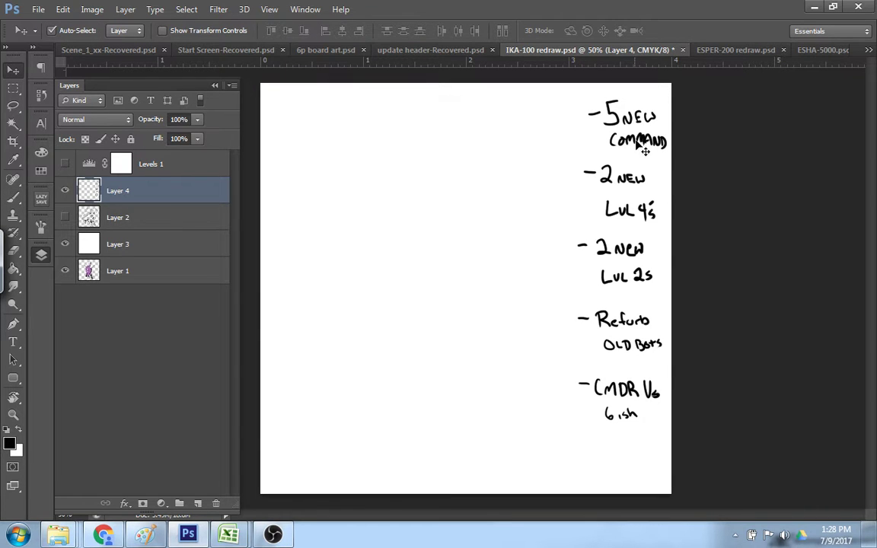
drag(640, 145, 642, 207)
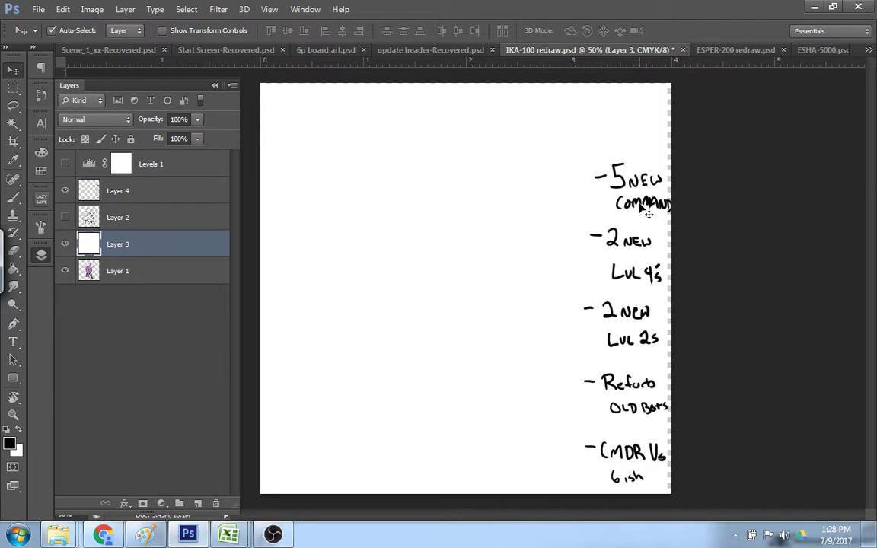
key(ctrl+z)
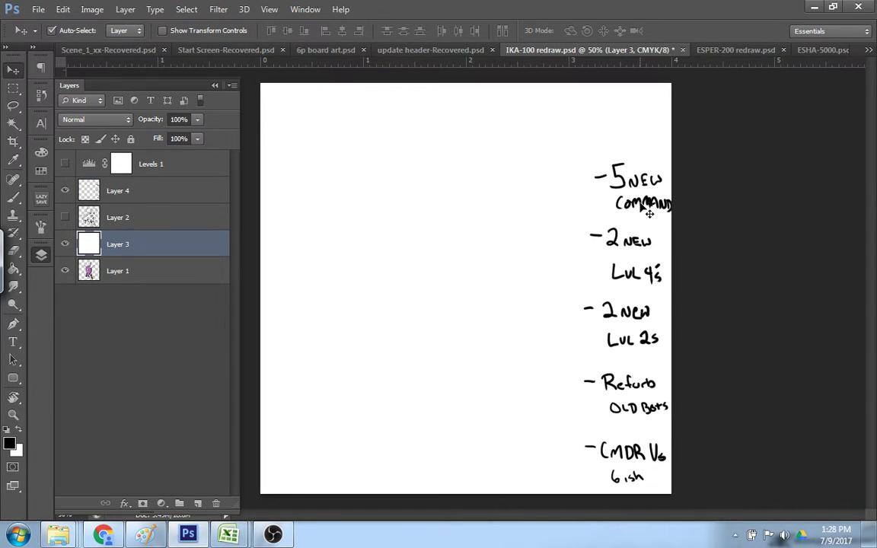
drag(648, 177, 638, 210)
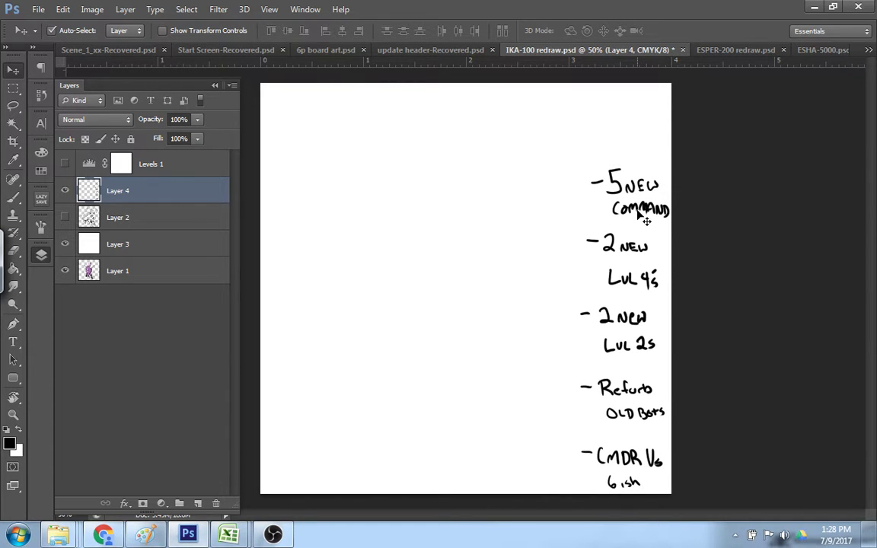
- Add a new empty layer directly above the handwritten list layer and get ready to paint with the Brush tool
key(b)
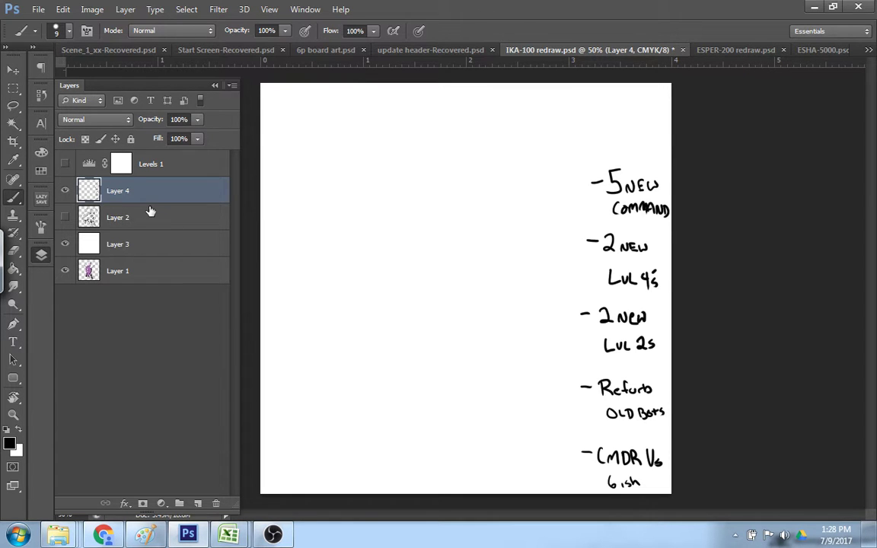
key(ctrl+shift+n)
key(Return)
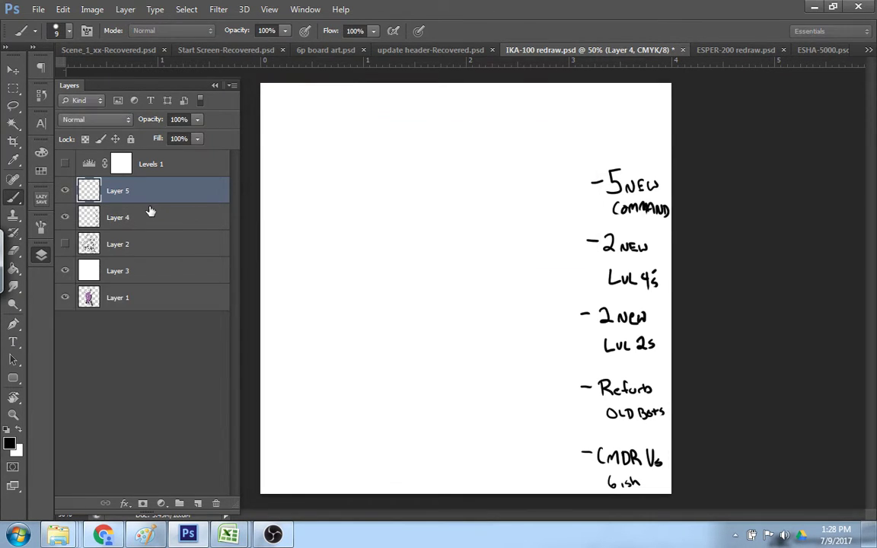
- Fade the handwritten list by lowering Layer 4's opacity to about 7%
click(197, 120)
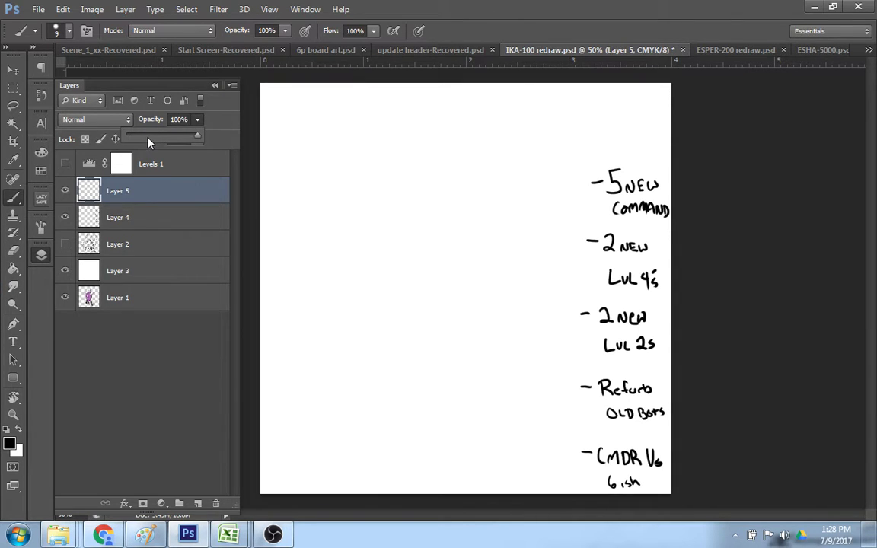
click(169, 218)
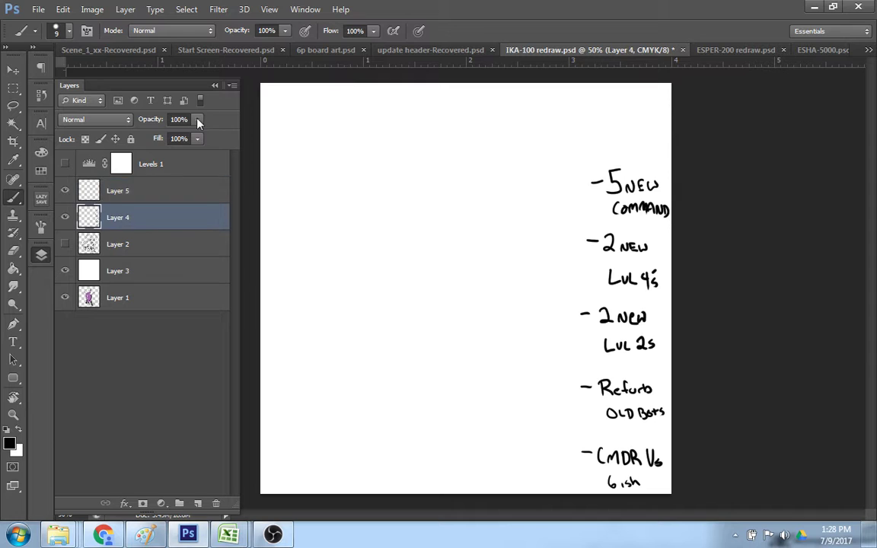
drag(197, 122, 137, 137)
click(163, 198)
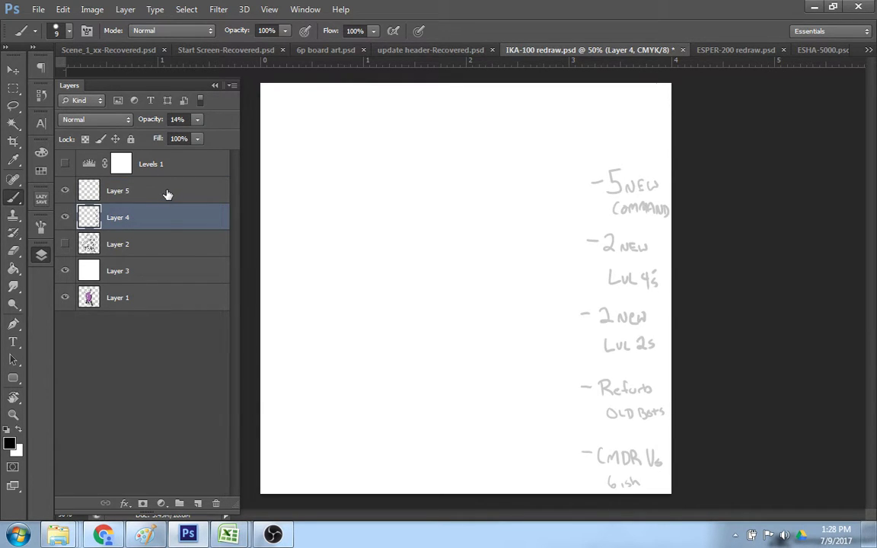
click(168, 193)
click(194, 213)
click(196, 121)
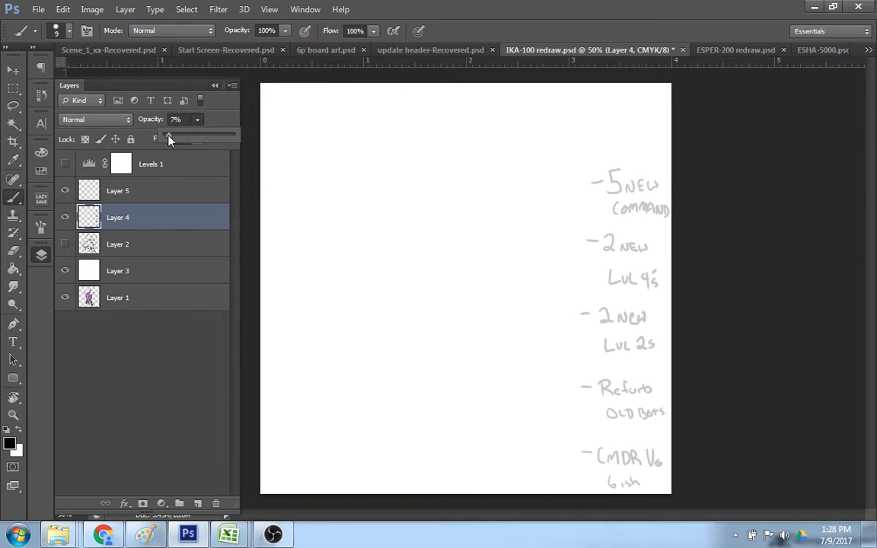
drag(169, 139, 167, 139)
- On Layer 5, handwrite the spaced letters "A E G I S" across the canvas's upper edge, with a dash joining A and E
click(193, 185)
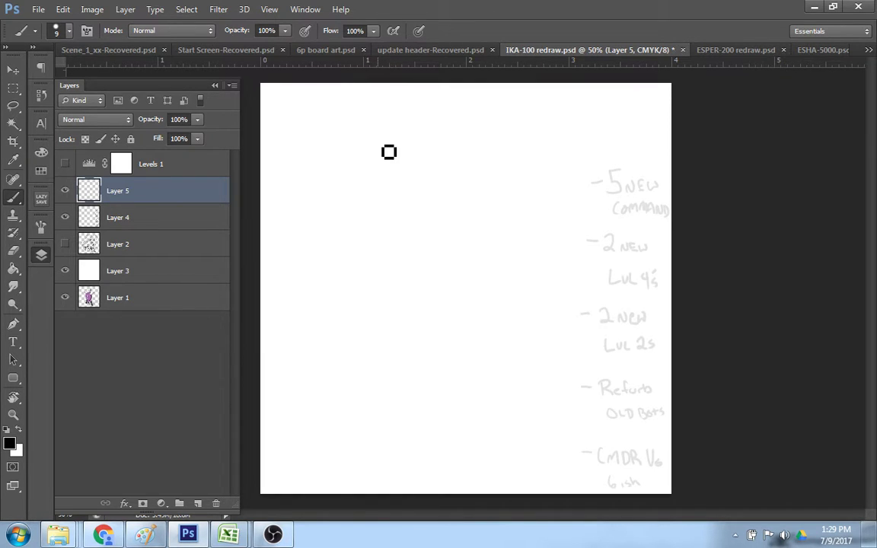
mouse_move(281, 119)
mouse_down()
mouse_move(303, 119)
mouse_move(301, 108)
mouse_move(359, 94)
mouse_move(347, 108)
mouse_up()
drag(335, 118, 355, 118)
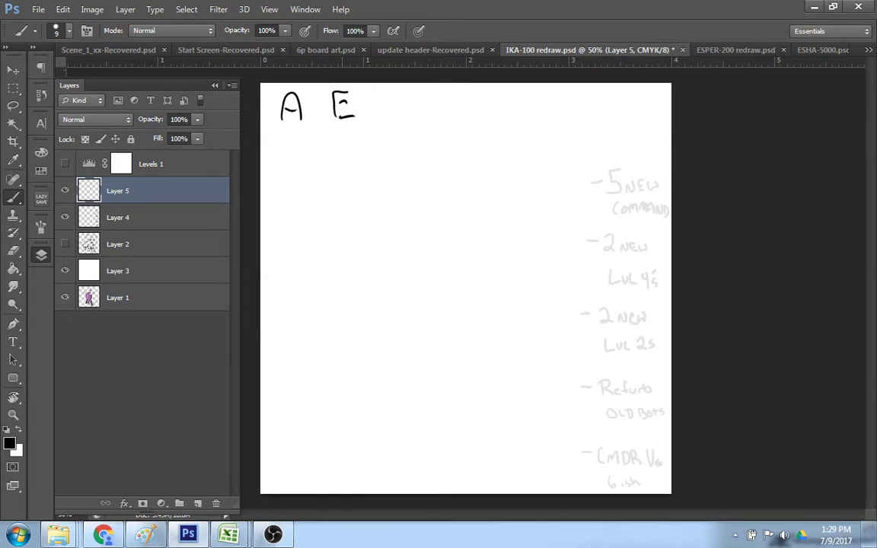
drag(422, 99, 422, 112)
mouse_move(472, 99)
mouse_down()
mouse_move(472, 120)
mouse_move(480, 99)
mouse_up()
drag(535, 99, 514, 121)
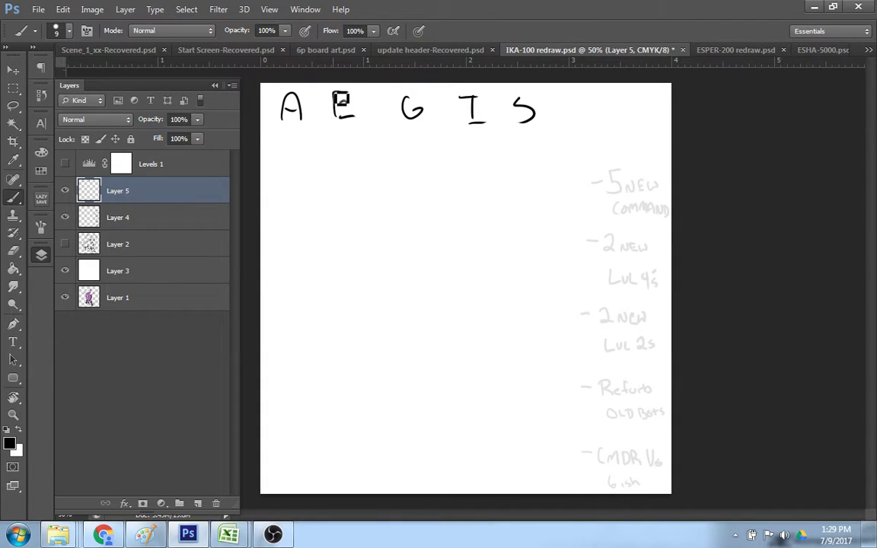
drag(310, 111, 319, 111)
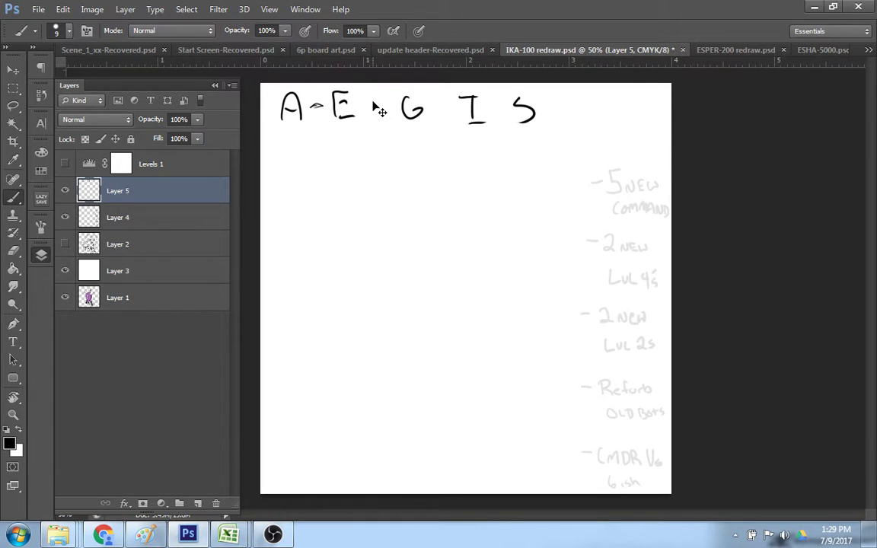
key(ctrl+z)
drag(310, 108, 323, 108)
drag(413, 127, 414, 143)
drag(478, 130, 478, 143)
drag(474, 129, 473, 143)
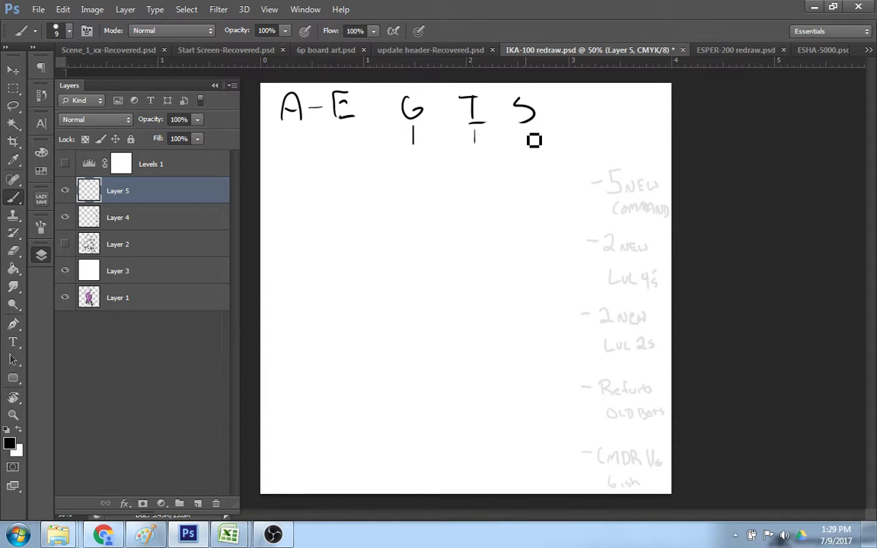
drag(524, 131, 524, 142)
mouse_move(324, 369)
mouse_down()
mouse_move(356, 451)
mouse_move(324, 349)
mouse_up()
key(ctrl+z)
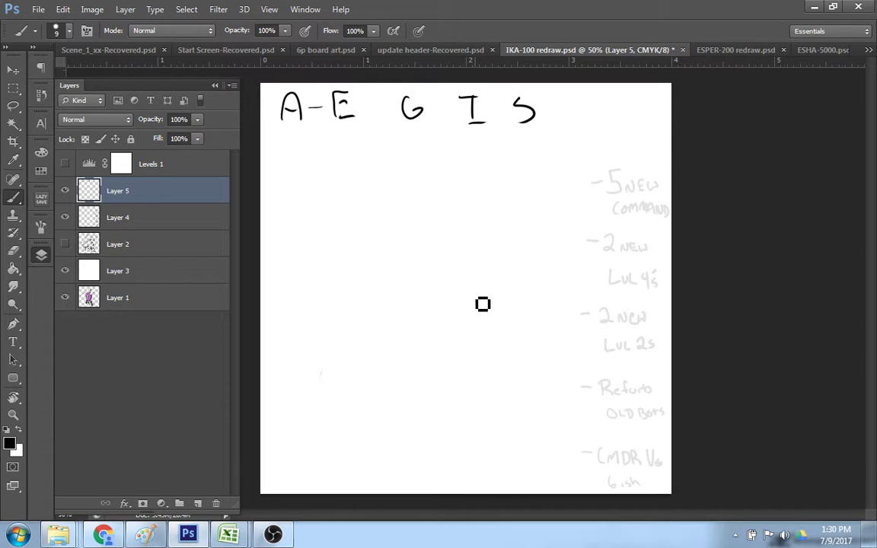
- Rough out a robot on Layer 5 with a large rounded body, a curved back line and a long diagonal loop reaching the upper right
drag(331, 365, 332, 375)
mouse_move(335, 277)
mouse_down()
mouse_move(457, 211)
mouse_move(574, 250)
mouse_move(617, 238)
mouse_move(607, 176)
mouse_move(481, 300)
mouse_move(510, 260)
mouse_move(513, 268)
mouse_move(474, 308)
mouse_move(508, 251)
mouse_up()
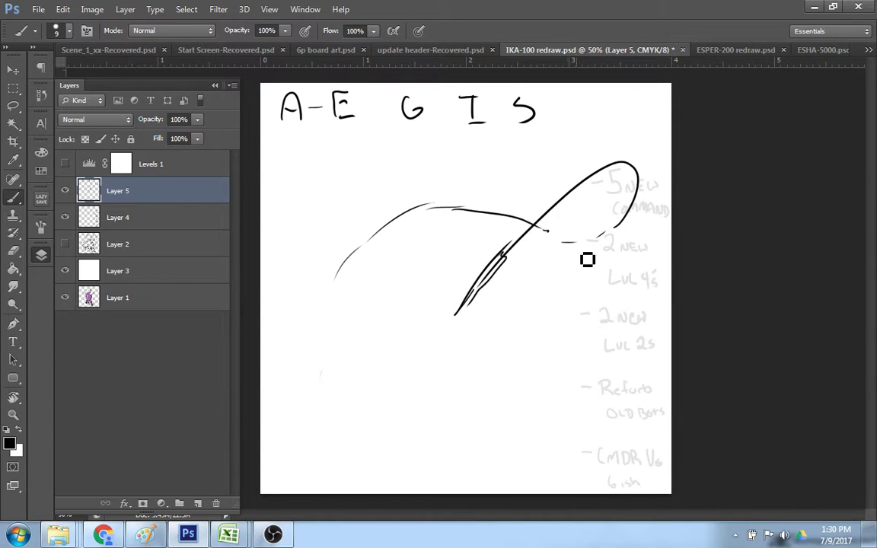
drag(613, 250, 567, 254)
mouse_move(337, 293)
mouse_down()
mouse_move(342, 313)
mouse_move(398, 336)
mouse_move(433, 315)
mouse_move(450, 279)
mouse_move(445, 222)
mouse_up()
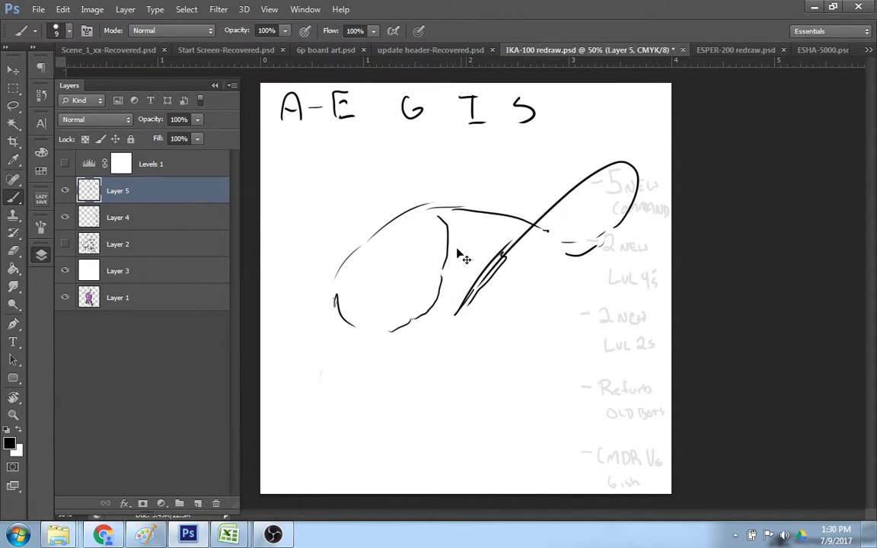
mouse_move(445, 266)
mouse_down()
mouse_move(495, 254)
mouse_move(476, 256)
mouse_move(497, 260)
mouse_up()
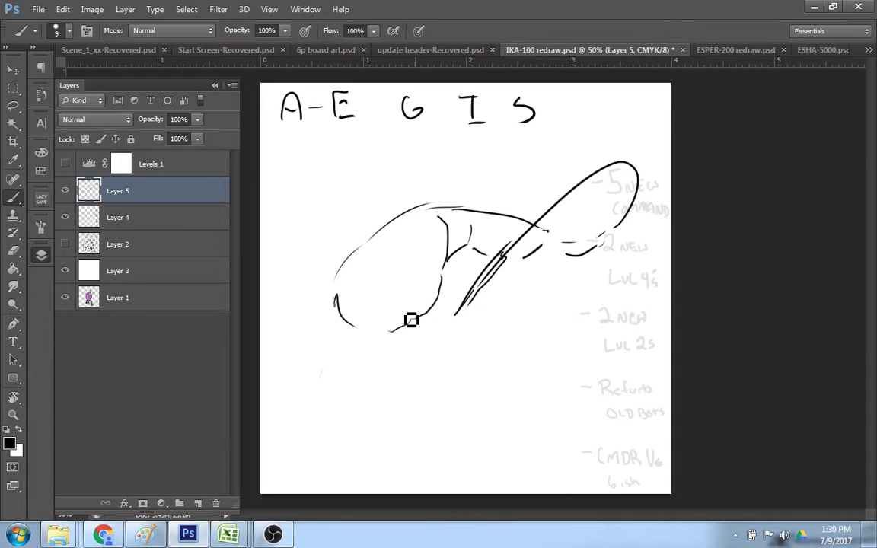
- Sketch an oval shoulder segment at the body's lower right and close the gap in the body's left edge
drag(409, 281, 438, 293)
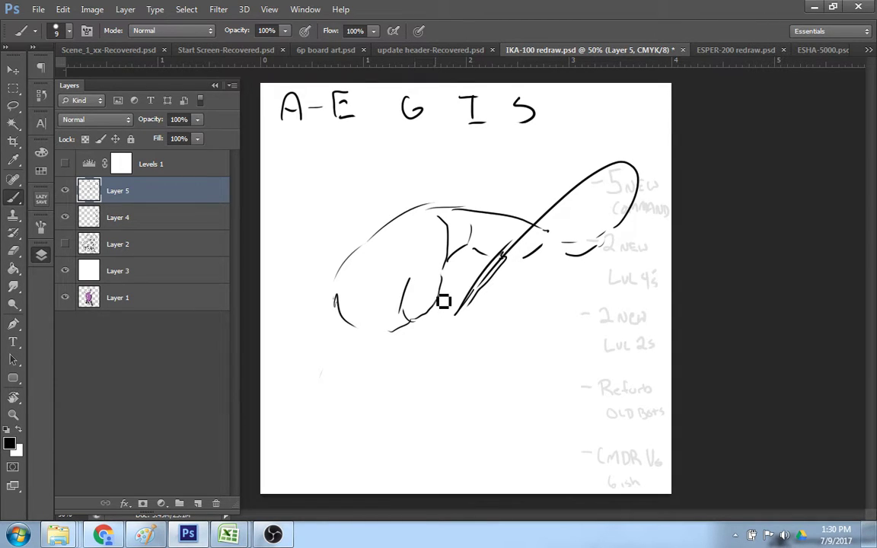
drag(414, 264, 427, 272)
drag(439, 306, 435, 332)
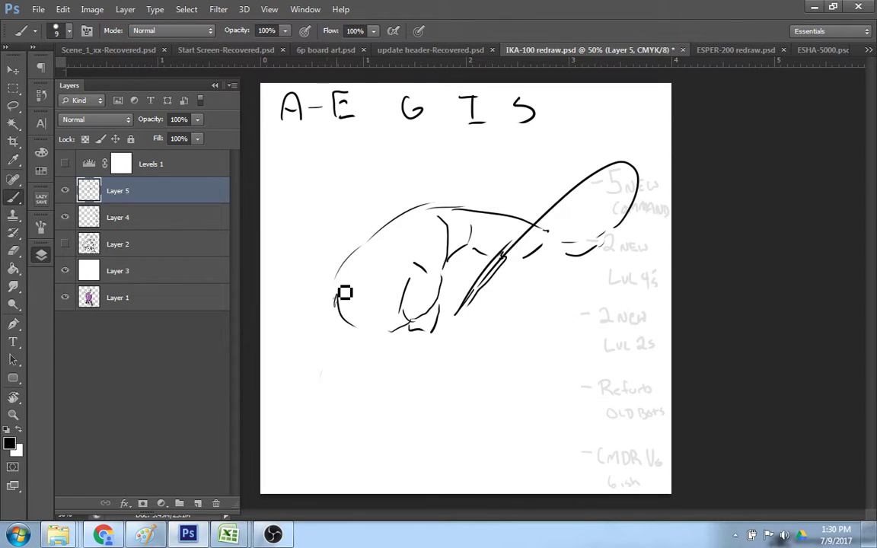
mouse_move(336, 274)
mouse_down()
mouse_move(355, 248)
mouse_move(441, 208)
mouse_up()
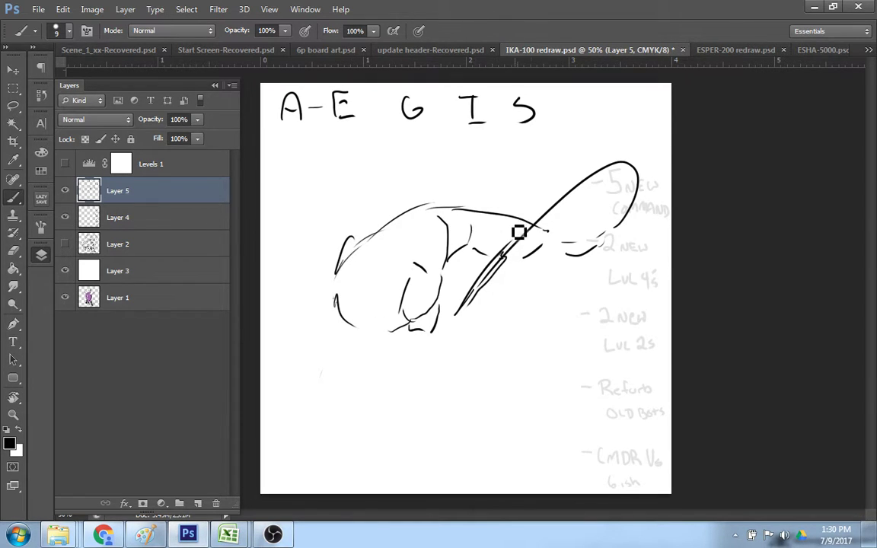
key(ctrl+z)
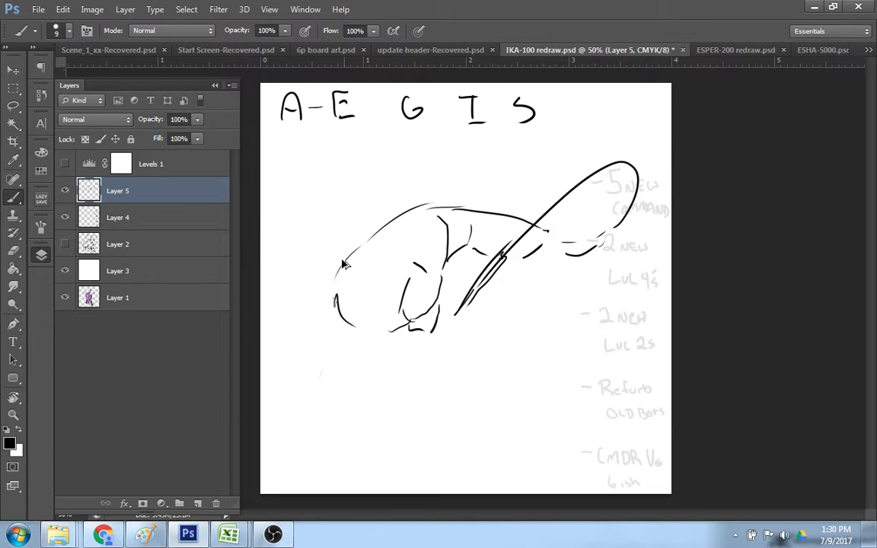
drag(335, 295, 337, 250)
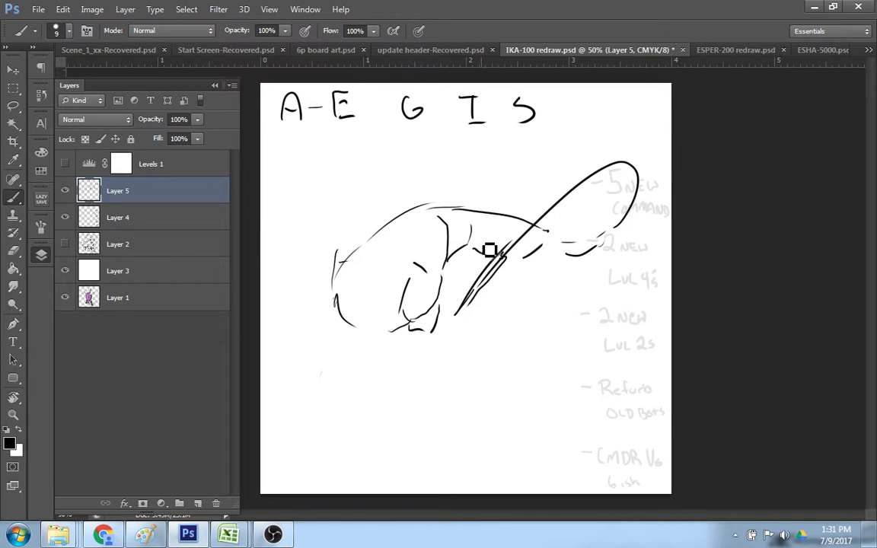
mouse_move(422, 251)
mouse_down()
mouse_move(416, 263)
mouse_move(437, 275)
mouse_up()
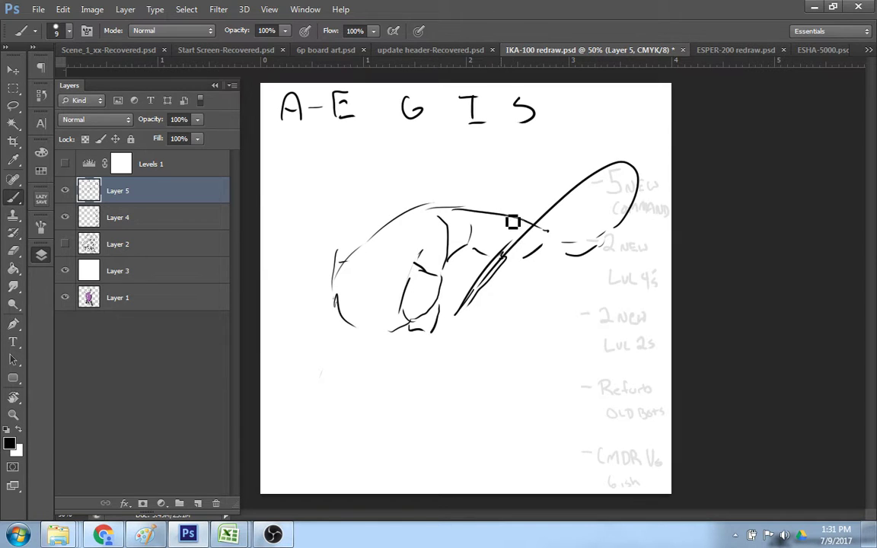
- Sketch the far limb where the back line meets the diagonal loop, with a rounded shoulder, a joint circle and a short lower segment
mouse_move(488, 231)
mouse_down()
mouse_move(477, 249)
mouse_move(507, 258)
mouse_up()
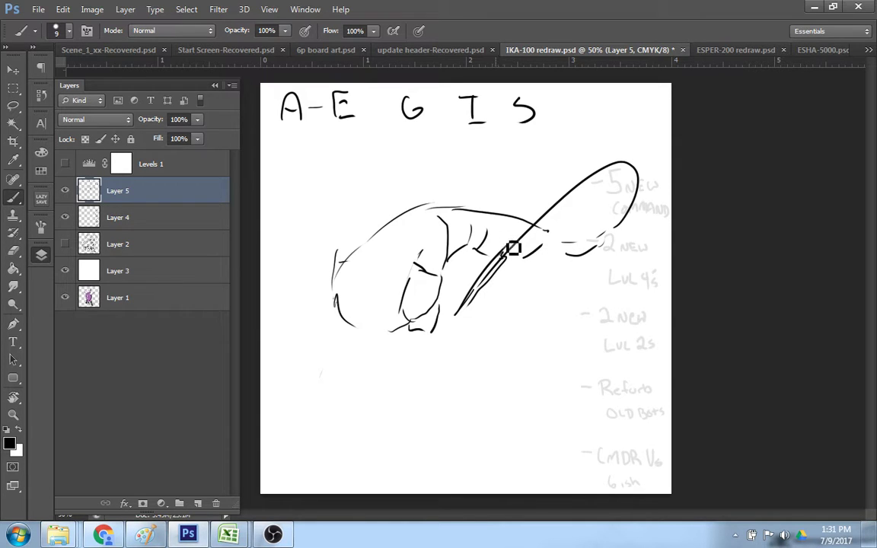
drag(522, 229, 536, 214)
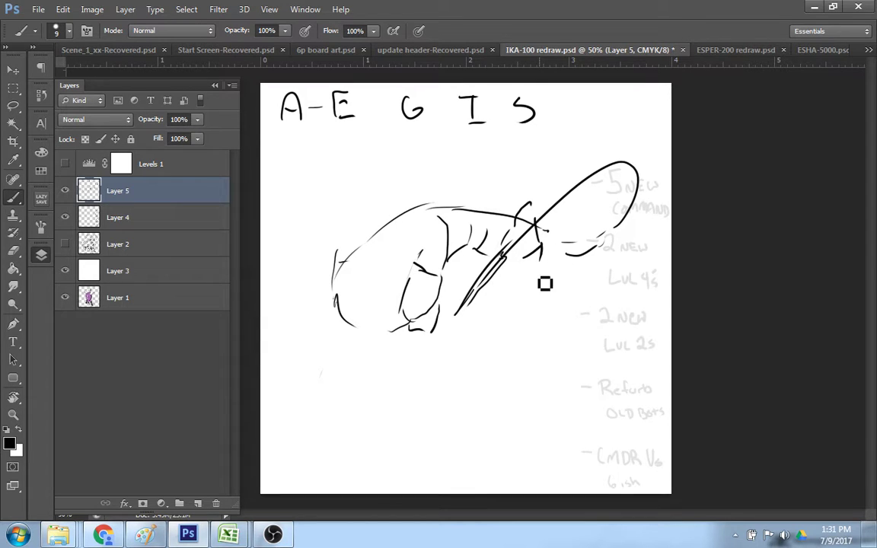
mouse_move(534, 241)
mouse_down()
mouse_move(530, 274)
mouse_move(511, 280)
mouse_up()
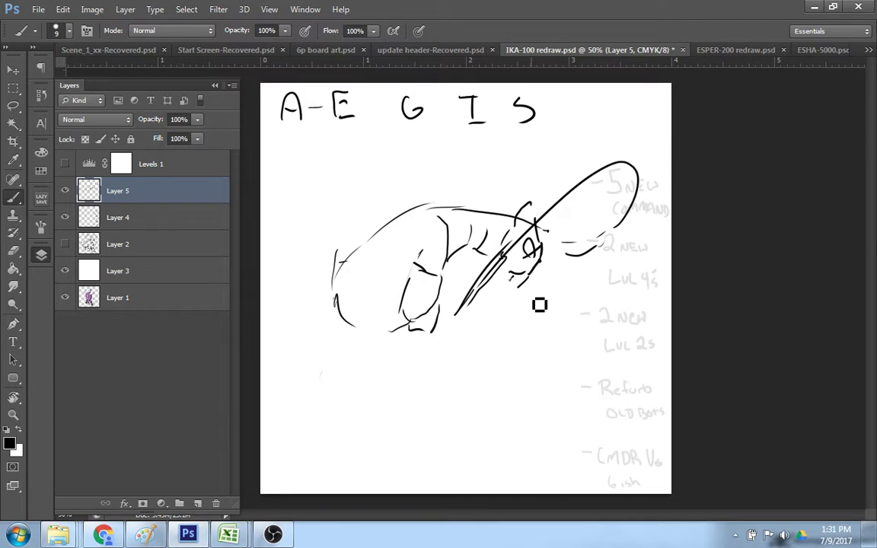
key(ctrl+z)
mouse_move(539, 267)
mouse_down()
mouse_move(523, 320)
mouse_move(509, 302)
mouse_up()
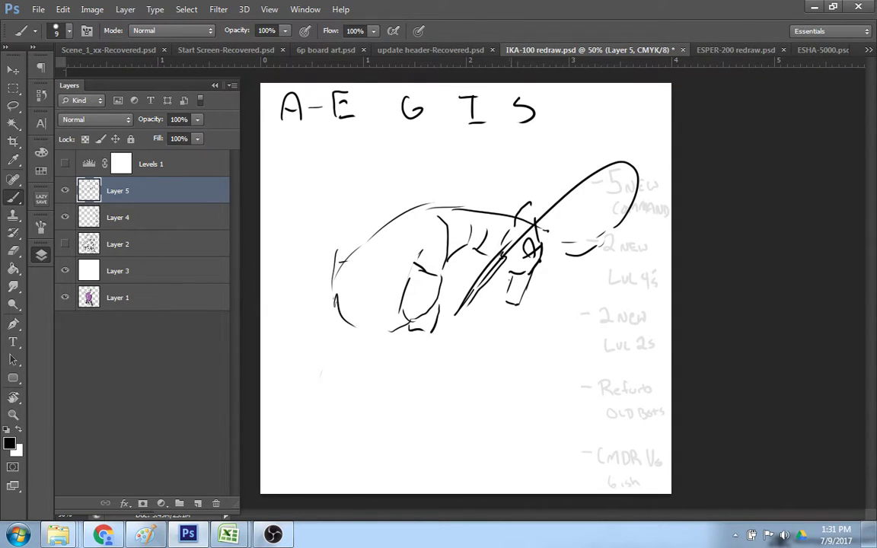
drag(509, 300, 531, 302)
- Add a joint circle and a tapered lower segment to the near limb, and strengthen the body and shoulder outlines
drag(361, 234, 393, 228)
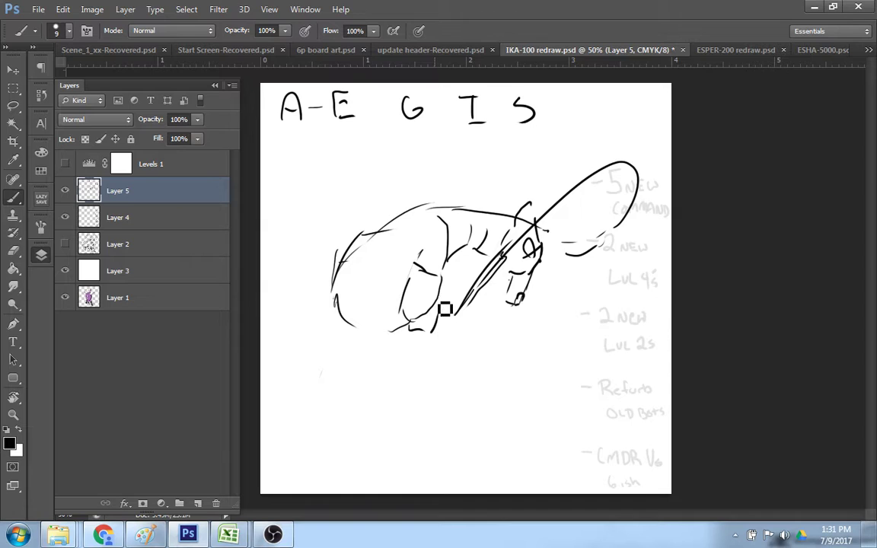
drag(436, 303, 439, 306)
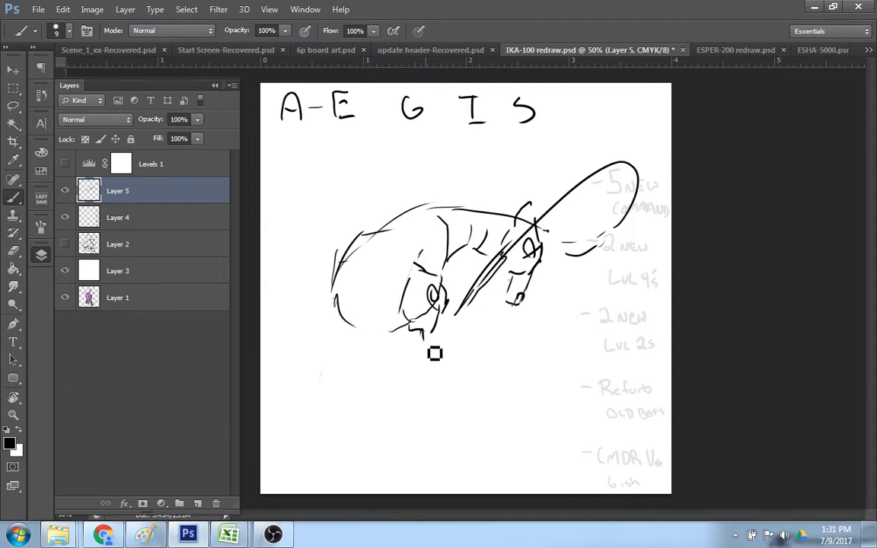
drag(443, 320, 445, 347)
mouse_move(442, 285)
mouse_down()
mouse_move(447, 304)
mouse_move(405, 312)
mouse_up()
drag(416, 263, 429, 271)
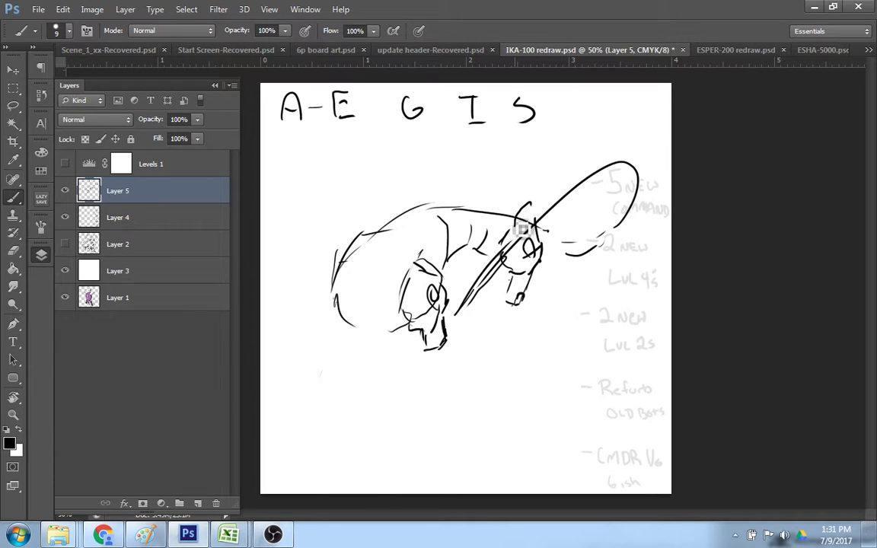
drag(534, 197, 542, 241)
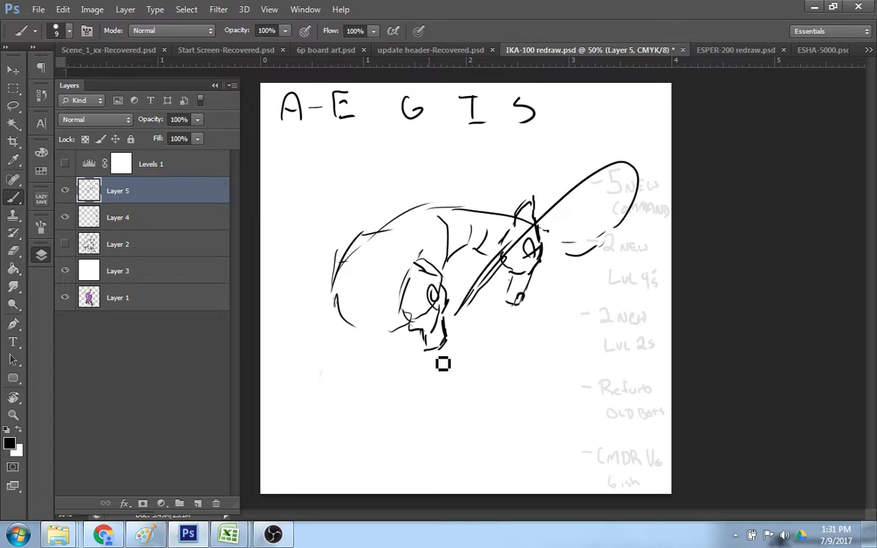
- Extend the near limb with a wrist, a forearm and a splayed clawed foot, and add an ankle and flat foot to the far limb
mouse_move(430, 350)
mouse_down()
mouse_move(415, 310)
mouse_move(438, 336)
mouse_move(441, 376)
mouse_move(445, 352)
mouse_up()
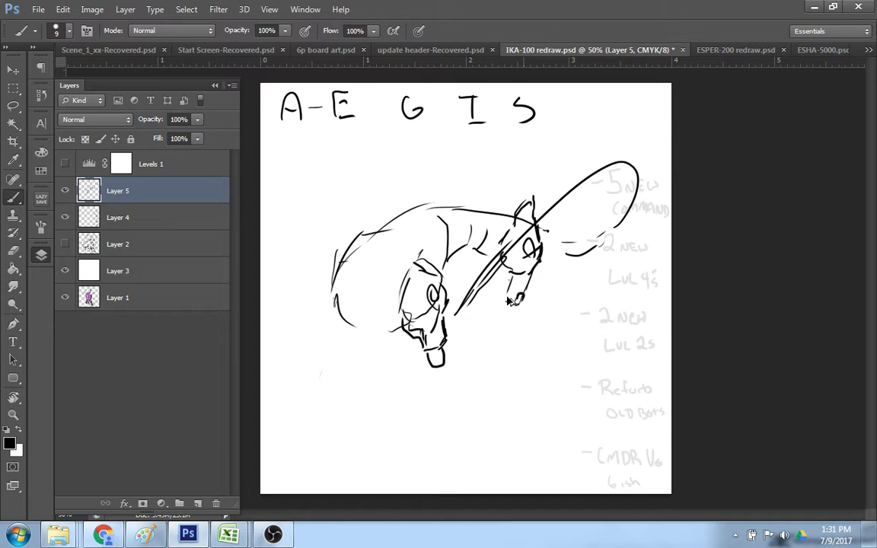
drag(423, 355, 447, 362)
drag(448, 372, 432, 405)
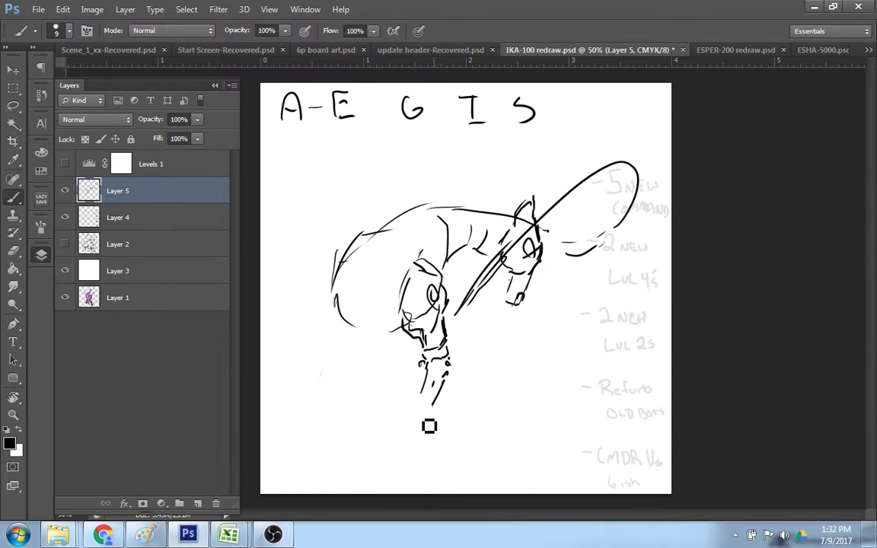
mouse_move(426, 402)
mouse_down()
mouse_move(431, 418)
mouse_move(381, 434)
mouse_move(406, 424)
mouse_move(393, 443)
mouse_move(423, 423)
mouse_up()
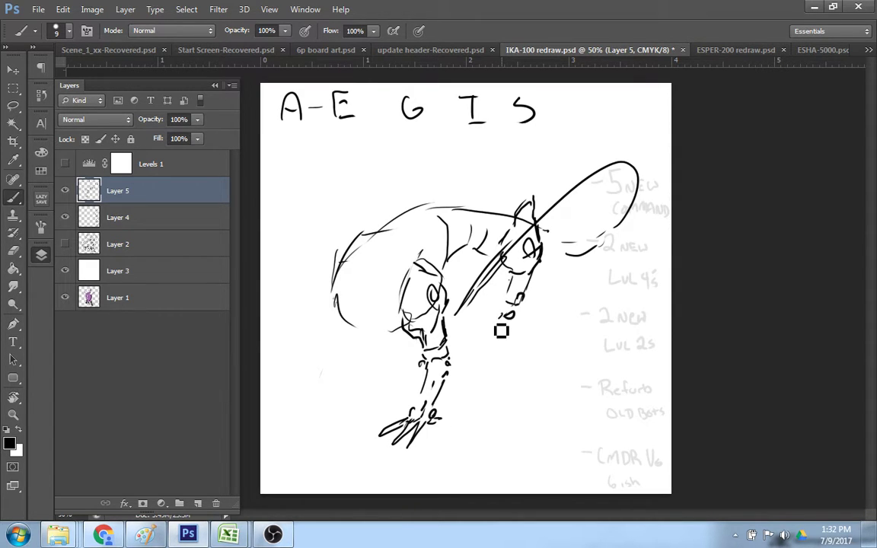
drag(497, 322, 489, 330)
mouse_move(513, 272)
mouse_down()
mouse_move(485, 320)
mouse_move(489, 357)
mouse_move(509, 351)
mouse_move(482, 375)
mouse_up()
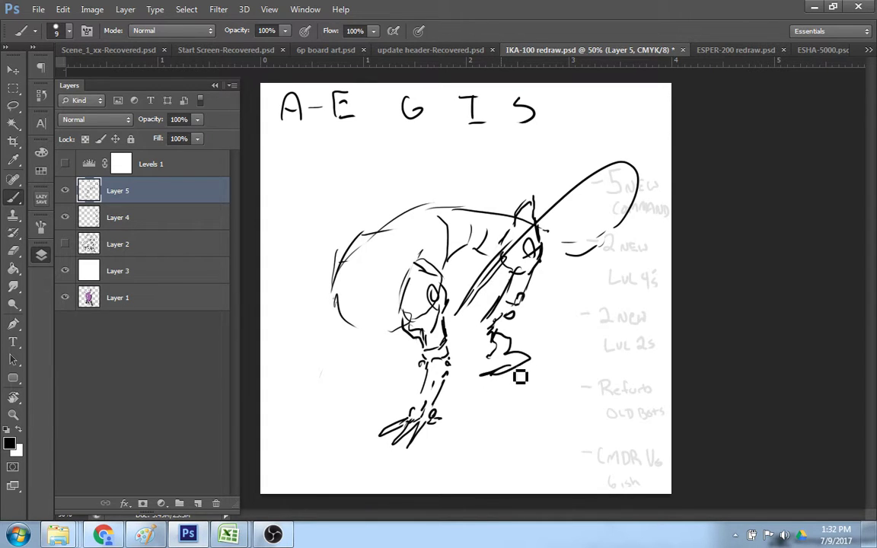
- Sketch a low limb with a flat foot behind the near limb, and add a pointed spur at the near limb's joint
mouse_move(363, 335)
mouse_down()
mouse_move(353, 377)
mouse_move(376, 351)
mouse_move(405, 343)
mouse_up()
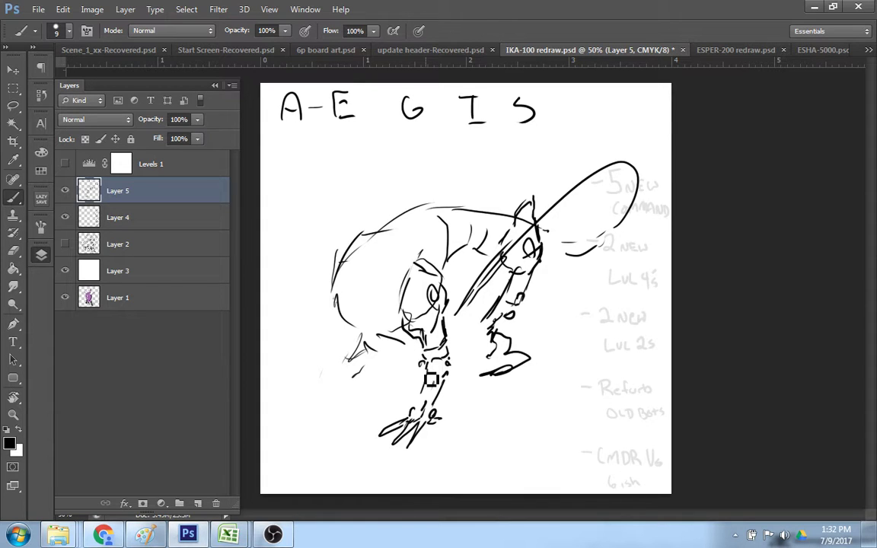
drag(369, 382, 415, 373)
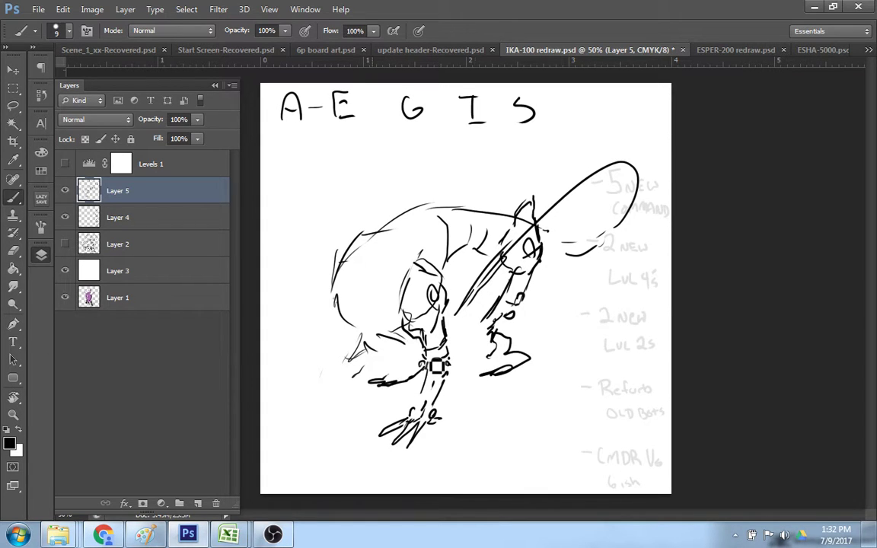
mouse_move(445, 284)
mouse_down()
mouse_move(457, 294)
mouse_move(456, 313)
mouse_up()
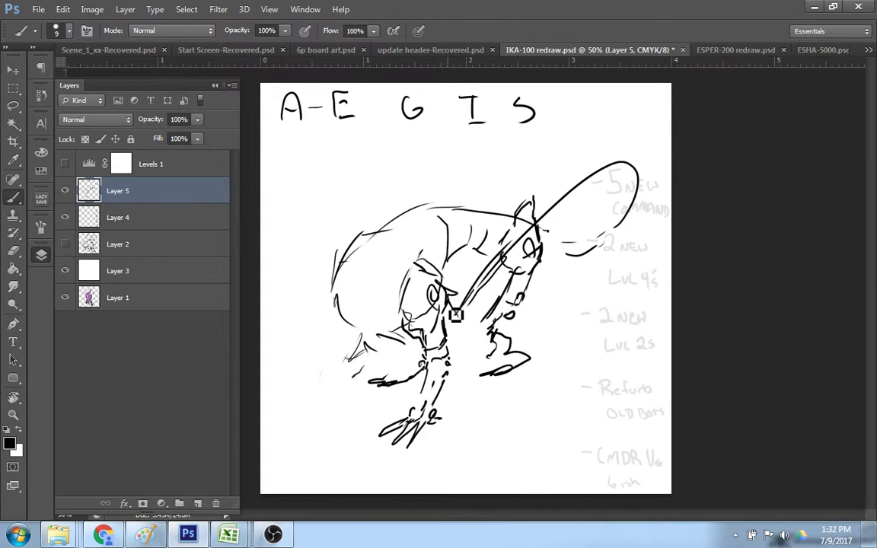
mouse_move(426, 343)
mouse_down()
mouse_move(425, 374)
mouse_move(389, 384)
mouse_up()
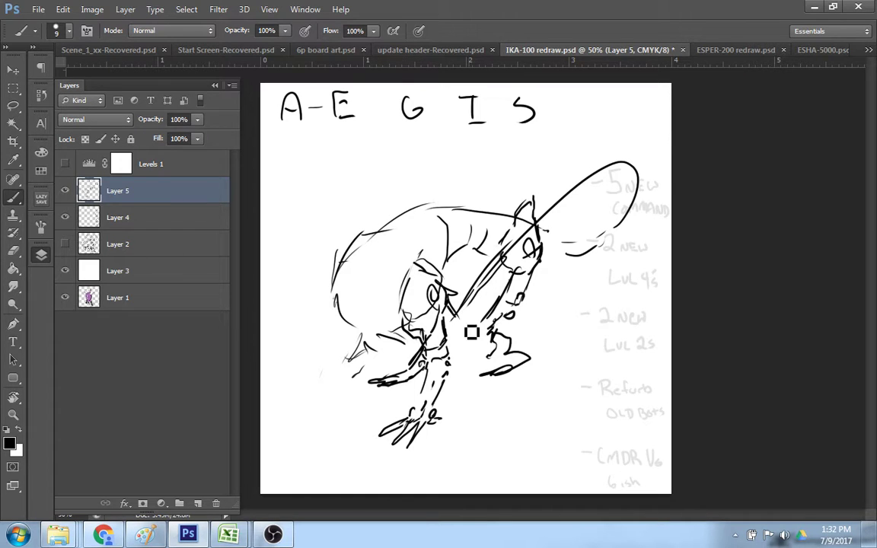
- Add a pointed spur and inner lines to the far limb, and draw a belly line joining it to the near shoulder
drag(466, 271, 497, 252)
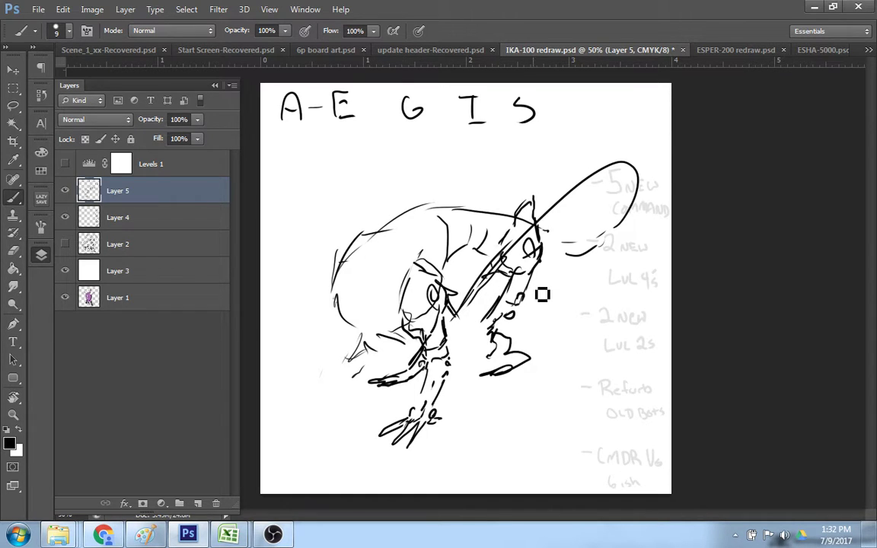
mouse_move(533, 277)
mouse_down()
mouse_move(546, 285)
mouse_move(529, 294)
mouse_up()
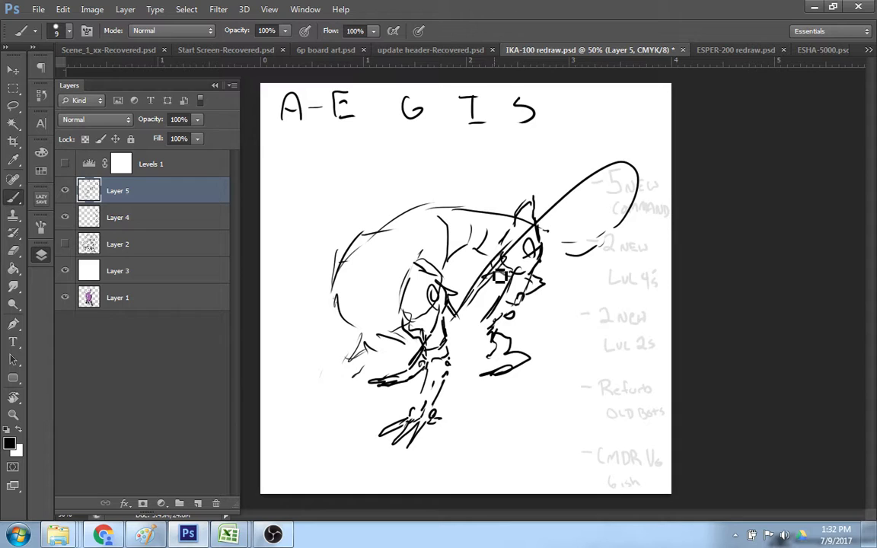
mouse_move(503, 262)
mouse_down()
mouse_move(455, 304)
mouse_move(495, 321)
mouse_move(476, 352)
mouse_up()
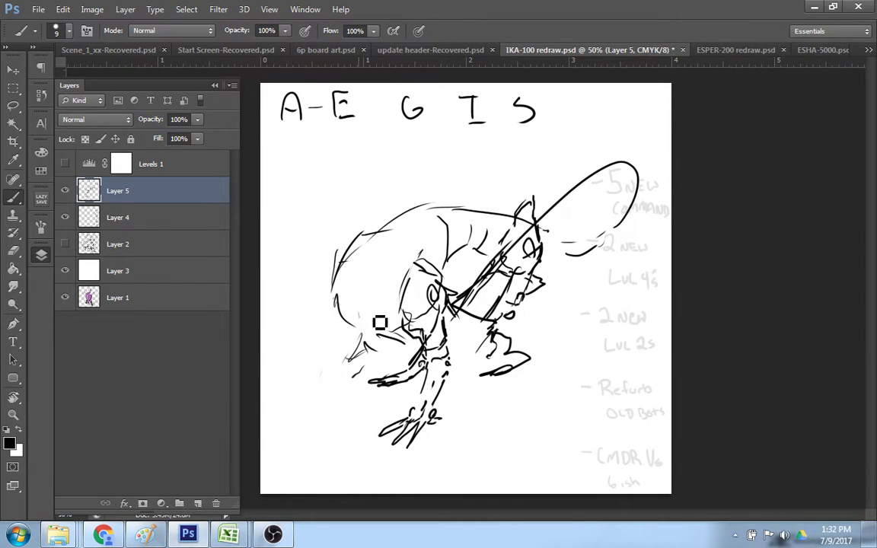
- Sketch the head at the body's front with a guide circle, an angular jaw and a tall crest-like outline
mouse_move(361, 284)
mouse_down()
mouse_move(339, 312)
mouse_move(365, 278)
mouse_up()
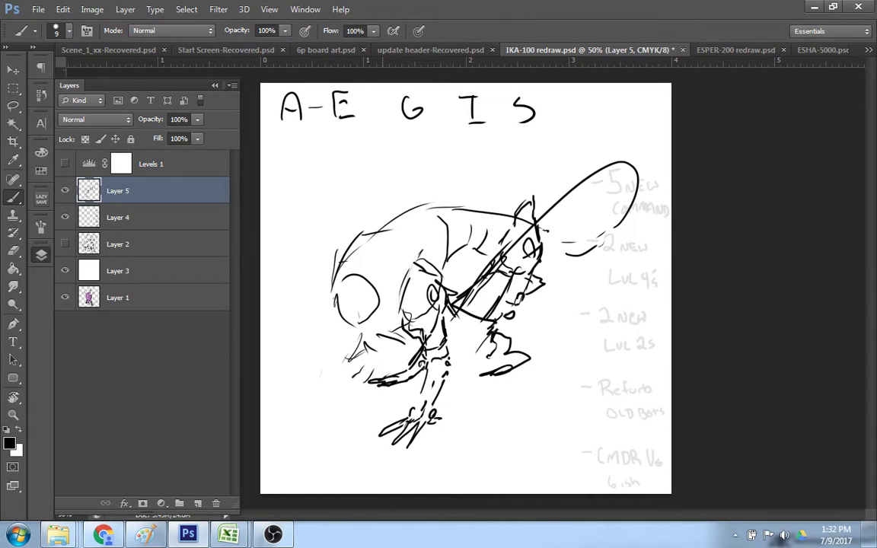
drag(411, 323, 366, 381)
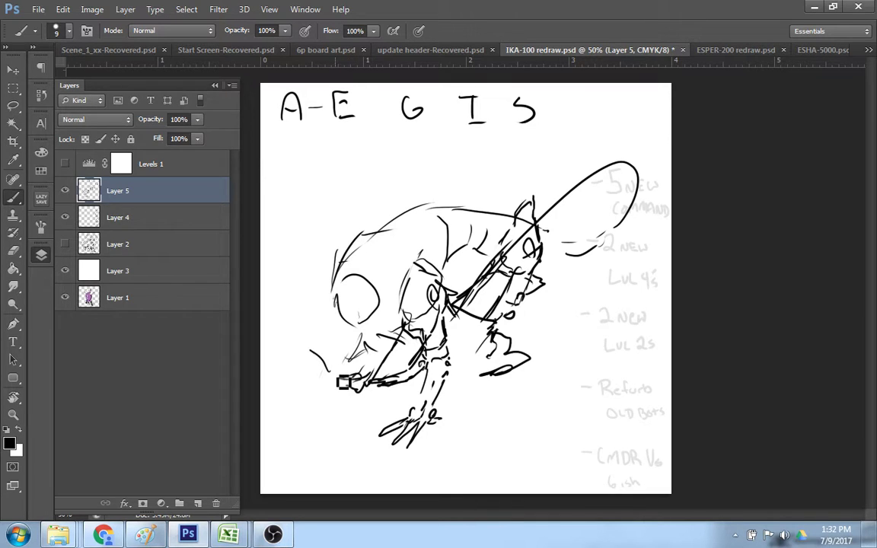
mouse_move(305, 352)
mouse_down()
mouse_move(335, 380)
mouse_move(299, 333)
mouse_move(303, 294)
mouse_move(333, 229)
mouse_move(359, 231)
mouse_up()
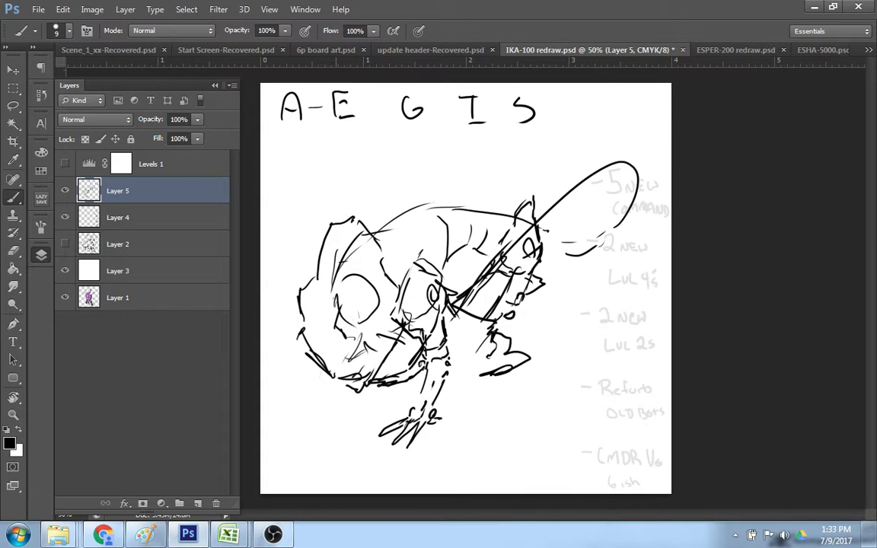
- Rough out the face with a pointed central ridge and slanted eye shapes on both sides
drag(346, 291, 358, 323)
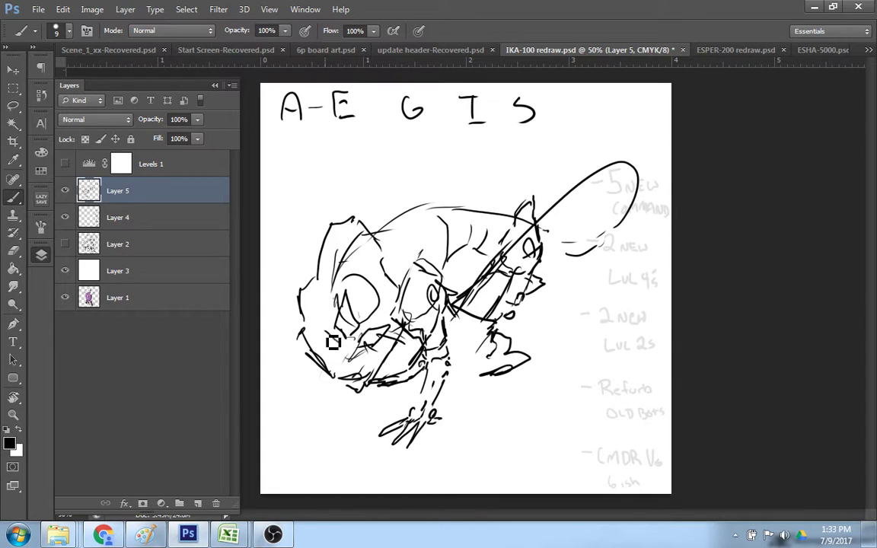
drag(303, 331, 346, 347)
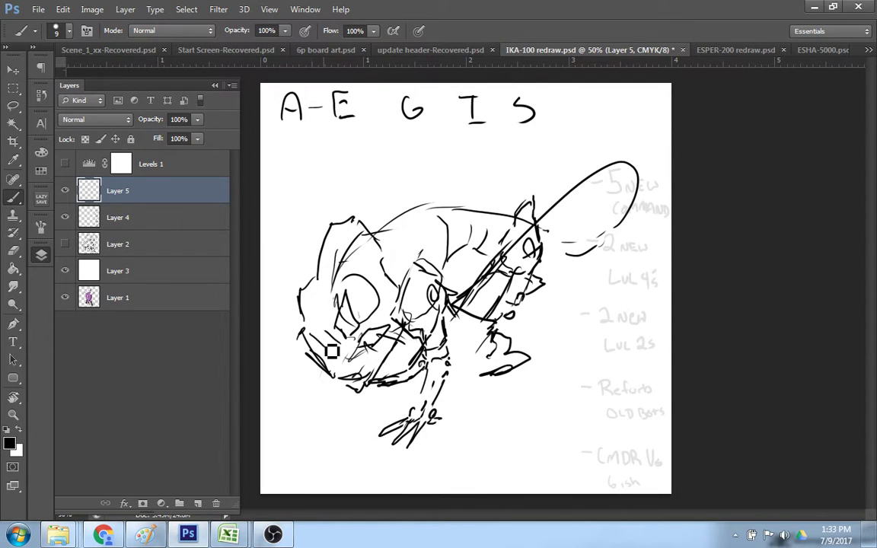
drag(311, 335, 340, 340)
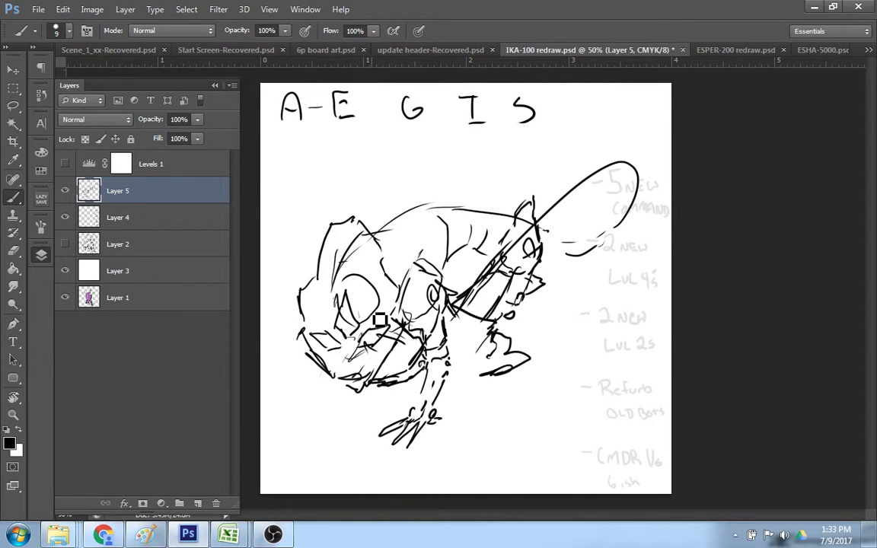
- Erase the guide circle, the old body line and the stray strokes inside the head, and redraw the pointed central ridge
key(w)
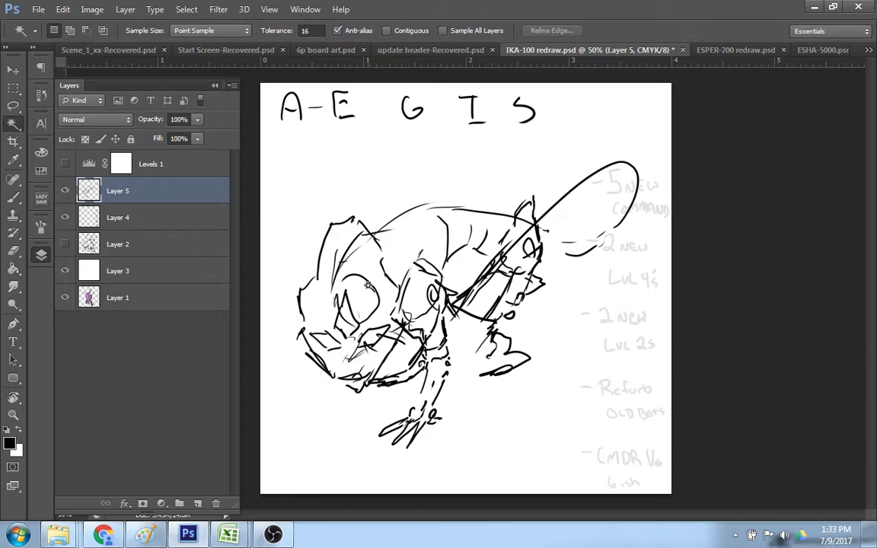
key(e)
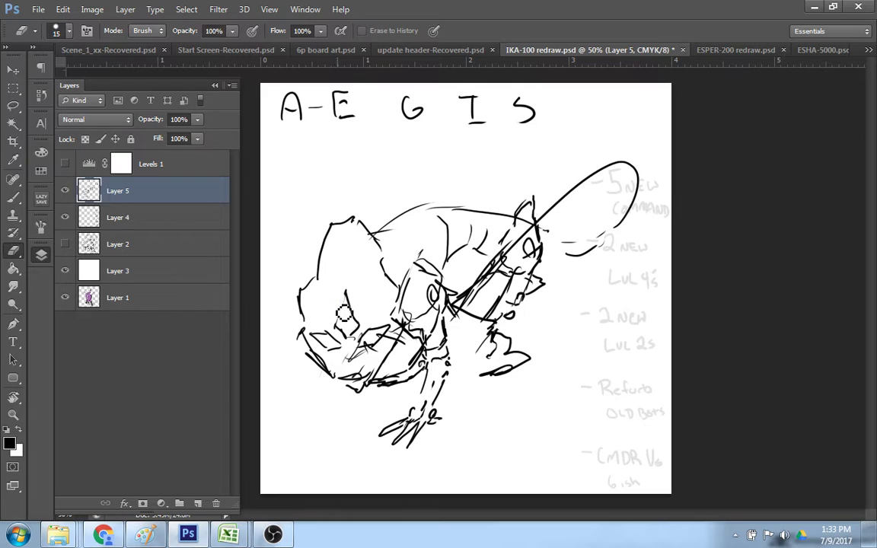
key(b)
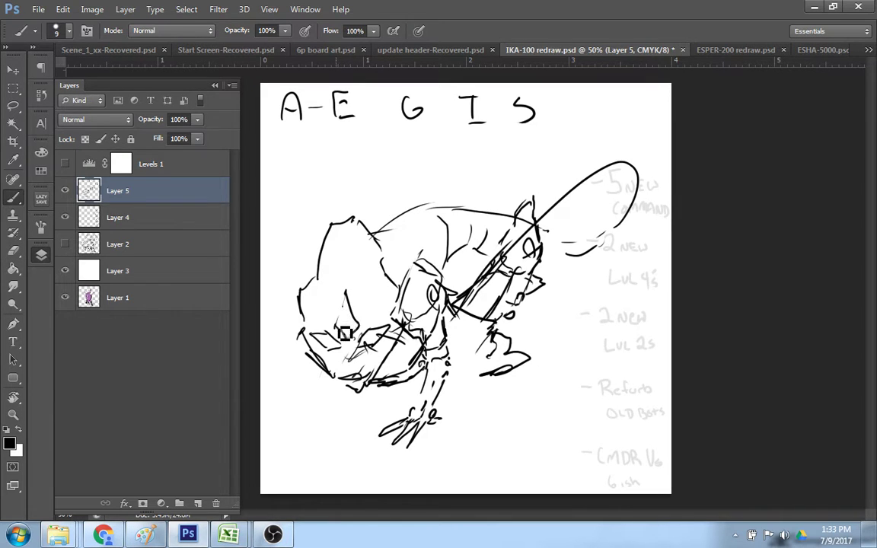
drag(337, 326, 345, 293)
key(e)
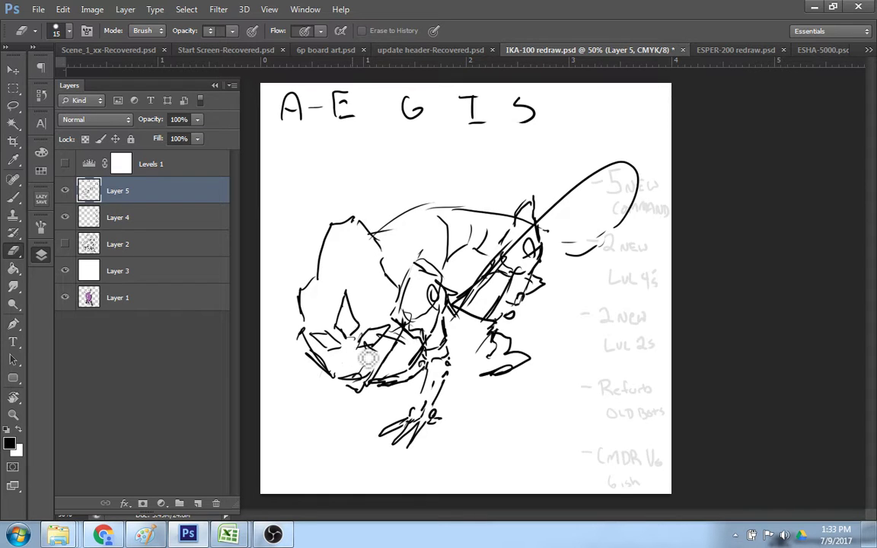
mouse_move(367, 363)
mouse_down()
mouse_move(371, 337)
mouse_move(376, 311)
mouse_move(371, 337)
mouse_move(339, 336)
mouse_up()
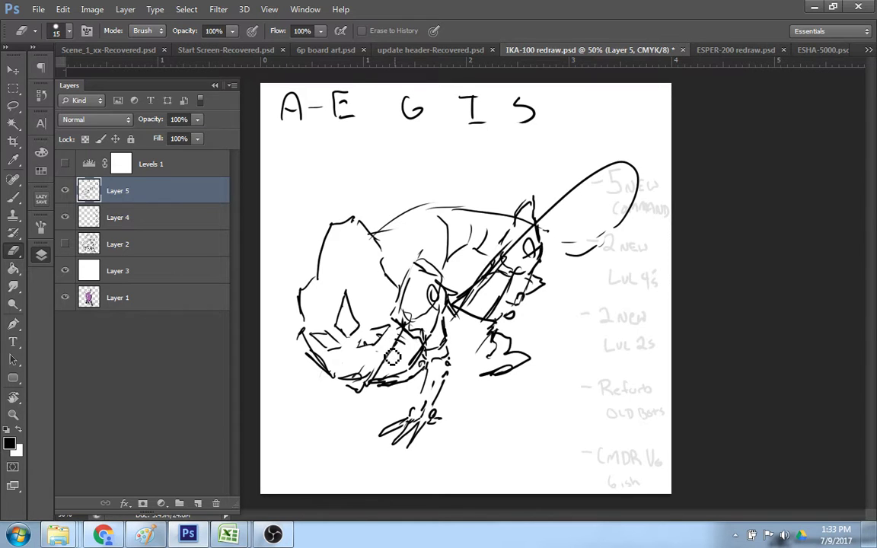
- Refine the eyes and the line beneath them, and draw two long lines down the inside of the head crest
key(b)
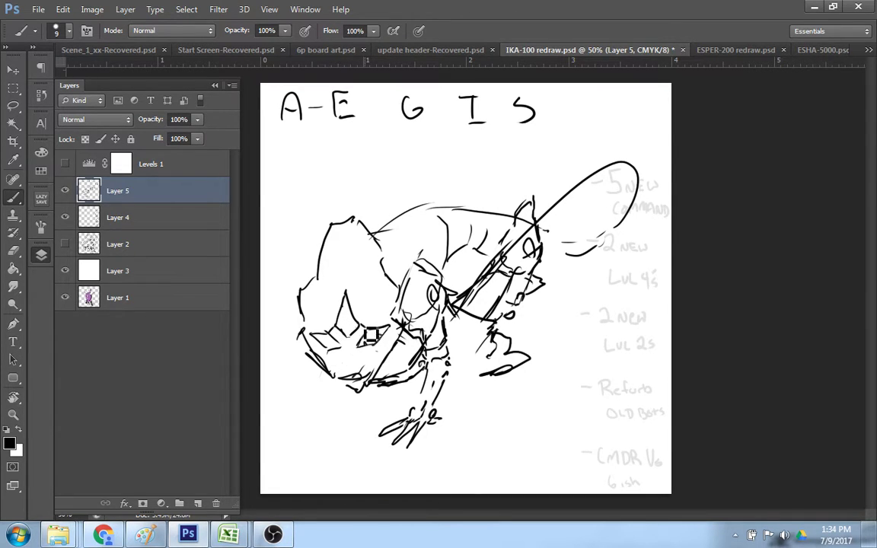
drag(367, 341, 382, 335)
drag(328, 349, 391, 357)
mouse_move(304, 324)
mouse_down()
mouse_move(326, 342)
mouse_move(383, 359)
mouse_up()
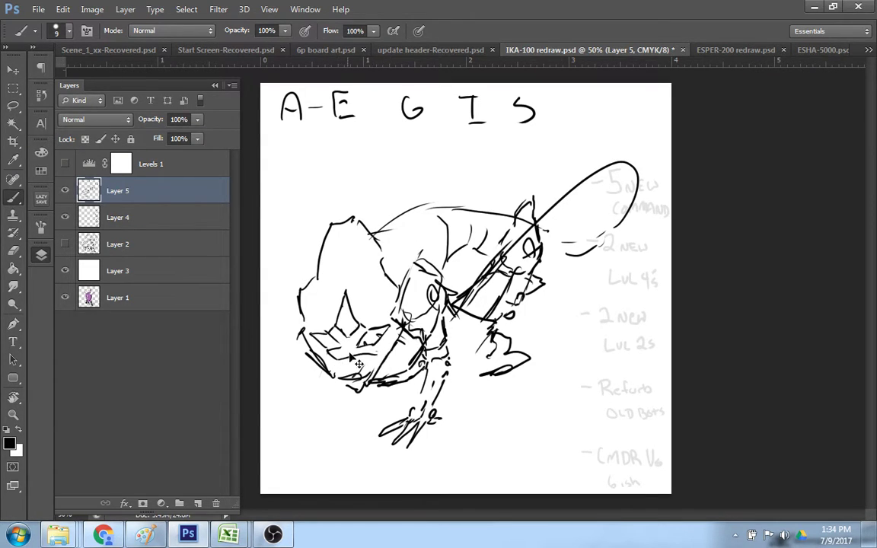
key(ctrl+z)
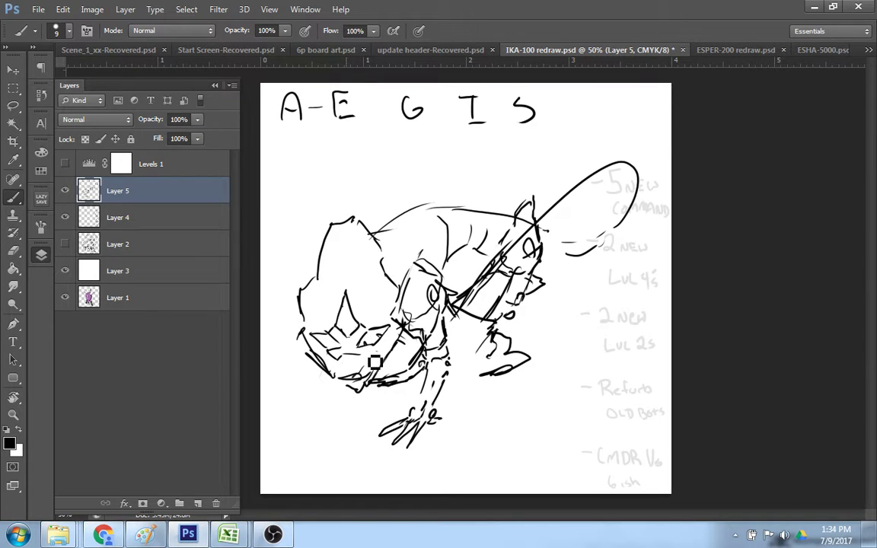
key(ctrl+z)
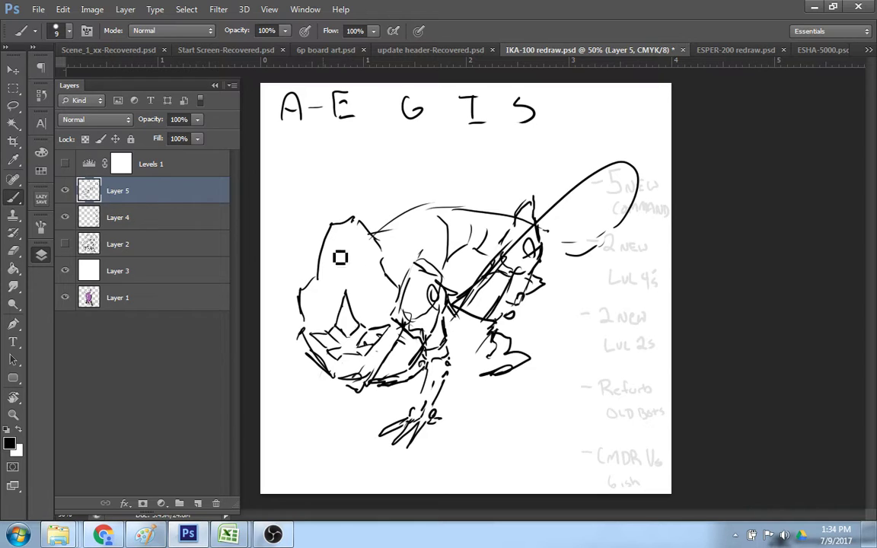
drag(330, 226, 321, 306)
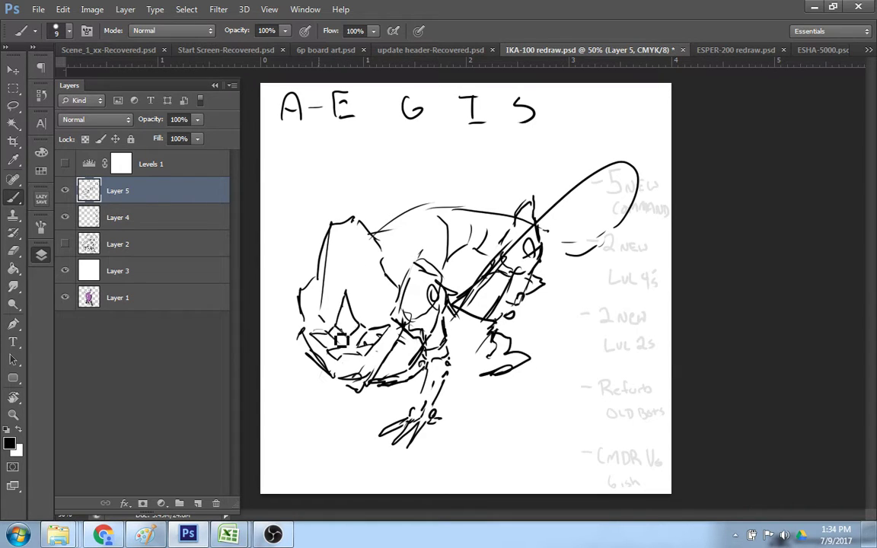
drag(359, 220, 378, 309)
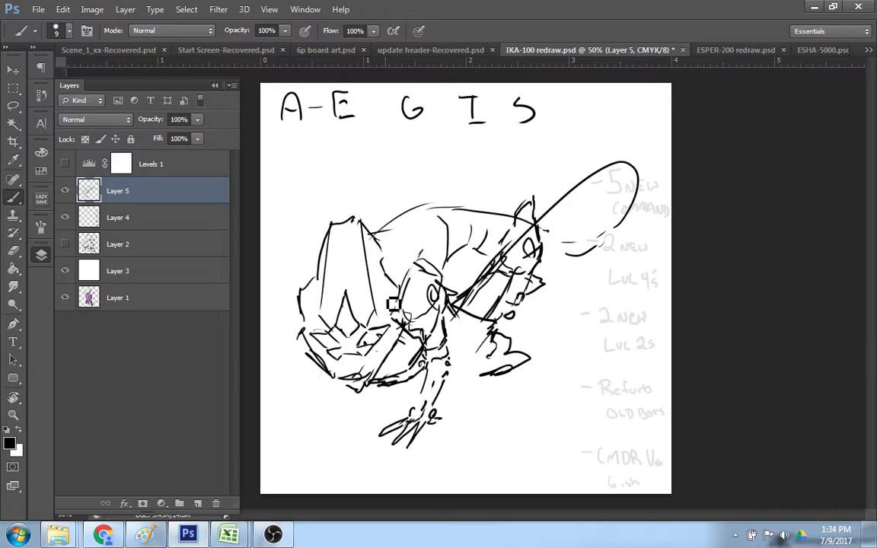
- Scale the whole Layer 5 drawing down proportionally to 59.31%, keeping its upper-left corner in place
key(e)
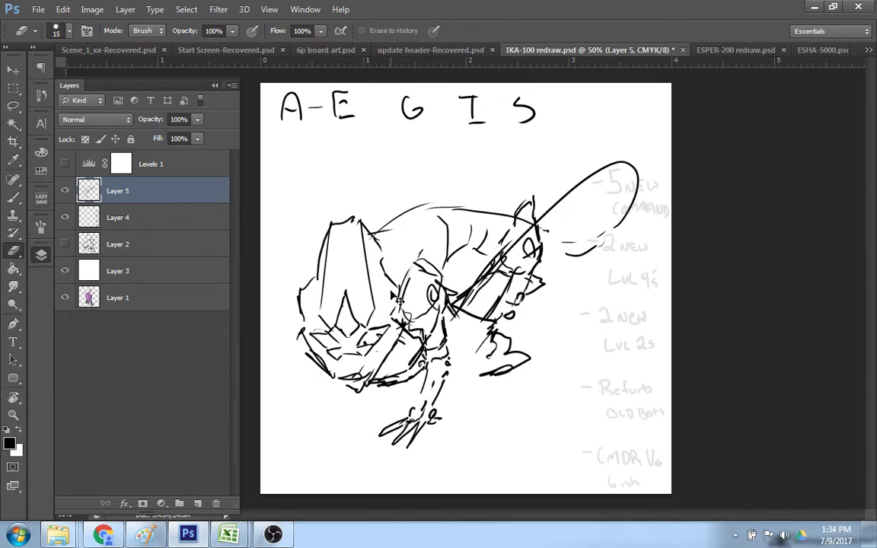
key(ctrl+t)
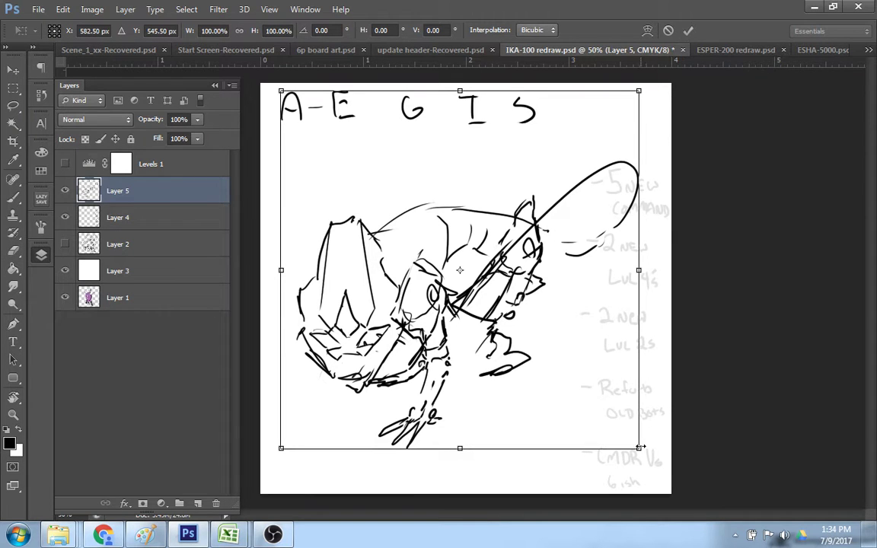
mouse_move(563, 361)
mouse_down()
mouse_move(523, 319)
mouse_move(490, 304)
mouse_move(491, 316)
mouse_up()
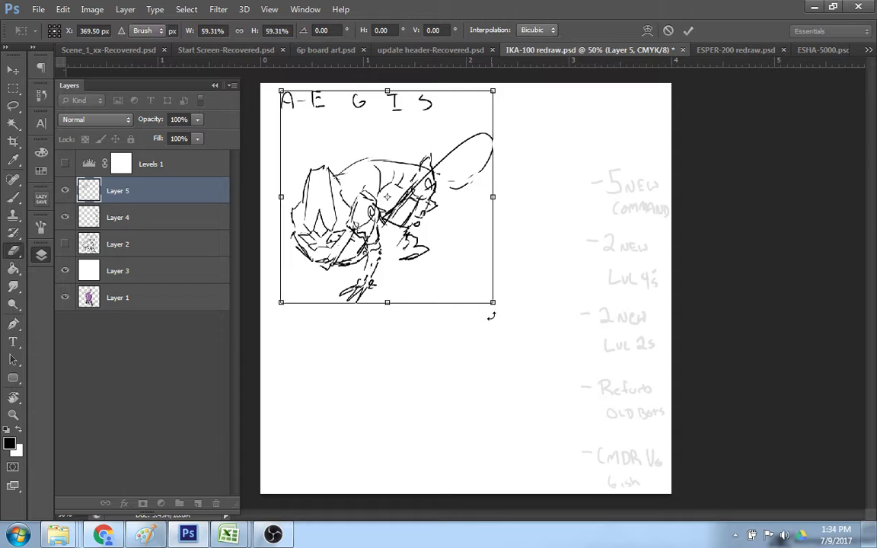
key(Return)
key(e)
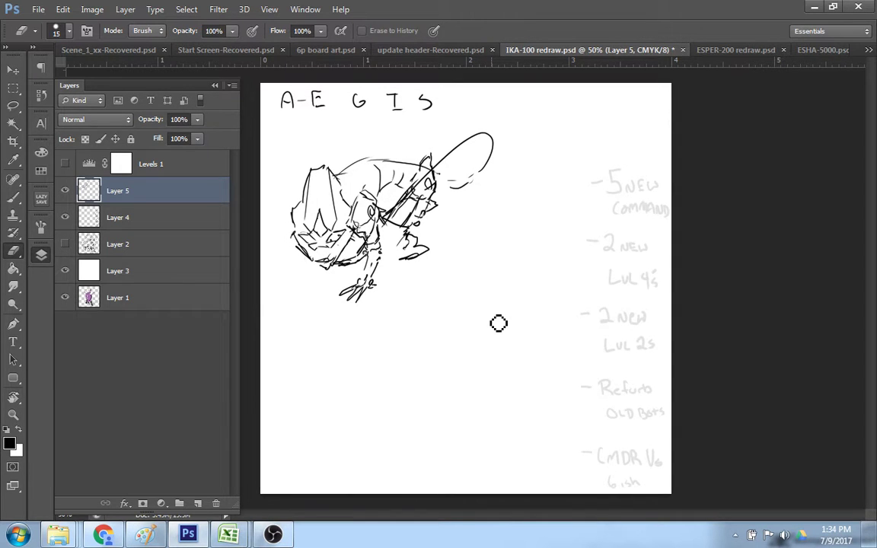
- Start a second robot sketch below the first, roughing out a small angular face and a tapering body outline with the Brush
key(b)
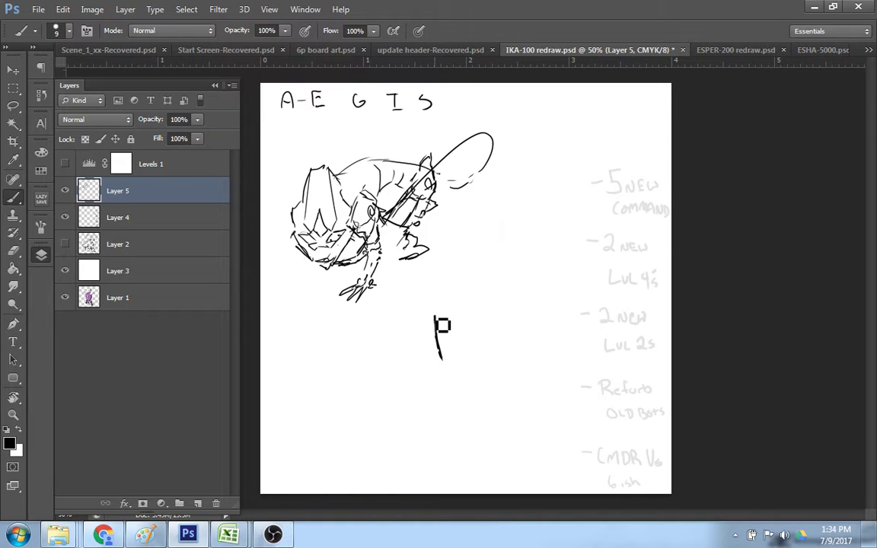
key(ctrl+z)
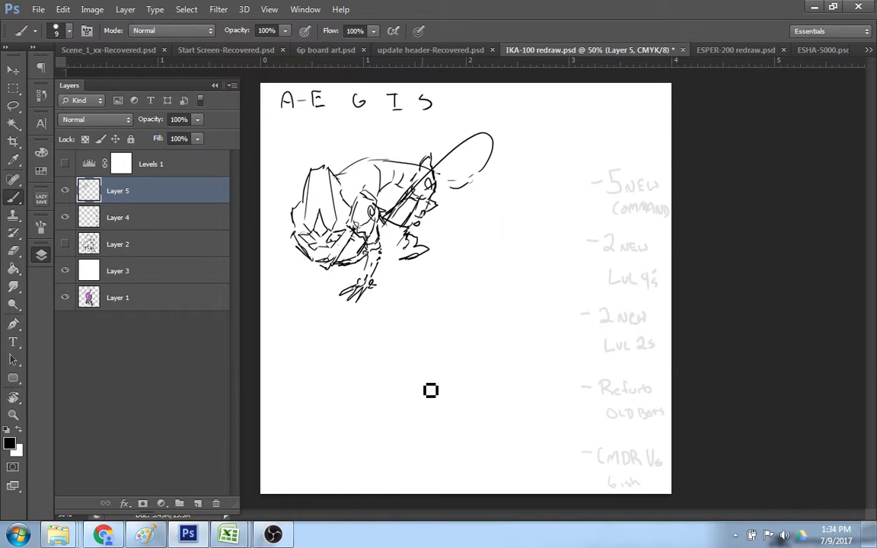
mouse_move(436, 370)
mouse_down()
mouse_move(439, 318)
mouse_move(457, 364)
mouse_move(518, 341)
mouse_up()
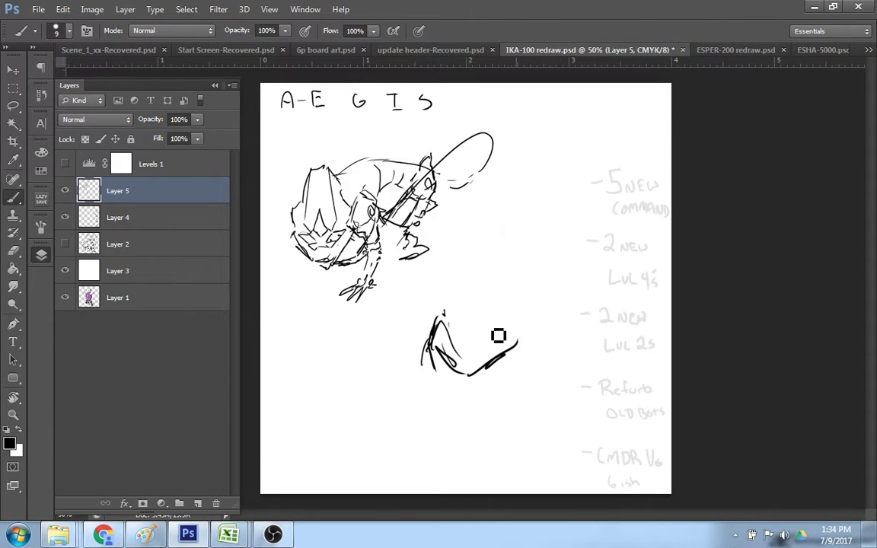
mouse_move(434, 328)
mouse_down()
mouse_move(448, 301)
mouse_move(465, 298)
mouse_move(528, 315)
mouse_move(531, 344)
mouse_up()
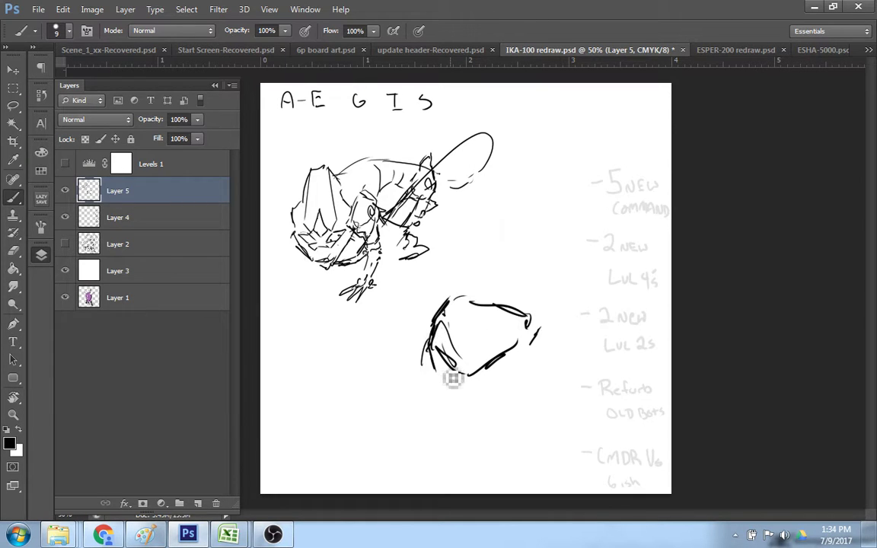
- Draw a large head around the small face, with a tall pointed crest, a stepped back edge and angled jaw lines
mouse_move(424, 371)
mouse_down()
mouse_move(460, 353)
mouse_move(431, 248)
mouse_move(404, 326)
mouse_up()
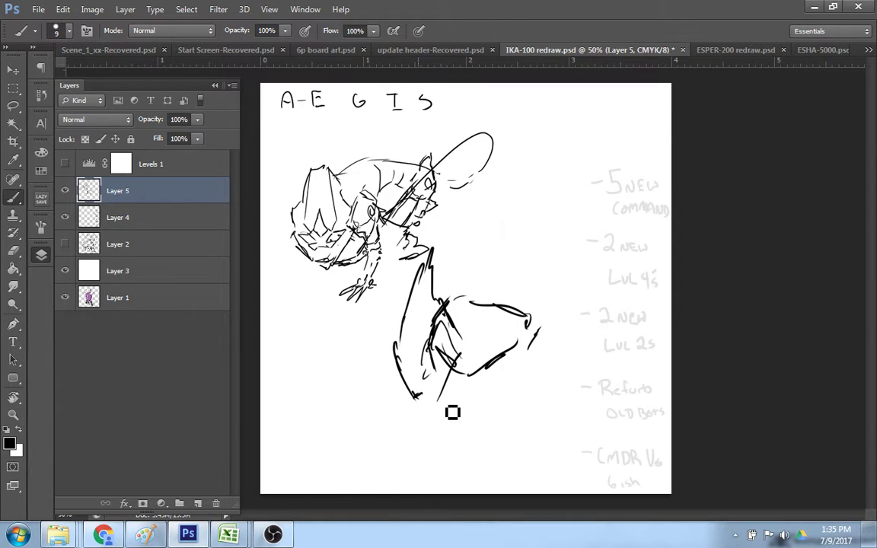
mouse_move(442, 402)
mouse_down()
mouse_move(468, 368)
mouse_move(464, 321)
mouse_up()
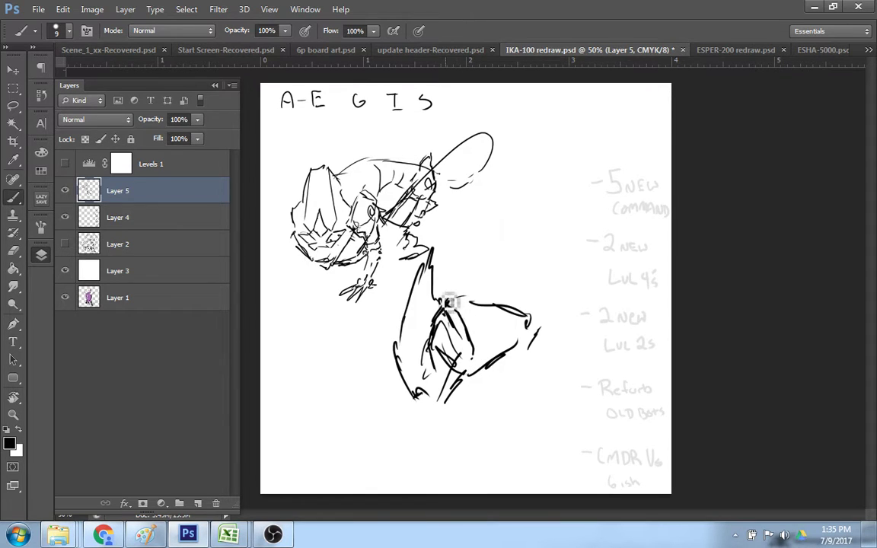
drag(440, 276, 441, 296)
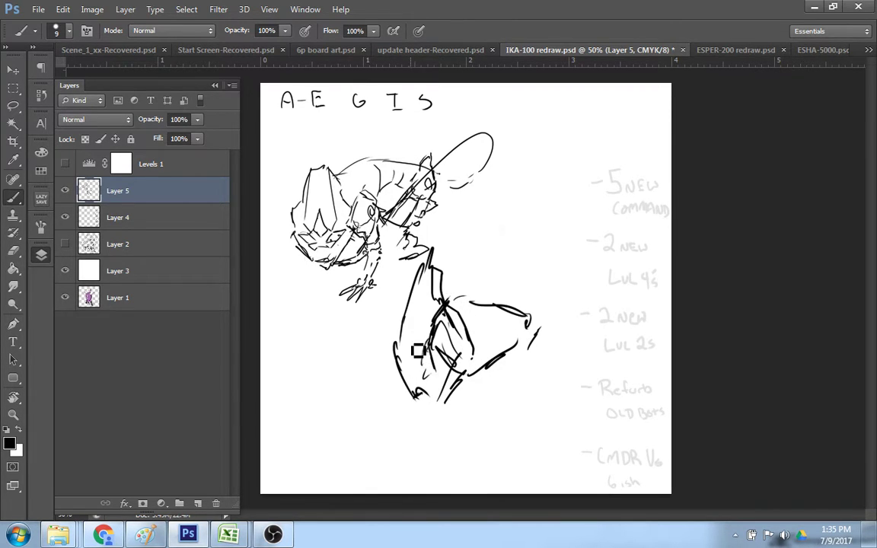
drag(411, 341, 410, 350)
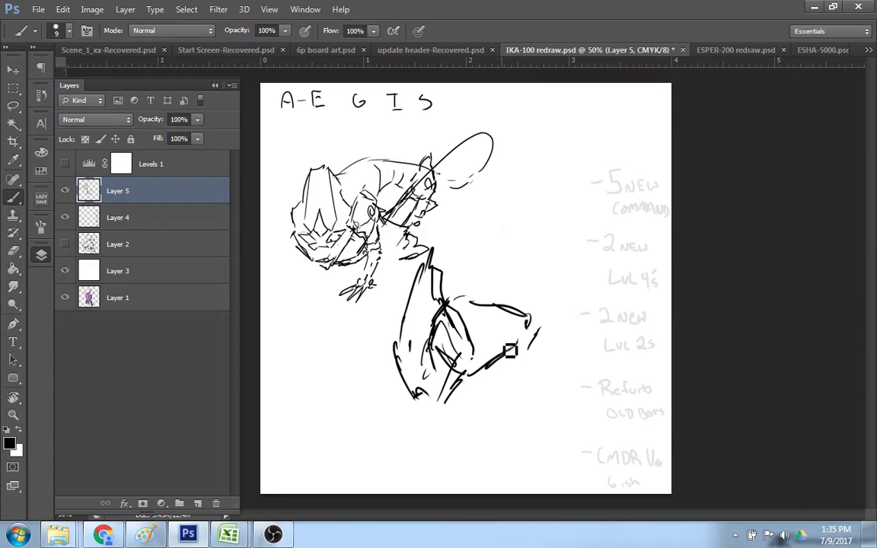
- Erase the small face strokes inside the new head and close the head's lower outline along the jaw
key(e)
mouse_move(429, 344)
mouse_down()
mouse_move(415, 340)
mouse_move(442, 387)
mouse_move(444, 318)
mouse_move(461, 348)
mouse_move(453, 383)
mouse_move(467, 365)
mouse_up()
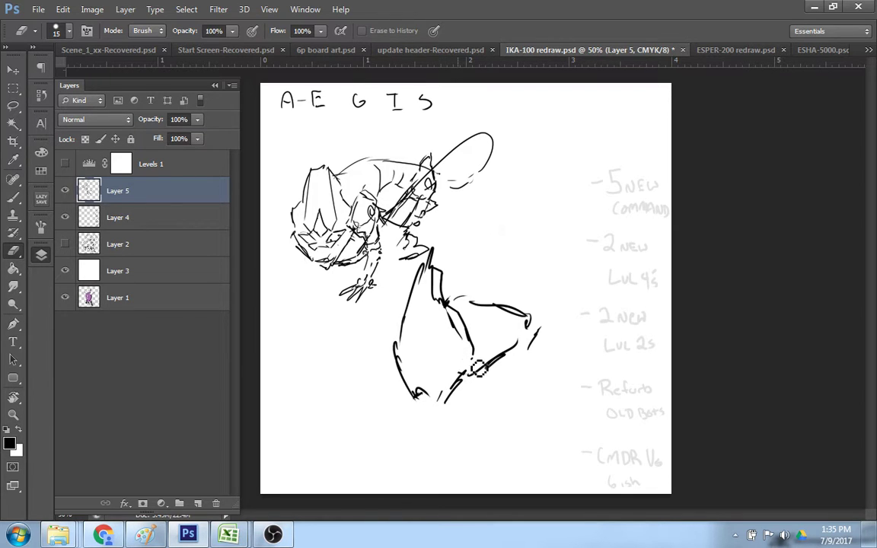
key(b)
mouse_move(429, 394)
mouse_down()
mouse_move(483, 356)
mouse_move(474, 368)
mouse_move(469, 343)
mouse_up()
drag(416, 393, 414, 360)
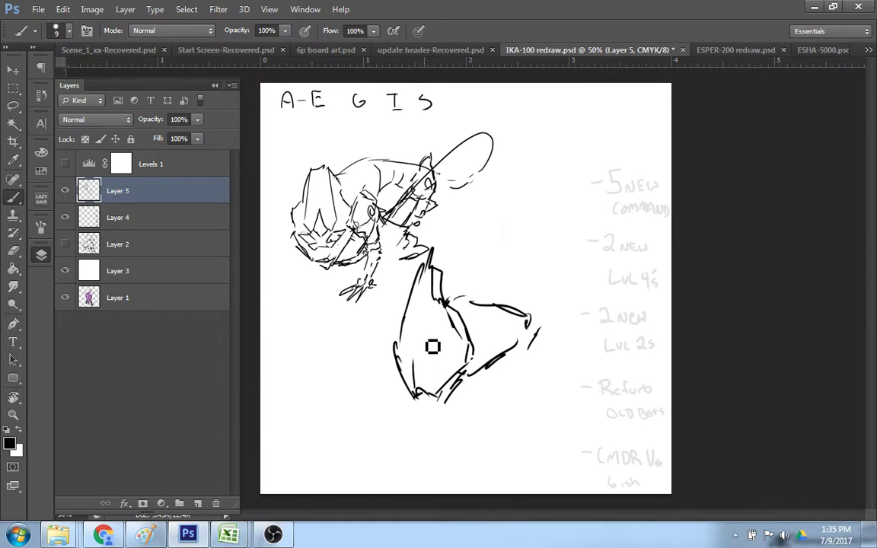
- Erase the stray strokes below the jaw and the lower body lines, and redraw the back line and the jaw edge
key(e)
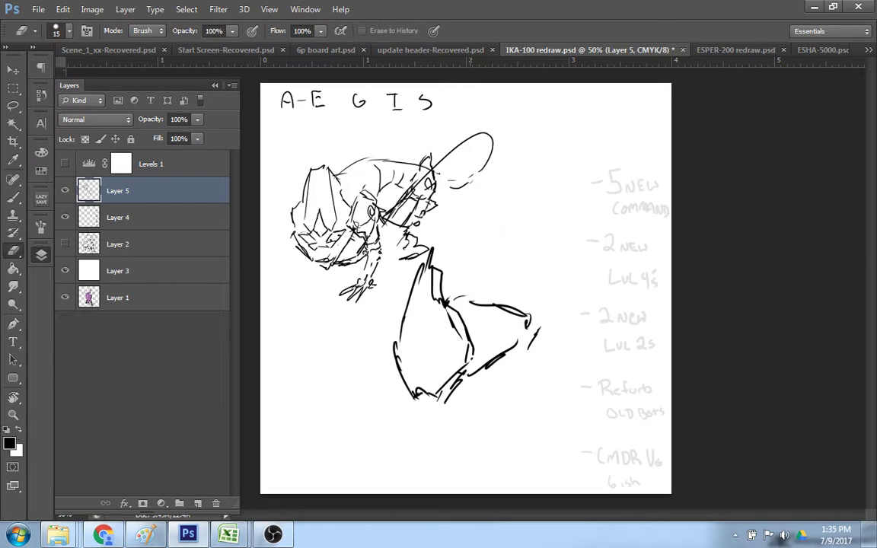
mouse_move(449, 417)
mouse_down()
mouse_move(470, 386)
mouse_move(462, 372)
mouse_move(456, 386)
mouse_up()
mouse_move(510, 357)
mouse_down()
mouse_move(478, 390)
mouse_move(523, 357)
mouse_up()
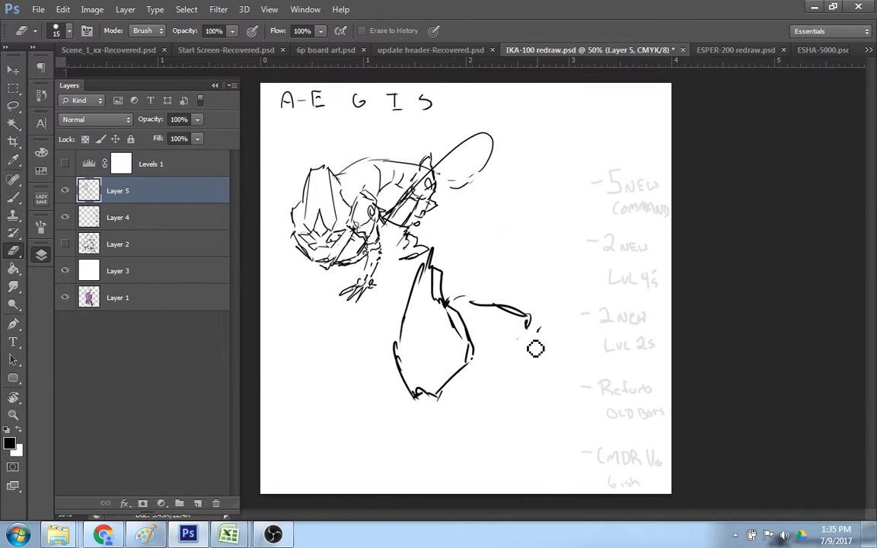
key(b)
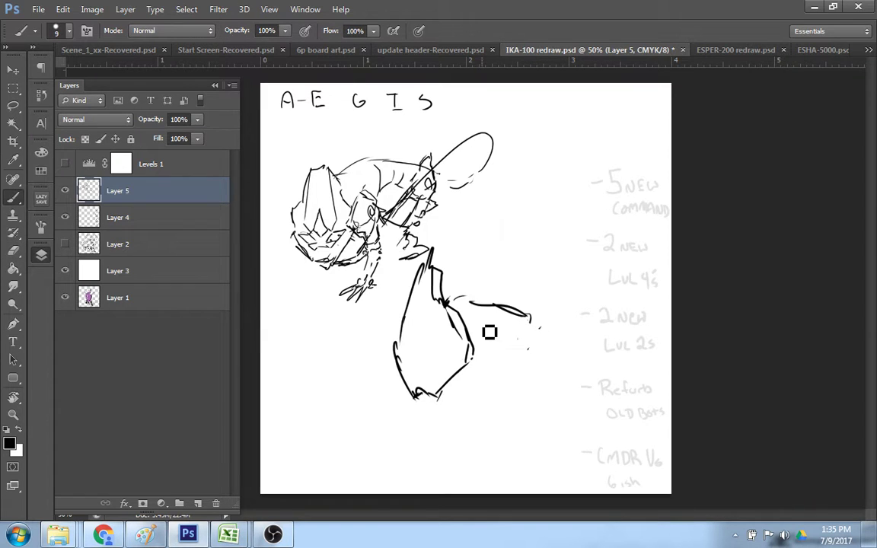
drag(443, 302, 531, 319)
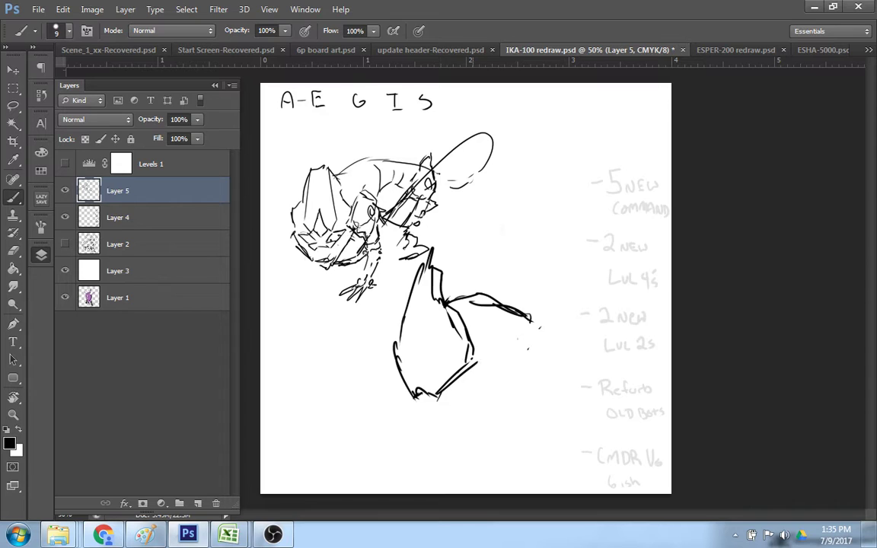
drag(477, 362, 423, 395)
- Erase the head's left edge and redraw it as one smooth curve from the crest down to the jaw
key(e)
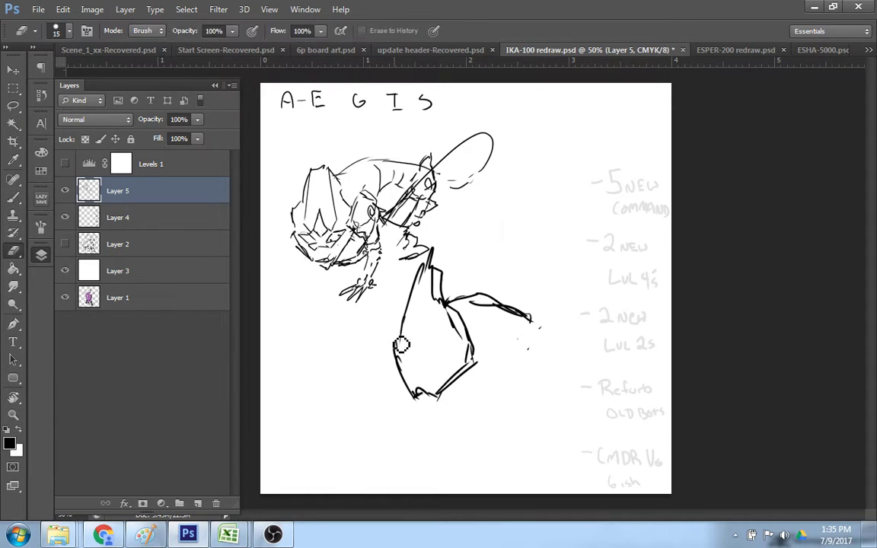
mouse_move(406, 354)
mouse_down()
mouse_move(404, 367)
mouse_move(432, 301)
mouse_up()
key(b)
drag(426, 263, 397, 369)
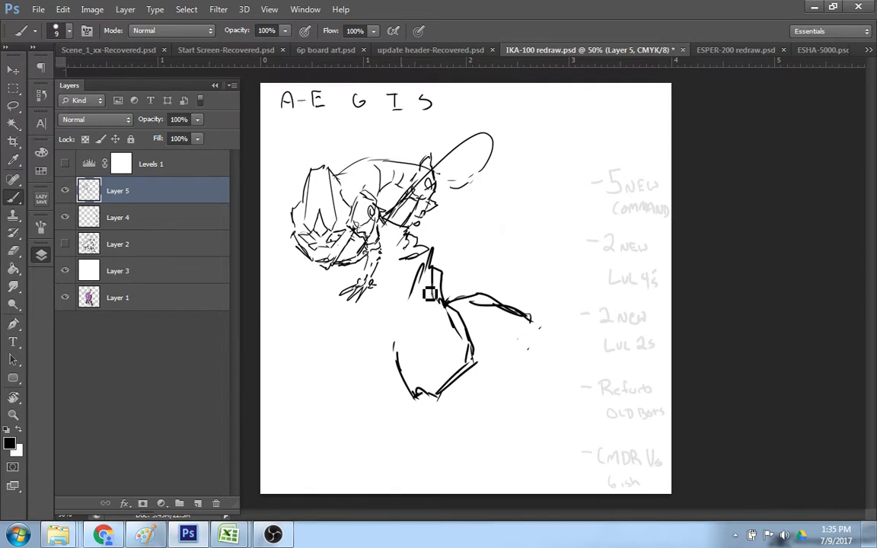
key(ctrl+z)
drag(407, 302, 397, 364)
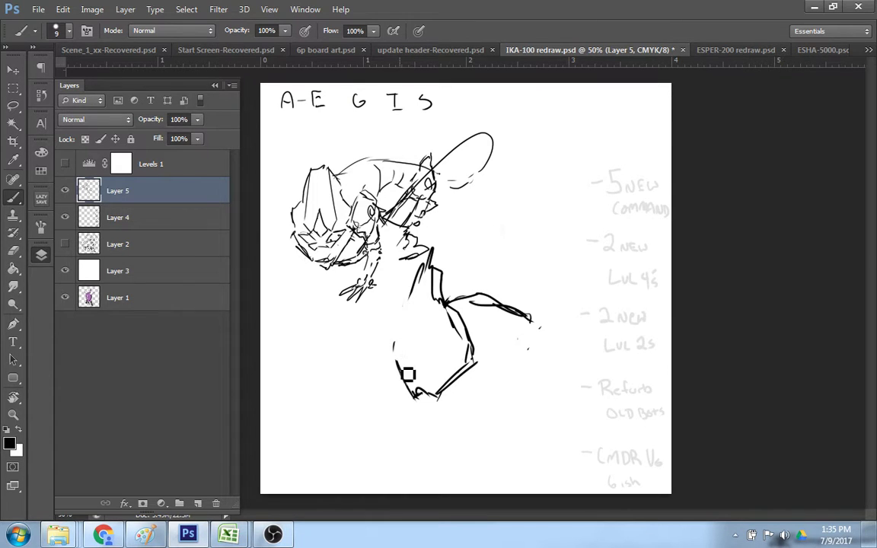
drag(423, 263, 396, 372)
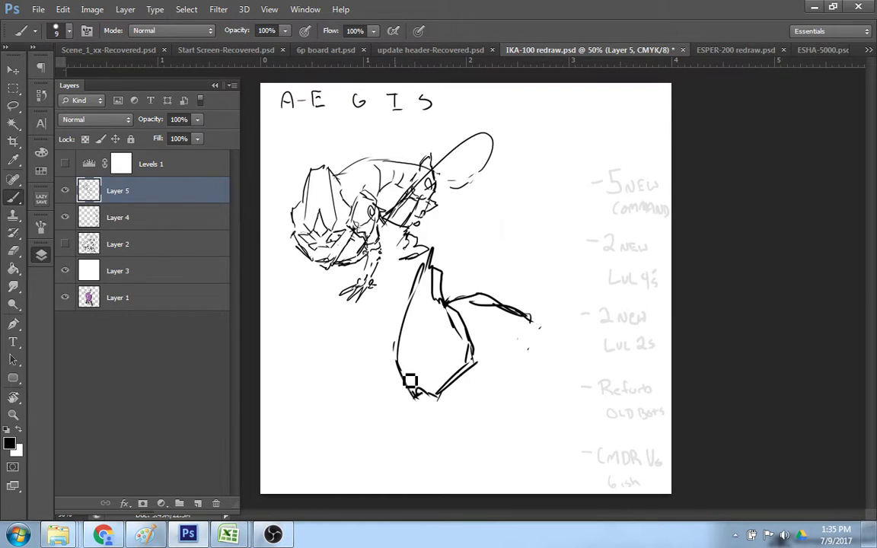
key(ctrl+z)
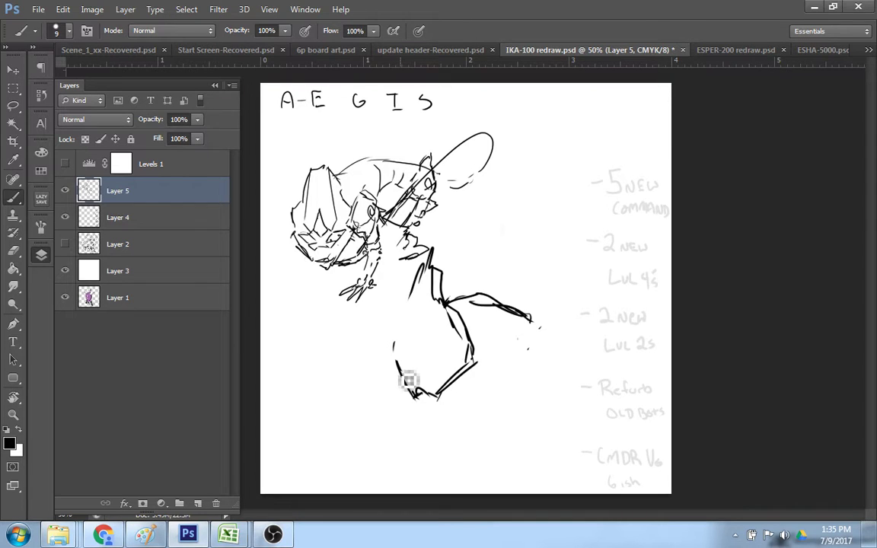
drag(408, 382, 425, 264)
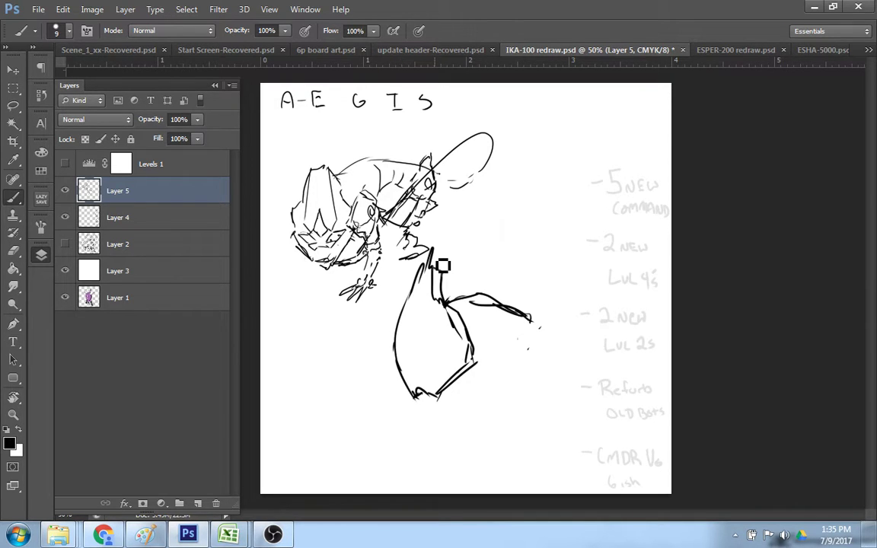
key(ctrl+z)
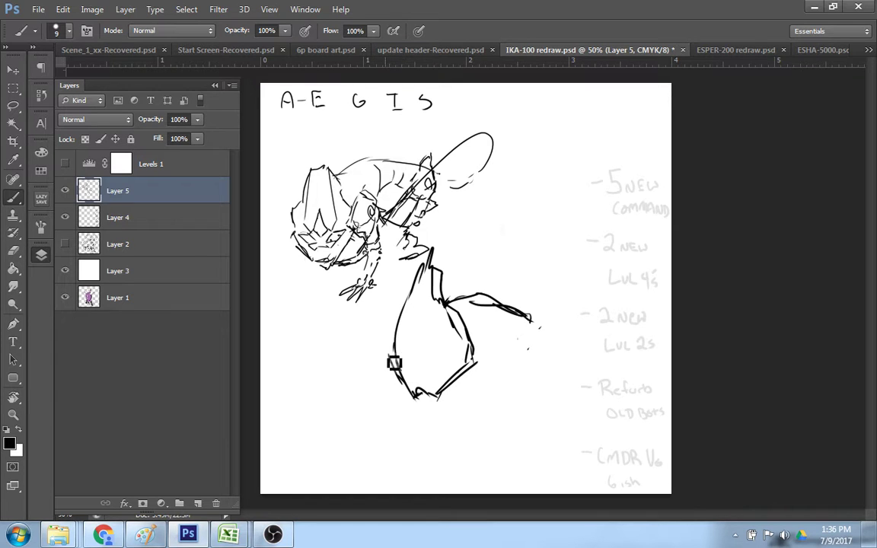
- Add cheek plates and inner face lines to the second robot's head, and erase its pointed crest
drag(393, 363, 462, 349)
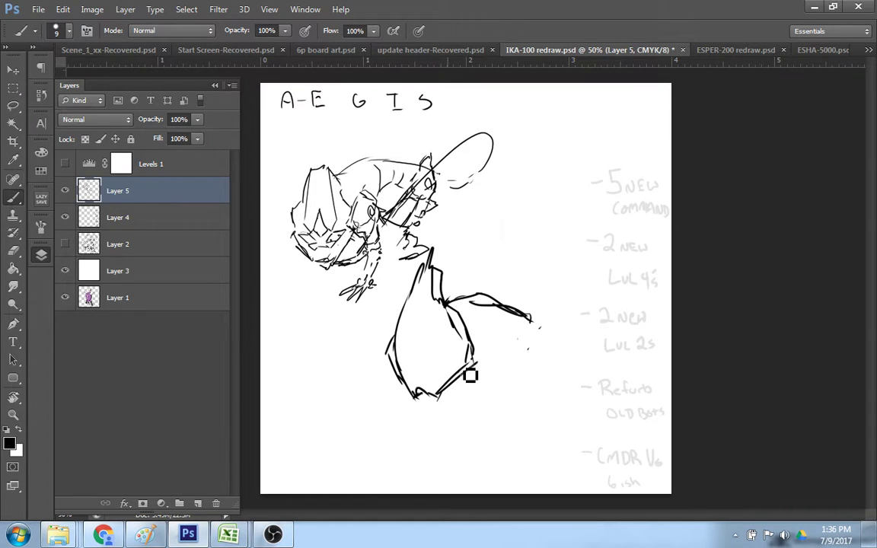
mouse_move(448, 378)
mouse_down()
mouse_move(455, 340)
mouse_move(473, 339)
mouse_up()
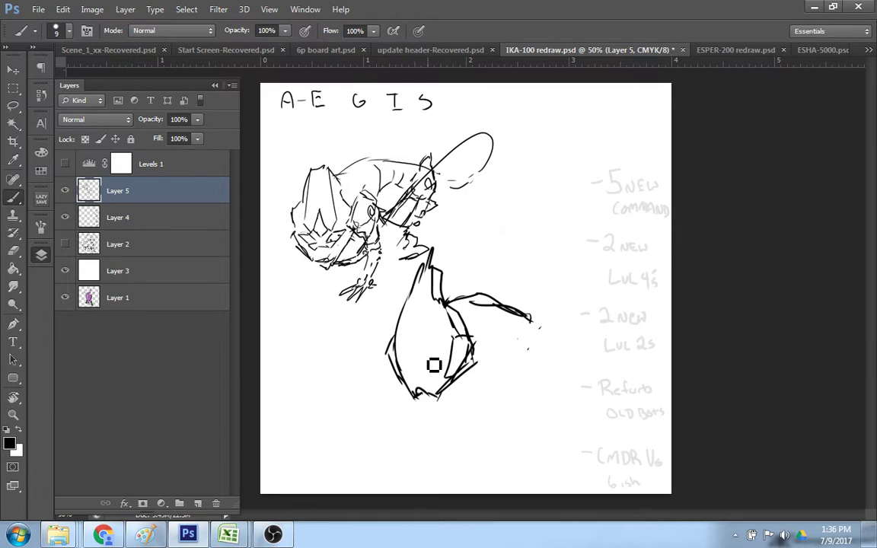
drag(422, 390, 445, 363)
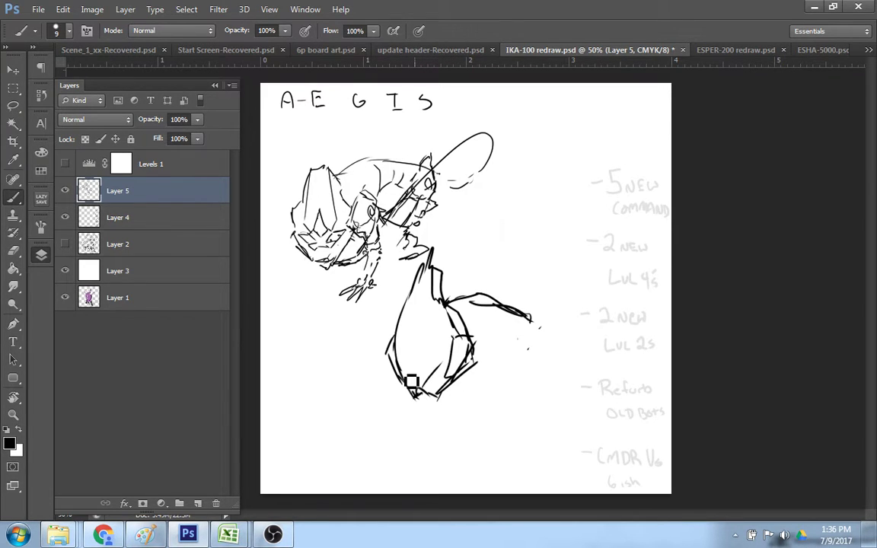
drag(418, 386, 411, 335)
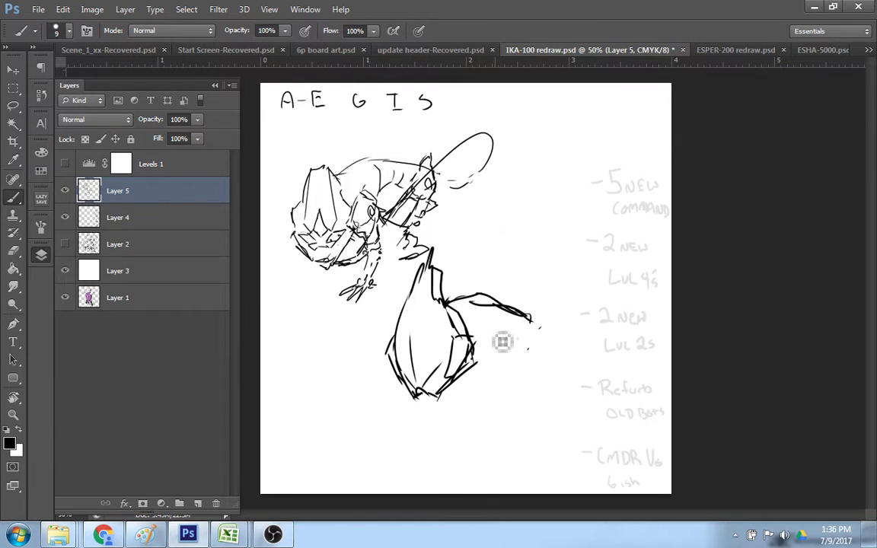
key(e)
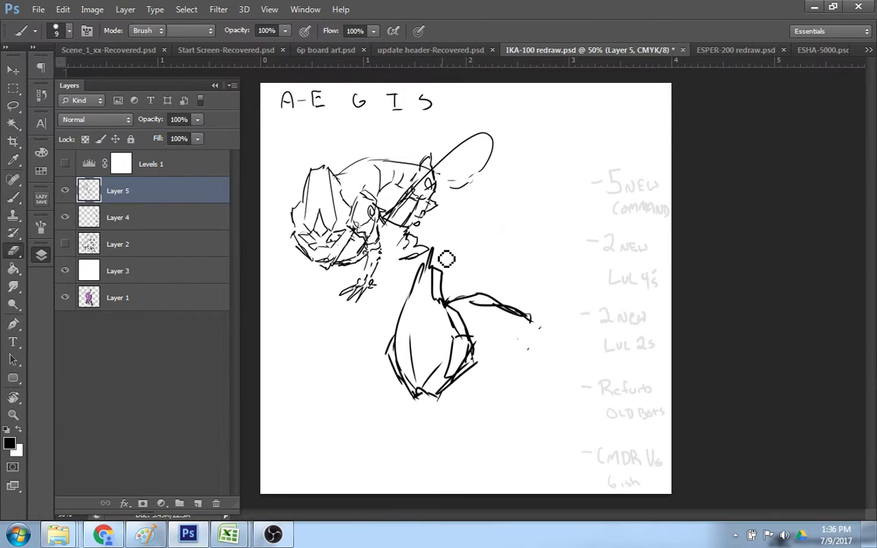
mouse_move(423, 257)
mouse_down()
mouse_move(424, 283)
mouse_move(452, 269)
mouse_move(436, 286)
mouse_move(462, 280)
mouse_move(440, 293)
mouse_up()
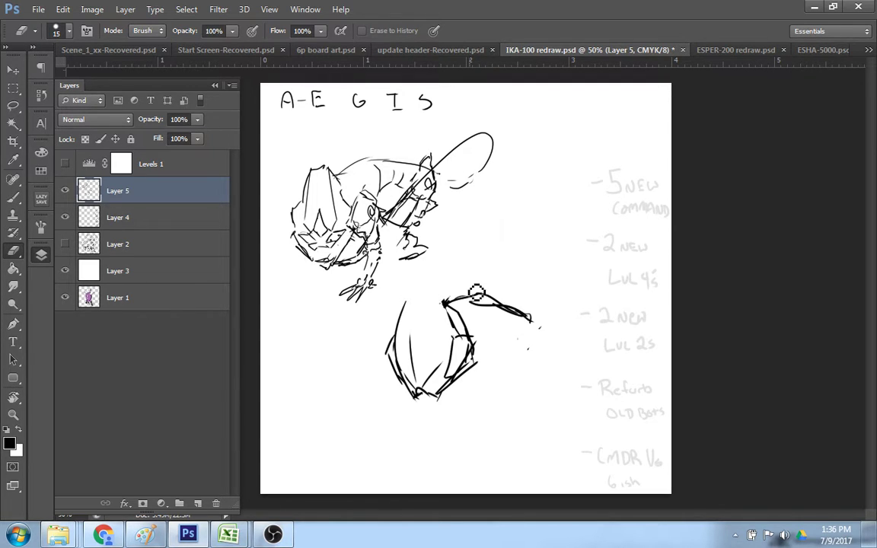
- Open the G-green cmdr 2-box-Recovered.psd card, select its Layer 2 robot line art, and float the card's window over the IKA-100 redraw
click(869, 50)
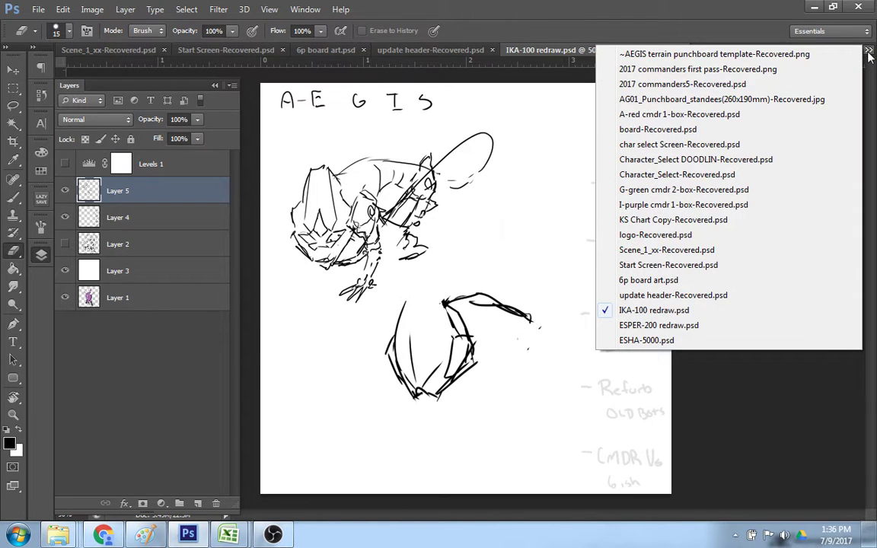
click(738, 195)
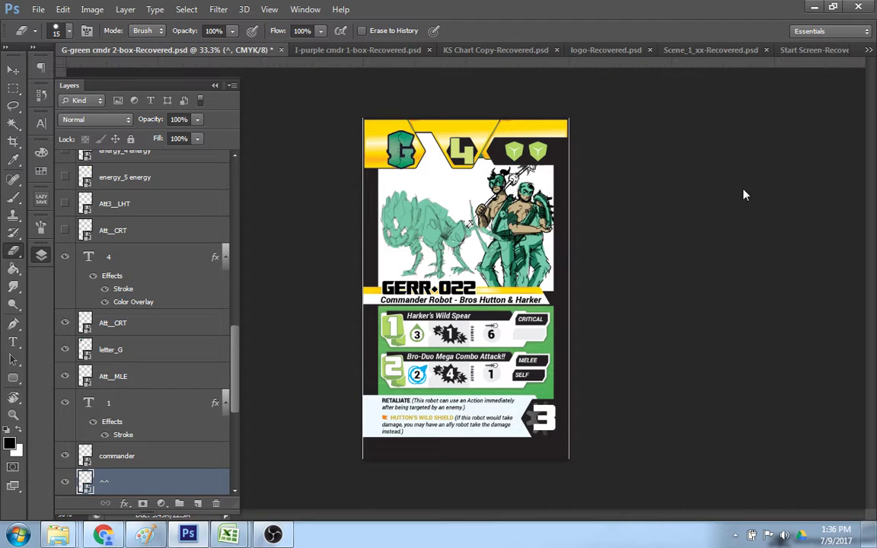
key(v)
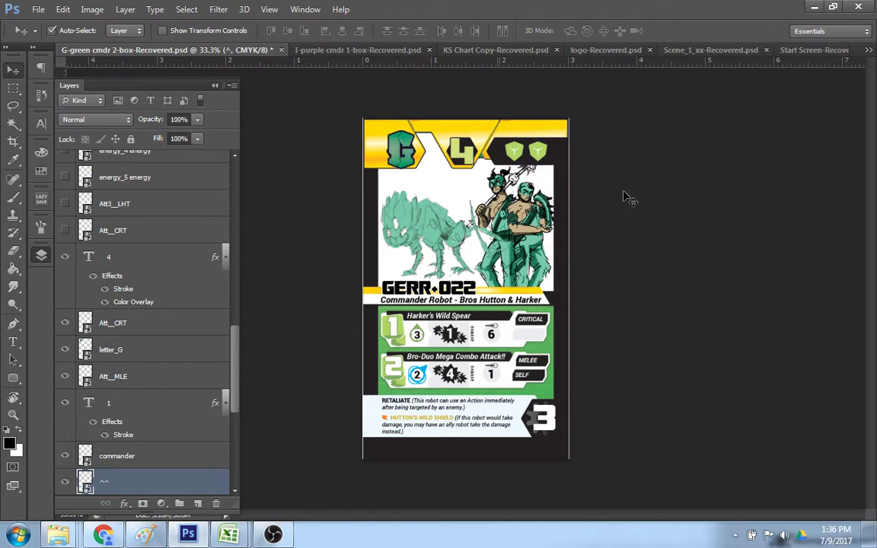
mouse_move(434, 240)
mouse_down()
mouse_move(432, 261)
mouse_move(448, 217)
mouse_move(686, 165)
mouse_move(724, 65)
mouse_move(859, 57)
mouse_move(629, 178)
mouse_move(435, 219)
mouse_move(446, 204)
mouse_up()
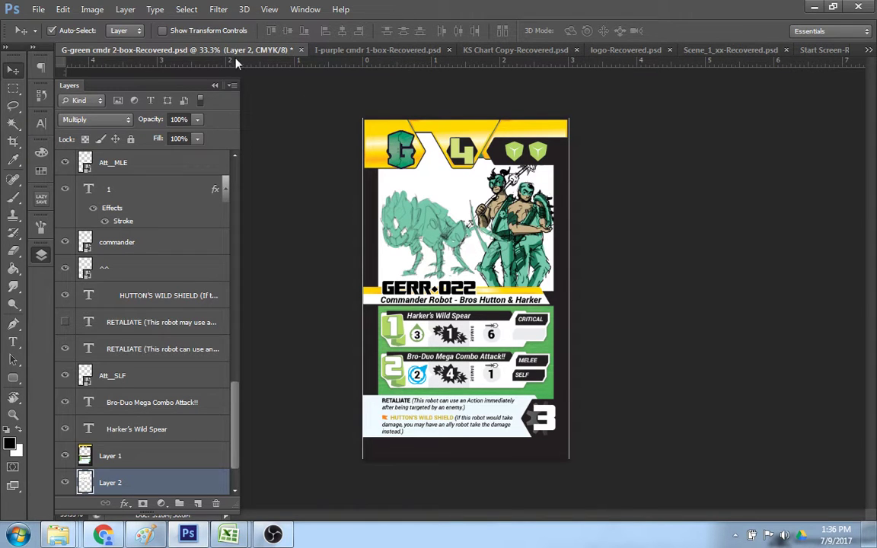
drag(589, 269, 730, 206)
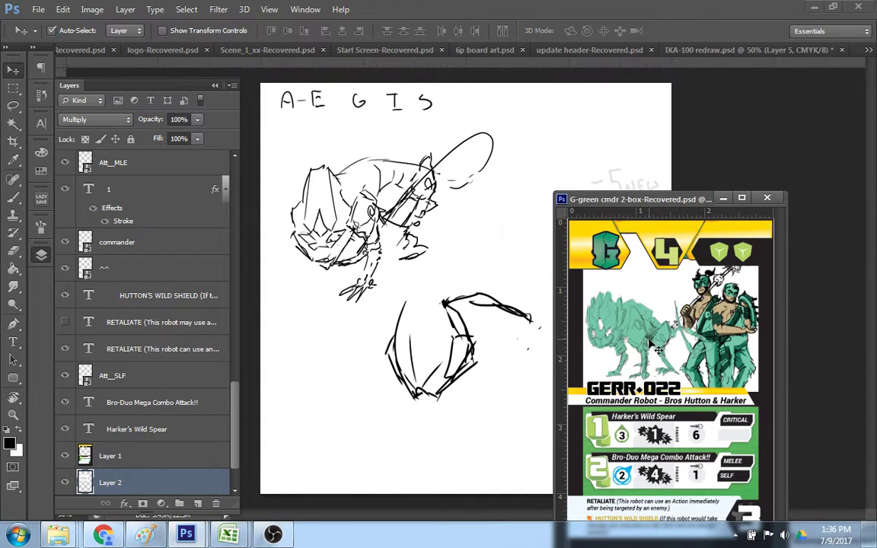
- Copy the GERR-022 robot line art into the IKA-100 redraw, minimize the card's window, and position the copy below the first robot
drag(592, 313, 436, 308)
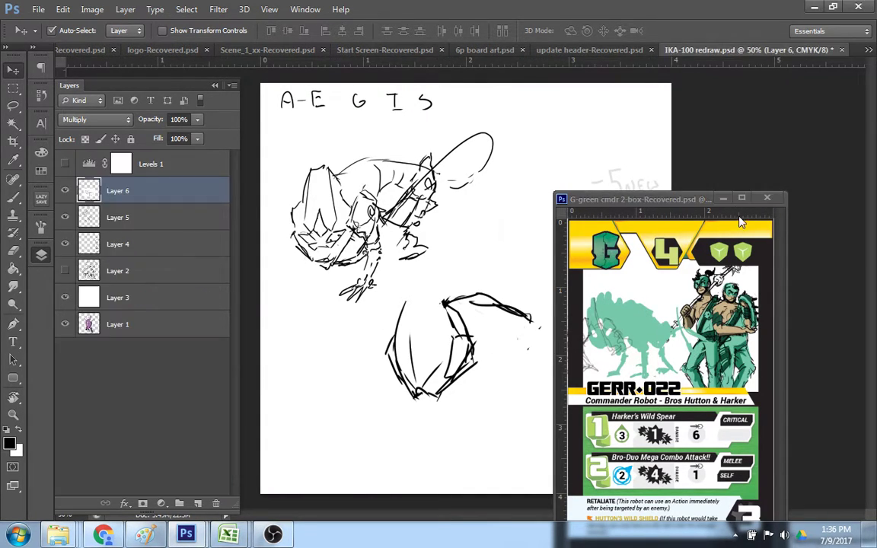
click(724, 199)
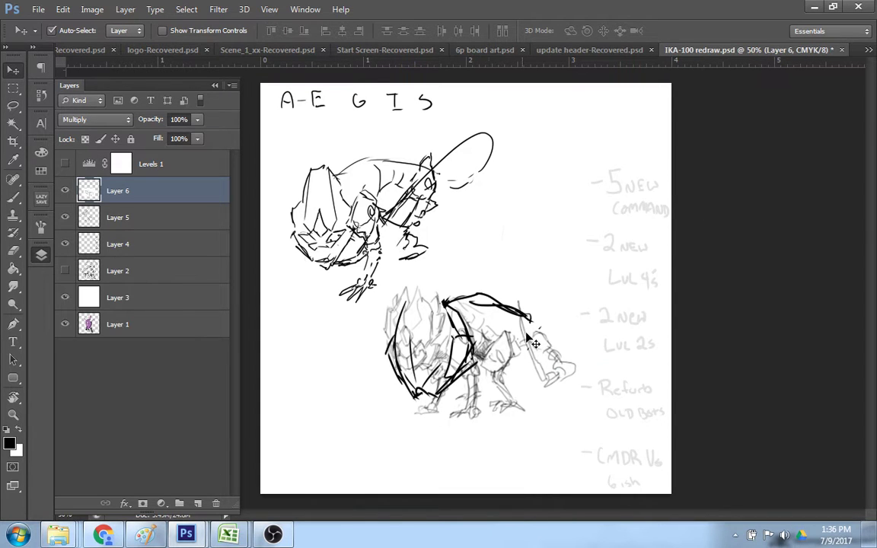
drag(472, 372, 408, 379)
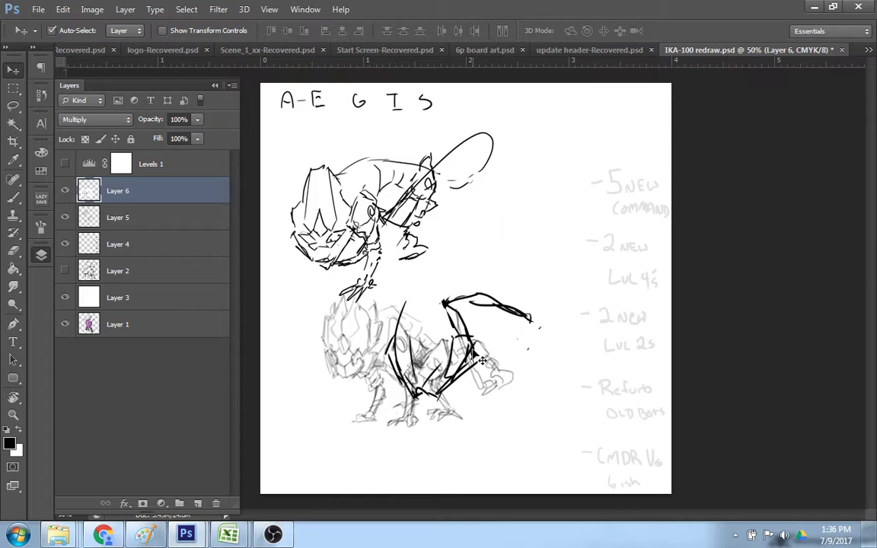
- Hide the Layer 5 sketches and move the copied robot line art up to the canvas's upper-left area
mouse_move(482, 361)
mouse_down()
mouse_move(455, 298)
mouse_move(449, 346)
mouse_move(465, 369)
mouse_move(423, 349)
mouse_up()
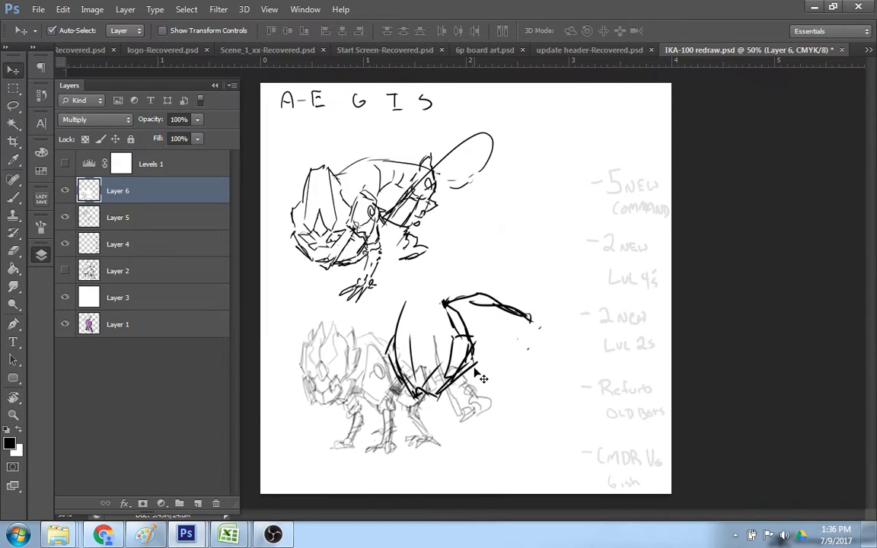
click(65, 217)
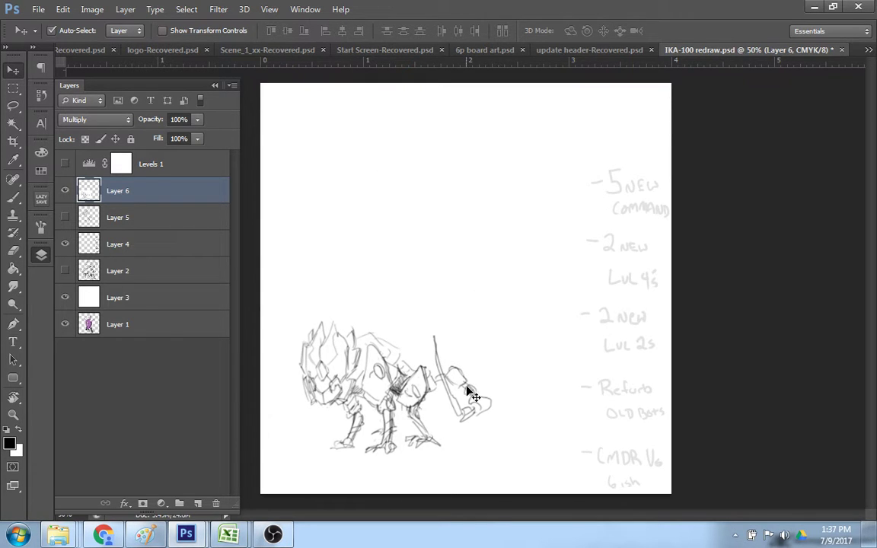
mouse_move(401, 394)
mouse_down()
mouse_move(389, 209)
mouse_move(358, 140)
mouse_move(375, 165)
mouse_up()
- Scale up the robot line art with Free Transform and place it near the middle of the canvas
key(ctrl+t)
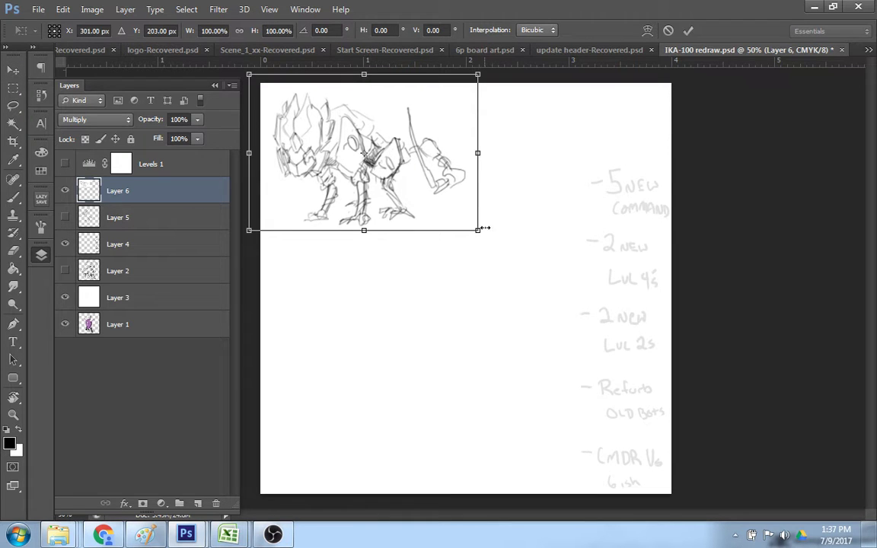
drag(520, 271, 582, 345)
key(Return)
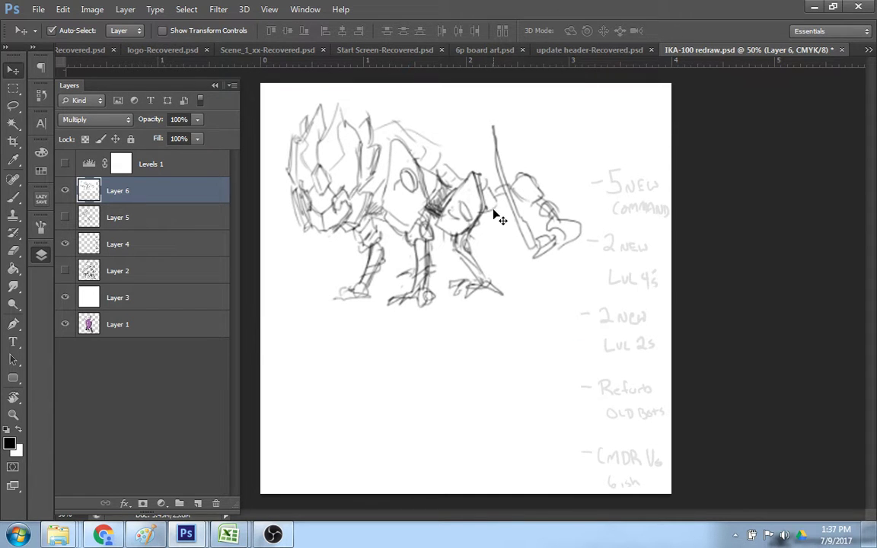
mouse_move(495, 218)
mouse_down()
mouse_move(486, 244)
mouse_move(493, 279)
mouse_move(499, 245)
mouse_up()
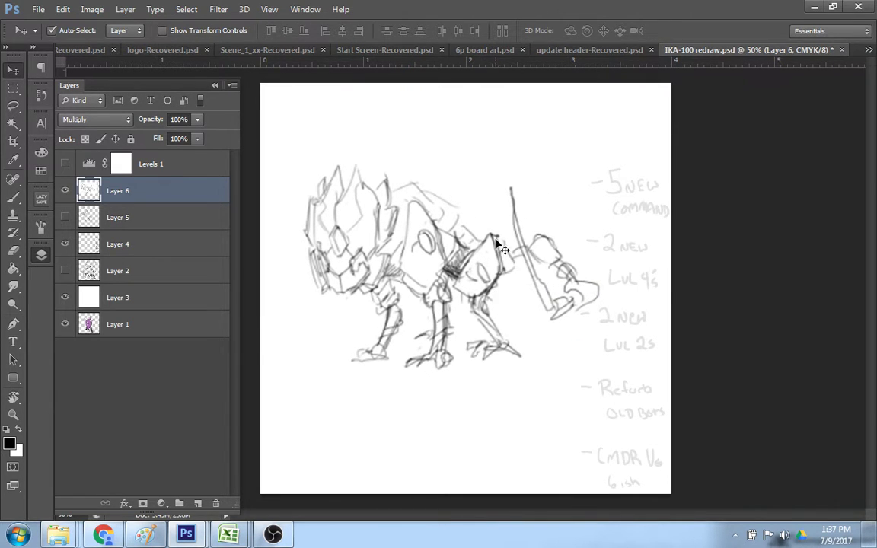
- Erase the rough sketch lines along the lower edge of the robot's rear thigh
key(e)
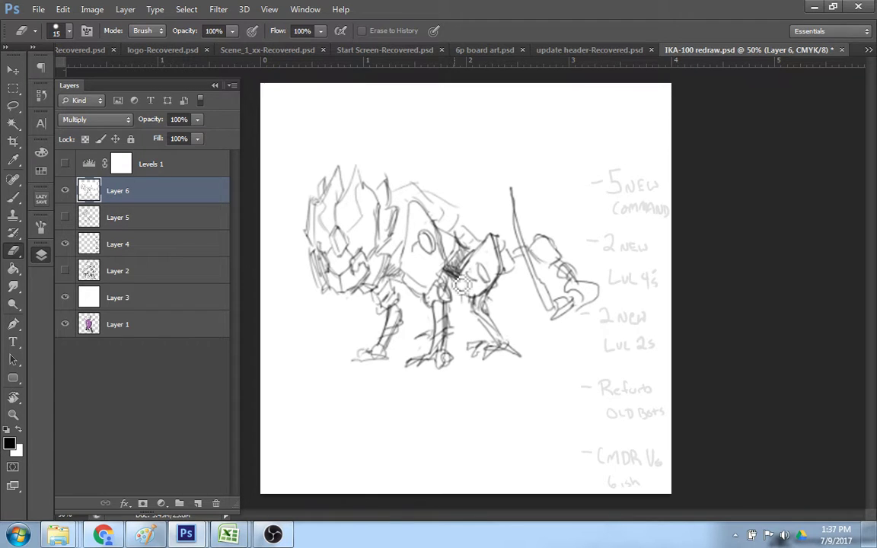
key(bracketright)
key(bracketright)
key(bracketleft)
key(bracketleft)
mouse_move(459, 282)
mouse_down()
mouse_move(461, 303)
mouse_move(475, 308)
mouse_up()
- Ink the hind leg's knee joint and shin over the faint sketch with a 6 px brush
key(b)
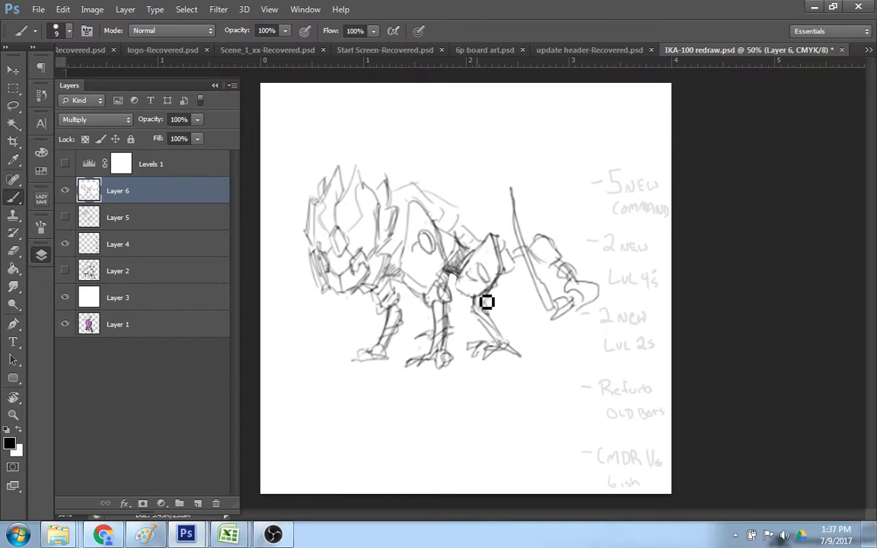
drag(481, 313, 492, 330)
key(ctrl+z)
key(bracketleft)
drag(474, 308, 476, 315)
drag(472, 297, 472, 313)
drag(476, 300, 474, 312)
drag(471, 300, 472, 313)
mouse_move(484, 309)
mouse_down()
mouse_move(496, 291)
mouse_move(481, 314)
mouse_up()
key(ctrl+z)
drag(479, 323, 496, 340)
- Ink the rear thigh plate's pointed outline and give its back edge a thin raised rim
drag(505, 270, 486, 294)
drag(463, 279, 494, 235)
drag(495, 239, 504, 278)
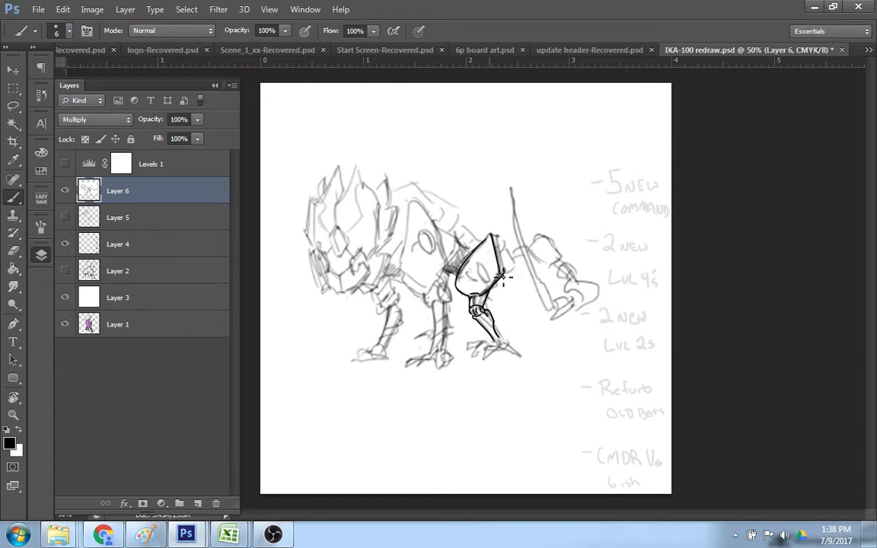
key(ctrl+z)
drag(492, 236, 501, 271)
key(e)
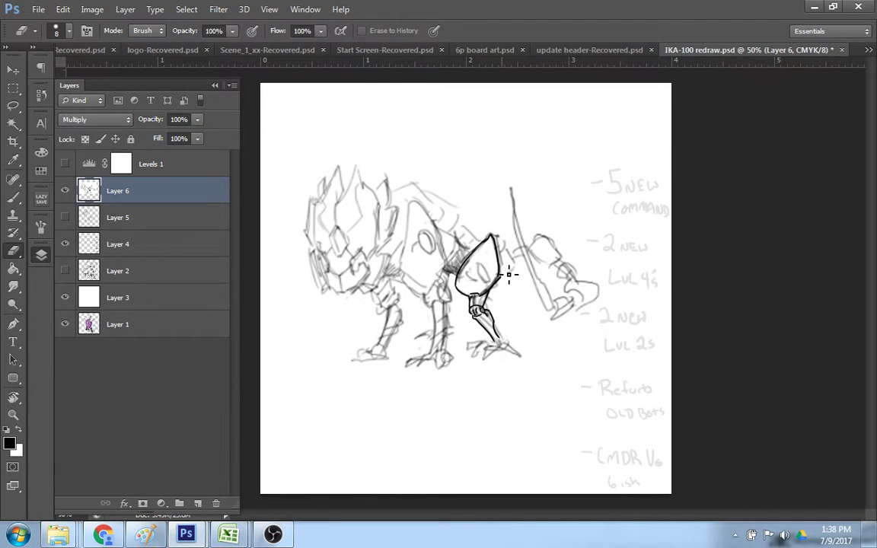
key(b)
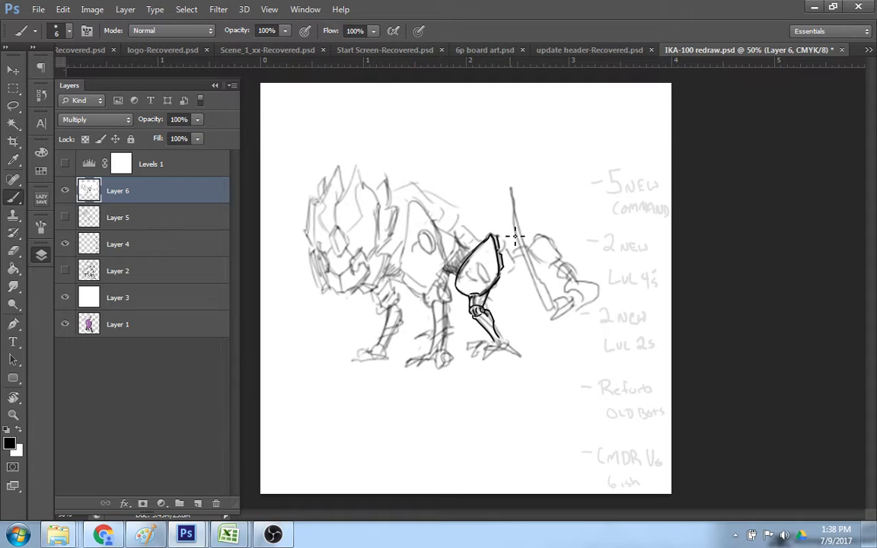
key(e)
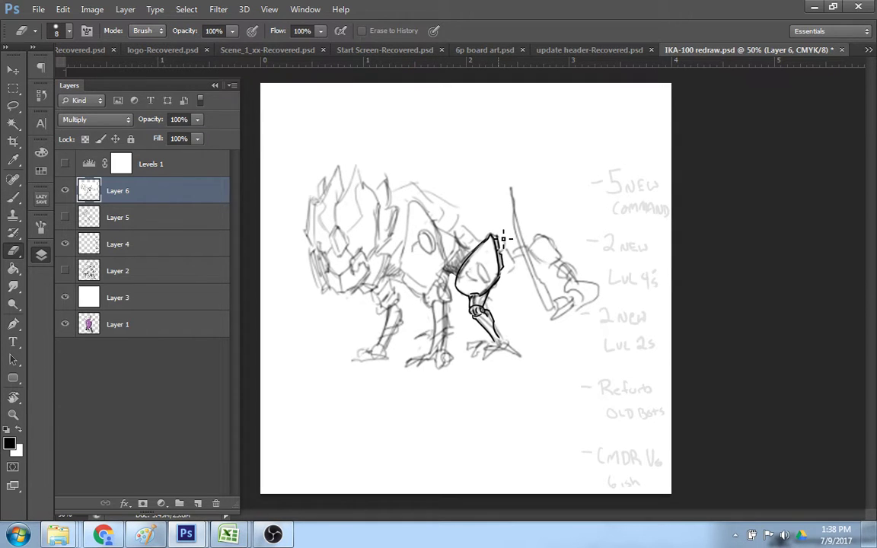
key(b)
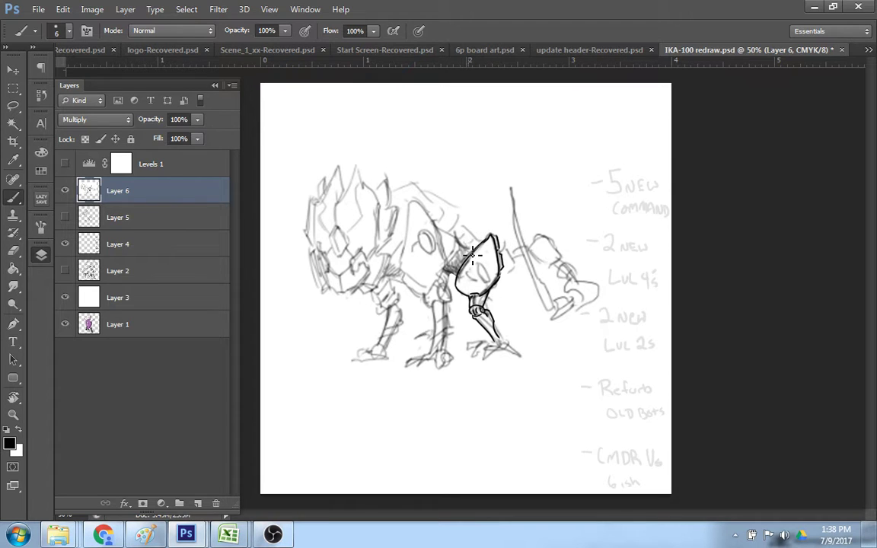
- Ink the hip connector between the back and the thigh plate's tip, erasing stray overlaps
mouse_move(455, 242)
mouse_down()
mouse_move(471, 257)
mouse_move(465, 235)
mouse_move(488, 238)
mouse_up()
drag(492, 236, 486, 255)
key(e)
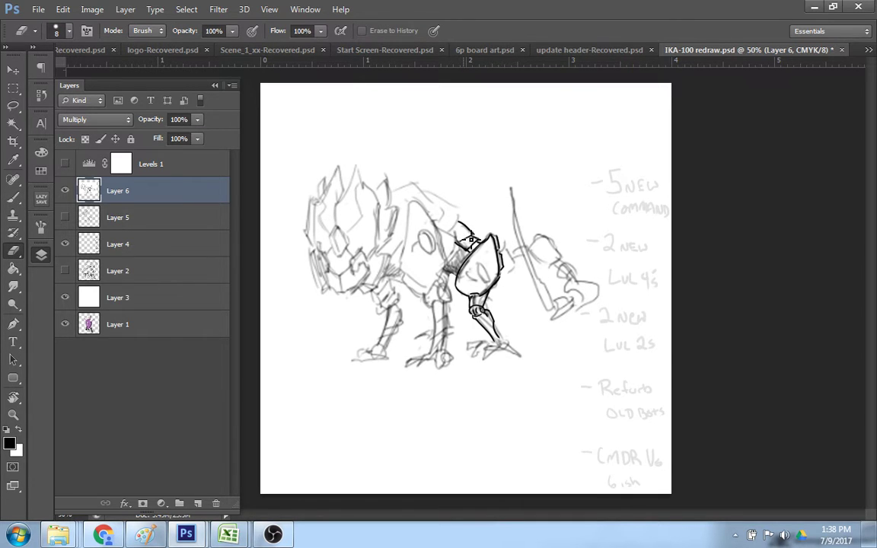
key(b)
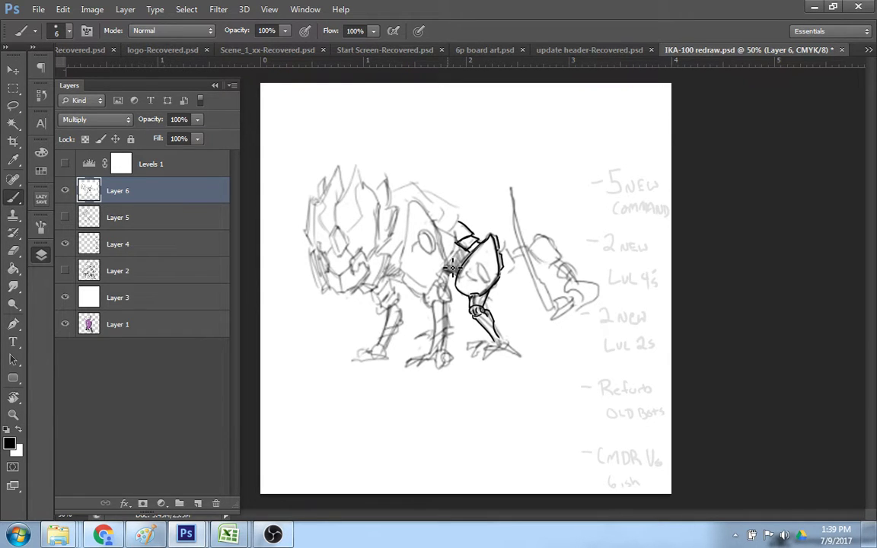
drag(465, 254, 453, 263)
- Ink the armored back segment running from behind the shoulder down to the hip connector
mouse_move(459, 222)
mouse_down()
mouse_move(447, 233)
mouse_move(463, 213)
mouse_move(434, 186)
mouse_move(473, 206)
mouse_up()
key(ctrl+z)
drag(427, 189, 438, 223)
drag(449, 218, 426, 188)
drag(448, 216, 415, 175)
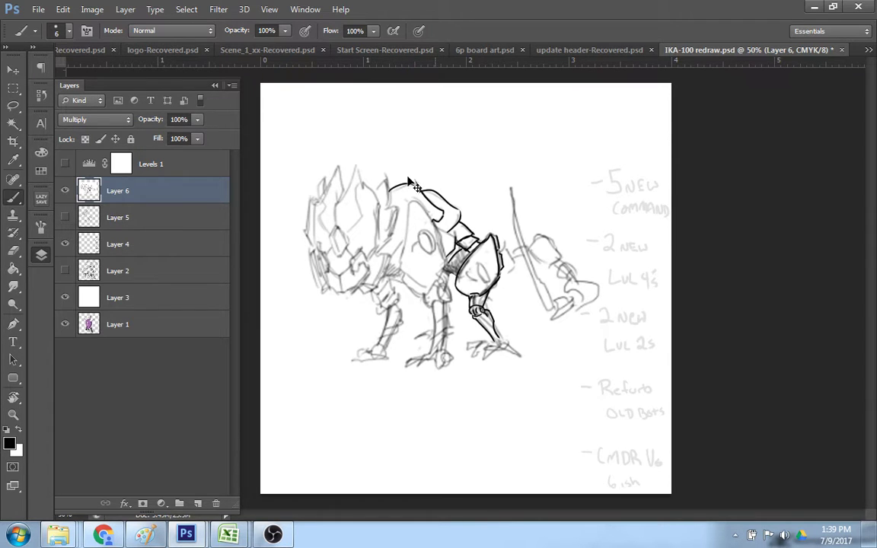
- Redraw the shoulder's top contour and ink the waist line below the back segment, erasing overlaps
key(ctrl+z)
drag(392, 191, 424, 183)
key(ctrl+z)
key(e)
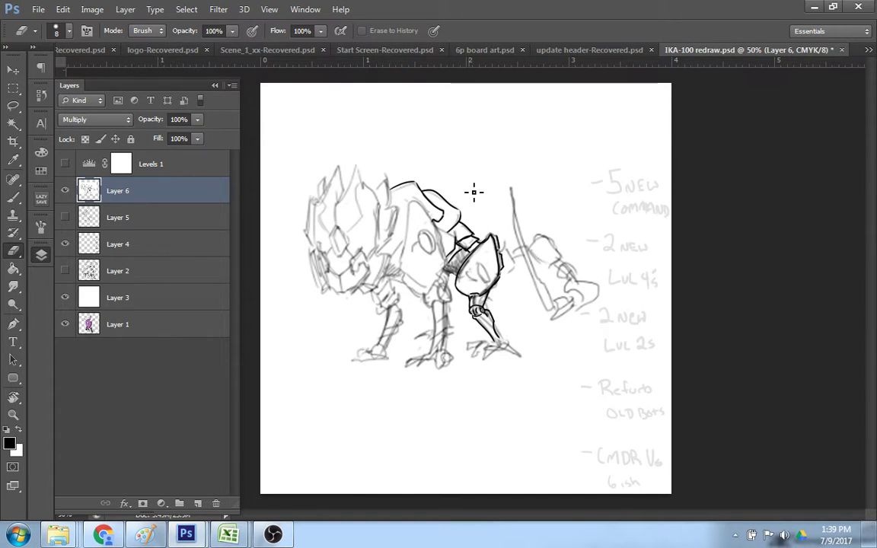
key(b)
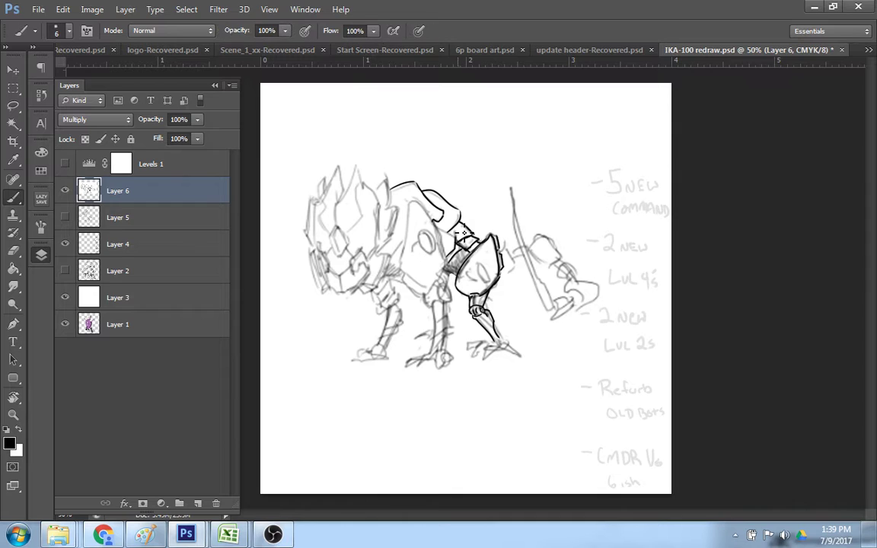
mouse_move(438, 228)
mouse_down()
mouse_move(474, 242)
mouse_move(453, 226)
mouse_up()
key(e)
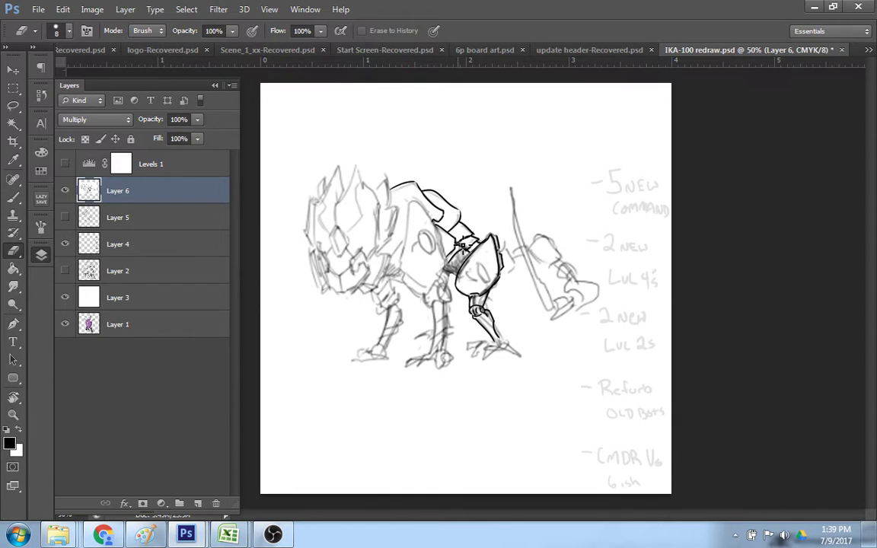
key(b)
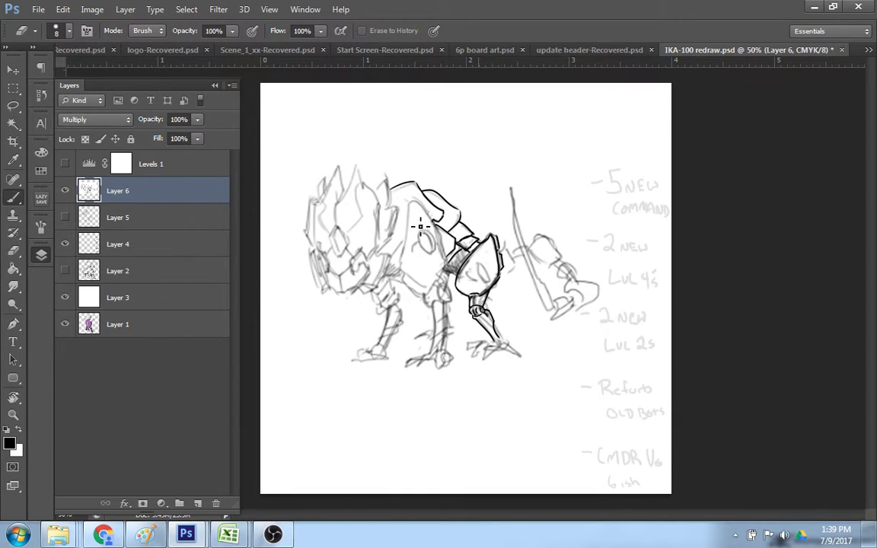
- Outline the large teardrop-shaped shoulder plate, redrawing its curve from the peak down the rear edge
drag(401, 266, 415, 204)
key(ctrl+z)
mouse_move(402, 267)
mouse_down()
mouse_move(413, 201)
mouse_move(421, 203)
mouse_move(413, 212)
mouse_move(427, 208)
mouse_move(446, 255)
mouse_up()
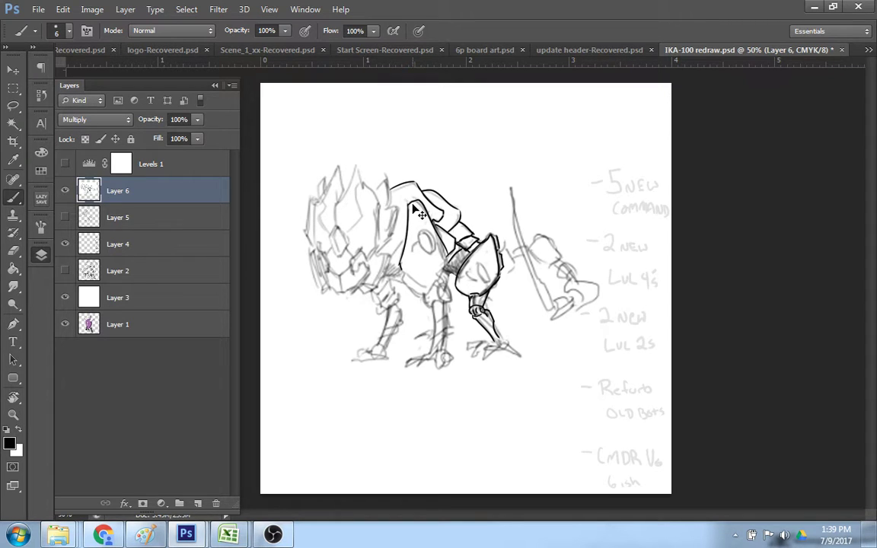
key(ctrl+z)
drag(411, 202, 447, 254)
key(ctrl+z)
drag(409, 203, 447, 255)
key(ctrl+z)
mouse_move(414, 202)
mouse_down()
mouse_move(452, 283)
mouse_move(441, 273)
mouse_move(449, 246)
mouse_move(442, 287)
mouse_move(436, 265)
mouse_move(406, 274)
mouse_move(416, 284)
mouse_move(441, 281)
mouse_up()
key(ctrl+z)
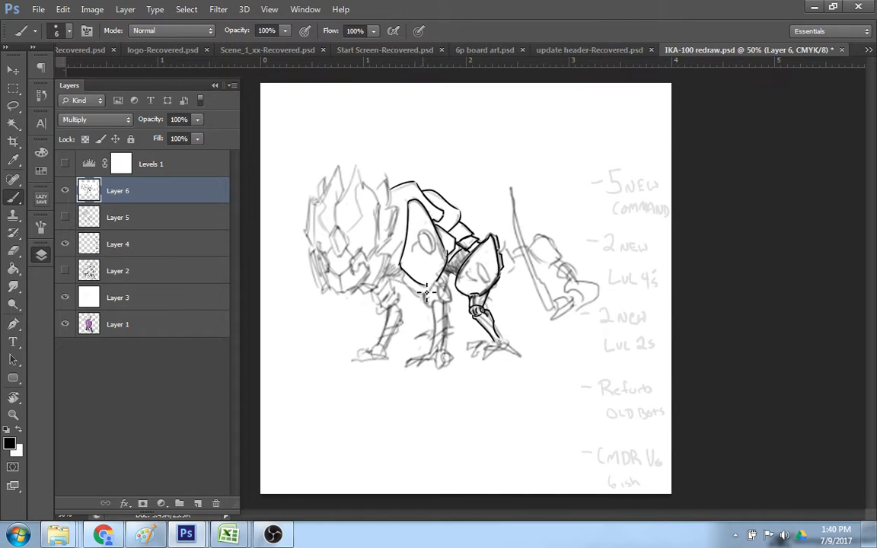
drag(421, 281, 446, 267)
- Draw the inner panel contour and the narrow oval detail on the rear thigh plate
drag(477, 265, 478, 291)
key(ctrl+z)
mouse_move(457, 283)
mouse_down()
mouse_move(474, 275)
mouse_move(492, 243)
mouse_up()
drag(486, 262, 499, 250)
key(ctrl+shift+z)
key(ctrl+shift+z)
- Clean up the thigh plate and knee with the eraser, and reshape the hind shin's outline
key(e)
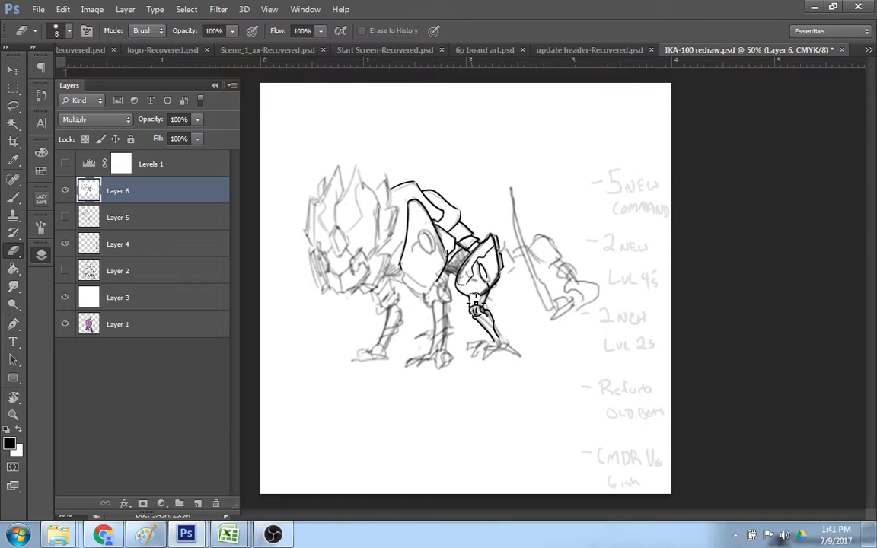
key(b)
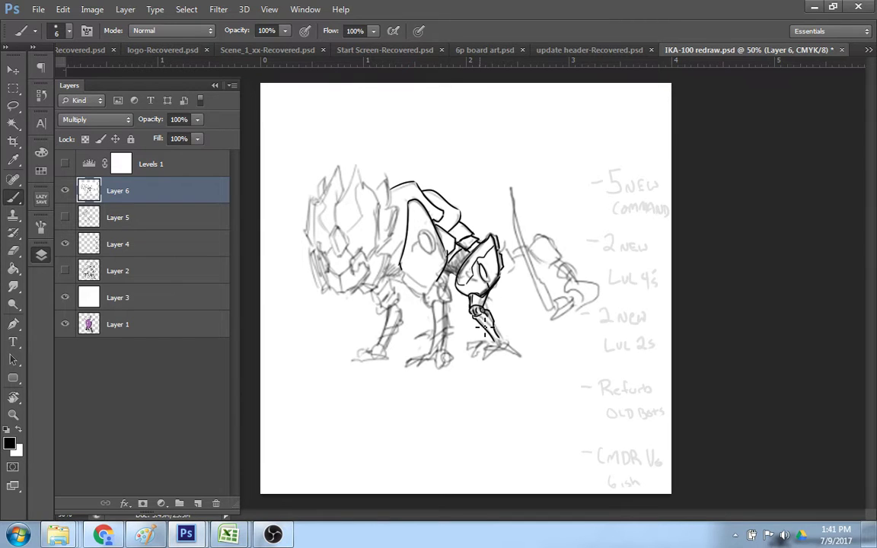
key(e)
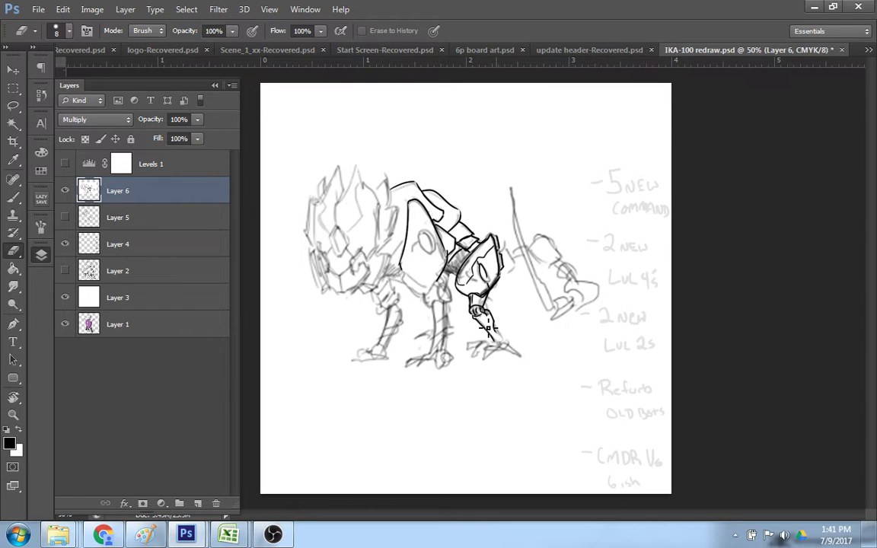
key(b)
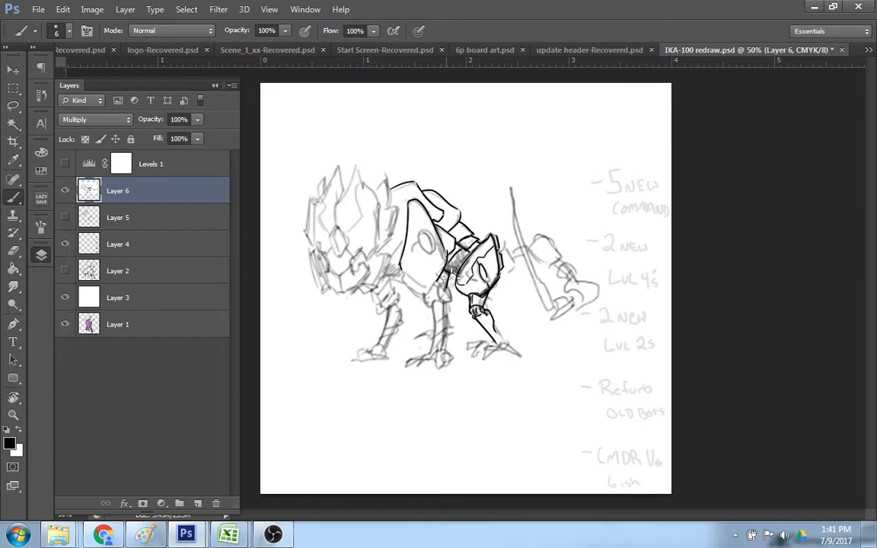
- Erase the sketch lines under the shoulder plate and ink the front leg's round elbow joint
key(e)
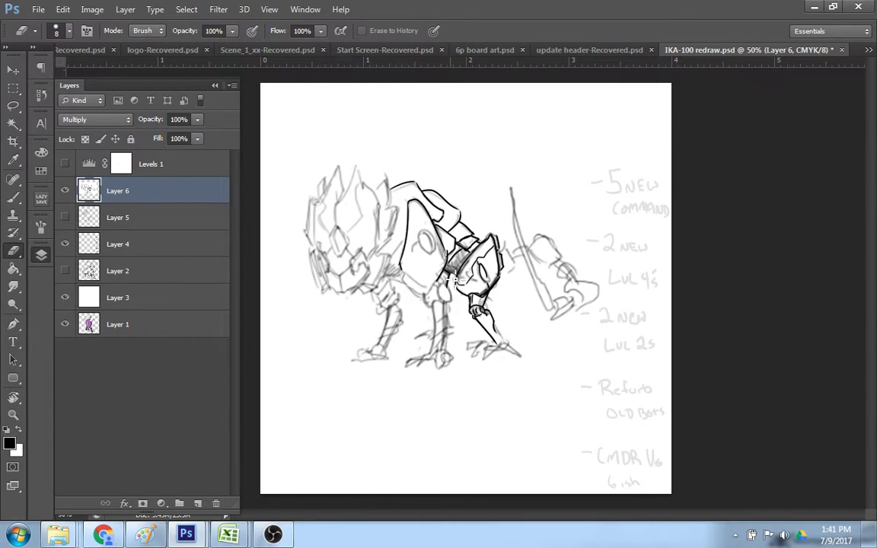
key(b)
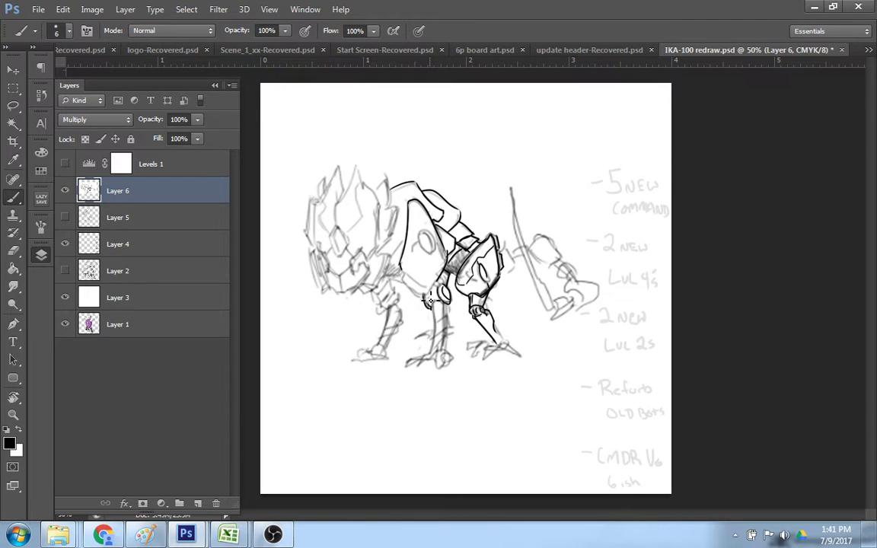
key(e)
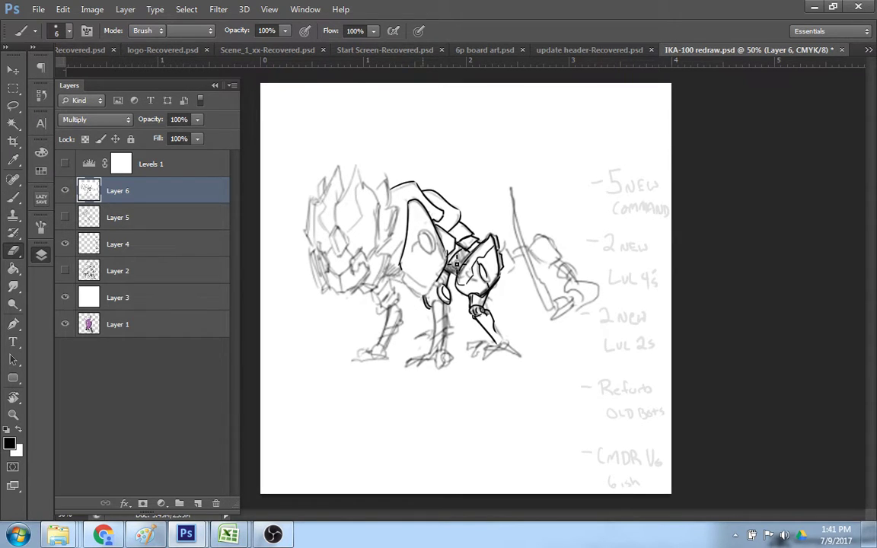
key(e)
key(b)
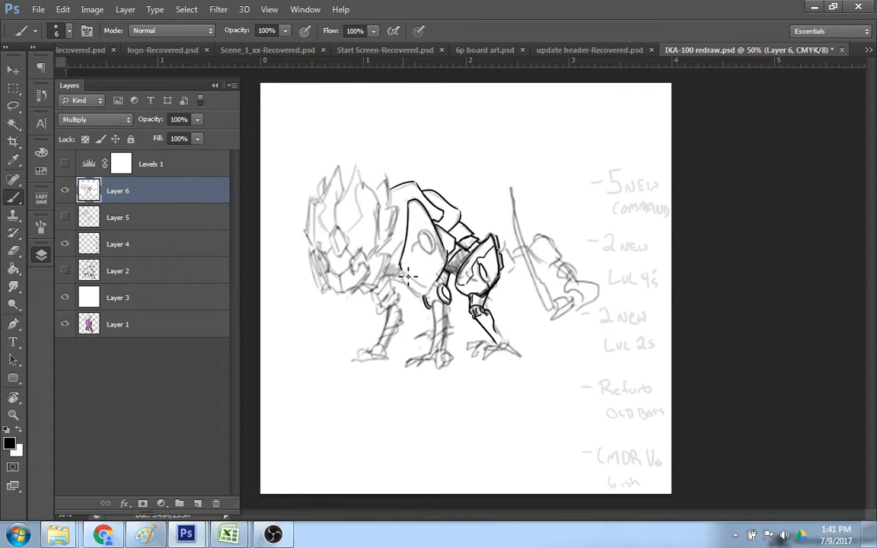
- Redraw the shoulder plate's lower edge so both sides taper down to the elbow joint
drag(401, 265, 430, 291)
key(ctrl+z)
drag(399, 268, 428, 294)
key(ctrl+z)
key(ctrl+z)
drag(406, 275, 427, 300)
key(e)
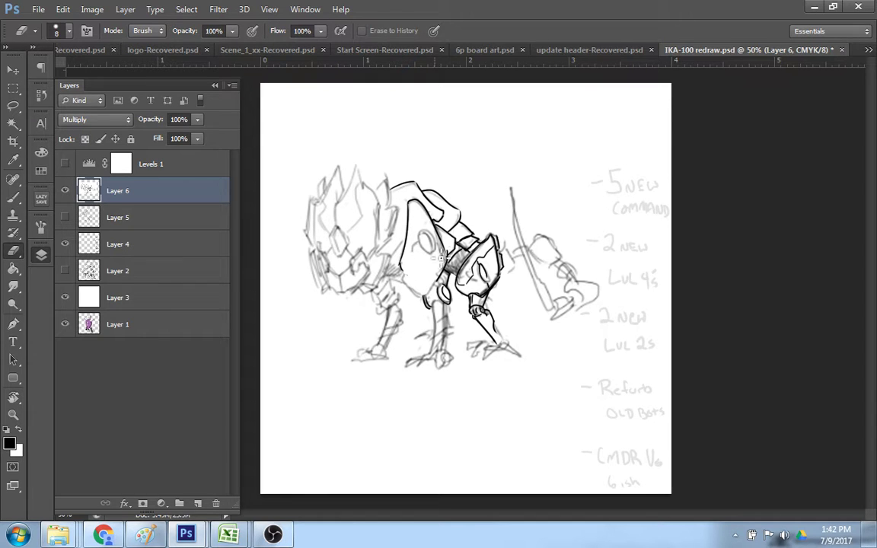
key(b)
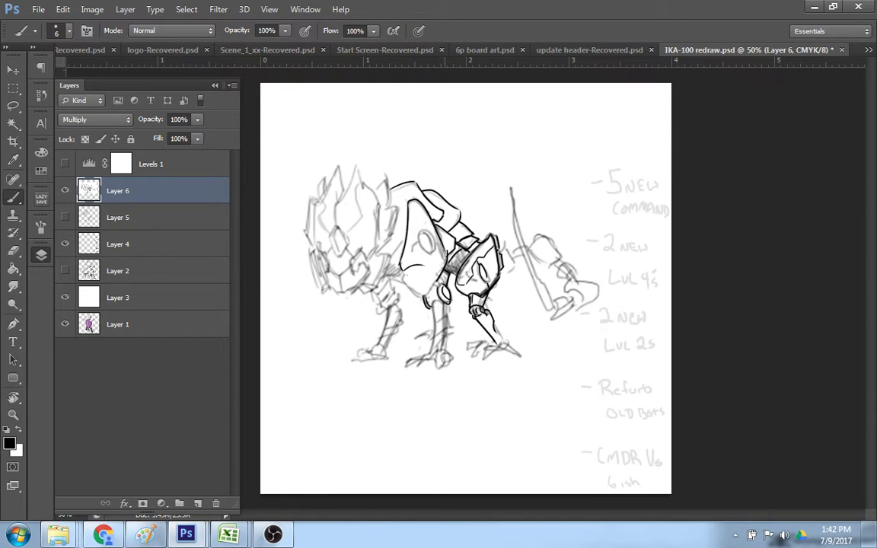
drag(447, 271, 438, 294)
drag(402, 261, 416, 294)
key(e)
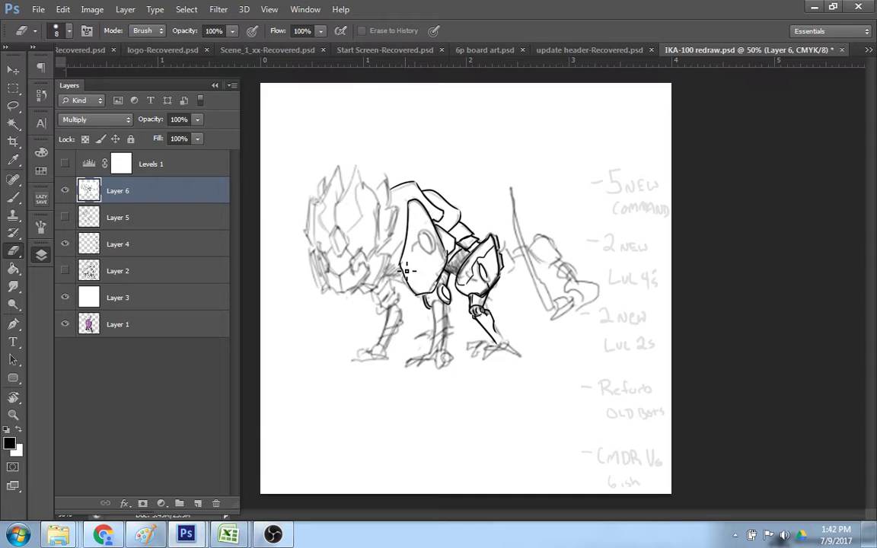
key(b)
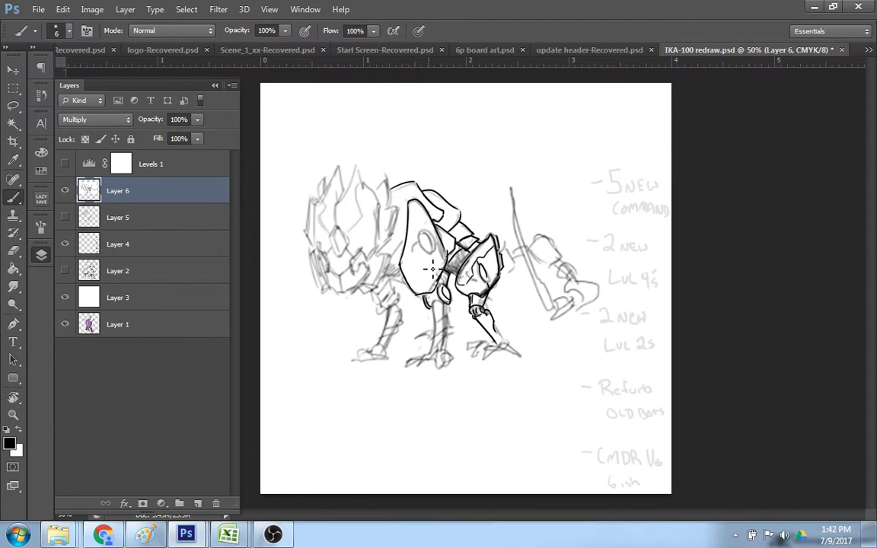
- Ink the front leg below the shoulder plate, adding the elbow details, segmented shin and clawed foot
drag(437, 284, 422, 266)
drag(449, 272, 447, 285)
drag(447, 276, 442, 307)
drag(451, 298, 432, 303)
drag(451, 305, 458, 296)
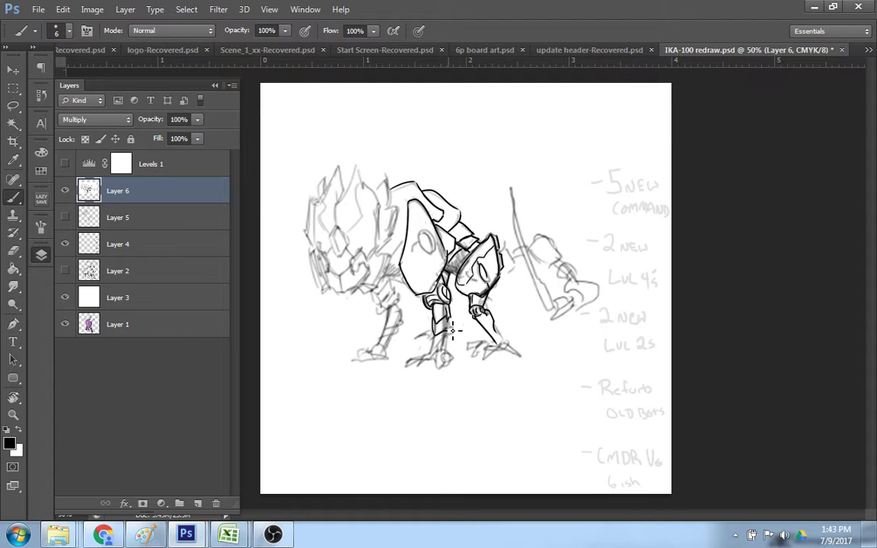
drag(450, 333, 448, 317)
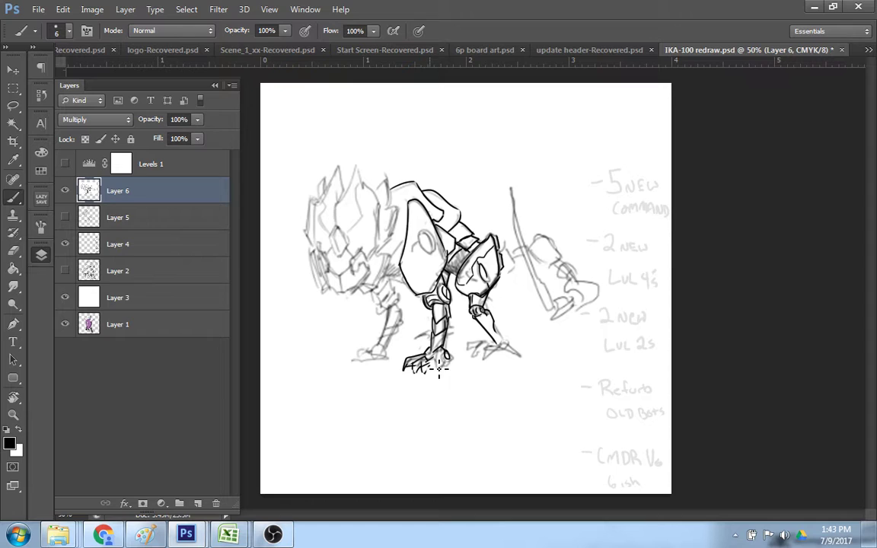
key(e)
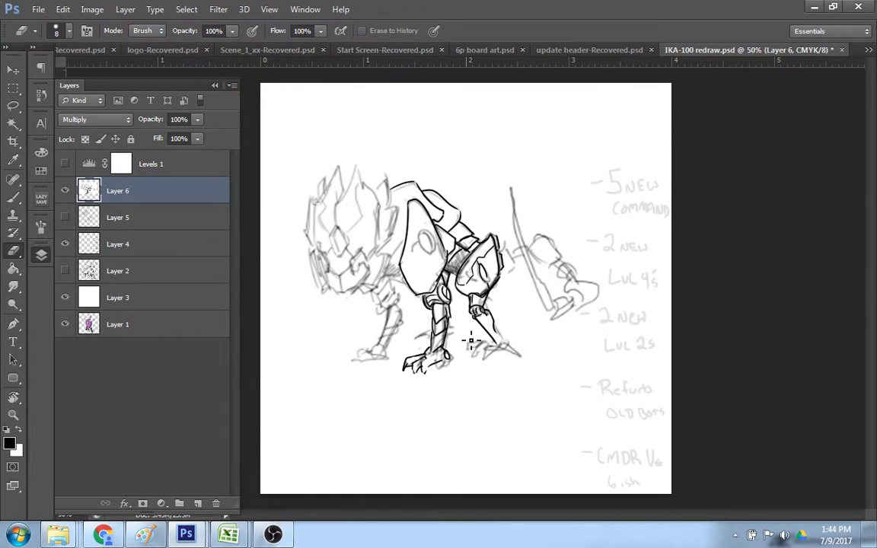
- Check the Twitch stream chat, return to Photoshop and minimise the GERR-022 card reference window
click(112, 540)
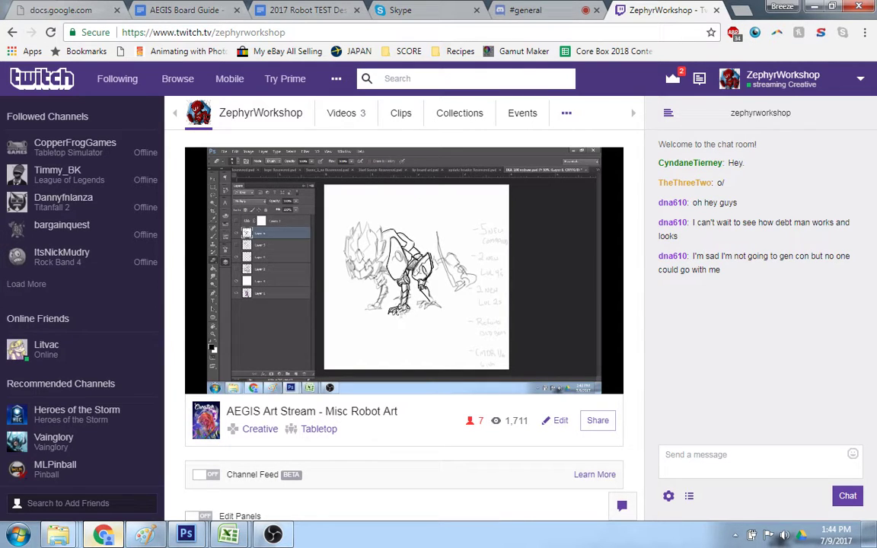
key(alt+Tab)
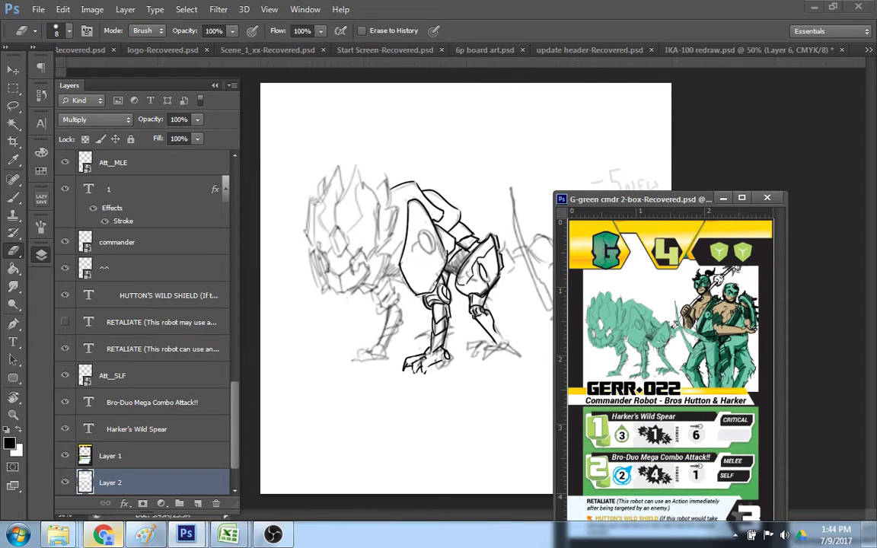
click(722, 197)
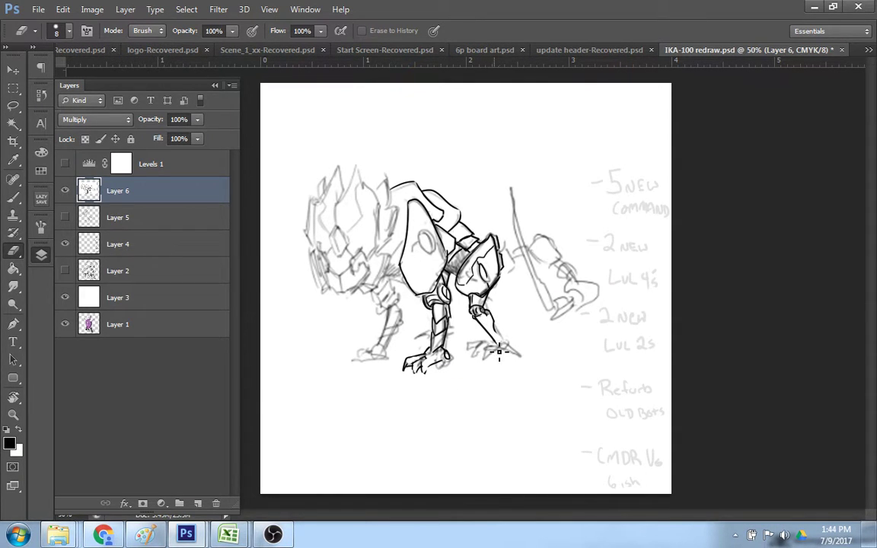
- Ink the hind leg's round ankle joint and clawed foot over the rough sketch
key(b)
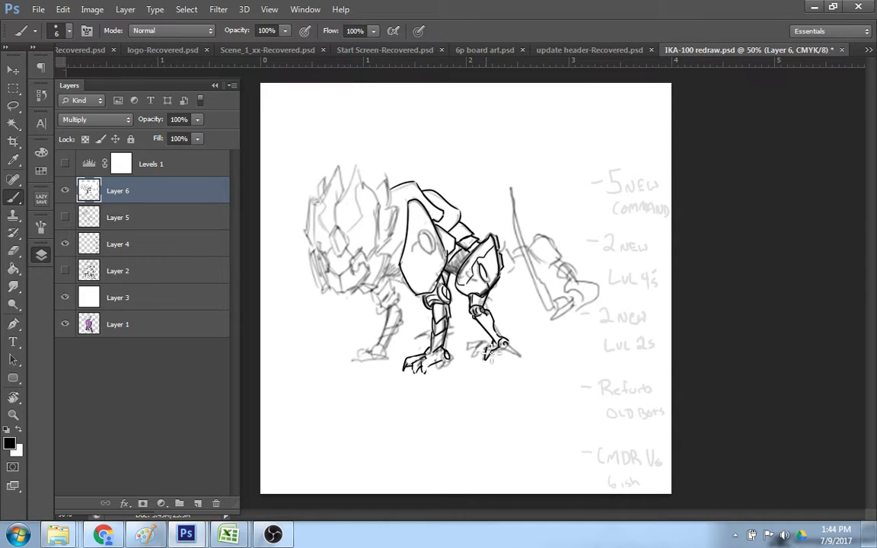
mouse_move(490, 347)
mouse_down()
mouse_move(477, 356)
mouse_move(488, 350)
mouse_move(472, 346)
mouse_move(475, 355)
mouse_move(515, 342)
mouse_move(522, 357)
mouse_up()
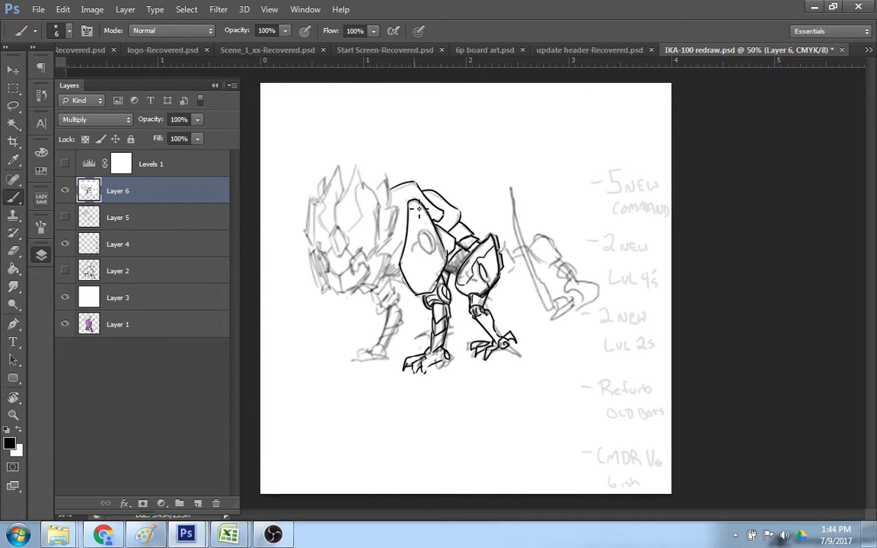
- Ink the shoulder plate's inner contour and narrow oval detail, and touch up the hind leg's shin
drag(419, 208, 419, 251)
key(ctrl+z)
drag(417, 206, 415, 256)
drag(425, 263, 425, 244)
drag(423, 231, 432, 252)
key(ctrl+z)
mouse_move(461, 287)
mouse_down()
mouse_move(479, 253)
mouse_move(478, 265)
mouse_up()
key(e)
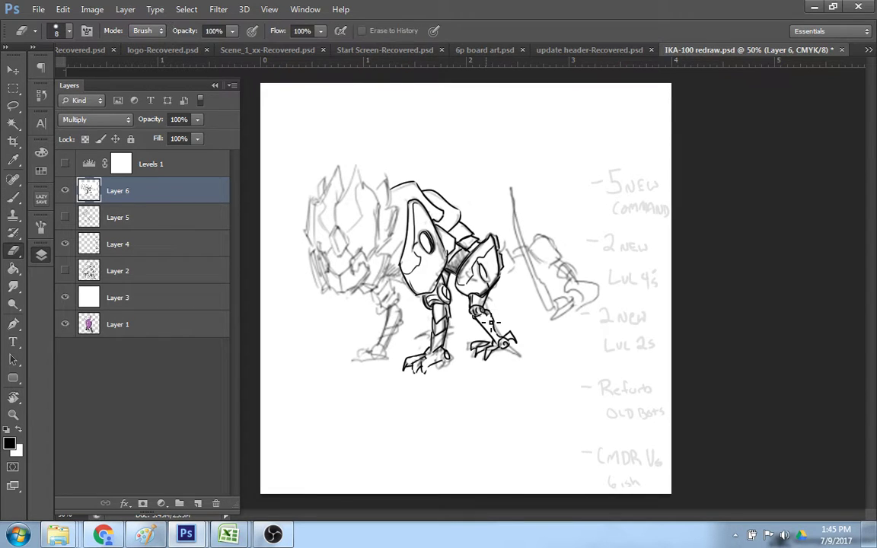
key(b)
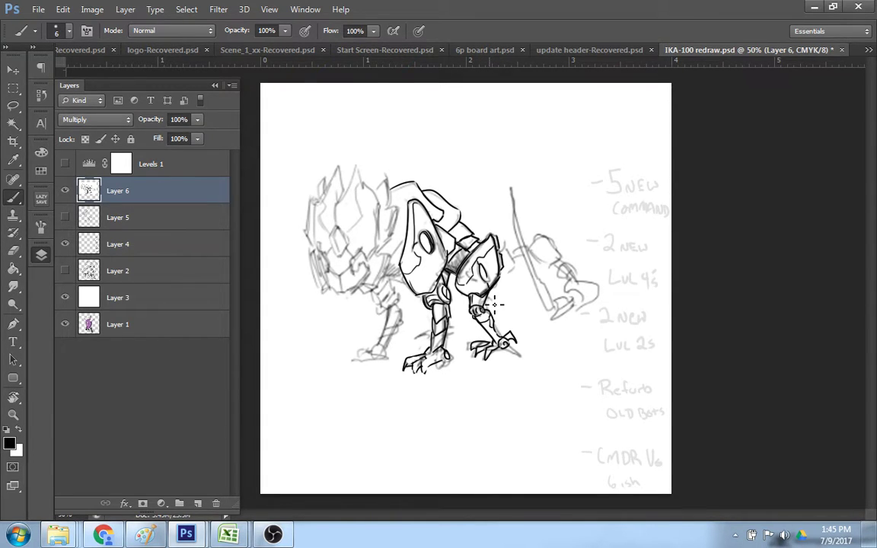
- Ink the underside of the chest and the upper joint of the far front leg beside the head
mouse_move(368, 290)
mouse_down()
mouse_move(378, 301)
mouse_move(387, 291)
mouse_up()
key(ctrl+z)
key(ctrl+z)
key(e)
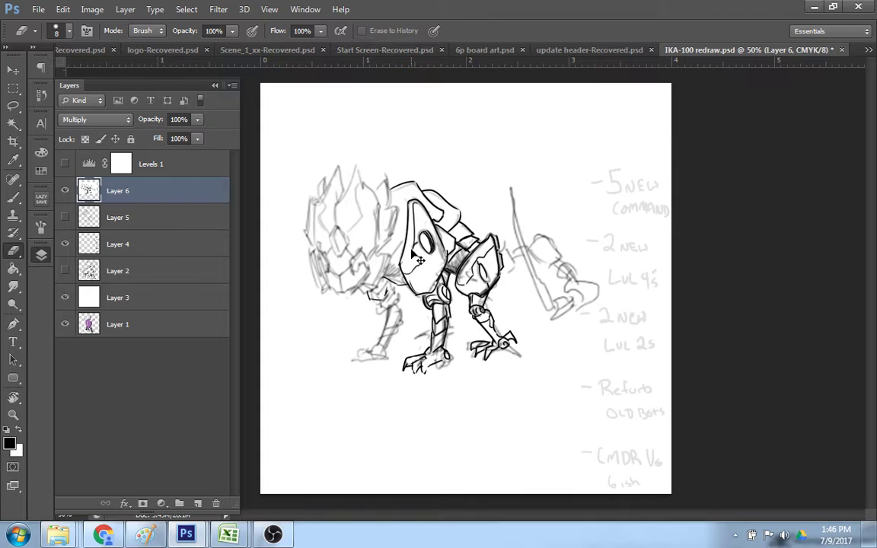
- Ink the chest line in front of the shoulder plate and strengthen the neck and back contour
key(b)
mouse_move(405, 241)
mouse_down()
mouse_move(393, 266)
mouse_move(426, 226)
mouse_up()
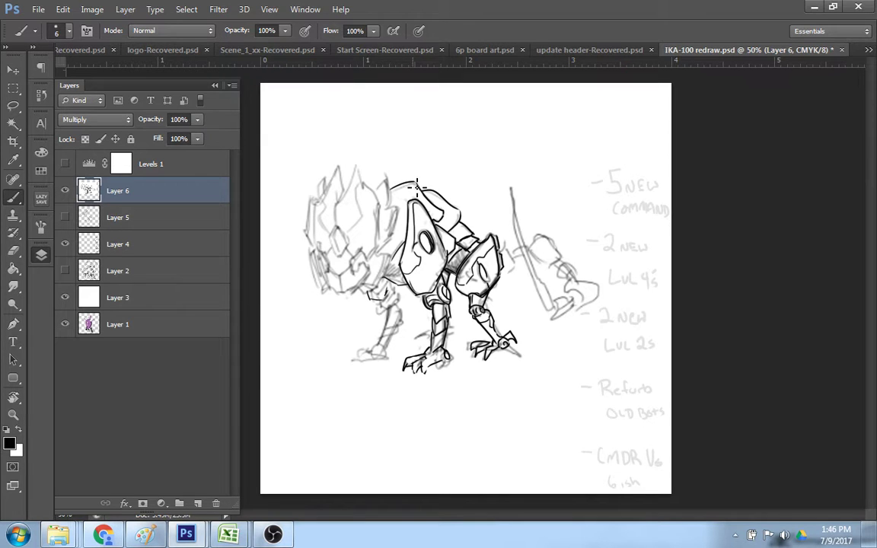
drag(390, 187, 414, 184)
mouse_move(390, 187)
mouse_down()
mouse_move(443, 189)
mouse_move(460, 217)
mouse_up()
- Erase the stray sketch lines around the near front leg and refine its claws
key(e)
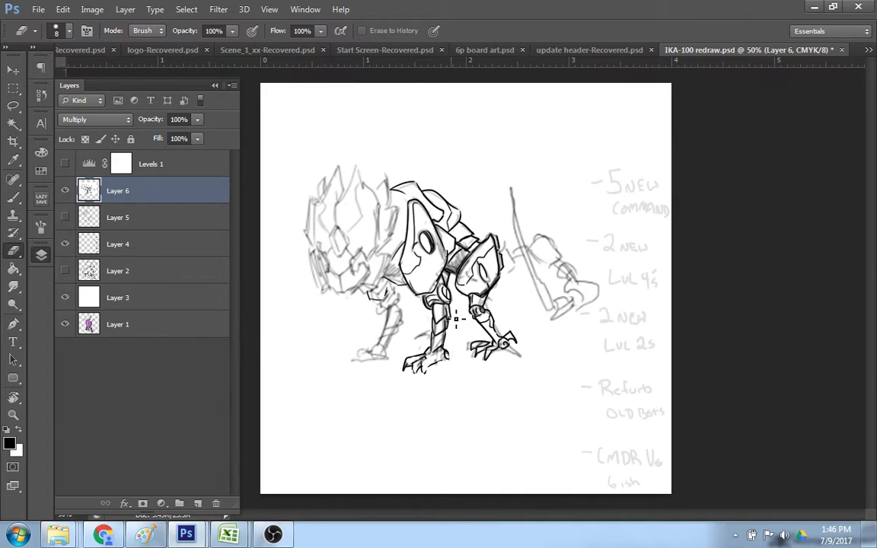
key(b)
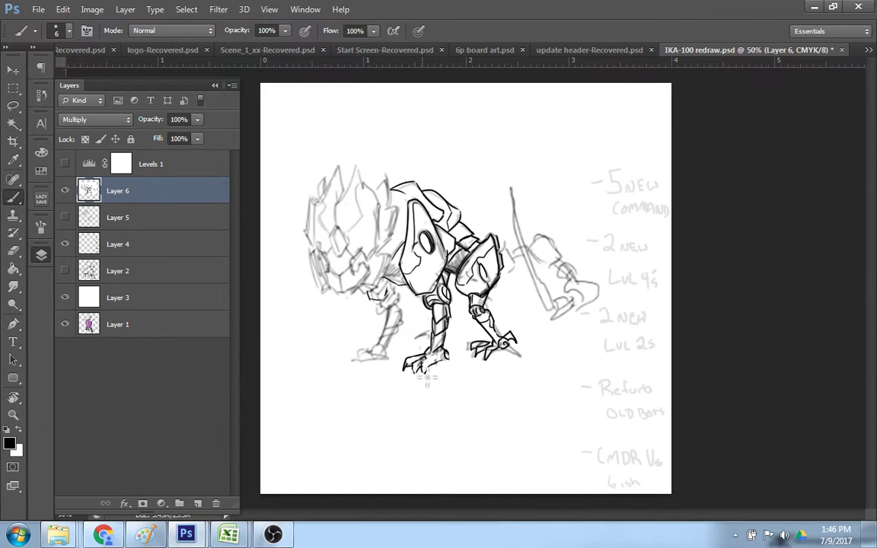
key(ctrl+z)
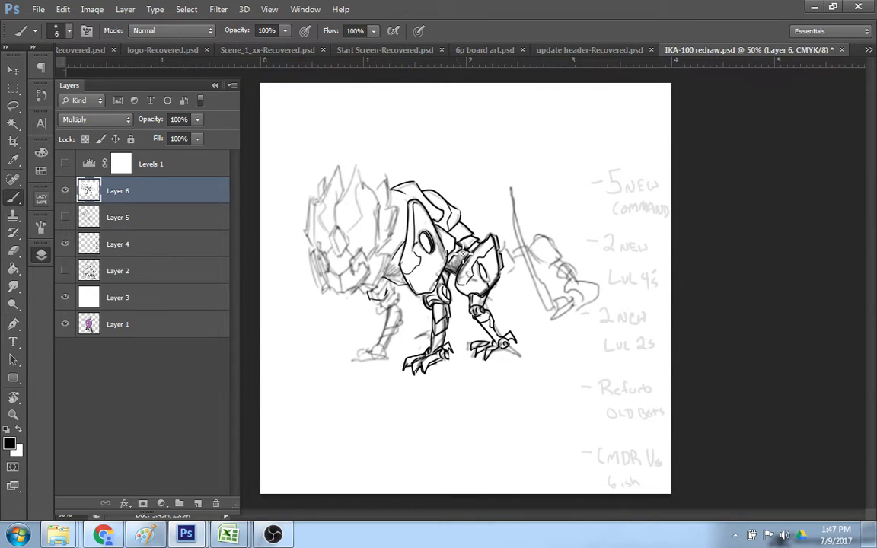
- Ink the hip connection, the small joints at the tail's base and the tail's first rounded segment
drag(459, 267, 449, 286)
mouse_move(473, 267)
mouse_down()
mouse_move(484, 259)
mouse_move(477, 268)
mouse_up()
drag(515, 264, 503, 245)
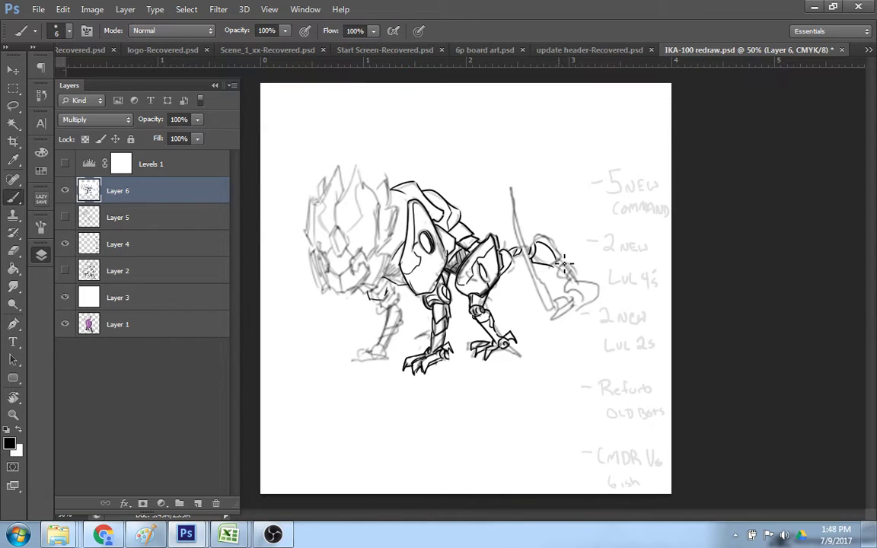
key(e)
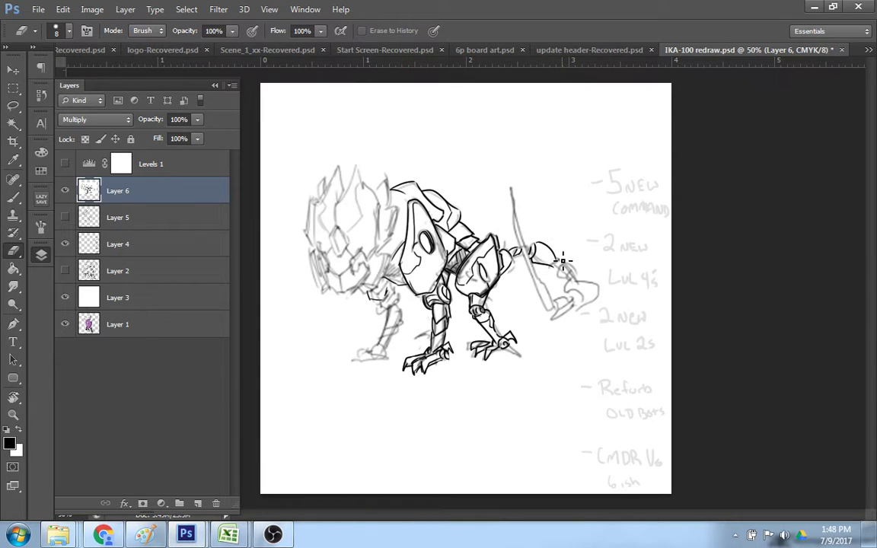
key(b)
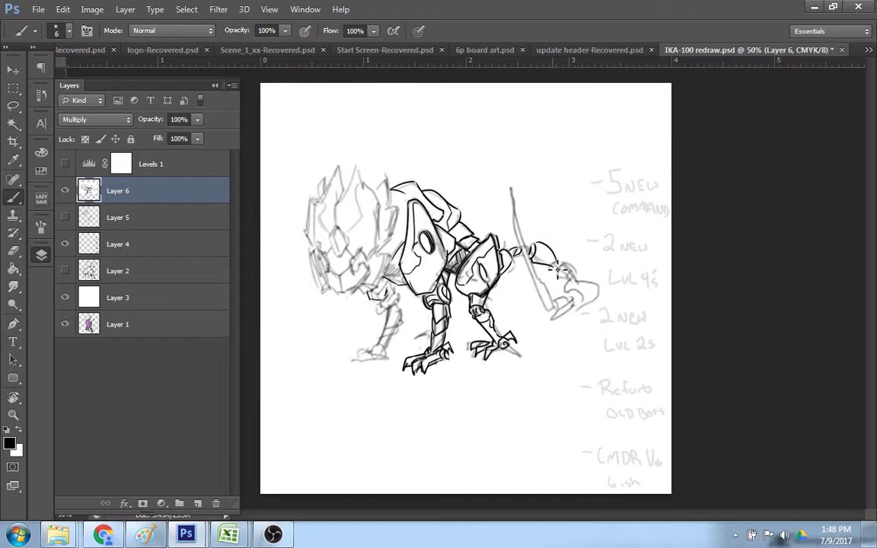
key(e)
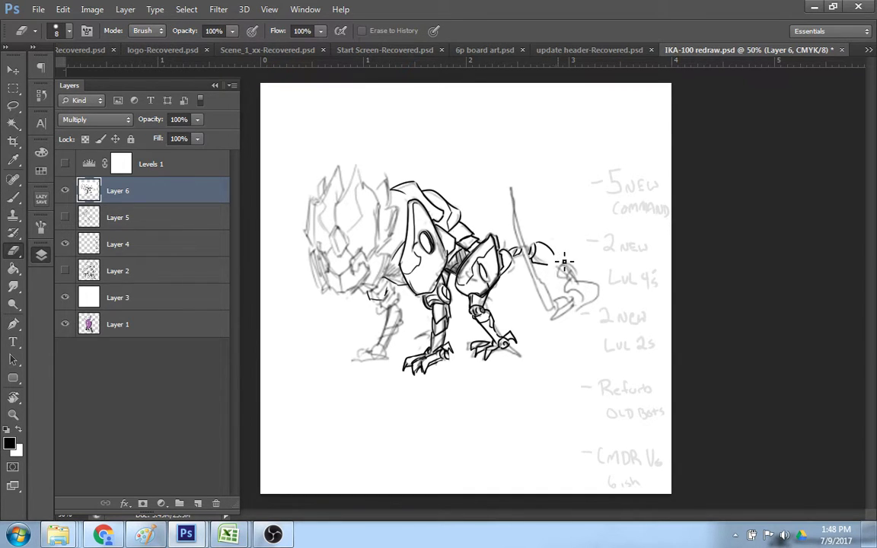
key(b)
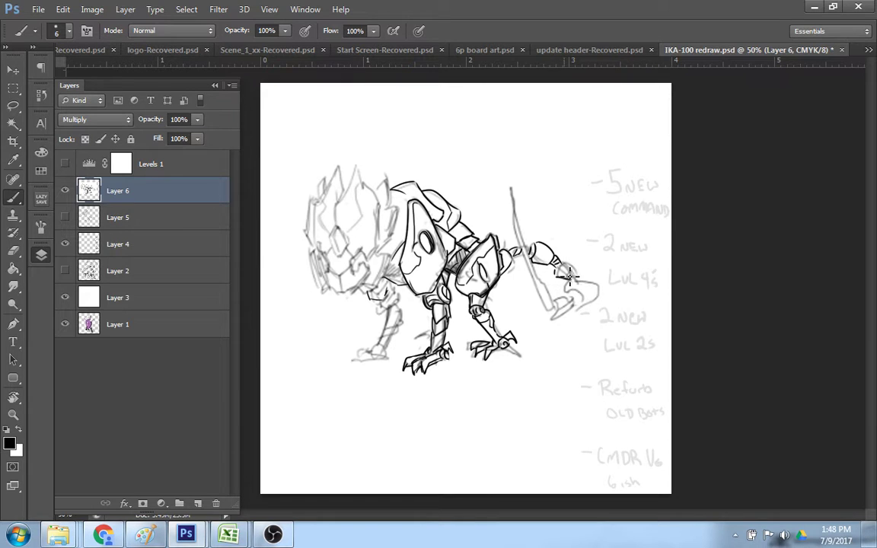
- Ink the tail's second joint and the curved outline of its bulky end section
mouse_move(566, 263)
mouse_down()
mouse_move(576, 278)
mouse_move(563, 291)
mouse_up()
mouse_move(573, 279)
mouse_down()
mouse_move(565, 292)
mouse_move(597, 291)
mouse_move(599, 285)
mouse_move(599, 298)
mouse_move(575, 311)
mouse_up()
key(ctrl+z)
key(ctrl+z)
drag(601, 297, 584, 312)
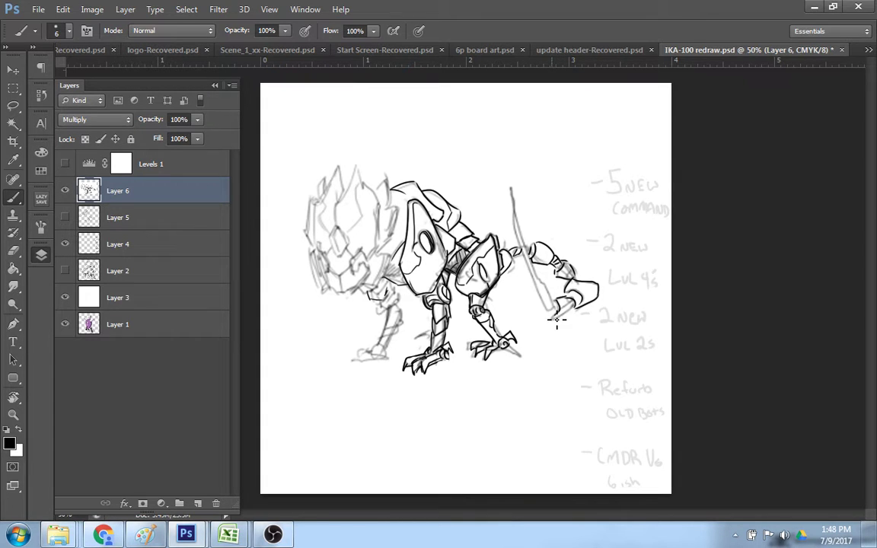
drag(577, 302, 554, 312)
drag(585, 292, 577, 300)
- Ink the long curved blade rising from the tail's end, retrying the strokes until both edges follow the sketch
mouse_move(552, 316)
mouse_down()
mouse_move(527, 267)
mouse_move(513, 187)
mouse_up()
key(ctrl+z)
drag(548, 312, 513, 193)
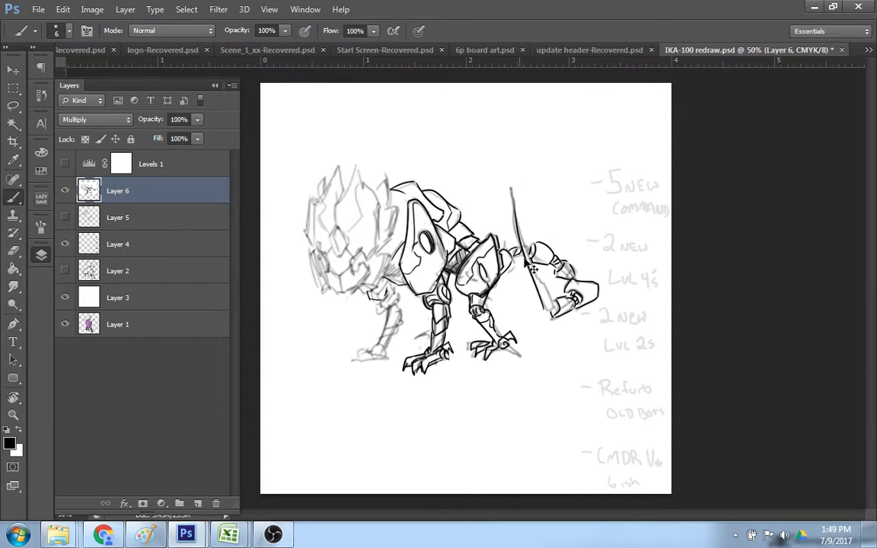
key(ctrl+z)
mouse_move(552, 314)
mouse_down()
mouse_move(514, 199)
mouse_move(526, 257)
mouse_up()
key(ctrl+z)
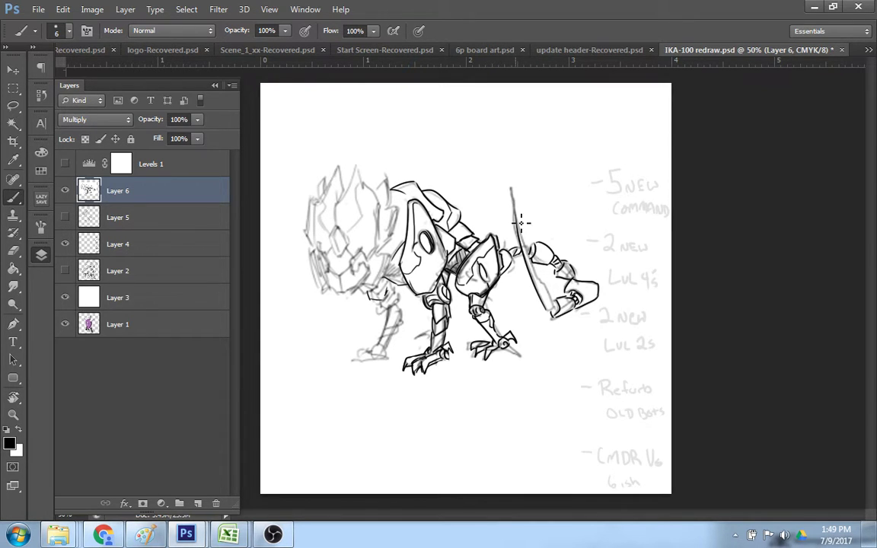
drag(514, 195, 533, 266)
key(ctrl+z)
key(ctrl+z)
mouse_move(530, 262)
mouse_down()
mouse_move(556, 312)
mouse_move(559, 304)
mouse_up()
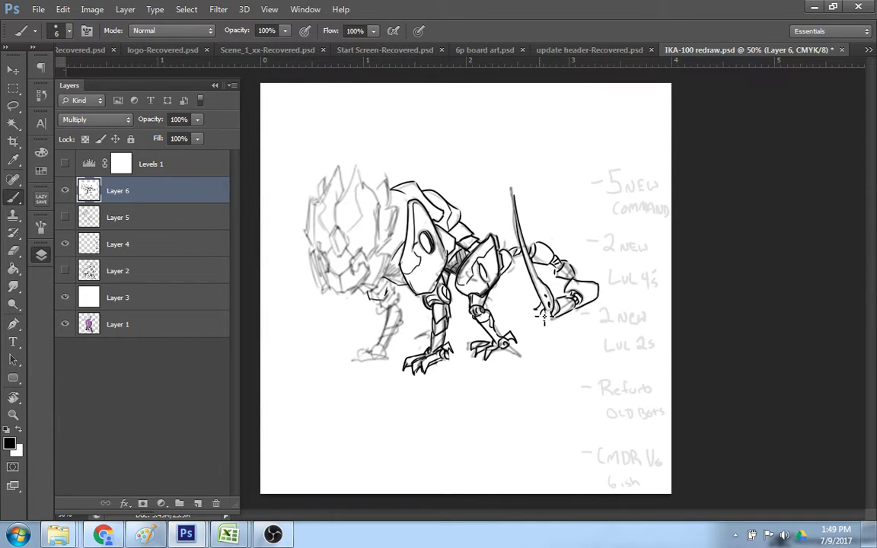
- Draw short claw-like strokes beneath the blade's base and clean up the tail's second joint
mouse_move(553, 320)
mouse_down()
mouse_move(558, 342)
mouse_move(584, 318)
mouse_up()
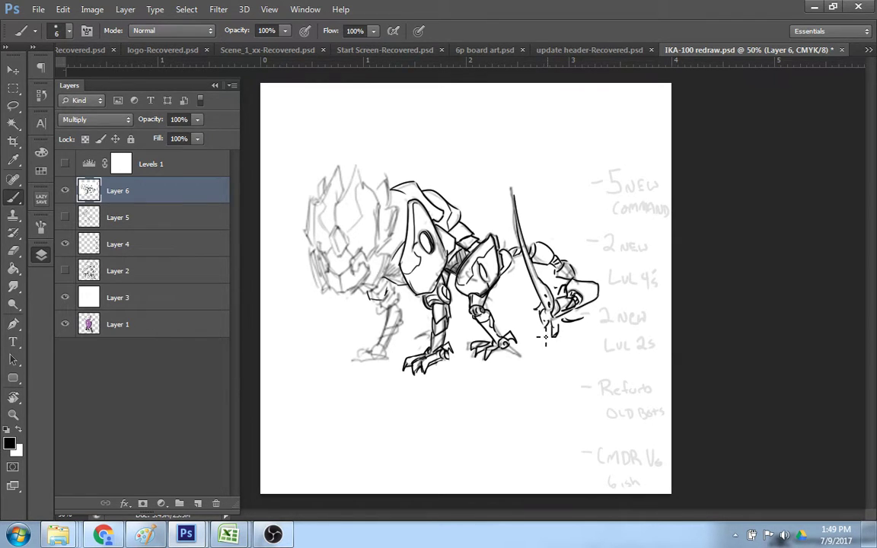
mouse_move(550, 321)
mouse_down()
mouse_move(543, 331)
mouse_move(555, 335)
mouse_up()
key(e)
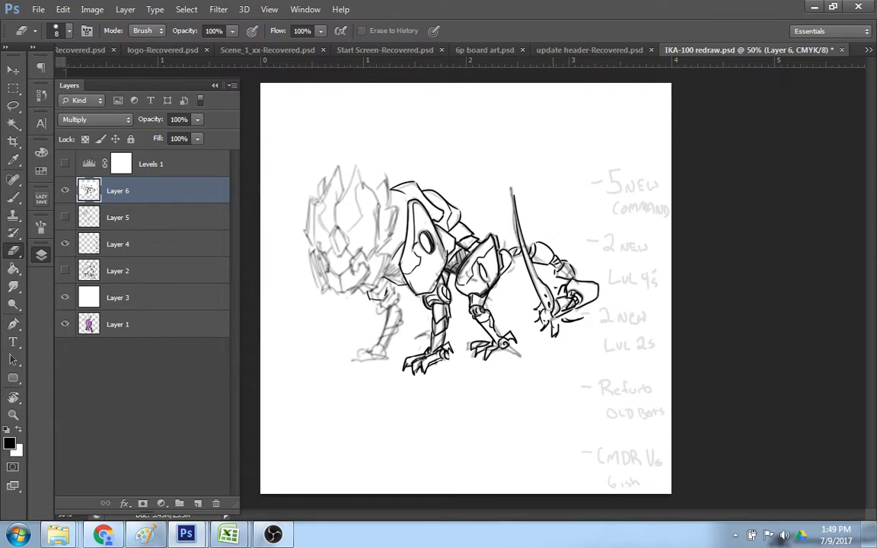
mouse_move(562, 260)
mouse_down()
mouse_move(568, 268)
mouse_move(561, 265)
mouse_up()
key(b)
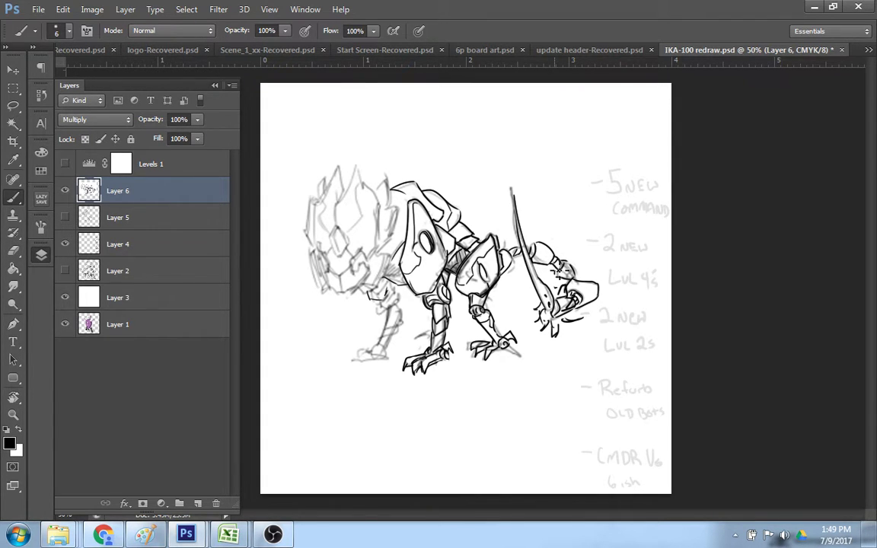
- Erase the upper edge of the tail's end section and redraw it as a pointed shape
key(e)
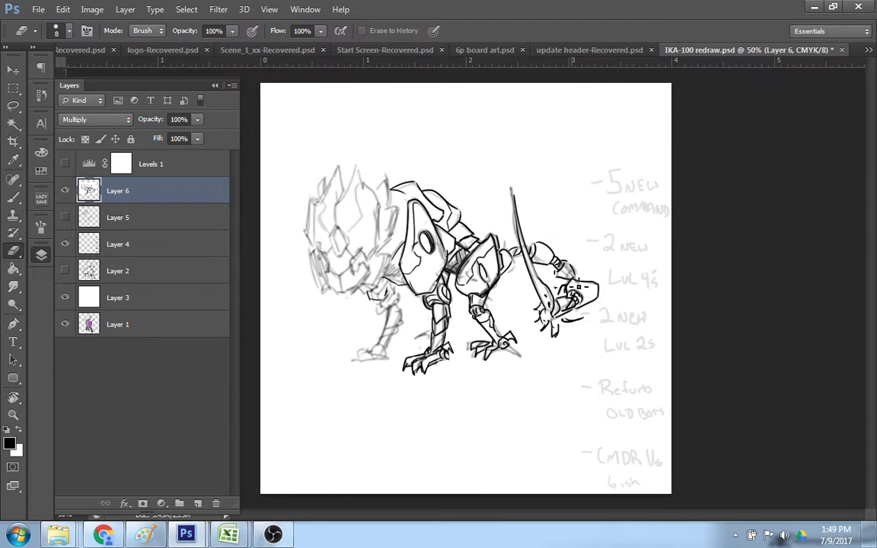
mouse_move(574, 295)
mouse_down()
mouse_move(563, 292)
mouse_move(605, 293)
mouse_move(591, 308)
mouse_move(601, 301)
mouse_move(570, 301)
mouse_up()
key(b)
key(b)
mouse_move(563, 287)
mouse_down()
mouse_move(598, 290)
mouse_move(584, 308)
mouse_move(564, 288)
mouse_move(574, 287)
mouse_up()
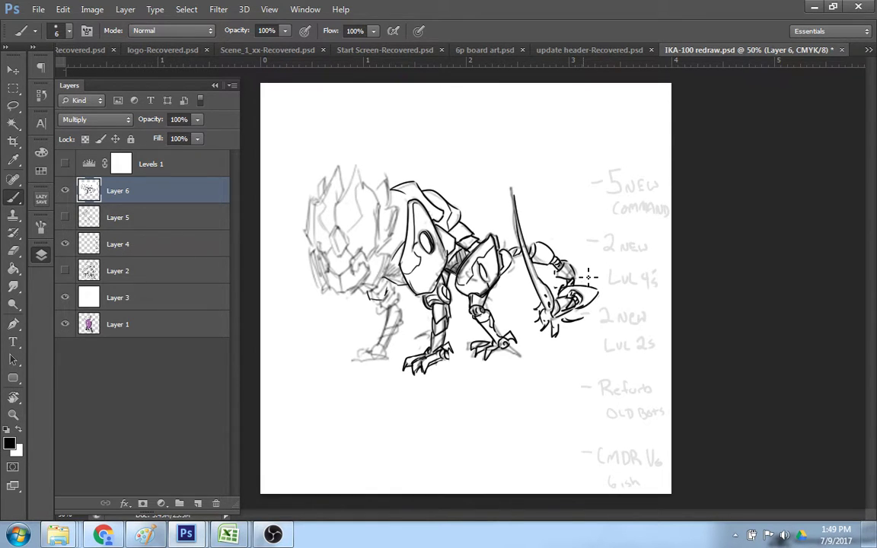
- Draw a second line along the outer edge of the long blade, from near its tip to its base
drag(541, 309, 525, 250)
mouse_move(539, 303)
mouse_down()
mouse_move(512, 197)
mouse_move(539, 303)
mouse_up()
key(ctrl+z)
drag(514, 198, 542, 306)
key(ctrl+z)
drag(514, 205, 541, 300)
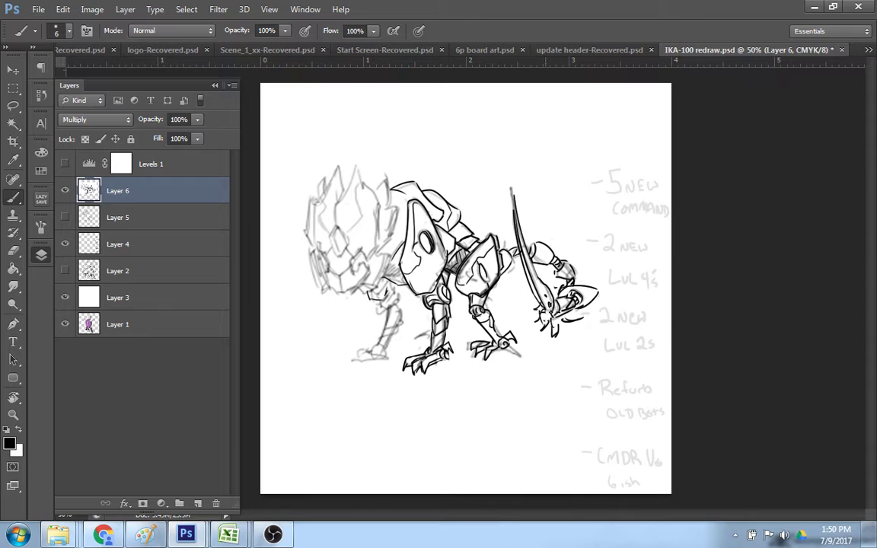
- Add more spiky strokes below the blade's base and erase stray sketch lines around the tail
mouse_move(580, 333)
mouse_down()
mouse_move(562, 322)
mouse_move(578, 332)
mouse_up()
key(e)
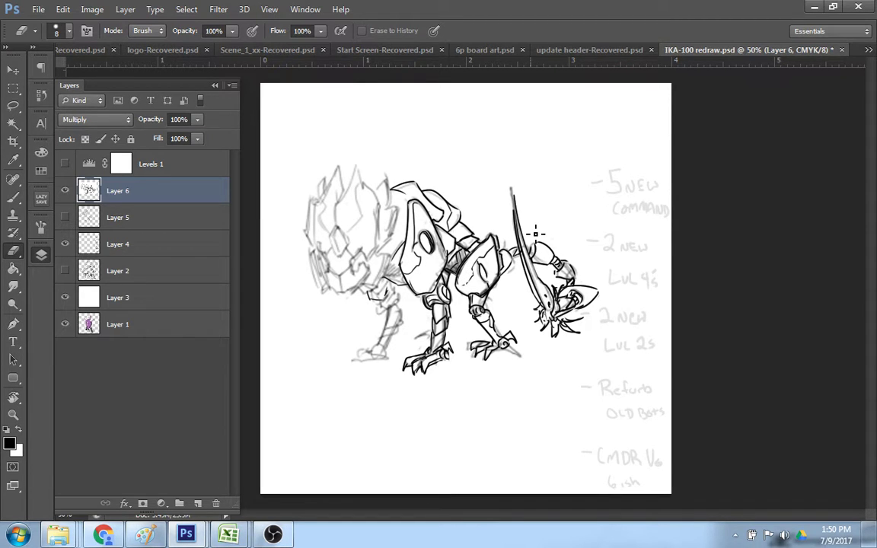
key(b)
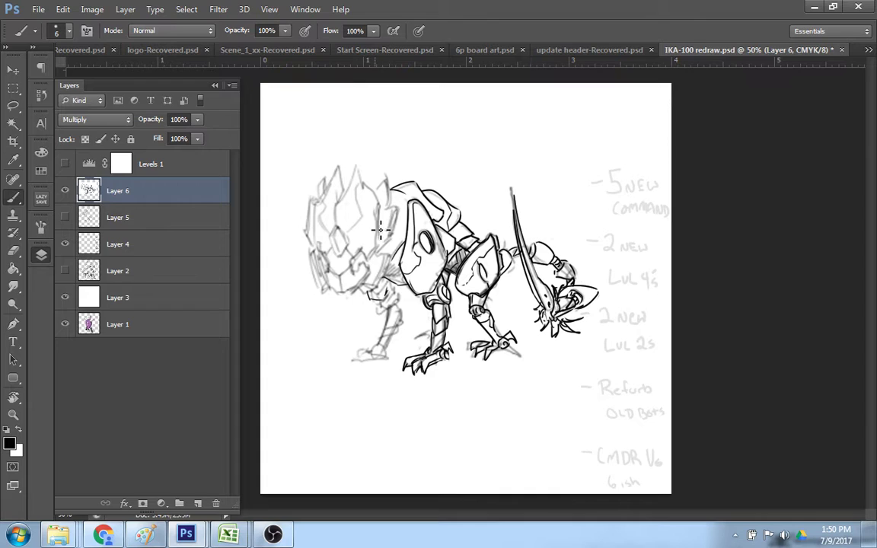
- Ink the corner of the robot's mouth and the lower jaw line on the sketched head
mouse_move(368, 265)
mouse_down()
mouse_move(357, 260)
mouse_move(356, 275)
mouse_up()
key(ctrl+z)
mouse_move(368, 264)
mouse_down()
mouse_move(358, 260)
mouse_move(357, 273)
mouse_up()
drag(350, 292, 368, 272)
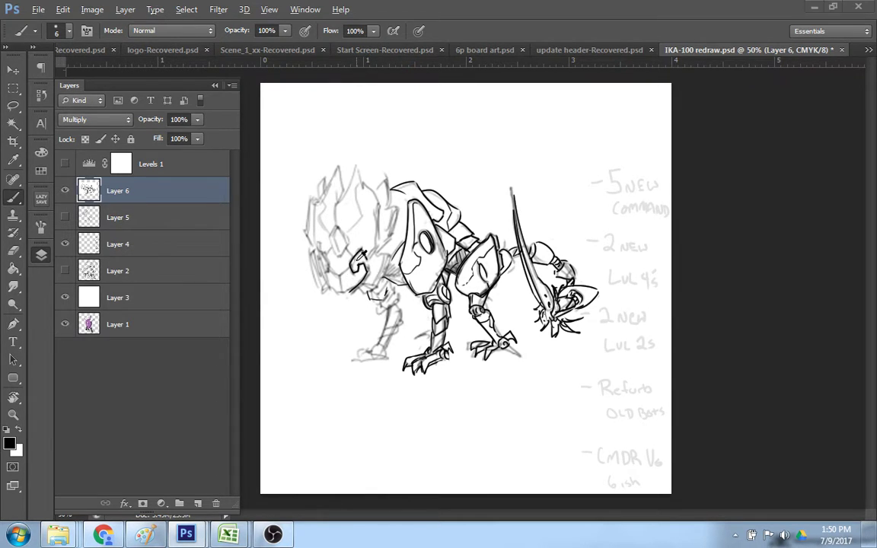
- Switch to the Twitch channel page and read the latest stream chat messages
key(alt+Tab)
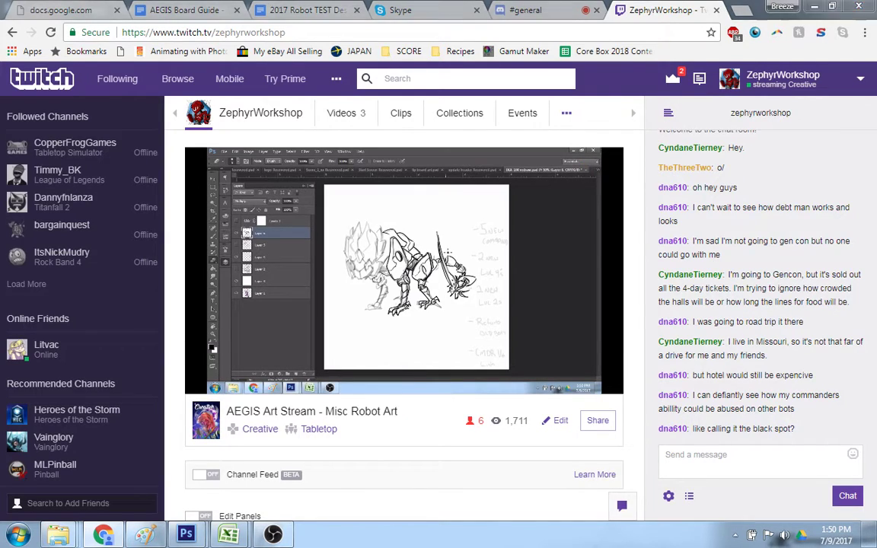
key(alt+Tab)
key(alt+Tab)
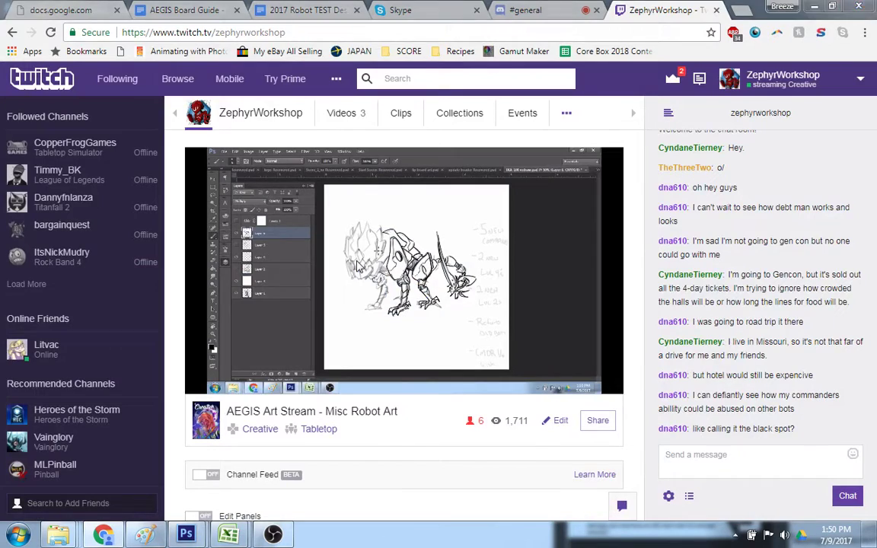
- Switch back to Photoshop and ink the far front leg's knee joint, shin and clawed foot
key(alt+Tab)
click(722, 198)
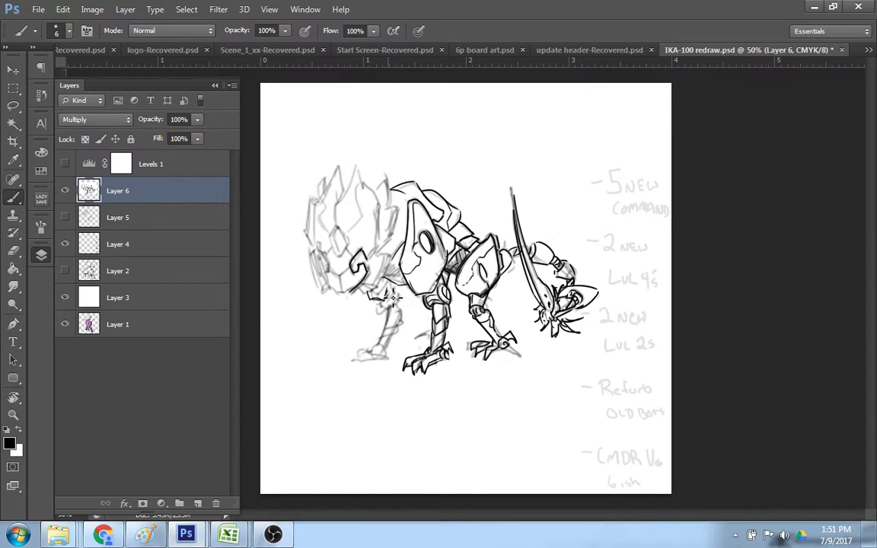
key(e)
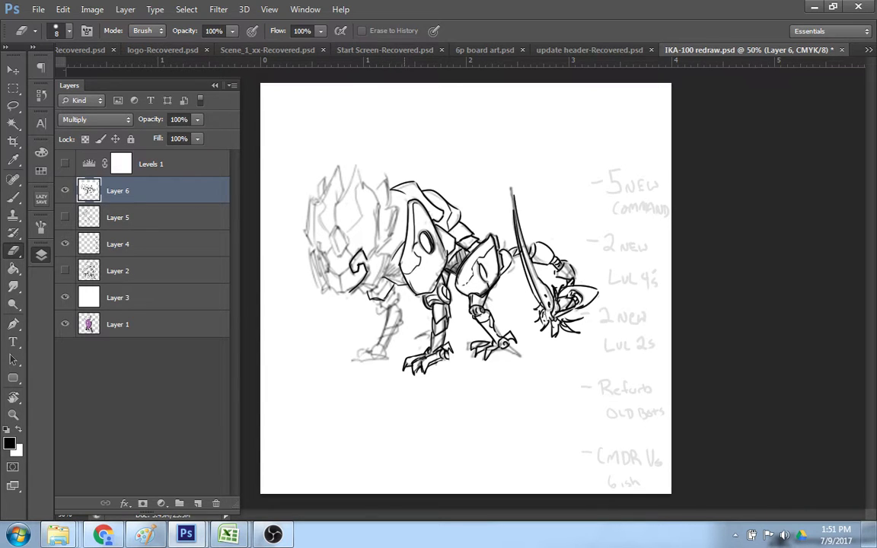
key(b)
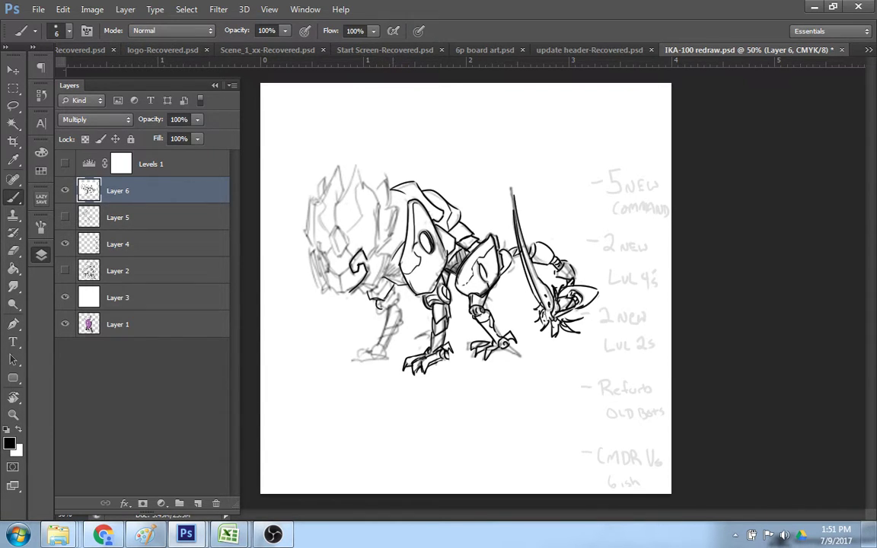
drag(399, 296, 401, 307)
drag(400, 306, 388, 305)
key(ctrl+z)
drag(386, 312, 384, 334)
mouse_move(377, 359)
mouse_down()
mouse_move(357, 359)
mouse_move(364, 341)
mouse_move(344, 355)
mouse_move(355, 352)
mouse_up()
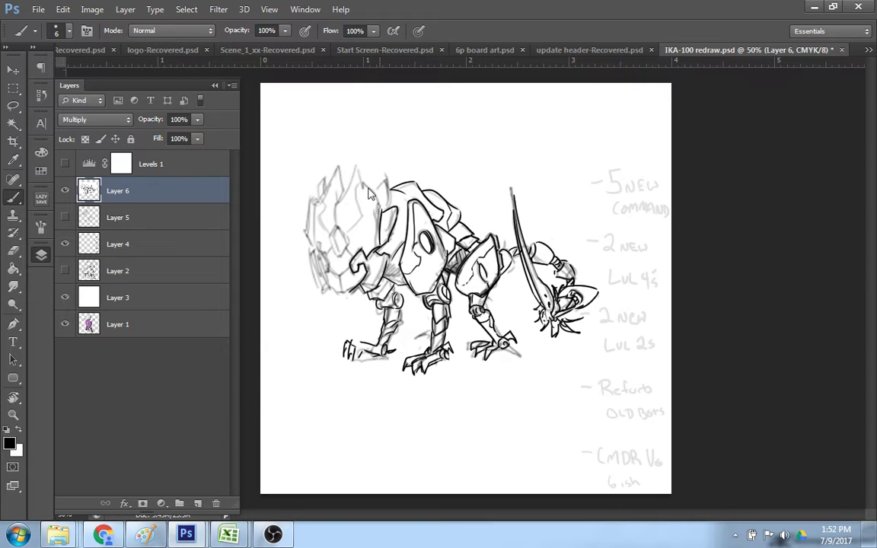
- Ink the pointed horns and upper outline of the robot's head, undoing the strokes that miss the sketch
drag(383, 211, 362, 185)
key(ctrl+z)
mouse_move(319, 203)
mouse_down()
mouse_move(334, 175)
mouse_move(352, 194)
mouse_move(357, 164)
mouse_up()
key(ctrl+z)
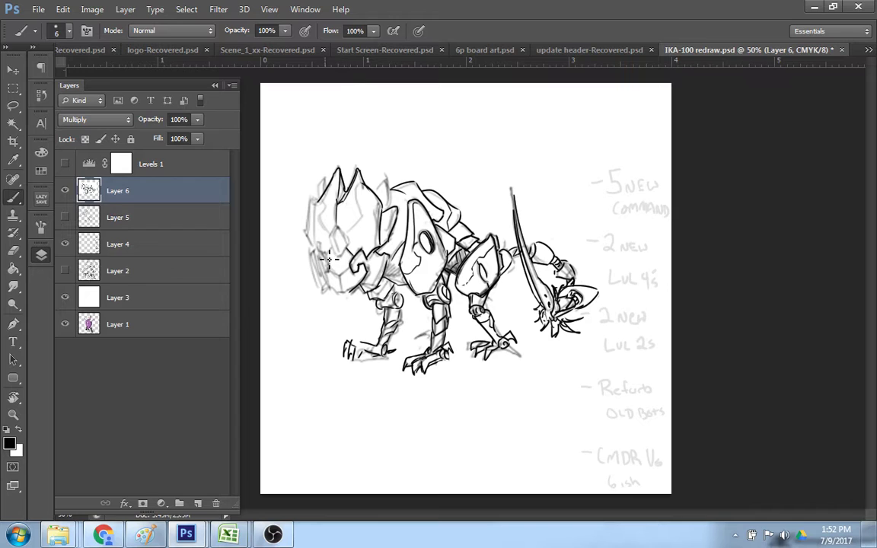
- Ink the far corner of the mouth, the lower jaw and the far side of the face
drag(329, 259, 316, 283)
drag(322, 251, 331, 268)
drag(330, 293, 364, 280)
mouse_move(325, 289)
mouse_down()
mouse_move(339, 293)
mouse_move(316, 276)
mouse_move(313, 259)
mouse_up()
drag(320, 202, 332, 233)
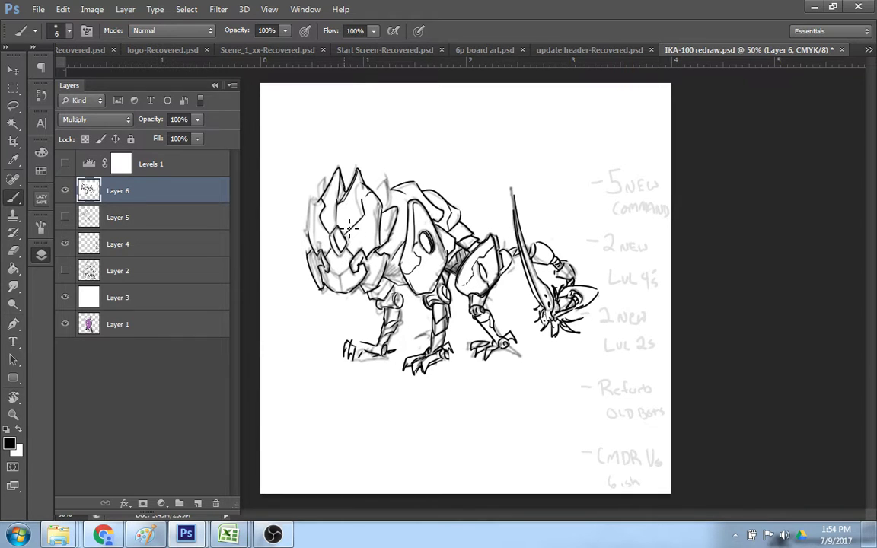
- Ink the diamond shape in the middle of the face and touch up both mouth corners
drag(349, 228, 349, 247)
drag(340, 251, 336, 232)
key(e)
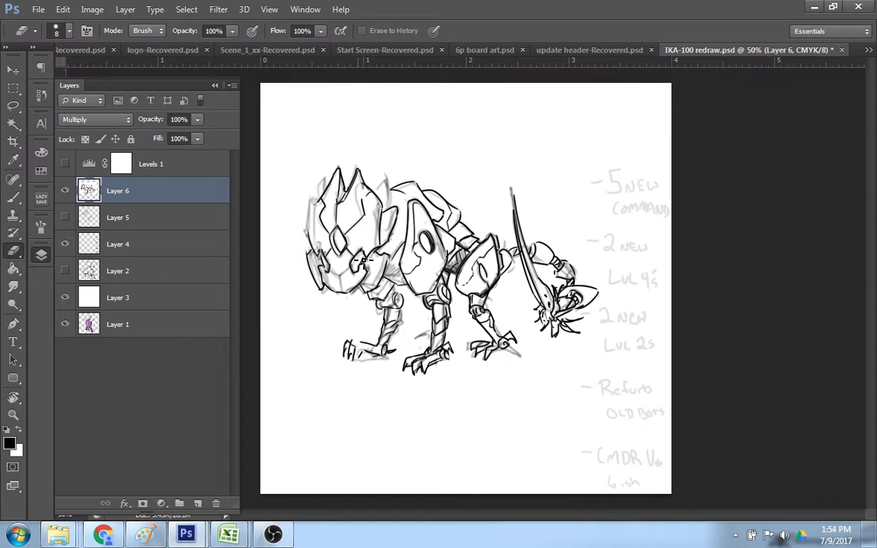
key(b)
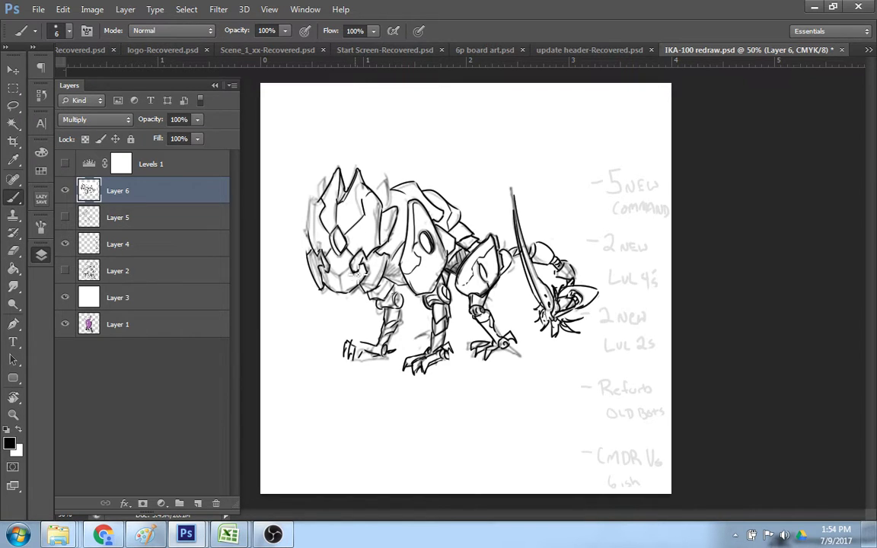
mouse_move(358, 272)
mouse_down()
mouse_move(375, 251)
mouse_move(367, 269)
mouse_move(361, 256)
mouse_up()
drag(327, 268, 318, 255)
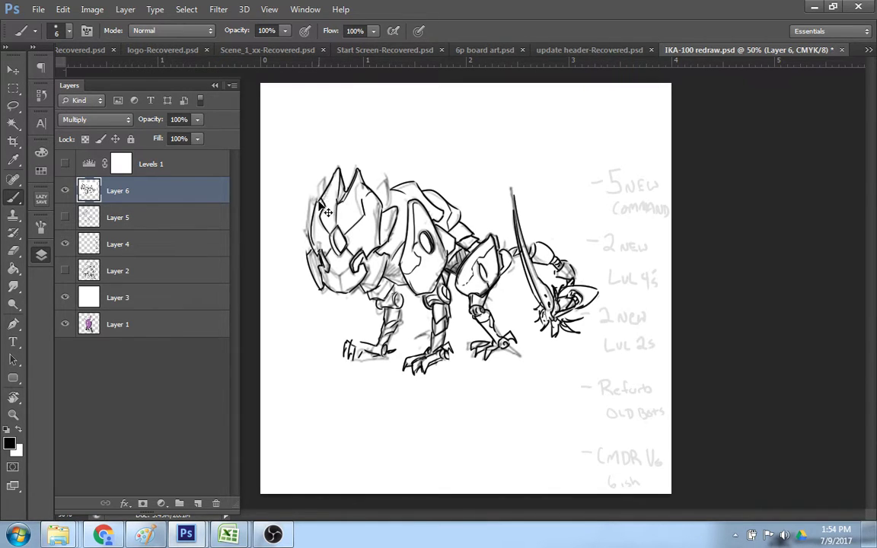
- Ink the layered spikes along the far side and back of the head, undoing misplaced strokes
mouse_move(316, 200)
mouse_down()
mouse_move(311, 231)
mouse_move(313, 201)
mouse_move(311, 217)
mouse_up()
key(ctrl+z)
key(ctrl+z)
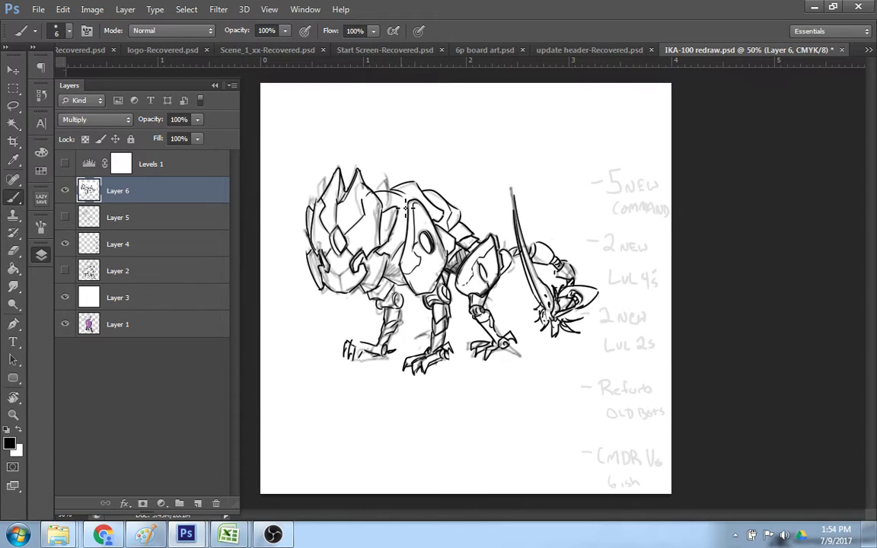
key(ctrl+z)
mouse_move(377, 193)
mouse_down()
mouse_move(388, 180)
mouse_move(387, 203)
mouse_up()
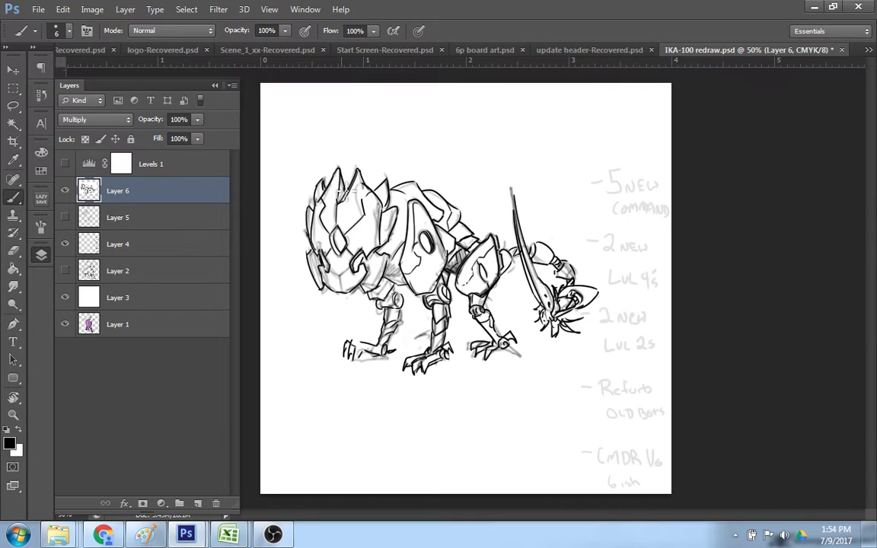
- Clean up between the horns, ink the central chin lines and redraw the diamond on the face with a second edge line
key(e)
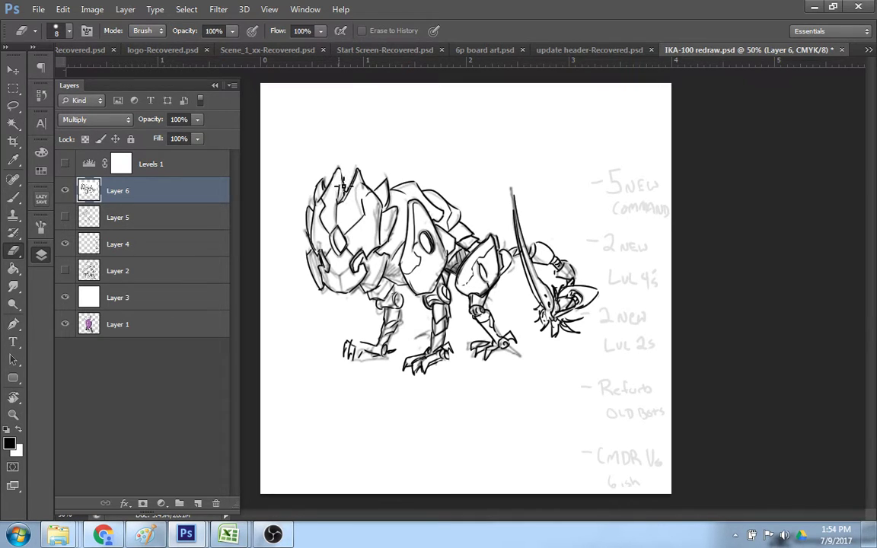
key(b)
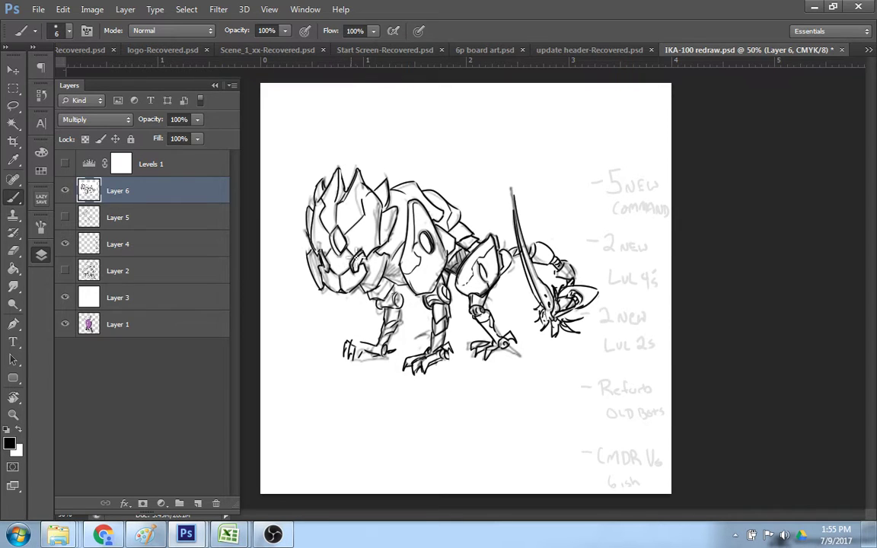
key(e)
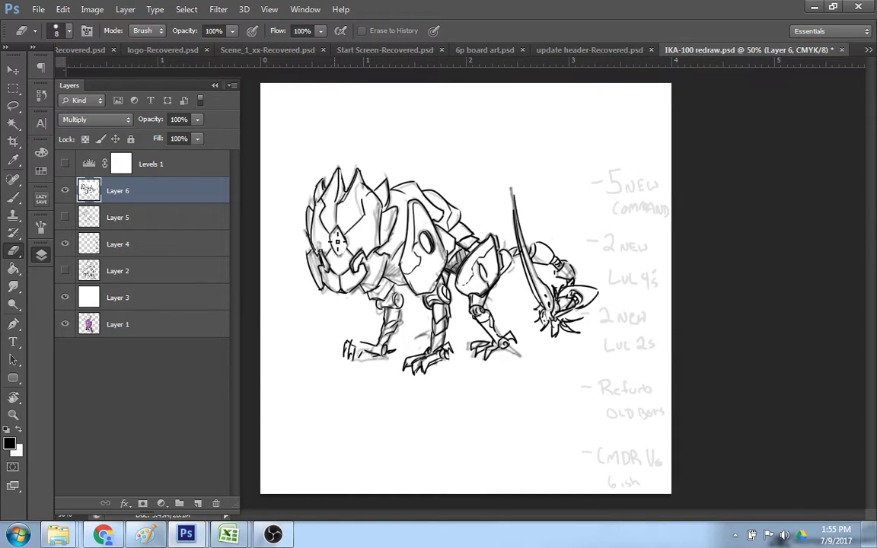
key(b)
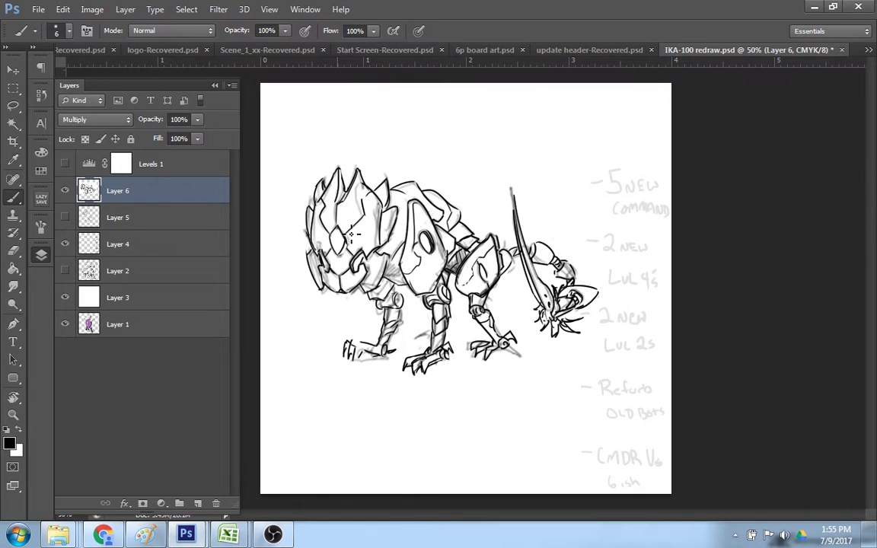
key(e)
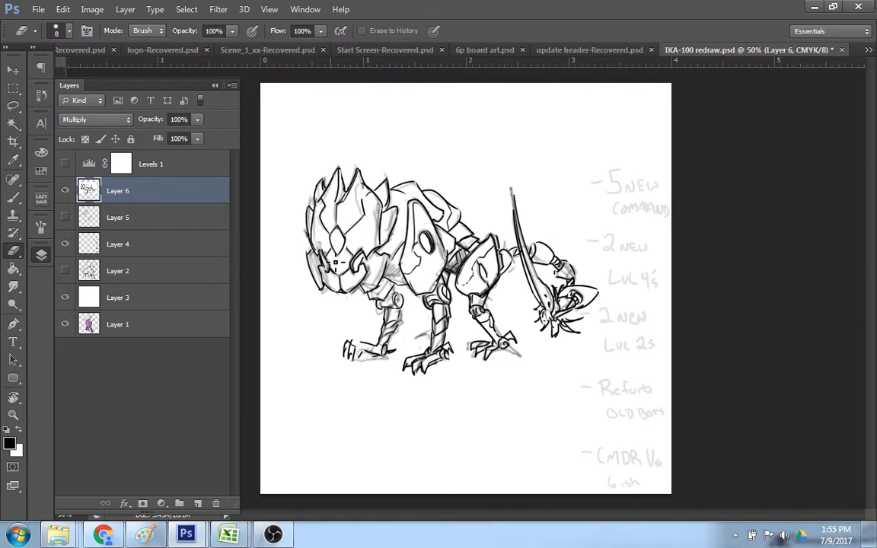
key(b)
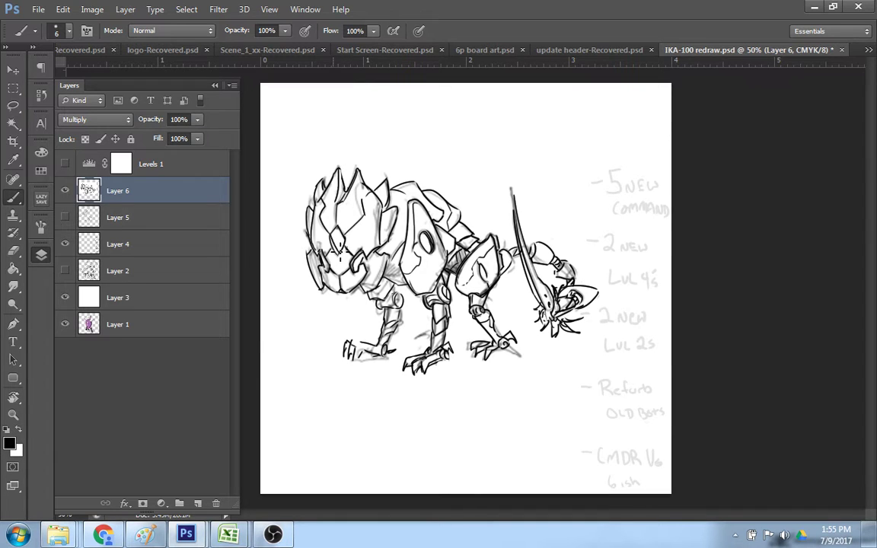
mouse_move(337, 249)
mouse_down()
mouse_move(339, 231)
mouse_move(347, 234)
mouse_up()
- Erase stray lines at the top of the far front leg and strengthen the jaw edge beside the mouth
key(e)
drag(391, 291, 387, 296)
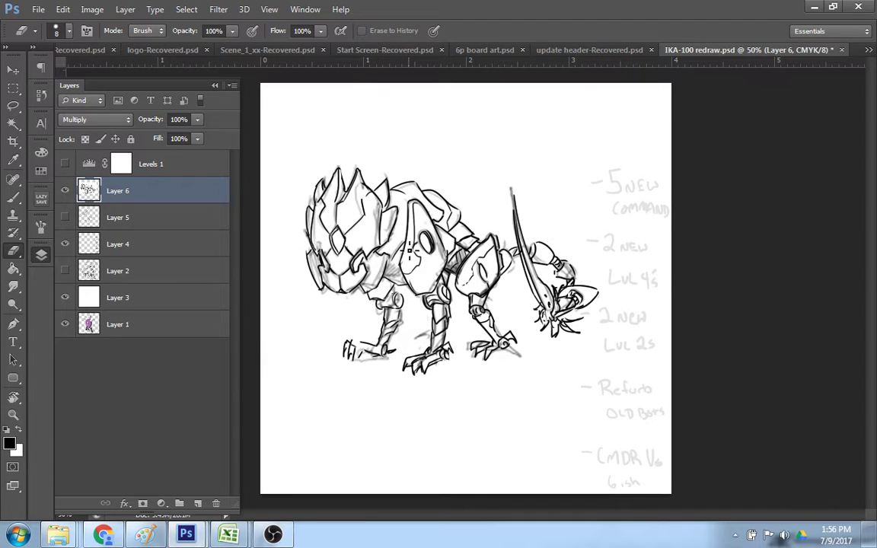
key(b)
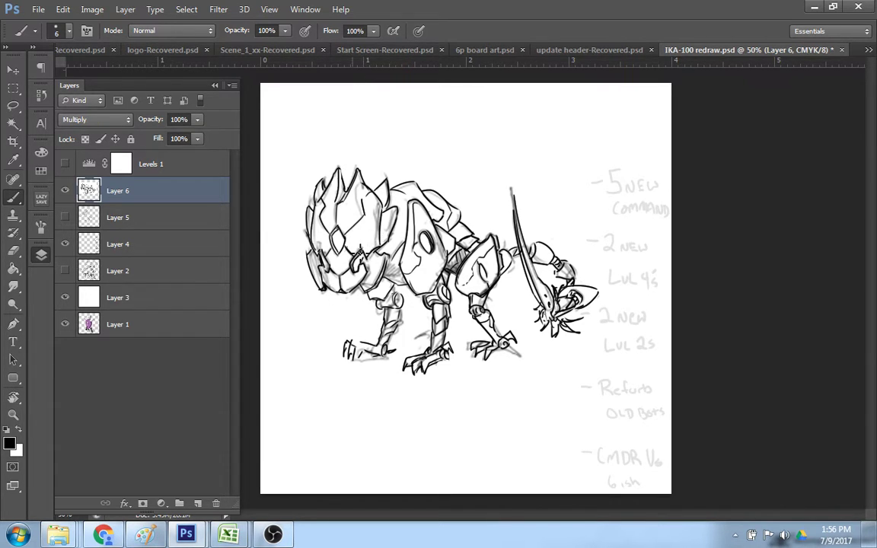
key(e)
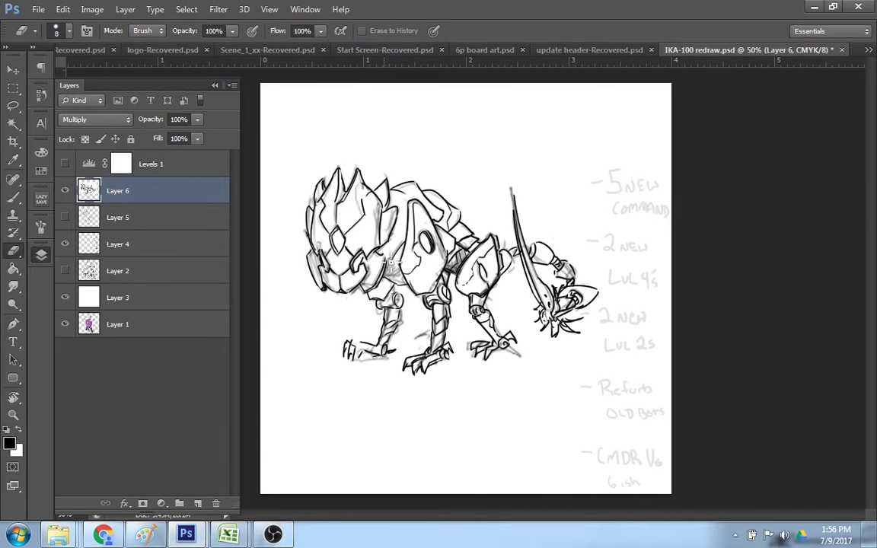
key(b)
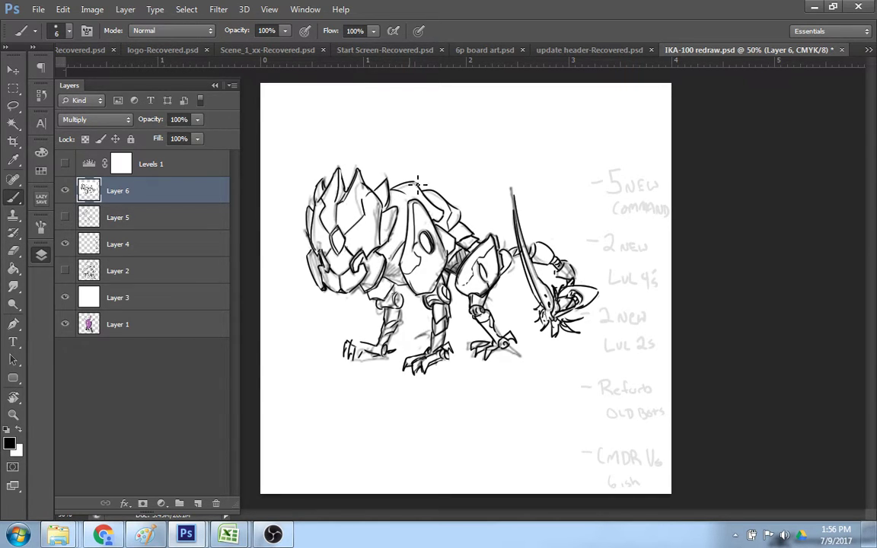
- Ink the cheek plate's edge and the forehead panel lines, erasing stray marks around the diamond and brow
drag(382, 244, 394, 211)
drag(363, 202, 371, 191)
key(e)
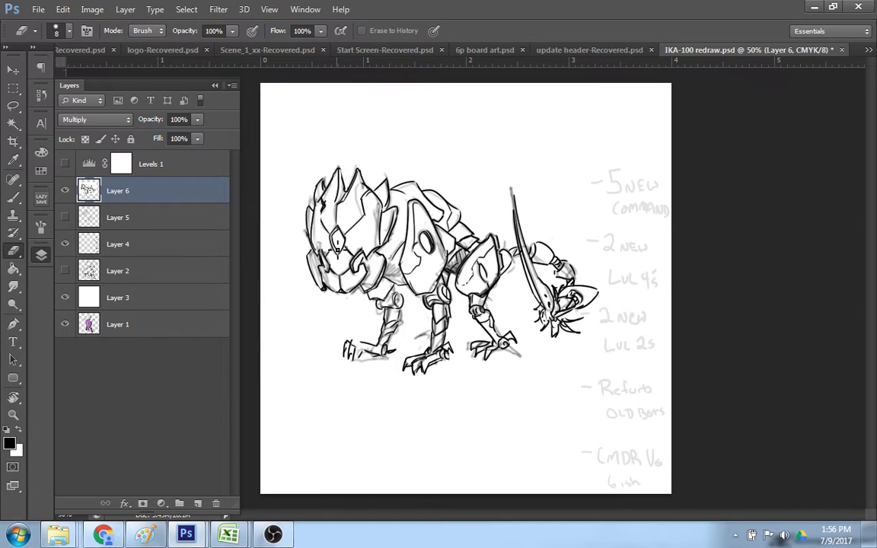
key(b)
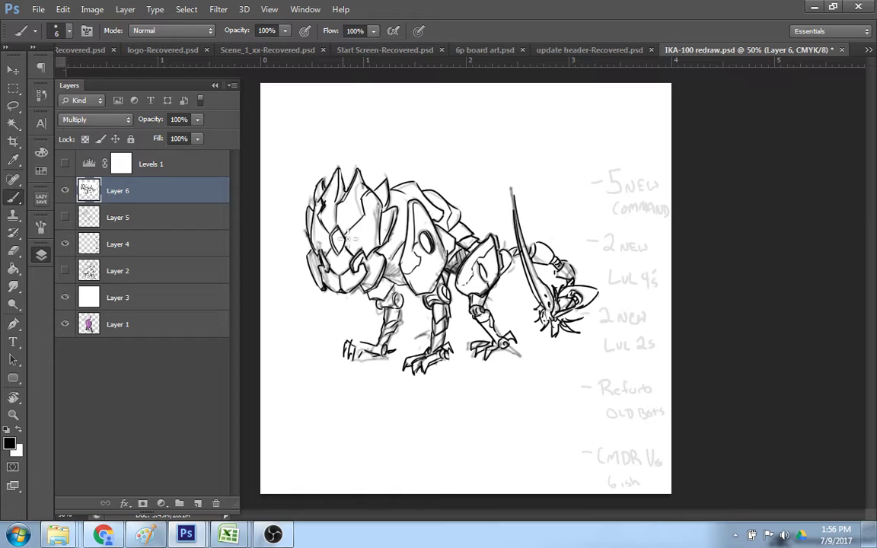
key(e)
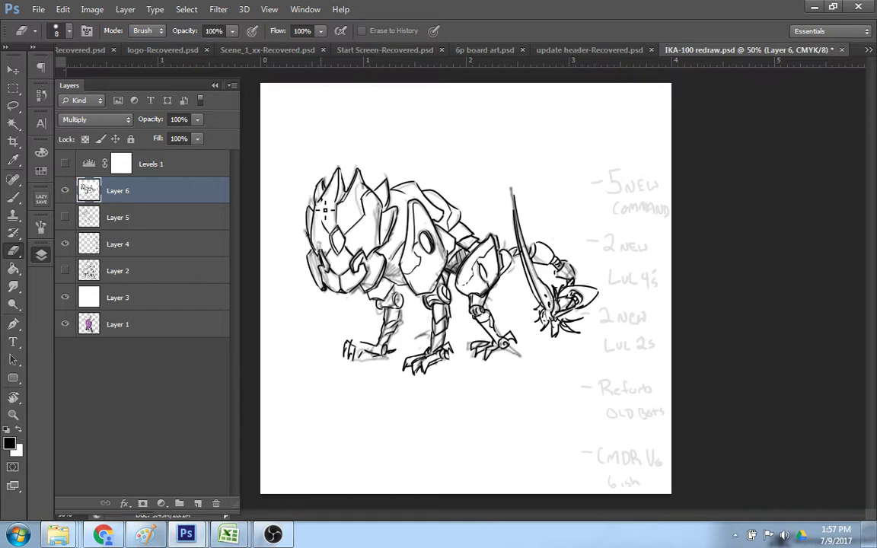
- Redraw the heel claw on the far front foot and darken the slot on the hind thigh armor
key(b)
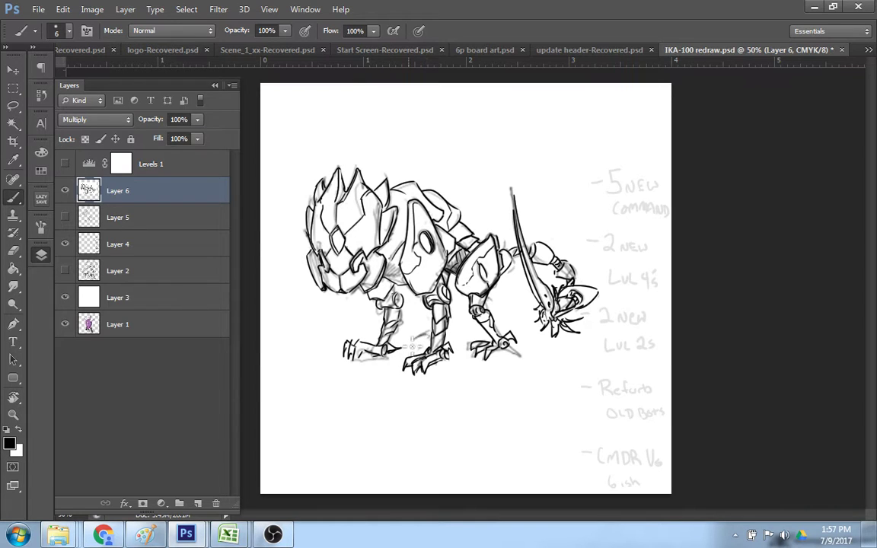
key(e)
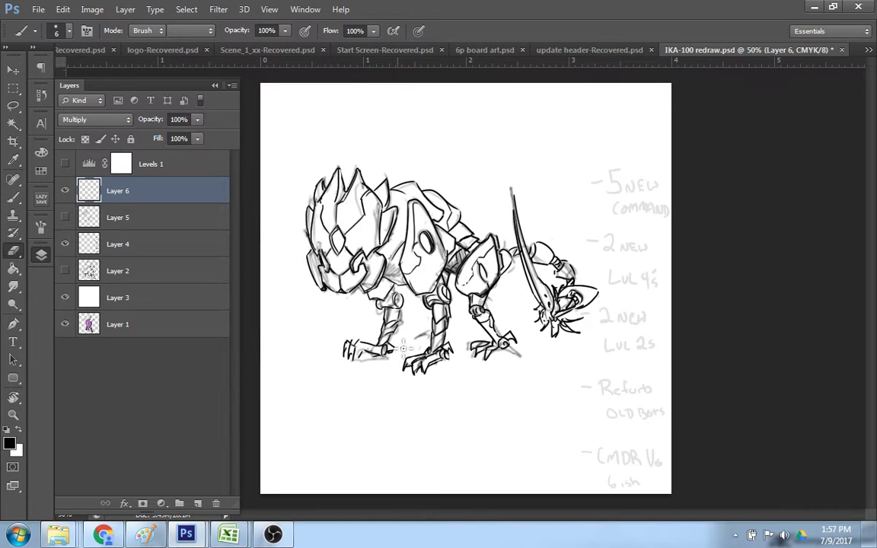
key(b)
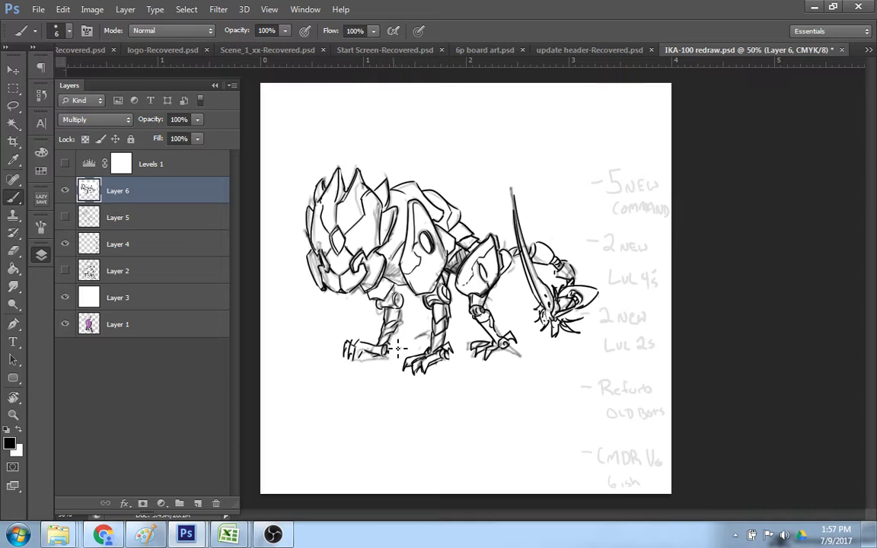
drag(387, 346, 391, 353)
drag(482, 265, 487, 279)
- Erase the far front foot's long claws and redraw it as a shorter, blockier foot
key(e)
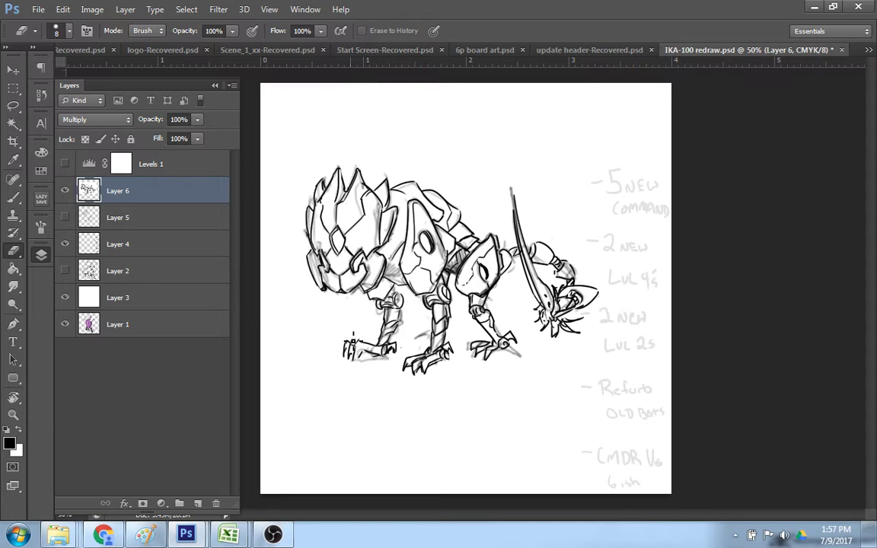
drag(348, 347, 361, 346)
key(b)
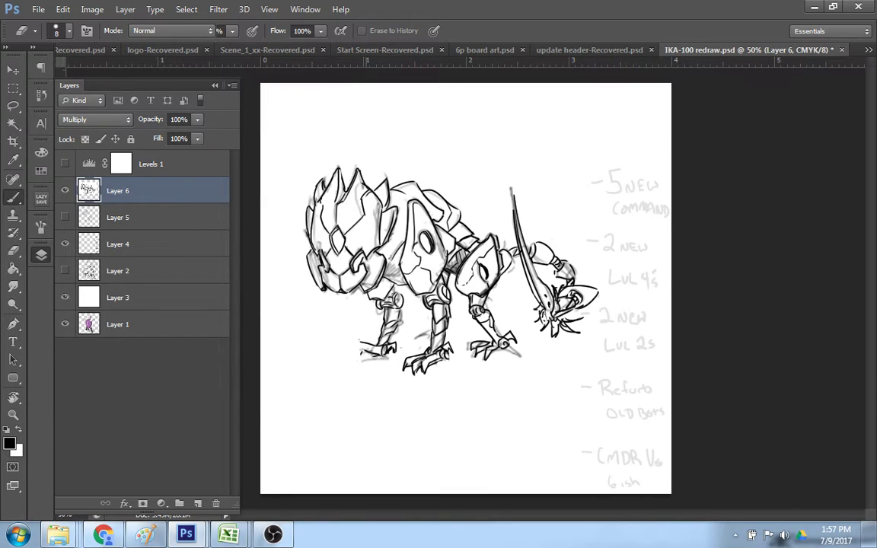
key(e)
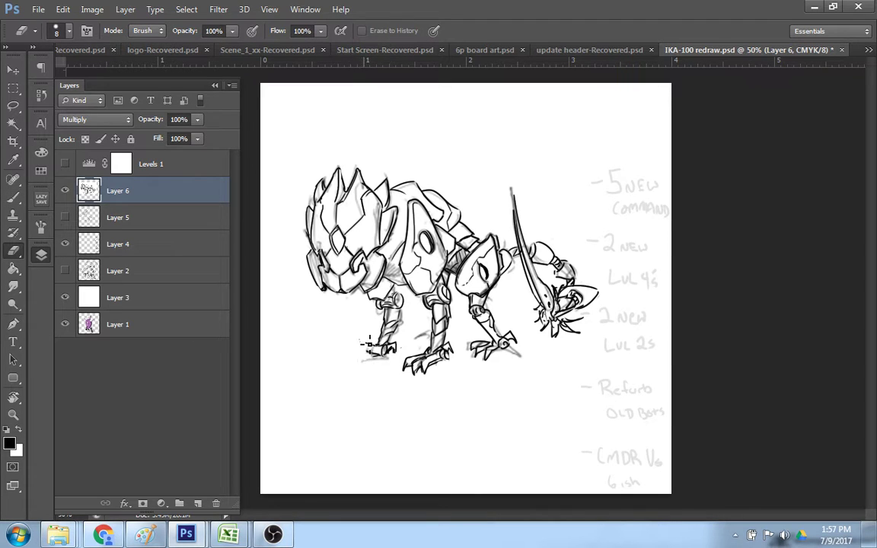
key(b)
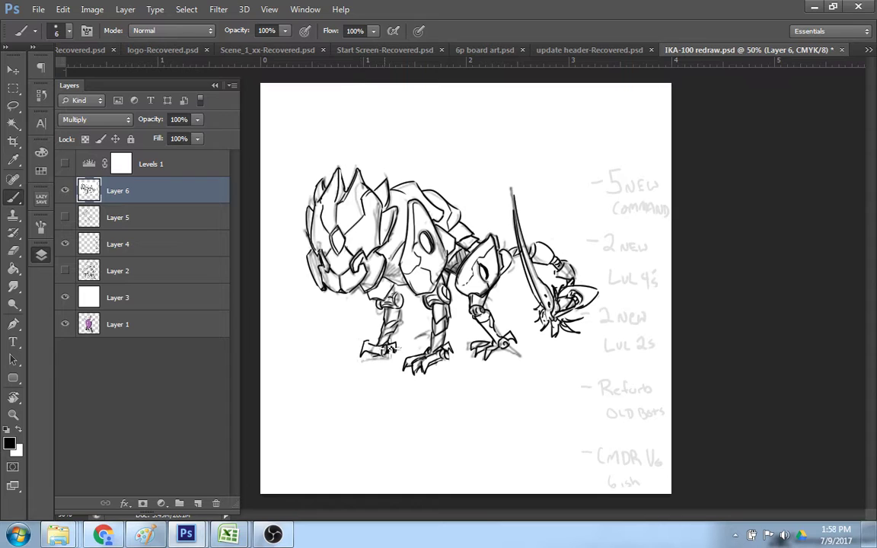
mouse_move(380, 364)
mouse_down()
mouse_move(372, 344)
mouse_move(371, 355)
mouse_up()
- Erase the near front foot's claws and redraw it as a matching short, blocky foot
key(e)
mouse_move(405, 363)
mouse_down()
mouse_move(422, 382)
mouse_move(416, 356)
mouse_move(436, 369)
mouse_move(406, 378)
mouse_move(433, 371)
mouse_move(423, 346)
mouse_move(420, 370)
mouse_move(428, 349)
mouse_move(423, 371)
mouse_move(453, 359)
mouse_up()
key(b)
mouse_move(365, 345)
mouse_down()
mouse_move(392, 355)
mouse_move(371, 366)
mouse_move(424, 337)
mouse_move(437, 364)
mouse_up()
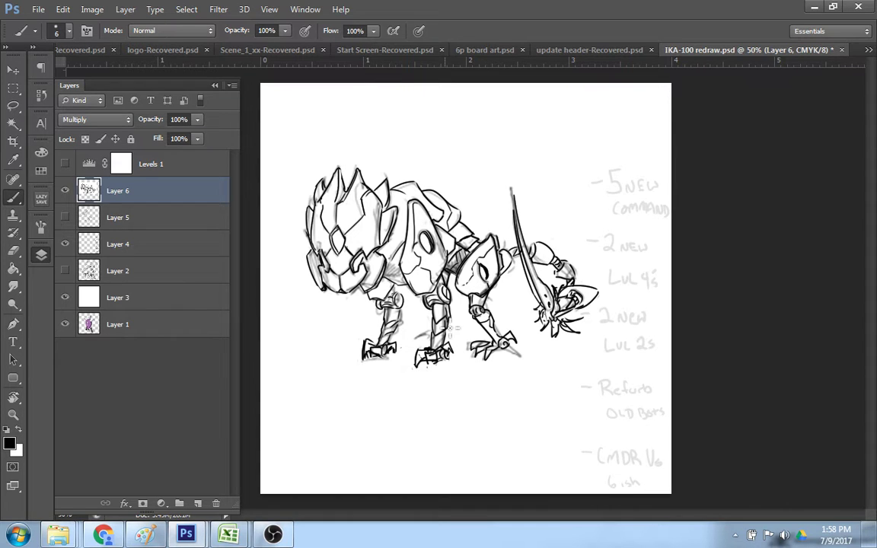
- Erase the knee joint on the hind leg and redraw it with a simpler, heavier outline under the thigh armor
key(e)
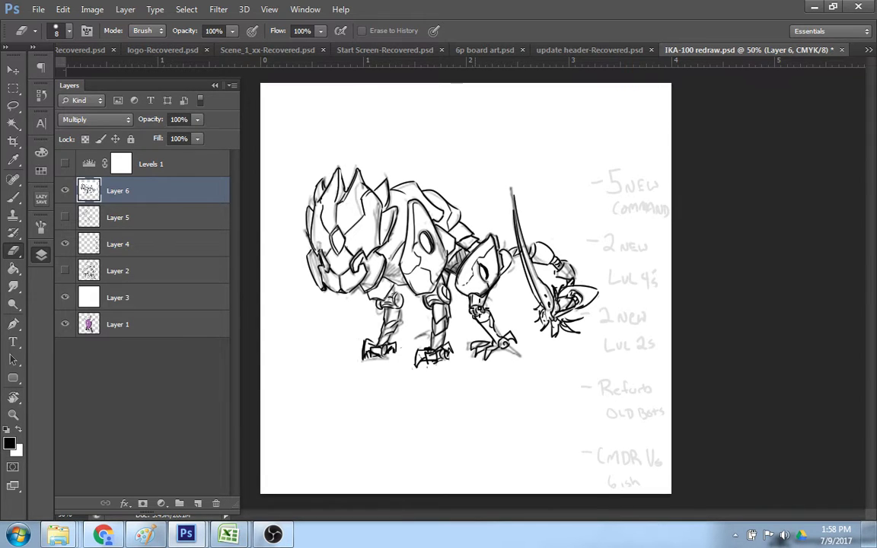
mouse_move(480, 309)
mouse_down()
mouse_move(488, 317)
mouse_move(478, 317)
mouse_up()
key(b)
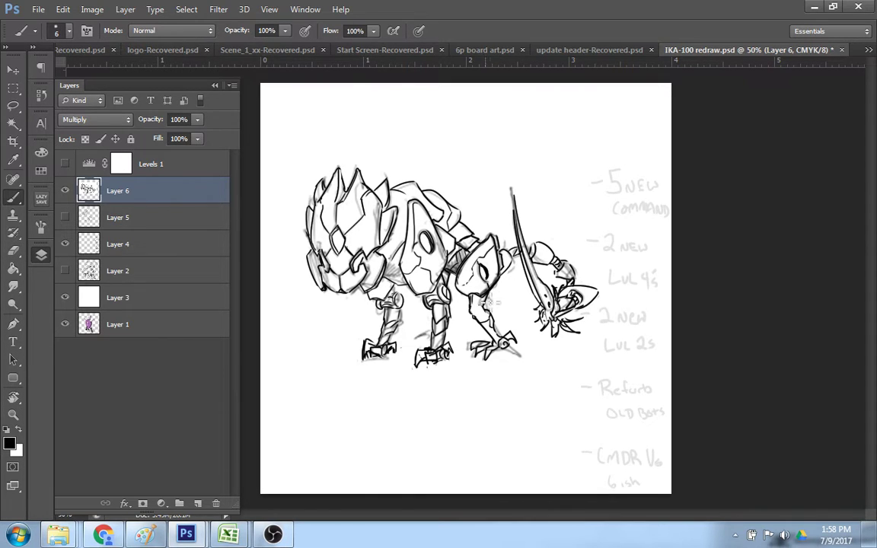
drag(477, 301, 479, 310)
key(e)
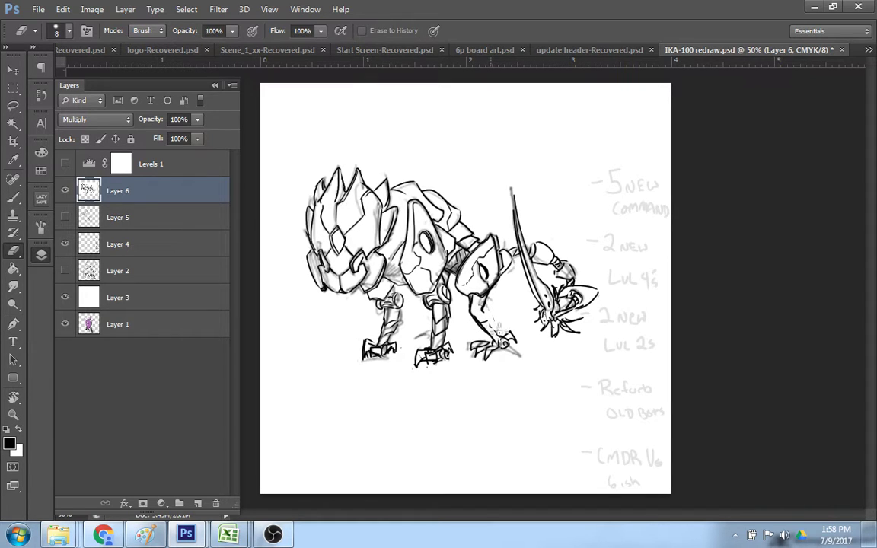
- Erase the hind foot's long claws, redraw it as a short, blocky foot, and darken the far front foot's outer edge
mouse_move(474, 345)
mouse_down()
mouse_move(489, 368)
mouse_move(477, 352)
mouse_move(481, 342)
mouse_move(493, 351)
mouse_move(480, 360)
mouse_move(471, 346)
mouse_move(505, 349)
mouse_move(512, 360)
mouse_up()
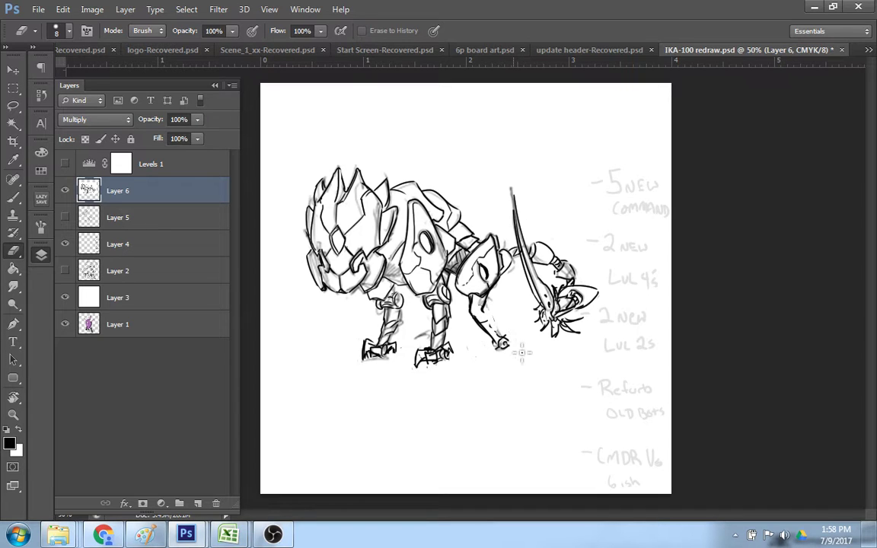
key(b)
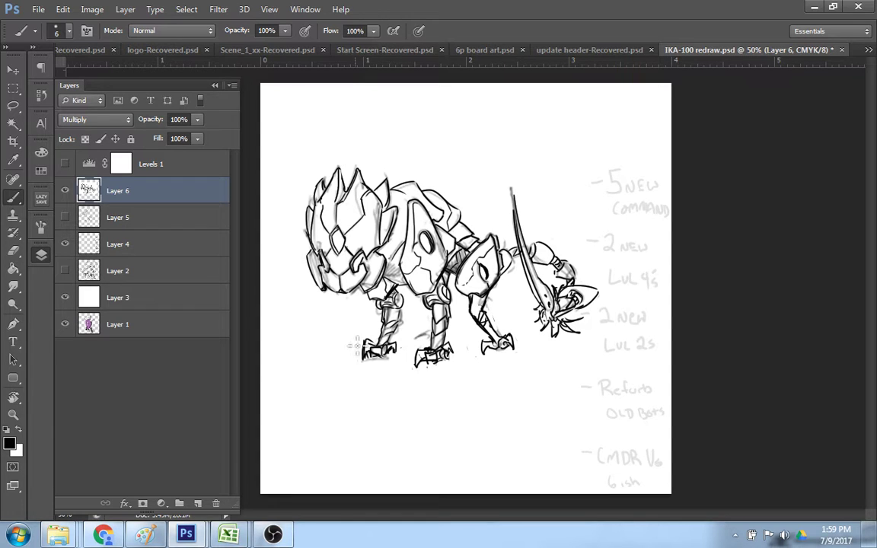
drag(363, 341, 363, 359)
- Rework the hind leg's knee joint and redraw the shin below it as a clean two-line strut
key(e)
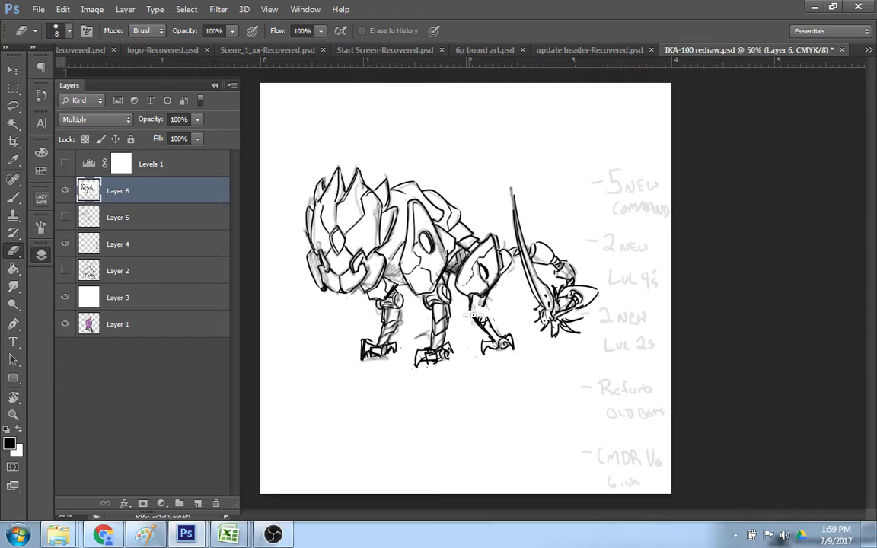
key(b)
key(b)
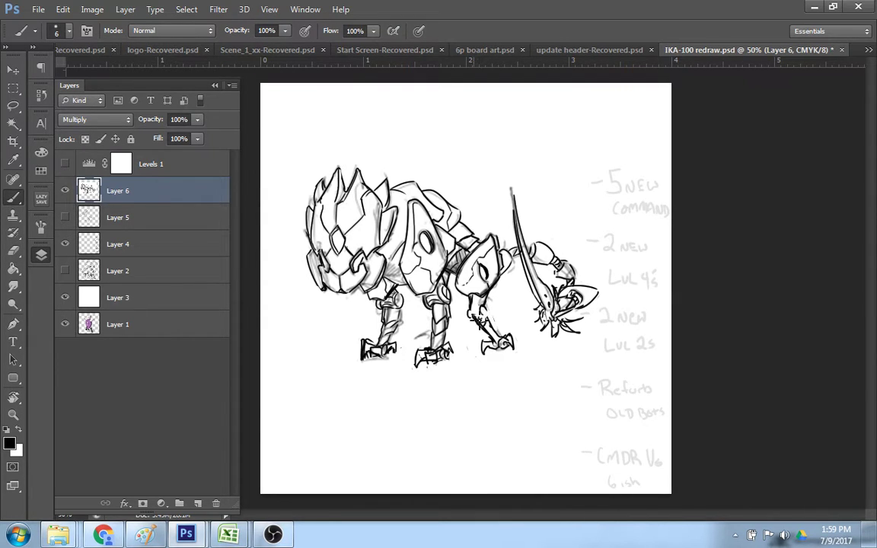
key(ctrl+z)
drag(495, 309, 486, 313)
drag(479, 315, 488, 327)
mouse_move(485, 320)
mouse_down()
mouse_move(498, 339)
mouse_move(489, 329)
mouse_up()
key(e)
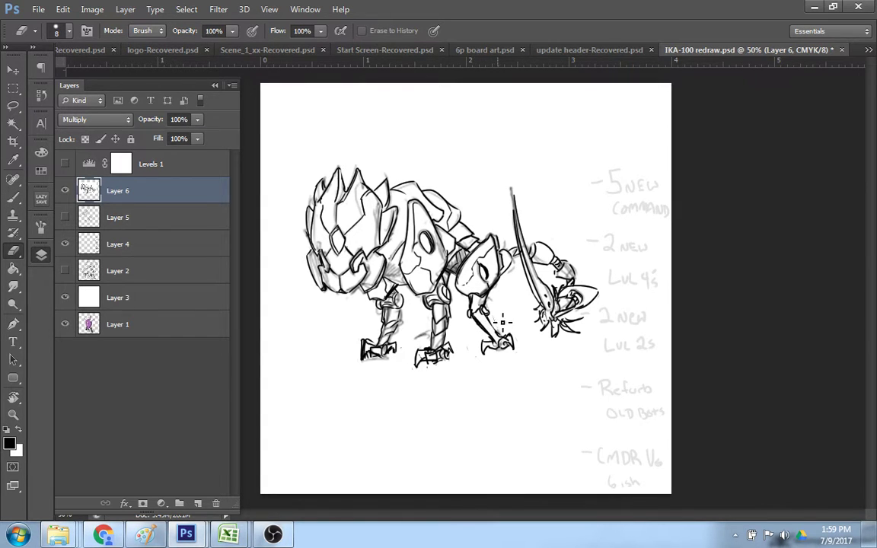
key(b)
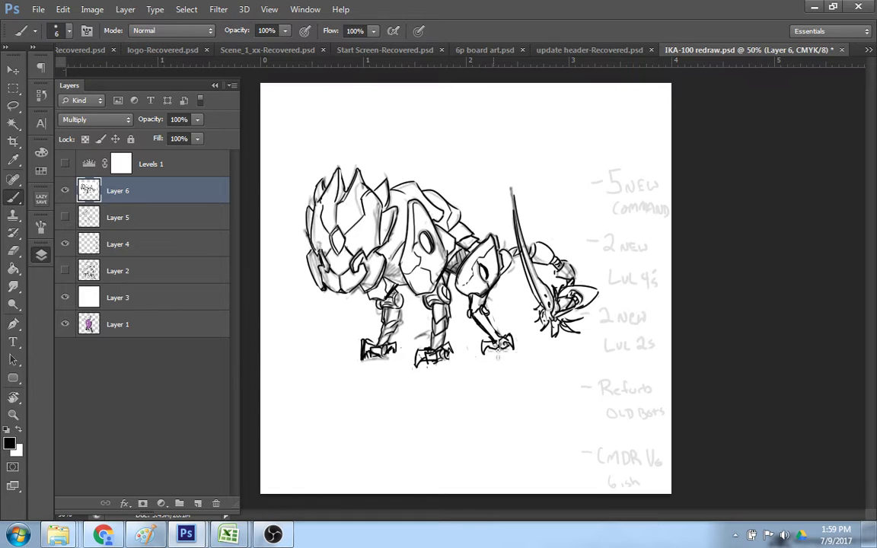
- Clean up and ink the hind ankle, and add small spur details to the near front leg's shin
key(e)
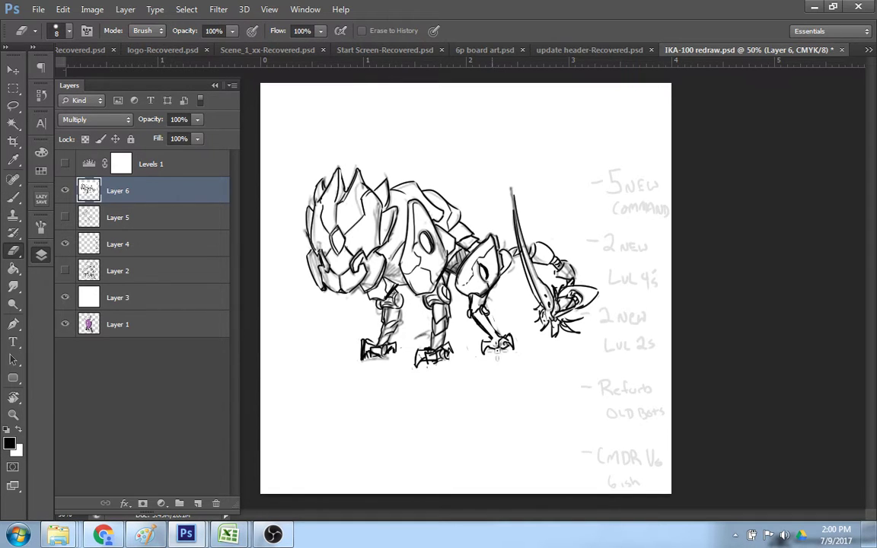
key(b)
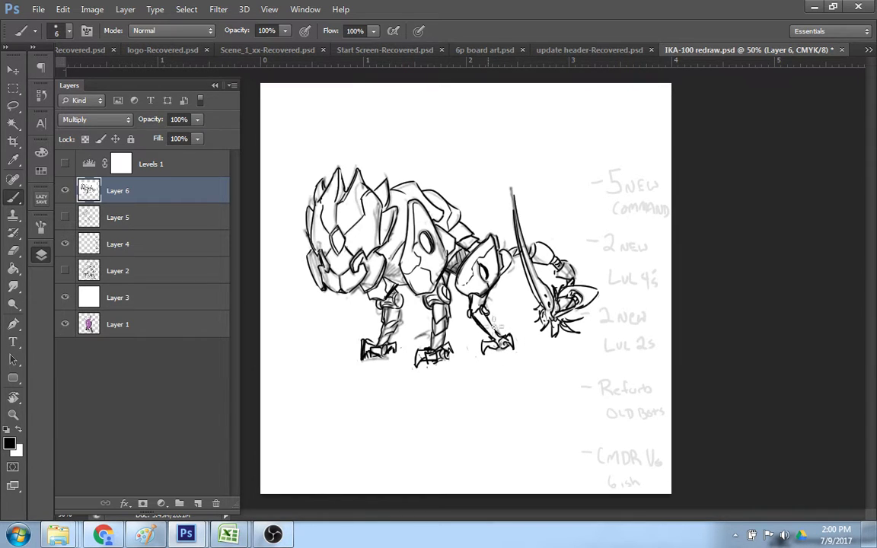
drag(499, 334, 508, 344)
key(e)
key(b)
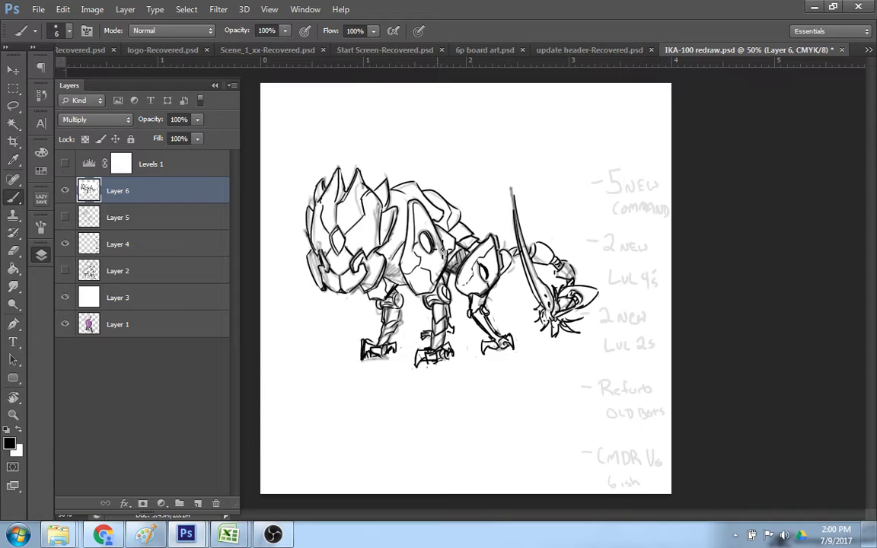
- Move the four-legged robot drawing up into the upper-left corner of the canvas
key(v)
drag(447, 256, 438, 189)
drag(494, 200, 476, 204)
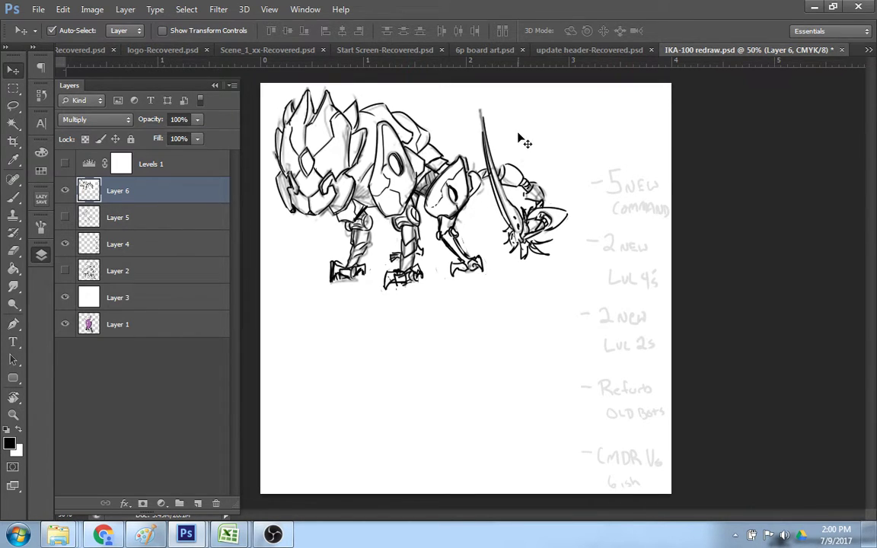
- Hand-letter the label "GERR" above the robot's tail
key(b)
mouse_move(521, 118)
mouse_down()
mouse_move(529, 133)
mouse_move(557, 136)
mouse_up()
drag(558, 119, 567, 135)
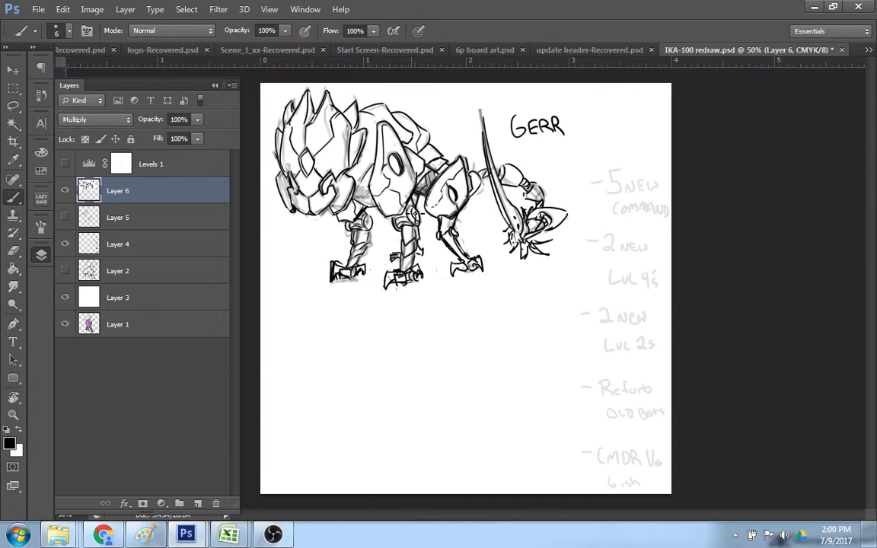
- Clean up the back of the hind knee and draw a rear strut line down to the ankle
key(e)
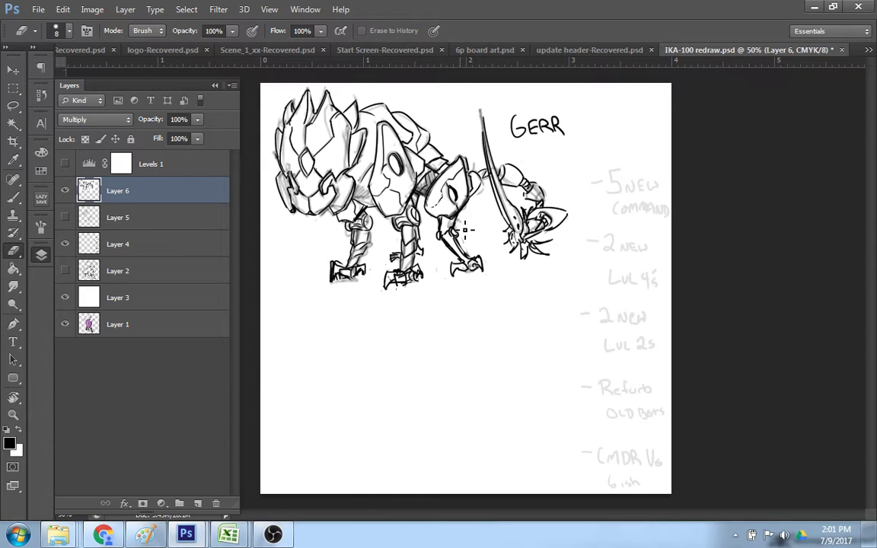
key(b)
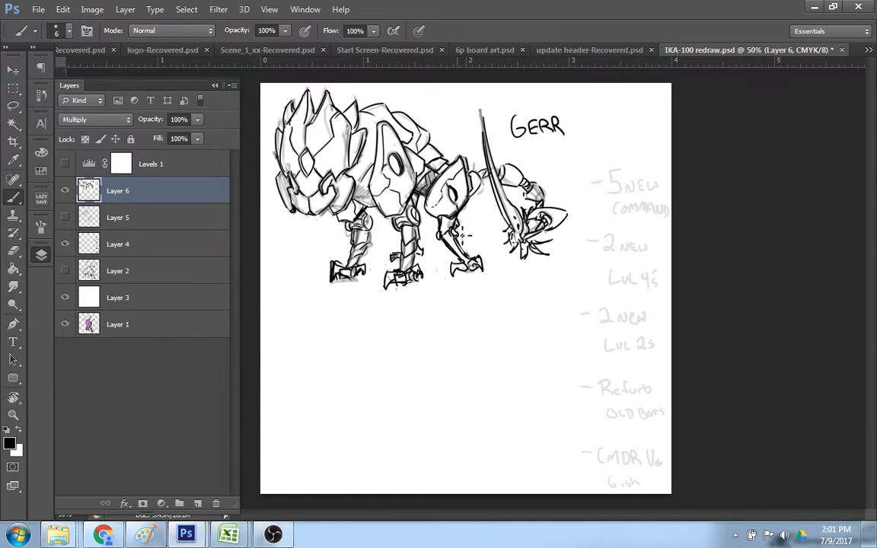
drag(458, 232, 472, 257)
drag(458, 232, 470, 259)
- Erase the segmented lower back, redraw it as a simple sloping line to the hind thigh, and darken the gap behind the shoulder armor
key(e)
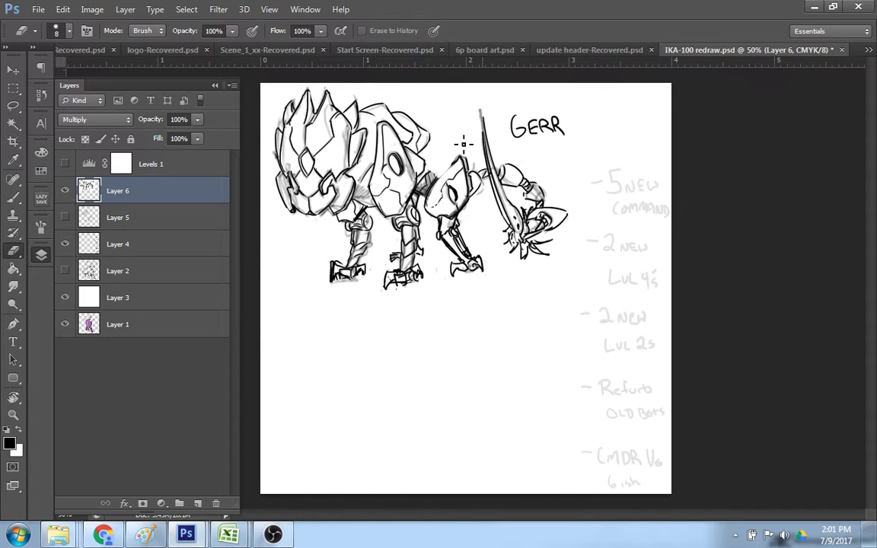
key(b)
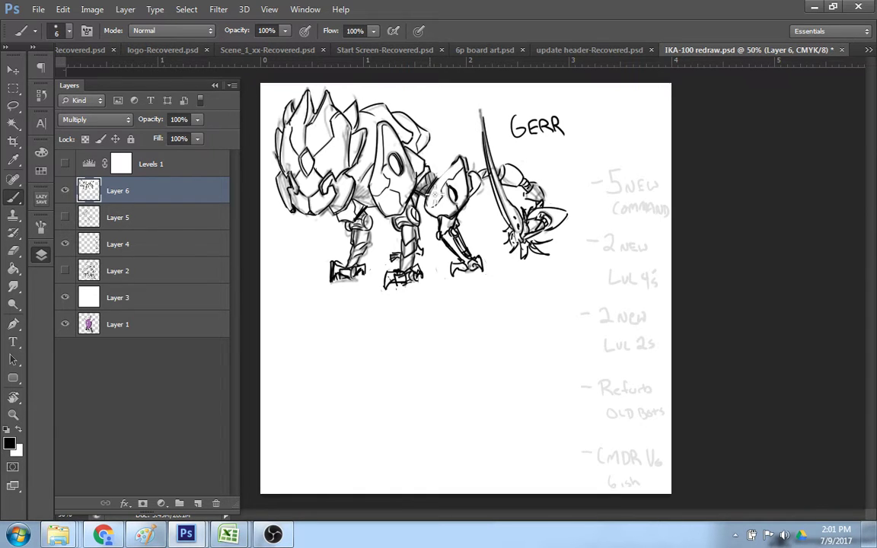
drag(452, 164, 432, 190)
mouse_move(444, 151)
mouse_down()
mouse_move(443, 143)
mouse_move(445, 163)
mouse_move(434, 154)
mouse_up()
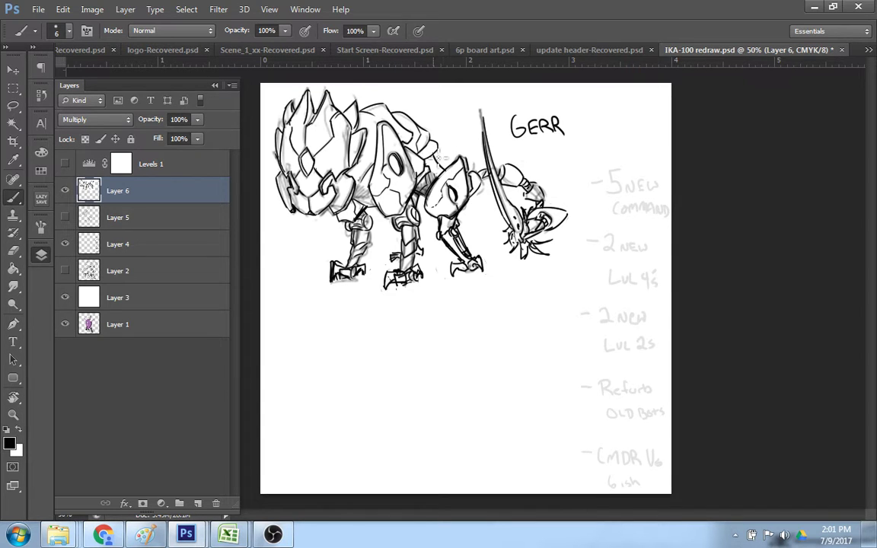
key(ctrl+z)
drag(432, 155, 446, 171)
drag(445, 167, 428, 183)
mouse_move(439, 169)
mouse_down()
mouse_move(429, 179)
mouse_move(442, 163)
mouse_move(443, 188)
mouse_move(483, 173)
mouse_move(421, 204)
mouse_up()
- Touch up the hind foot's joint and rework the near front foot's toes and outline
drag(466, 259, 476, 270)
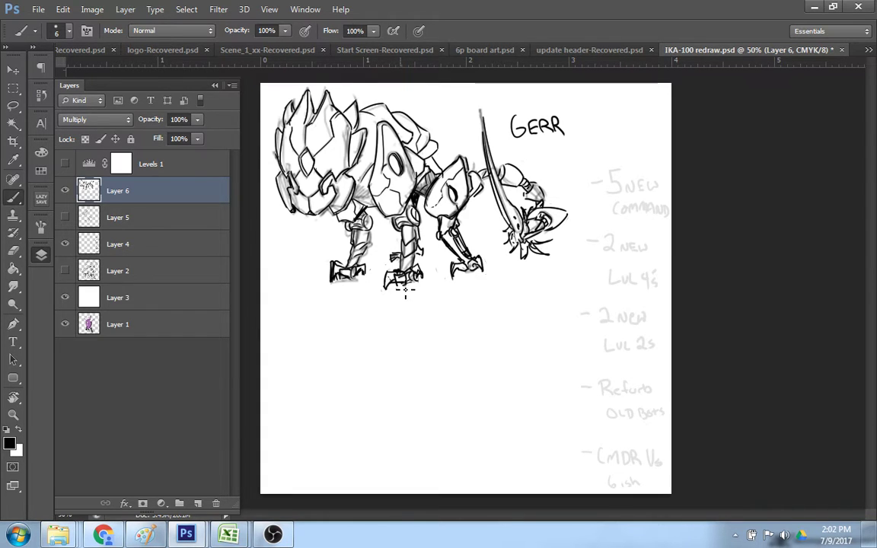
key(e)
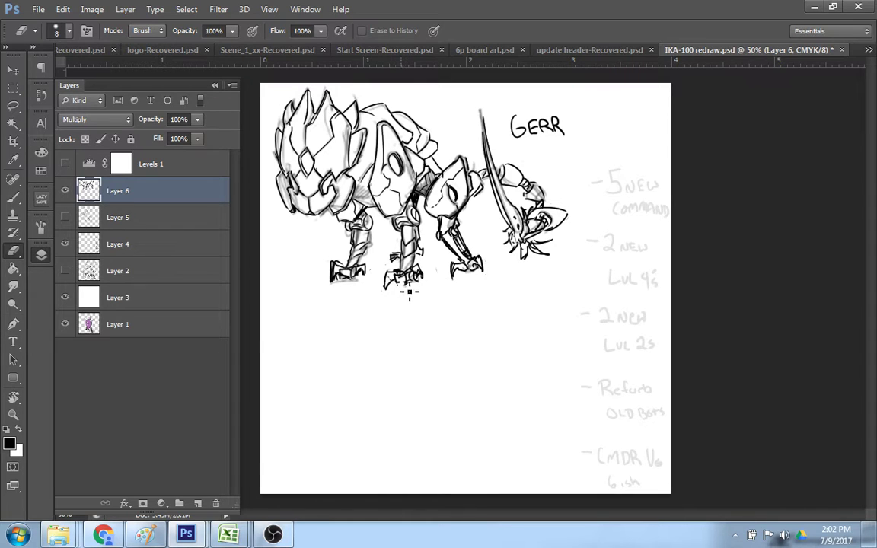
key(b)
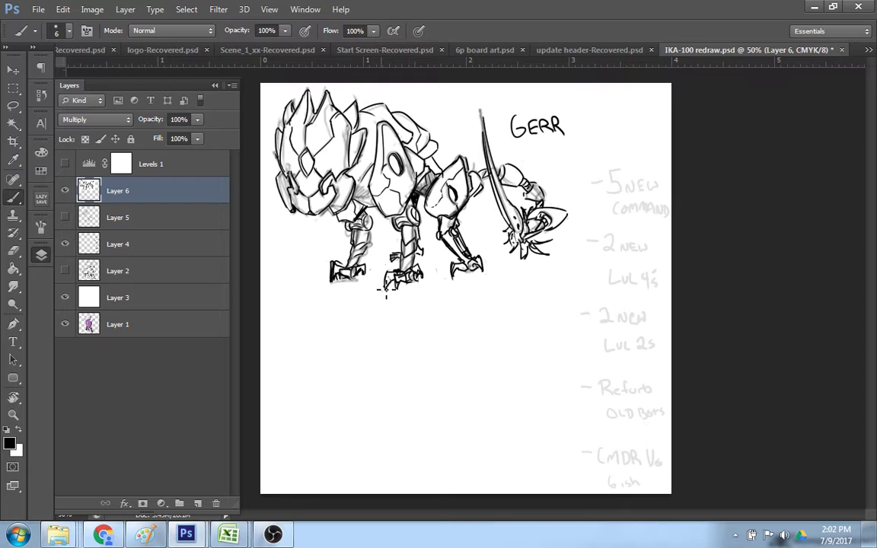
drag(384, 277, 428, 269)
- Start a new robot head in the lower part of the canvas, sketching its brow line and pointed snout and redrawing the lower jaw
drag(440, 432, 502, 440)
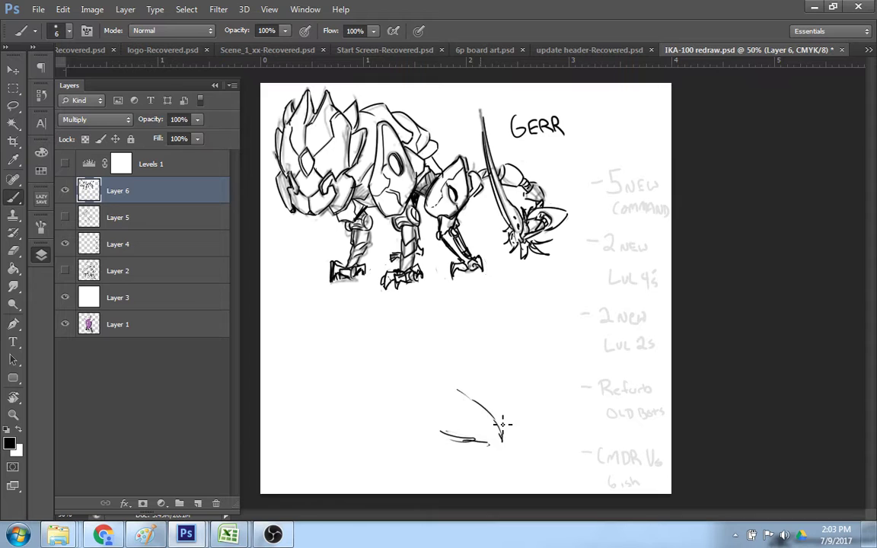
drag(500, 420, 464, 387)
mouse_move(489, 444)
mouse_down()
mouse_move(499, 428)
mouse_move(490, 443)
mouse_move(465, 449)
mouse_move(451, 436)
mouse_move(476, 437)
mouse_up()
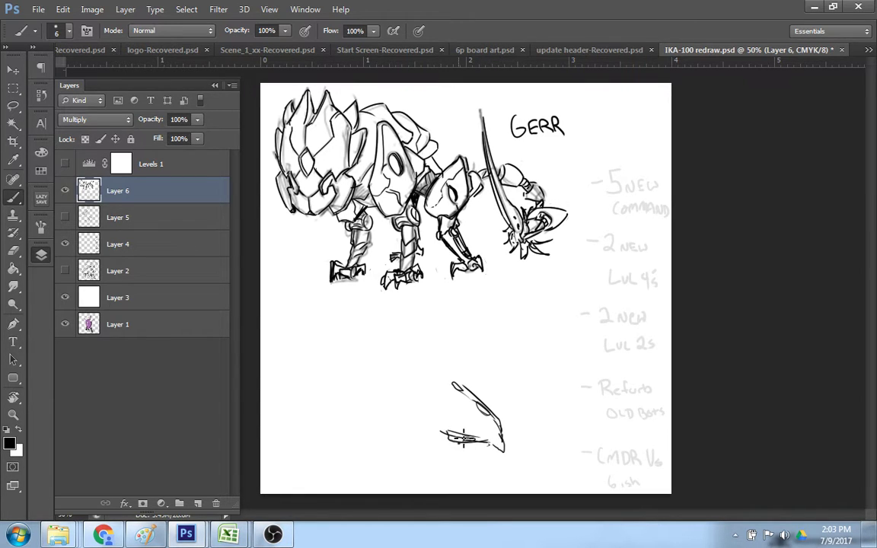
key(e)
drag(446, 435, 479, 447)
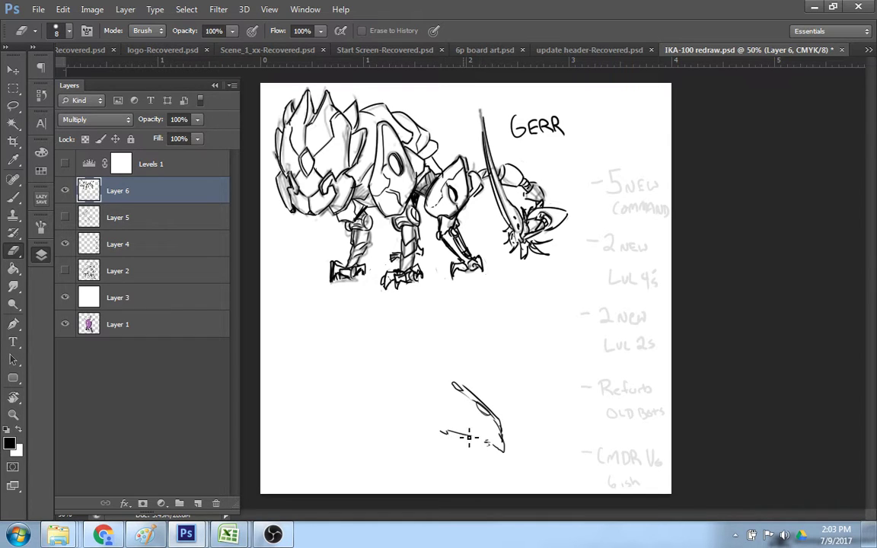
key(b)
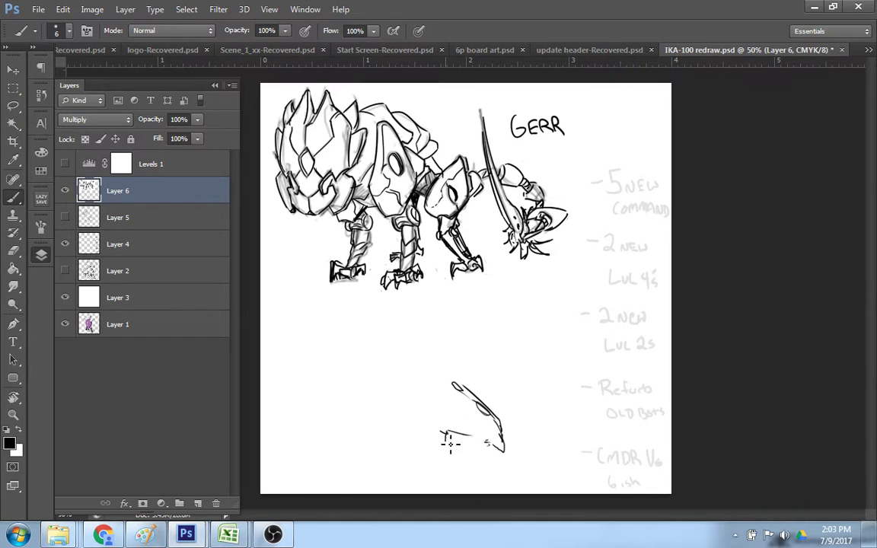
mouse_move(442, 433)
mouse_down()
mouse_move(480, 447)
mouse_move(483, 440)
mouse_up()
drag(489, 447, 510, 456)
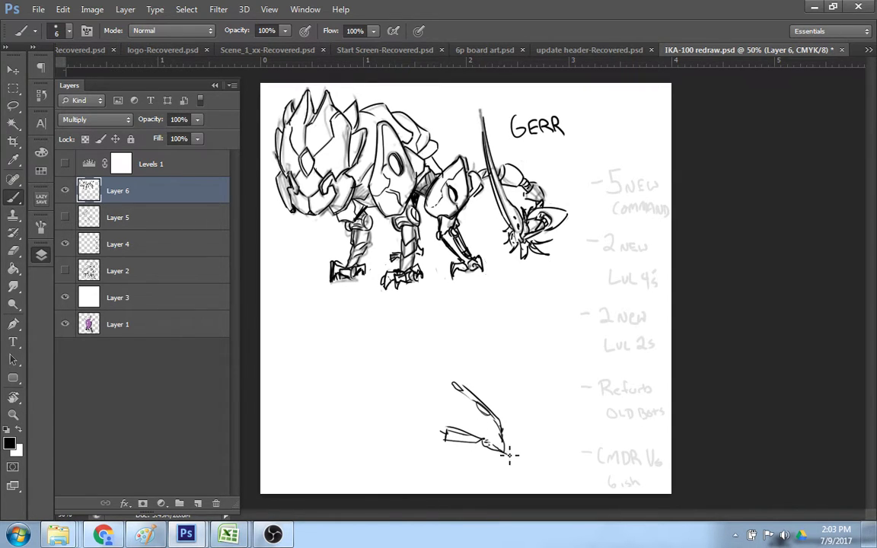
- Redraw the new head's snout edge, add a cheek line behind it, and erase the rough doubled brow line
key(ctrl+z)
drag(496, 420, 504, 449)
drag(478, 414, 487, 440)
key(e)
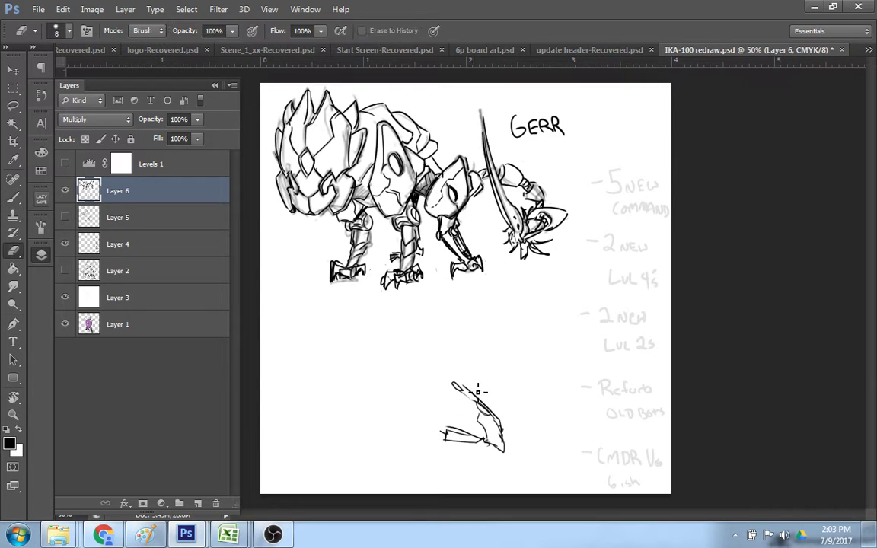
drag(499, 415, 476, 402)
key(b)
key(b)
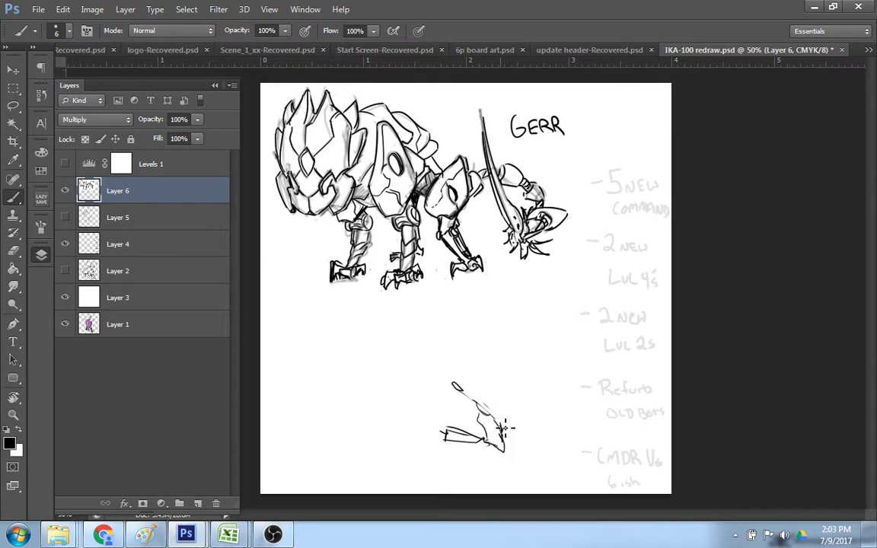
- Draw the new head's brow edge and oval eyes, and close the rounded shell outline behind them
drag(466, 378, 485, 408)
drag(478, 403, 490, 415)
drag(461, 386, 464, 394)
mouse_move(443, 434)
mouse_down()
mouse_move(419, 415)
mouse_move(429, 377)
mouse_up()
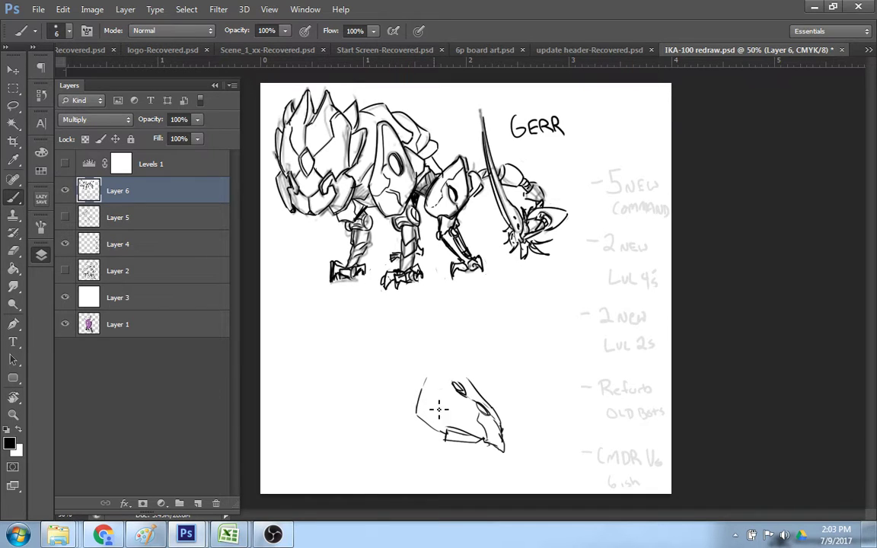
mouse_move(419, 383)
mouse_down()
mouse_move(450, 365)
mouse_move(501, 415)
mouse_up()
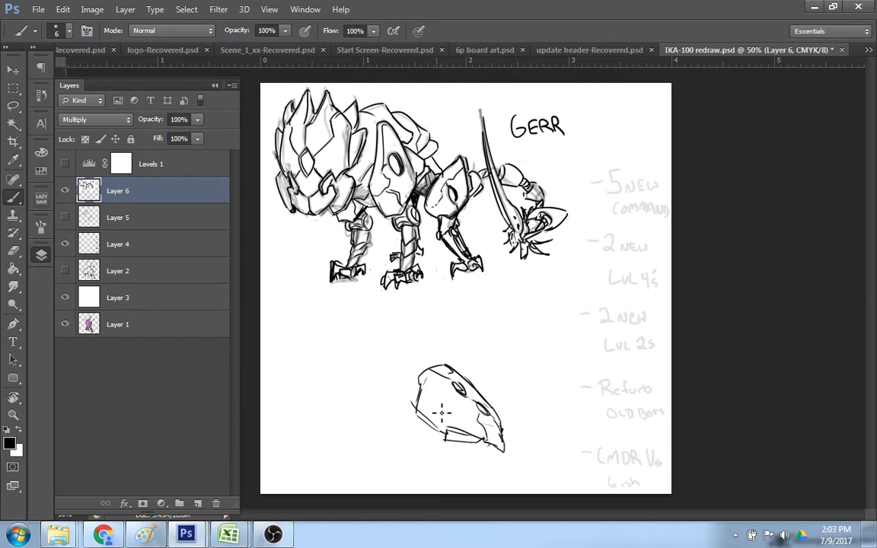
- Sketch three ports along the shell's lower edge, a stubby front leg with a rounded foot below, and rough contours around the snout and shell rear
mouse_move(436, 419)
mouse_down()
mouse_move(444, 382)
mouse_move(421, 407)
mouse_up()
key(ctrl+z)
mouse_move(450, 443)
mouse_down()
mouse_move(469, 466)
mouse_move(476, 462)
mouse_up()
key(ctrl+z)
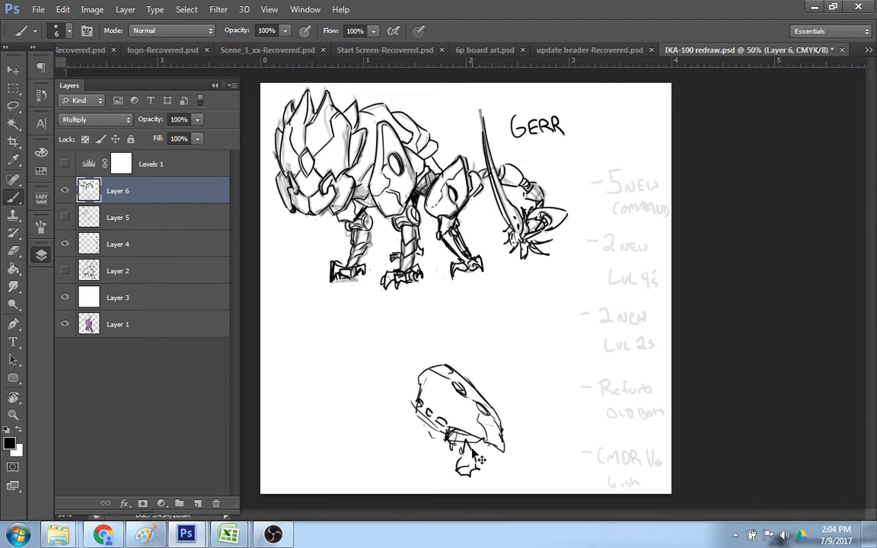
key(e)
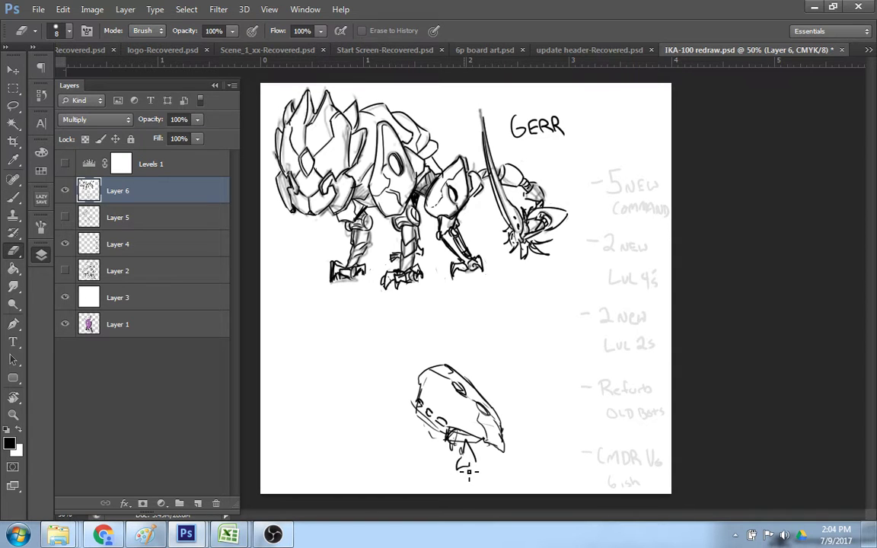
key(b)
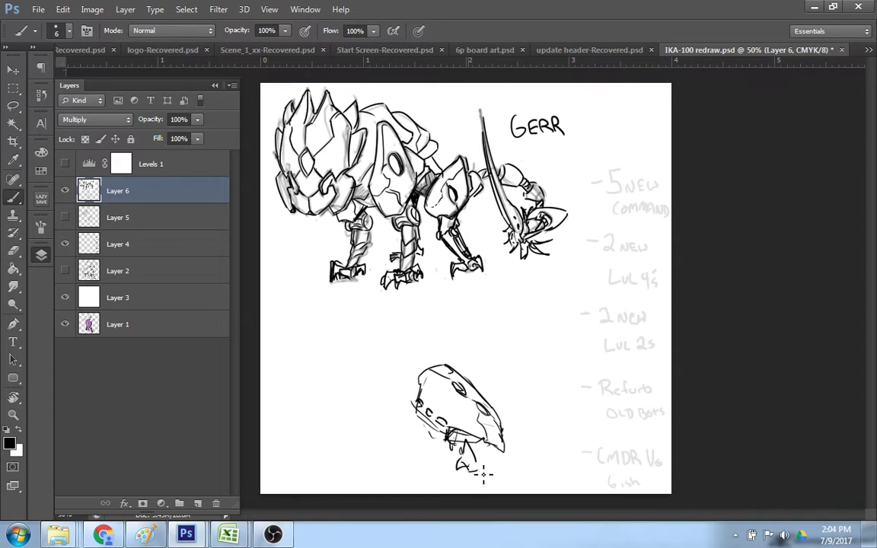
key(e)
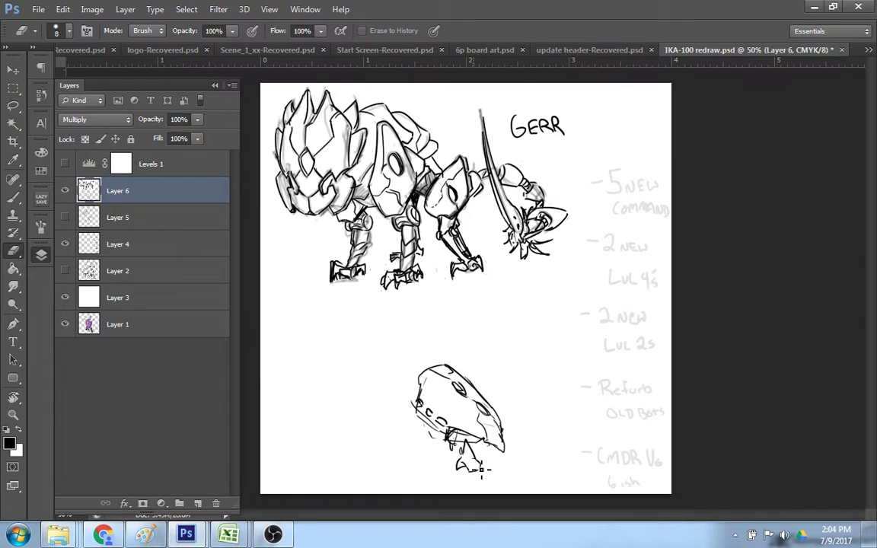
key(b)
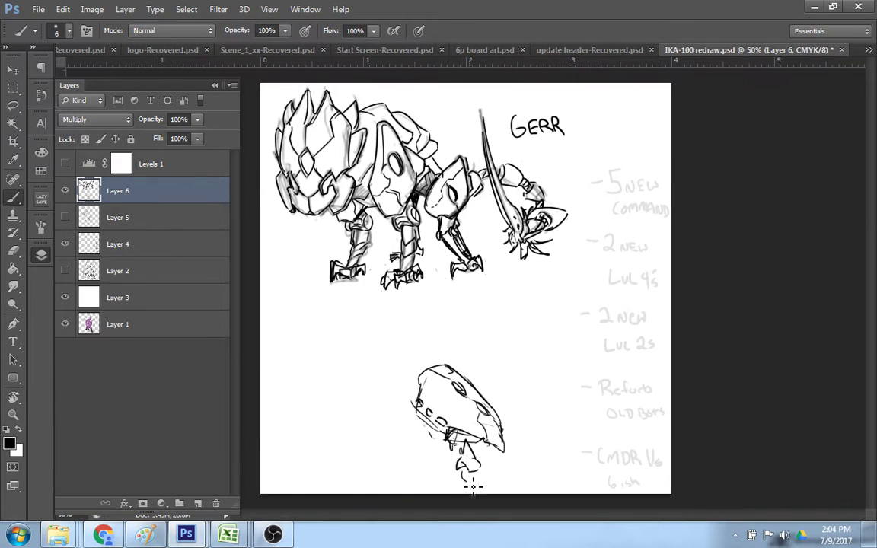
key(ctrl+z)
mouse_move(512, 449)
mouse_down()
mouse_move(516, 455)
mouse_move(503, 459)
mouse_up()
mouse_move(446, 440)
mouse_down()
mouse_move(413, 416)
mouse_move(412, 403)
mouse_up()
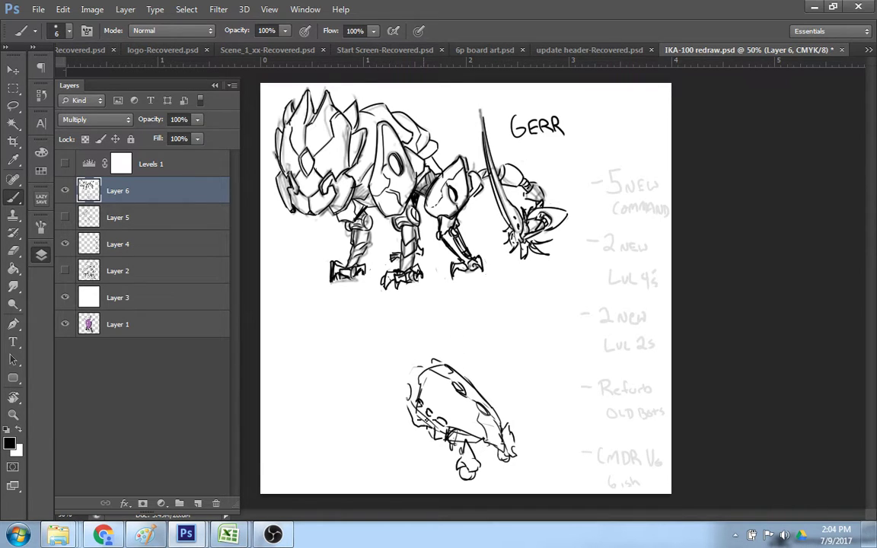
- Sketch the near rear leg with a tall angular upper segment joined to the shell, and a short far leg rising above the shell
mouse_move(403, 428)
mouse_down()
mouse_move(390, 418)
mouse_move(392, 440)
mouse_move(405, 450)
mouse_move(401, 404)
mouse_move(413, 418)
mouse_up()
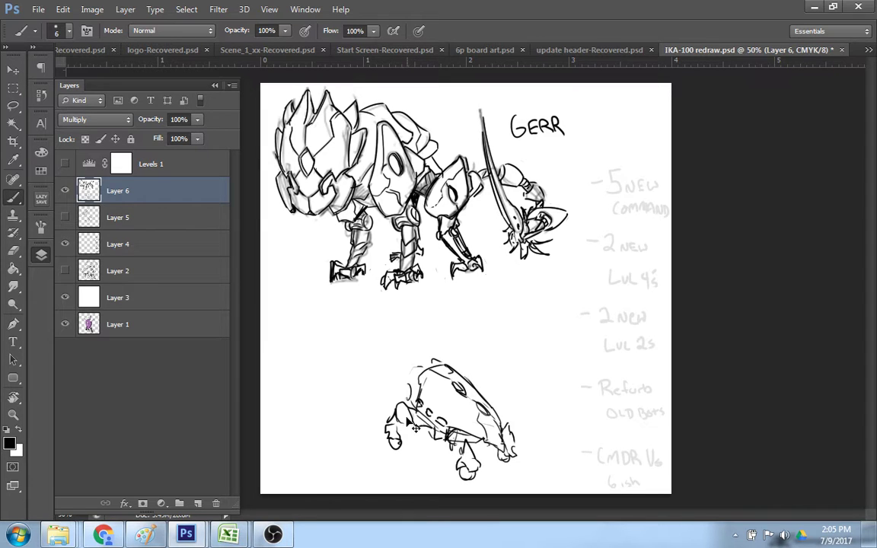
key(e)
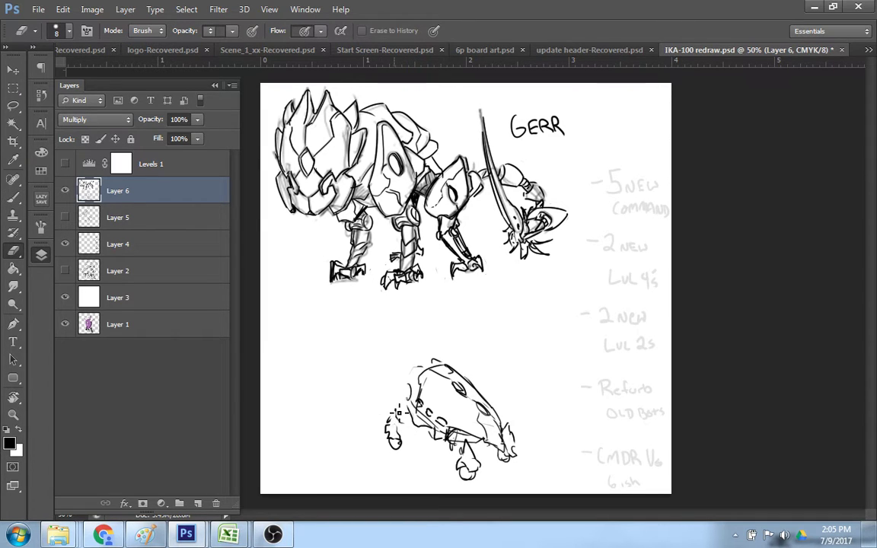
key(b)
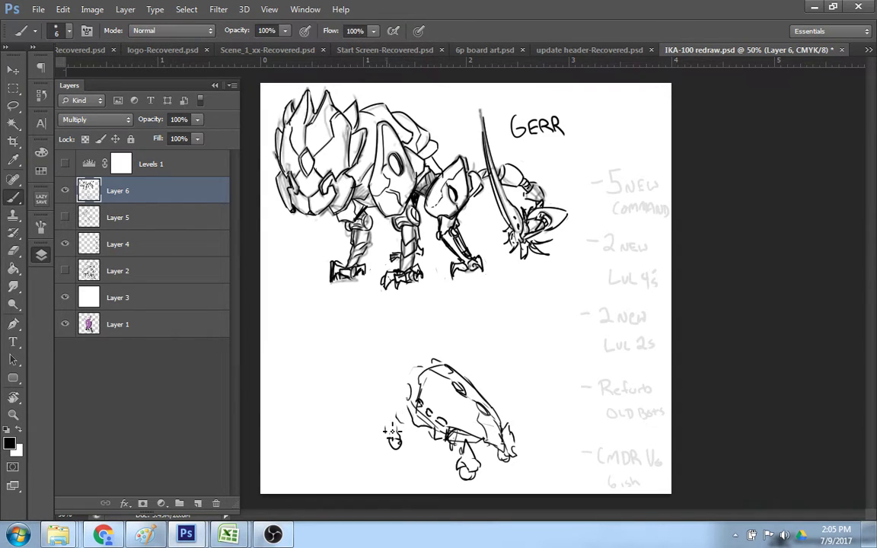
mouse_move(385, 400)
mouse_down()
mouse_move(383, 446)
mouse_move(364, 390)
mouse_move(394, 404)
mouse_move(399, 436)
mouse_up()
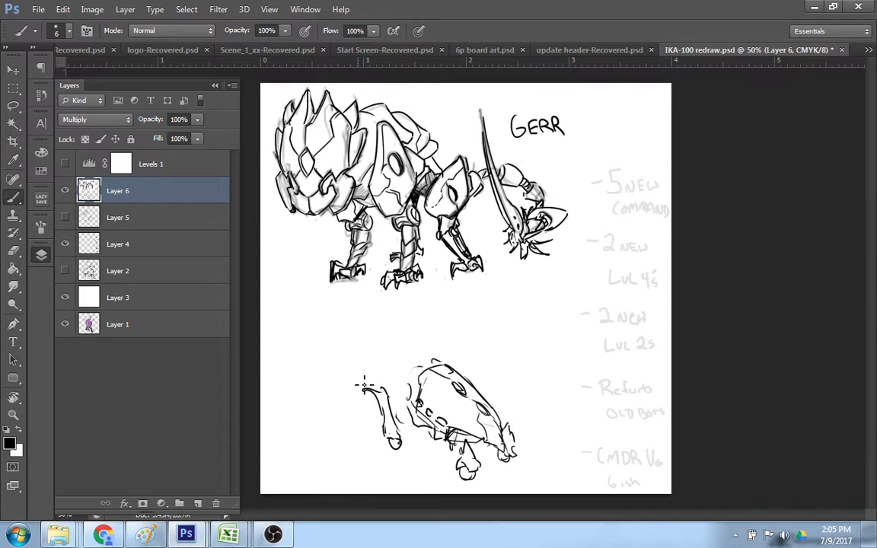
drag(385, 435, 352, 371)
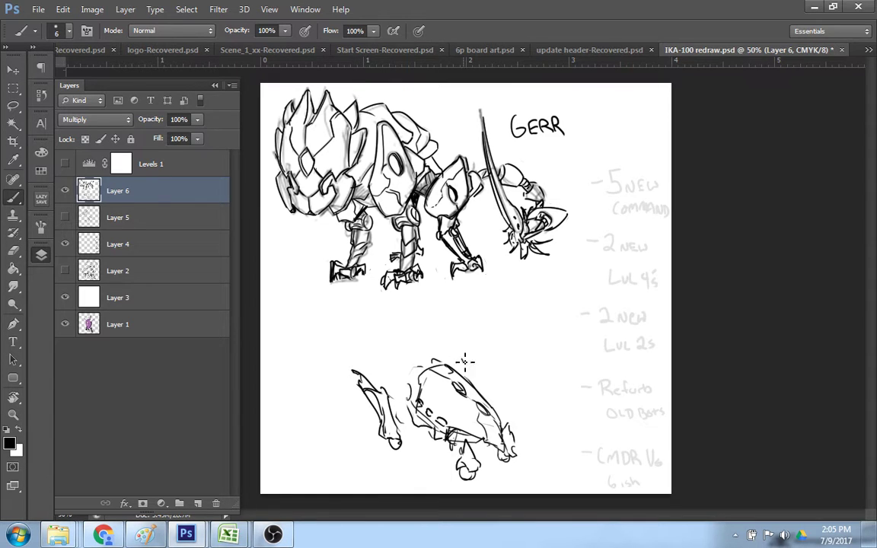
mouse_move(451, 358)
mouse_down()
mouse_move(447, 330)
mouse_move(452, 359)
mouse_up()
mouse_move(393, 403)
mouse_down()
mouse_move(410, 413)
mouse_move(400, 421)
mouse_up()
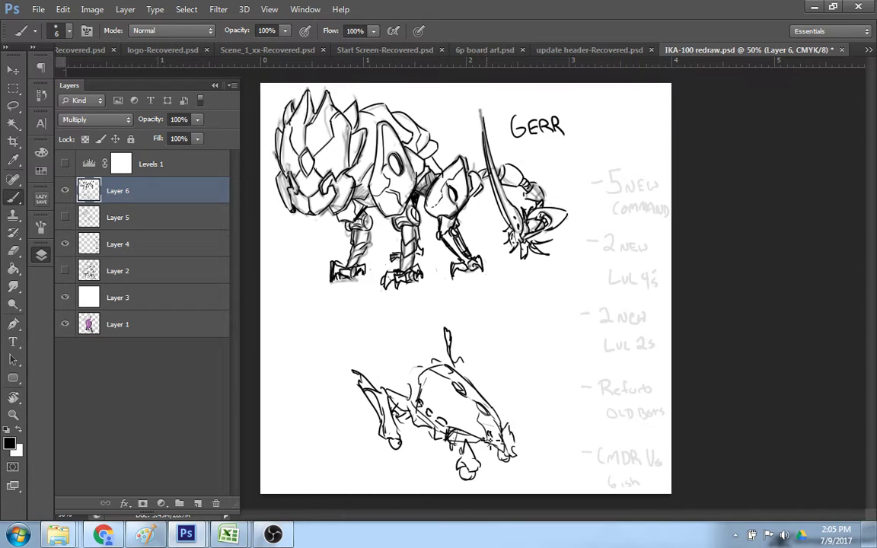
drag(431, 440, 435, 465)
mouse_move(436, 465)
mouse_down()
mouse_move(452, 444)
mouse_move(486, 442)
mouse_up()
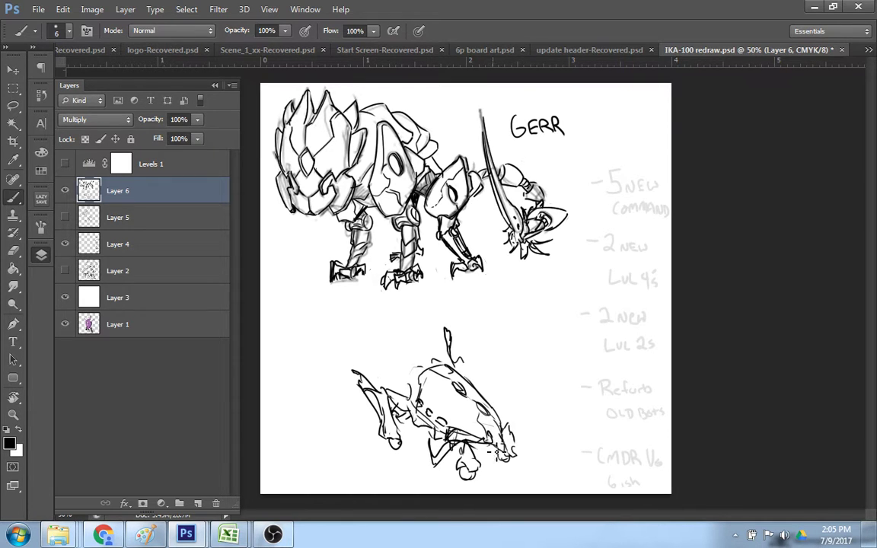
key(ctrl+z)
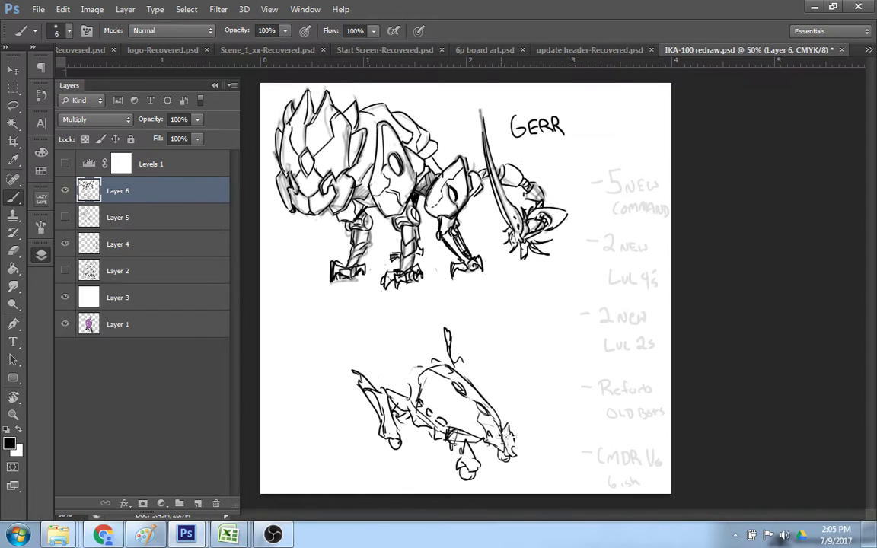
drag(504, 420, 542, 396)
key(ctrl+z)
mouse_move(504, 423)
mouse_down()
mouse_move(526, 427)
mouse_move(531, 409)
mouse_move(508, 424)
mouse_move(500, 362)
mouse_move(505, 425)
mouse_up()
key(ctrl+z)
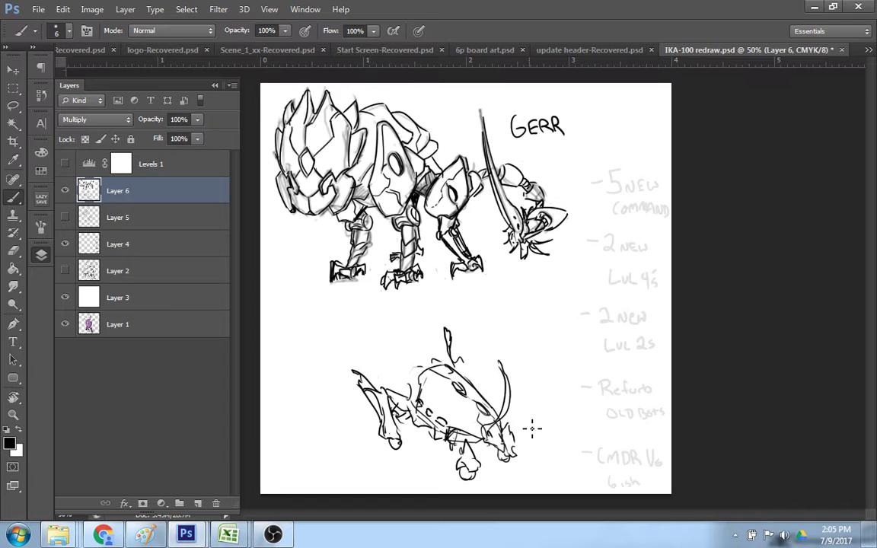
key(ctrl+z)
key(ctrl+z)
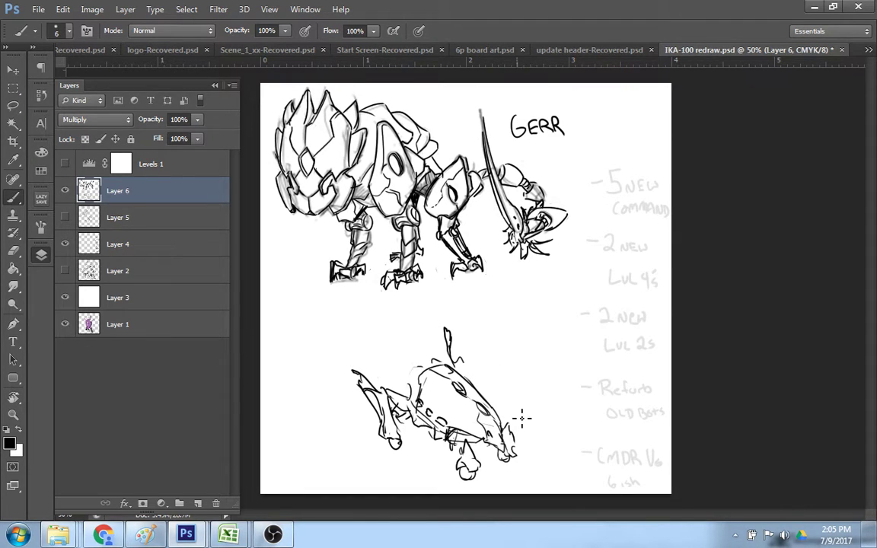
- Clean up the stray marks behind the shell, outline its raised rear rim, and darken the three side ports
key(e)
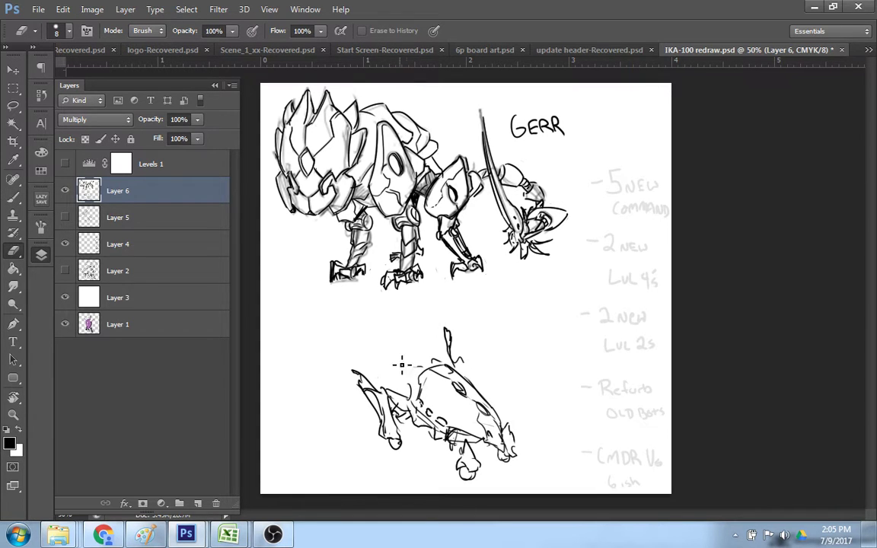
key(b)
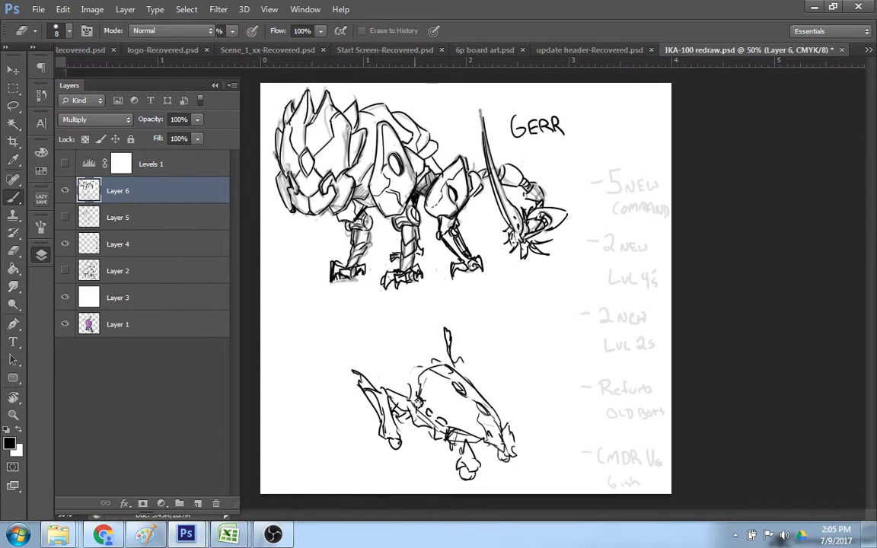
mouse_move(445, 339)
mouse_down()
mouse_move(447, 365)
mouse_move(407, 389)
mouse_move(423, 395)
mouse_move(401, 363)
mouse_move(415, 391)
mouse_move(431, 361)
mouse_up()
mouse_move(430, 351)
mouse_down()
mouse_move(428, 362)
mouse_move(413, 359)
mouse_move(406, 372)
mouse_move(408, 399)
mouse_move(395, 415)
mouse_move(420, 403)
mouse_move(443, 422)
mouse_up()
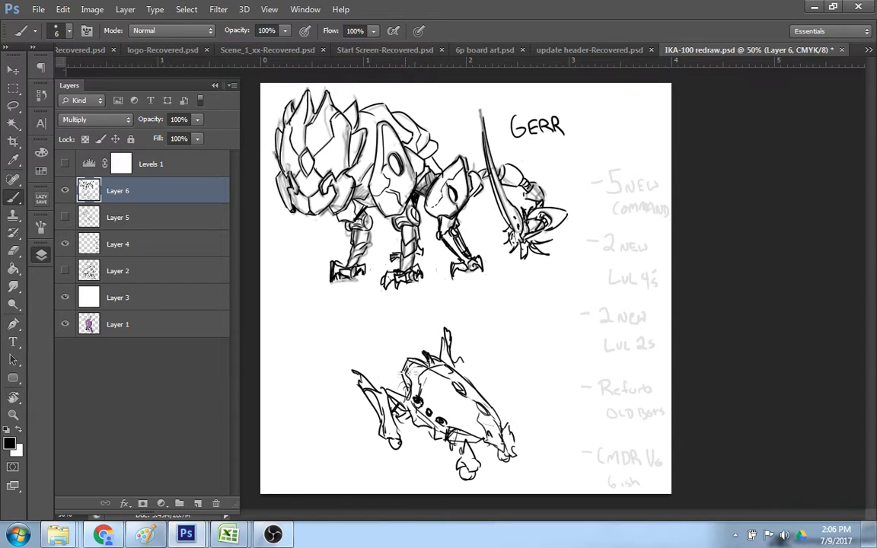
click(417, 401)
- Draw long curved tubes sweeping up and back from the side ports above the shell
drag(415, 399, 395, 329)
drag(387, 381, 403, 319)
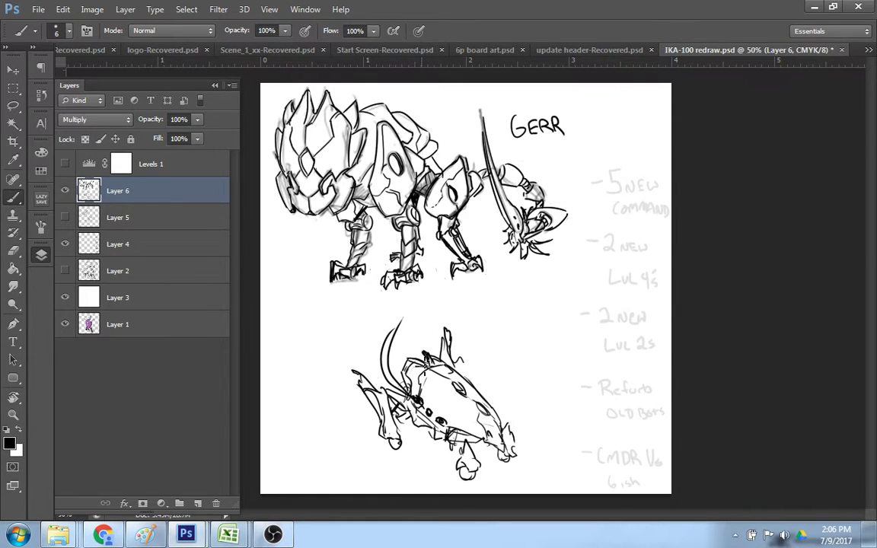
drag(436, 416, 415, 298)
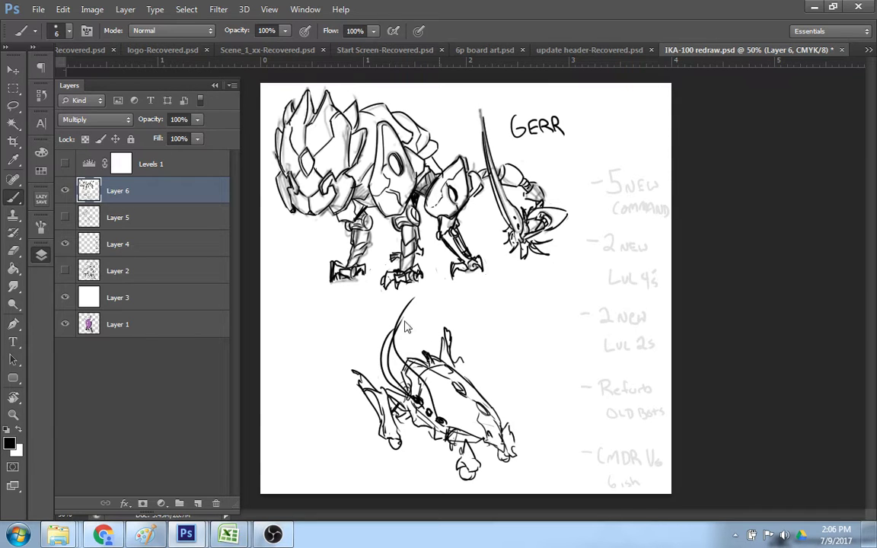
- Arch the tubes forward over the robot's back into a segmented tail with a pointed tip above the head
mouse_move(418, 333)
mouse_down()
mouse_move(450, 329)
mouse_move(433, 320)
mouse_move(457, 346)
mouse_up()
mouse_move(410, 314)
mouse_down()
mouse_move(433, 313)
mouse_move(462, 347)
mouse_up()
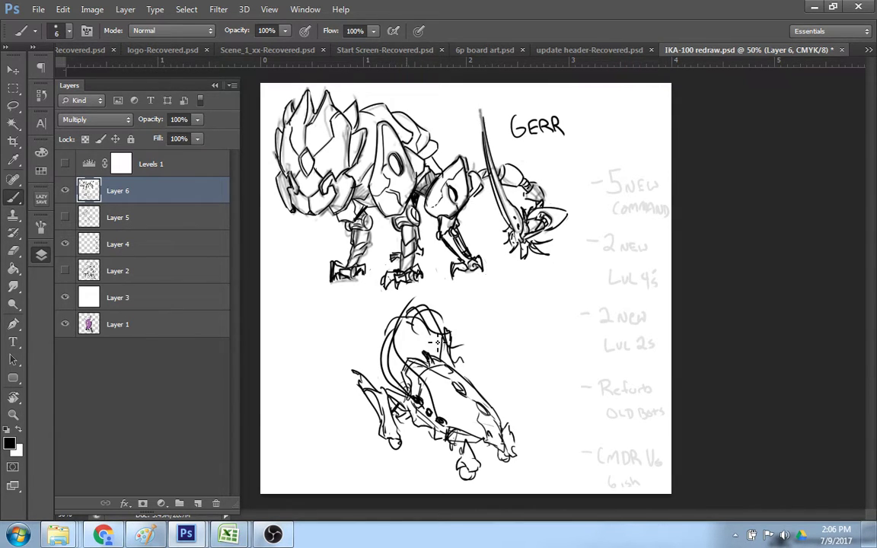
drag(411, 318, 484, 354)
mouse_move(439, 316)
mouse_down()
mouse_move(491, 357)
mouse_move(495, 375)
mouse_up()
drag(501, 362, 500, 383)
drag(466, 339, 524, 398)
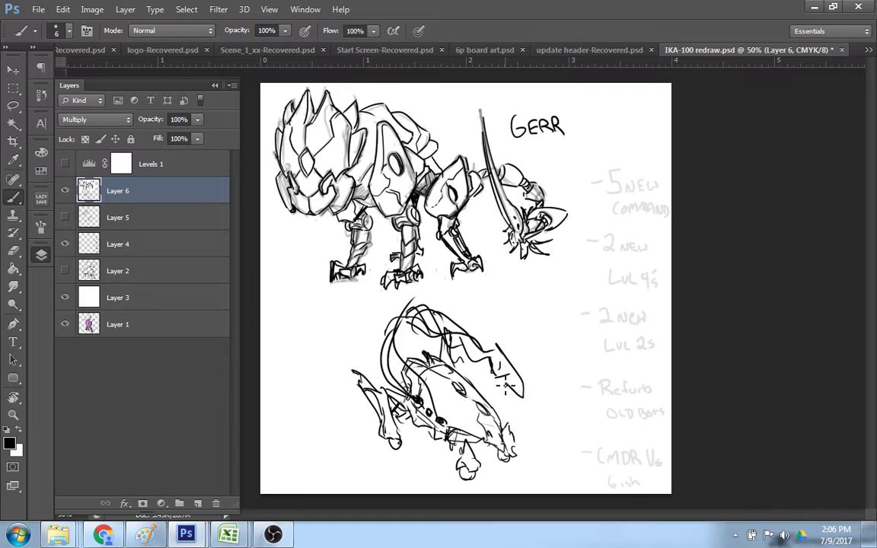
- Add cross-lines to the tail tip and draw a thin looping cable leading to a small ringed disc with a straight needle
mouse_move(500, 361)
mouse_down()
mouse_move(509, 390)
mouse_move(496, 373)
mouse_move(520, 368)
mouse_up()
drag(462, 336, 488, 349)
key(ctrl+alt+z)
key(ctrl+alt+z)
mouse_move(497, 385)
mouse_down()
mouse_move(533, 343)
mouse_move(538, 363)
mouse_up()
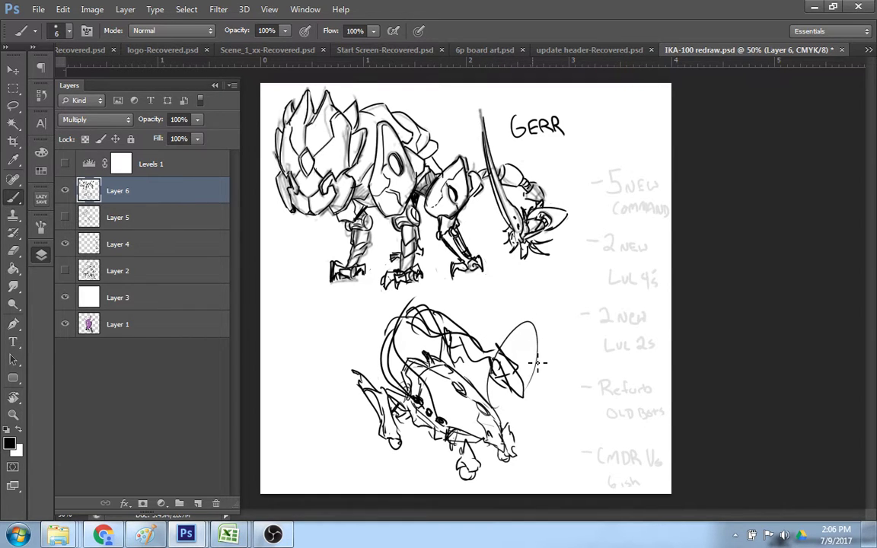
mouse_move(537, 404)
mouse_down()
mouse_move(554, 388)
mouse_move(541, 393)
mouse_move(535, 374)
mouse_move(548, 383)
mouse_move(552, 405)
mouse_move(597, 422)
mouse_up()
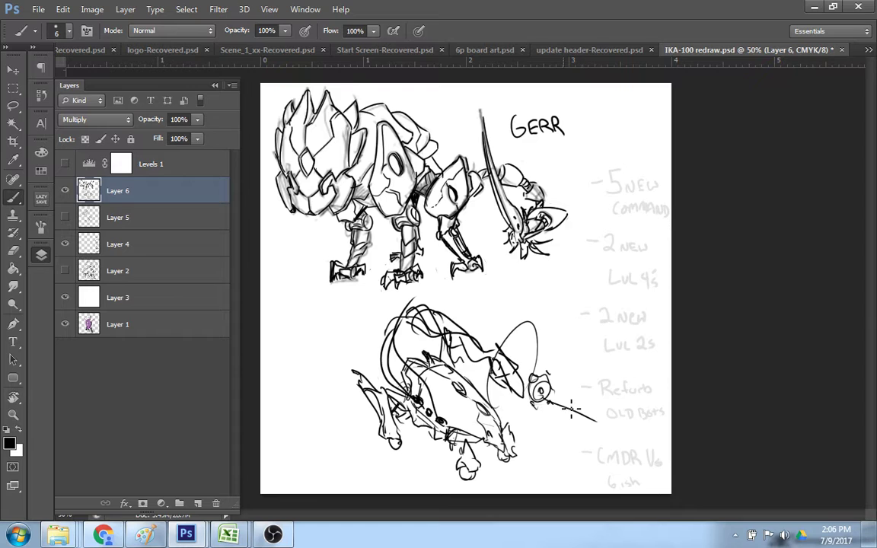
key(ctrl+z)
drag(548, 395, 587, 419)
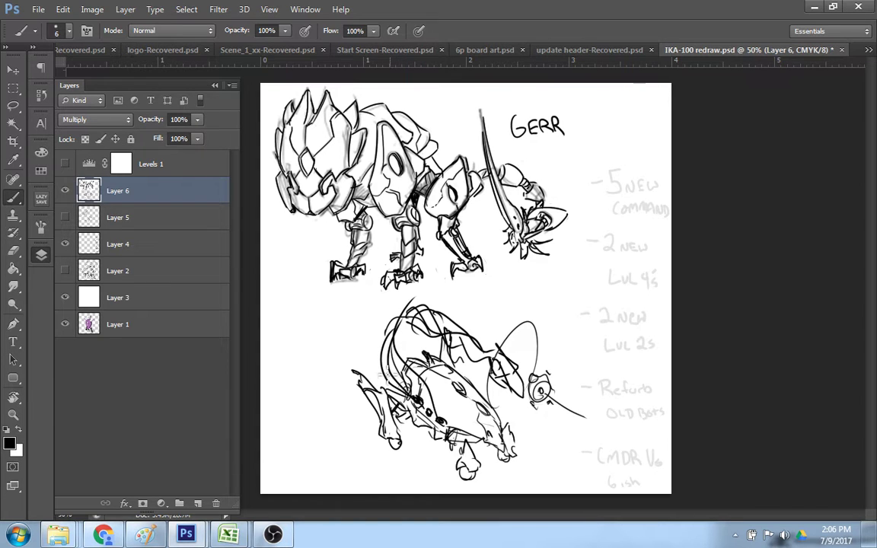
- Redraw the near rear leg's upper segment longer and wider with a pointed end, and rework the far leg above the shell
drag(449, 345, 460, 366)
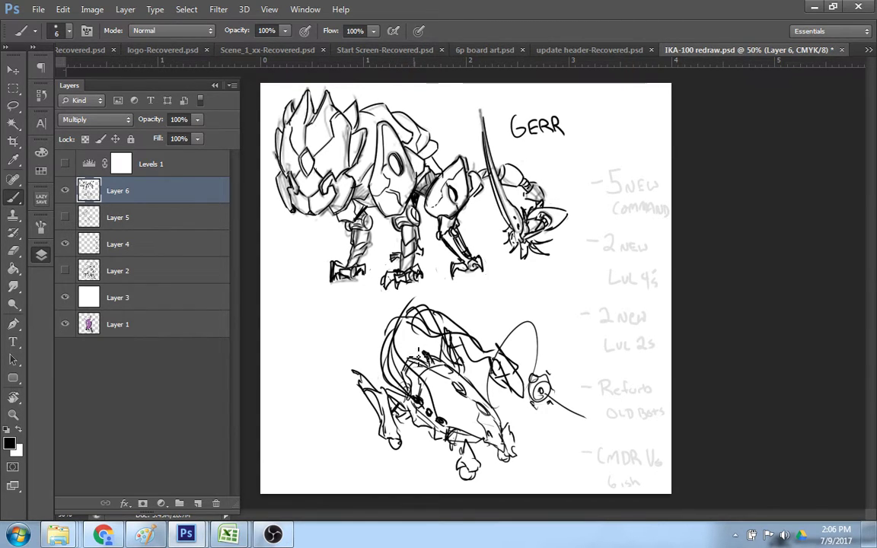
key(e)
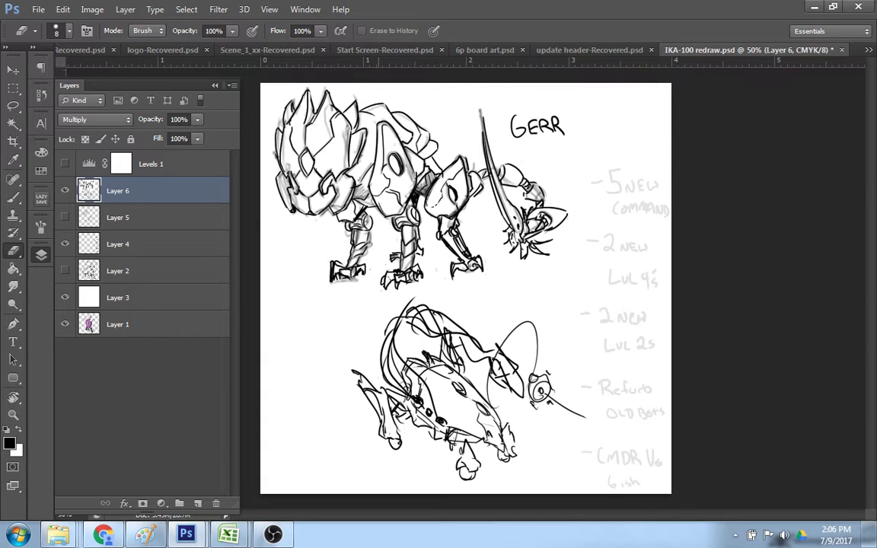
drag(392, 438, 372, 389)
key(b)
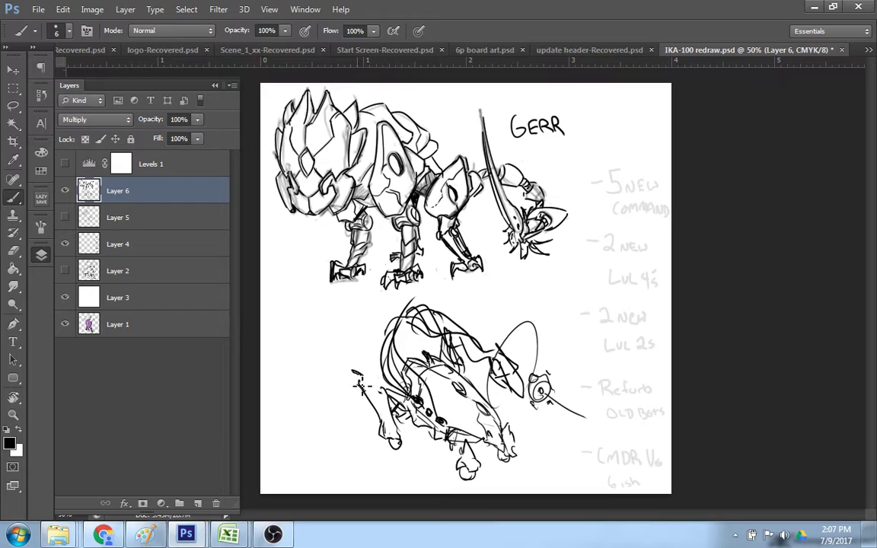
mouse_move(361, 386)
mouse_down()
mouse_move(343, 364)
mouse_move(383, 390)
mouse_up()
key(ctrl+z)
mouse_move(343, 356)
mouse_down()
mouse_move(376, 368)
mouse_move(398, 416)
mouse_up()
key(e)
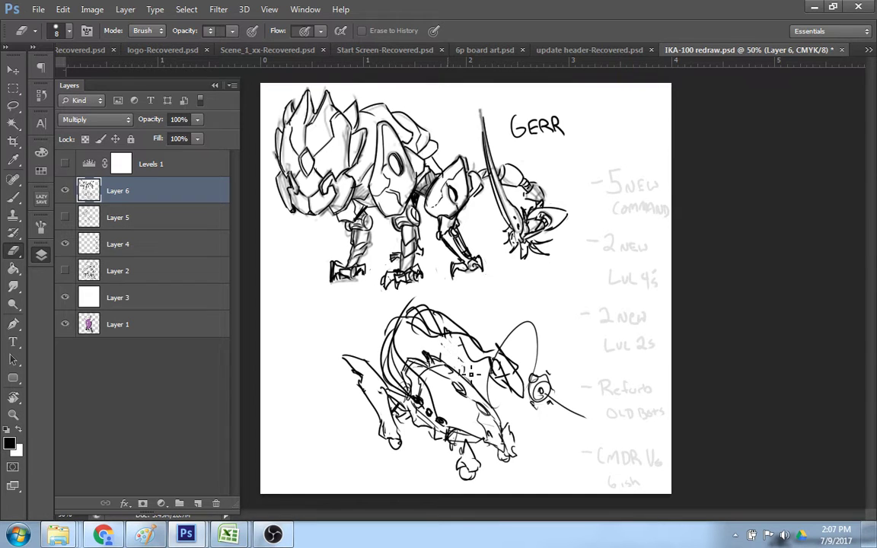
key(b)
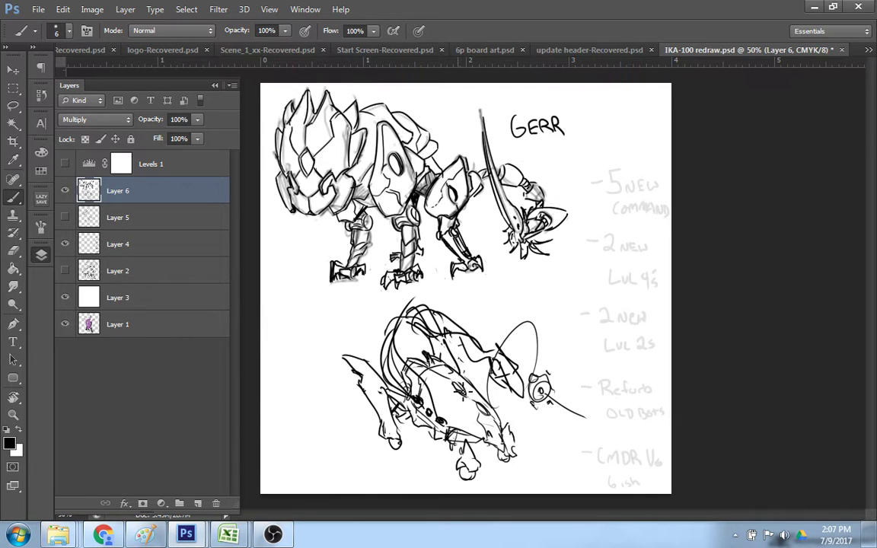
- Replace the head's upper oval eye with a round ringed one and erase the lower oval eye
key(e)
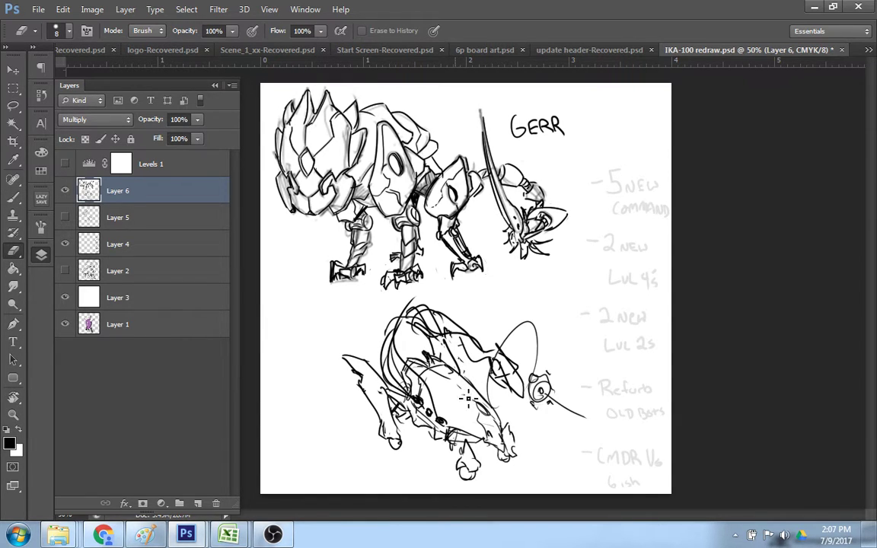
key(b)
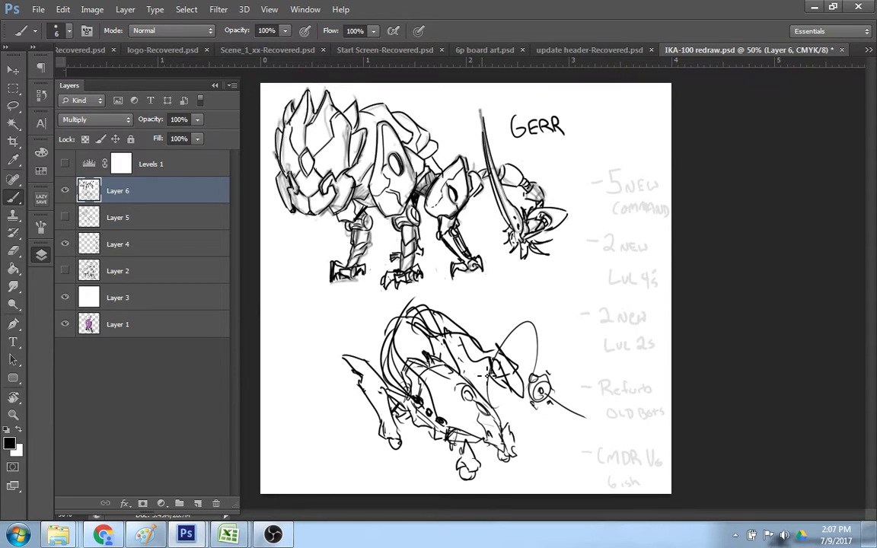
key(e)
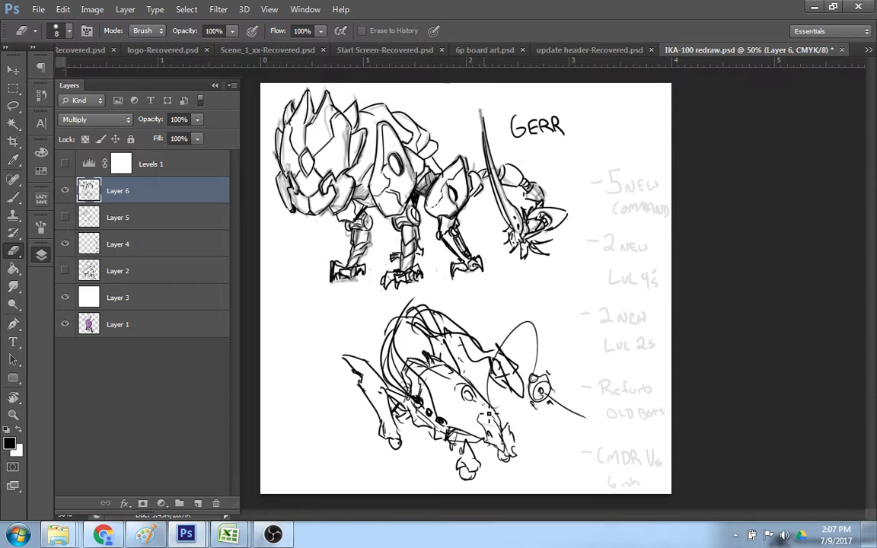
- Refine the lower robot's head with a round joint near the snout and a panel line below the circular eye
key(b)
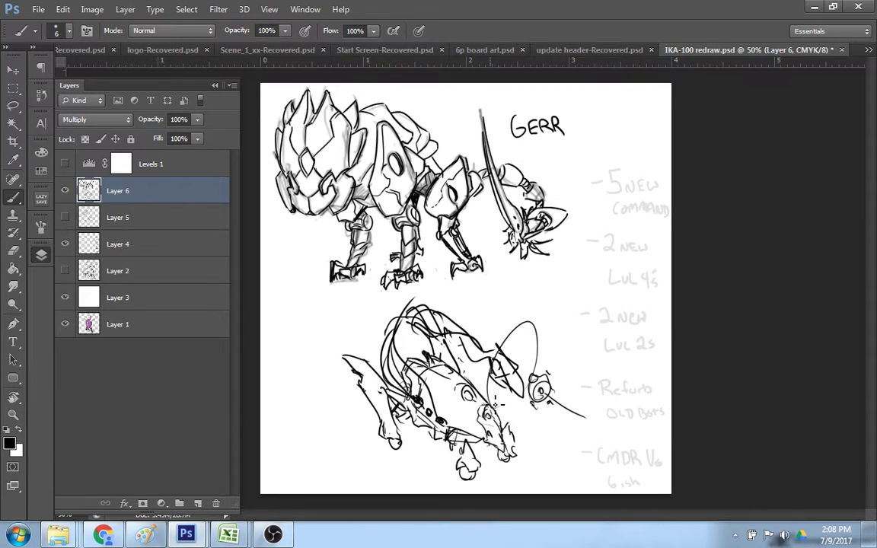
key(e)
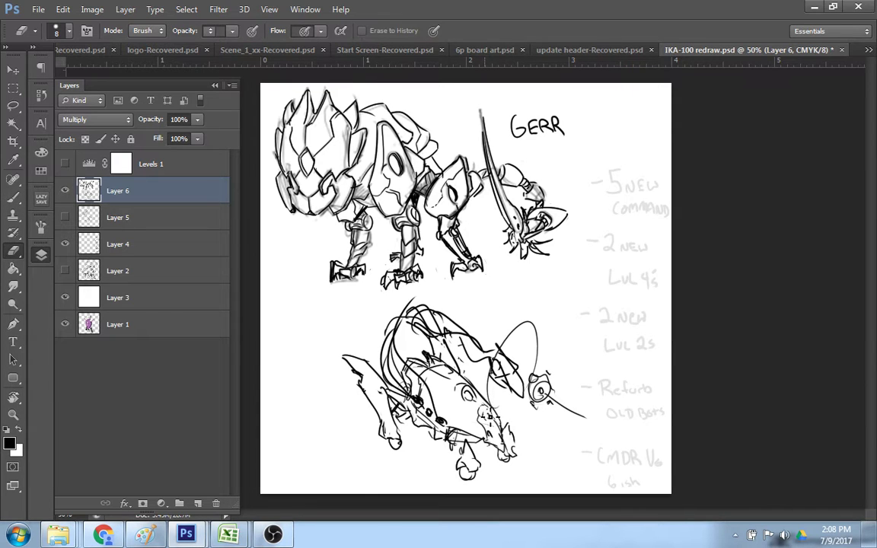
key(b)
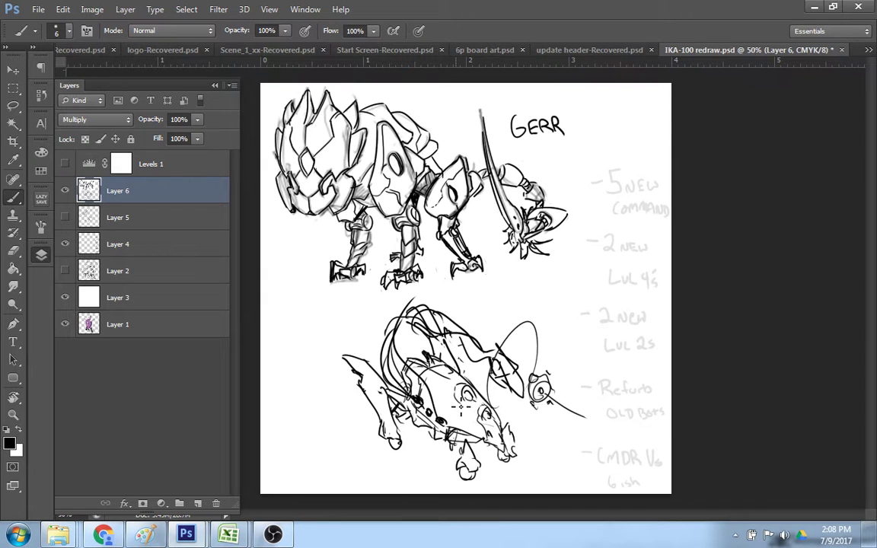
drag(463, 414, 490, 437)
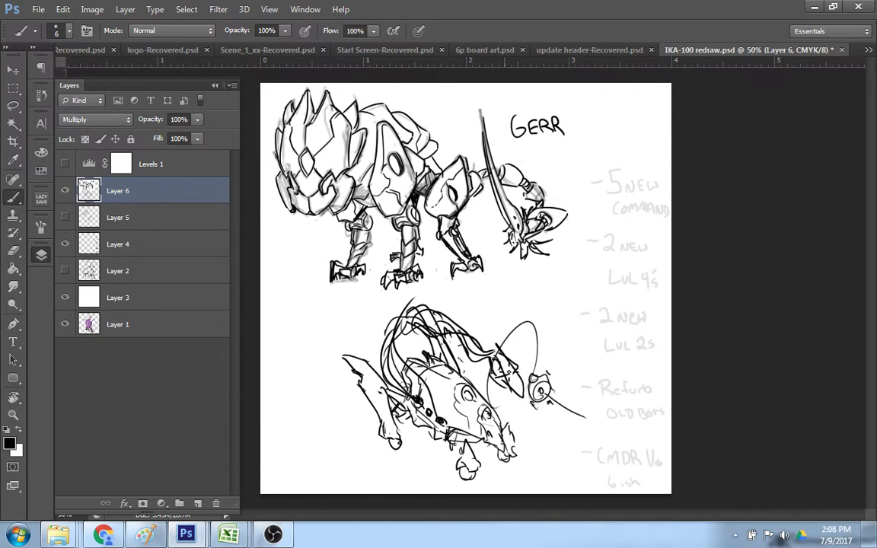
- Add strokes linking the tail segment to the orb and extend the raised blade on Layer 6 to a sharp tip
drag(506, 375, 530, 386)
drag(513, 369, 526, 382)
drag(333, 350, 347, 355)
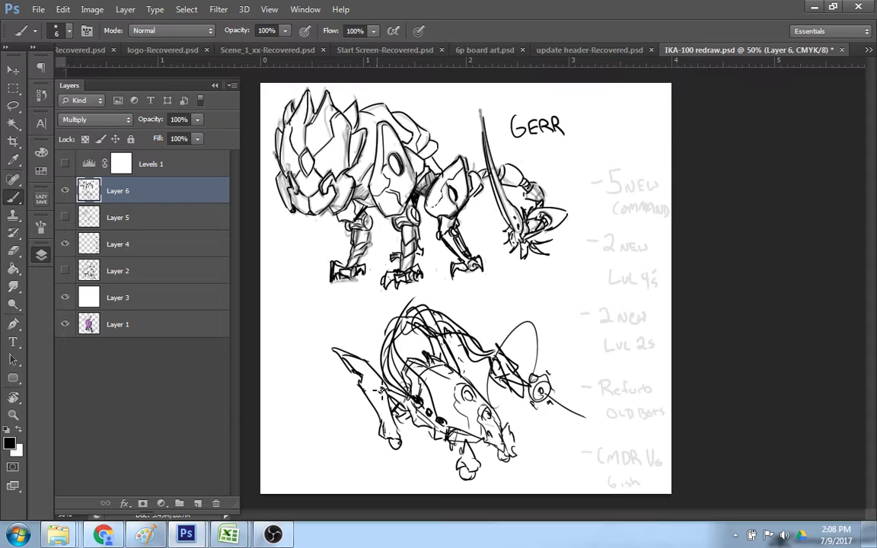
key(e)
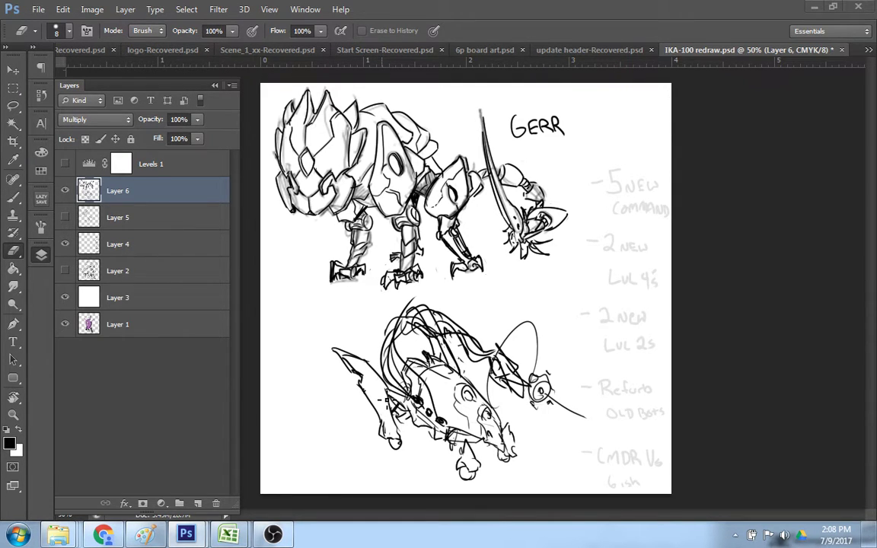
- Check the Twitch stream chat in the browser, return to Photoshop and minimize the floating G-green cmdr 2-box document
click(105, 534)
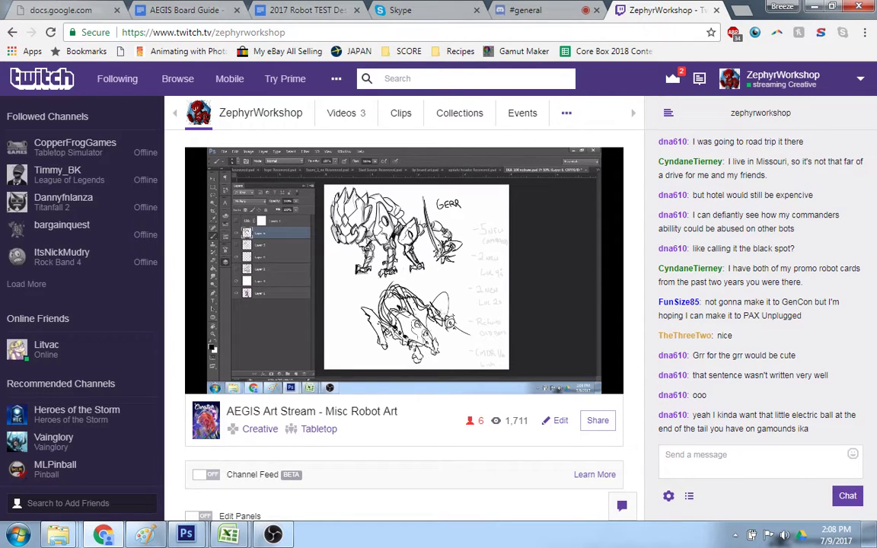
key(alt+Tab)
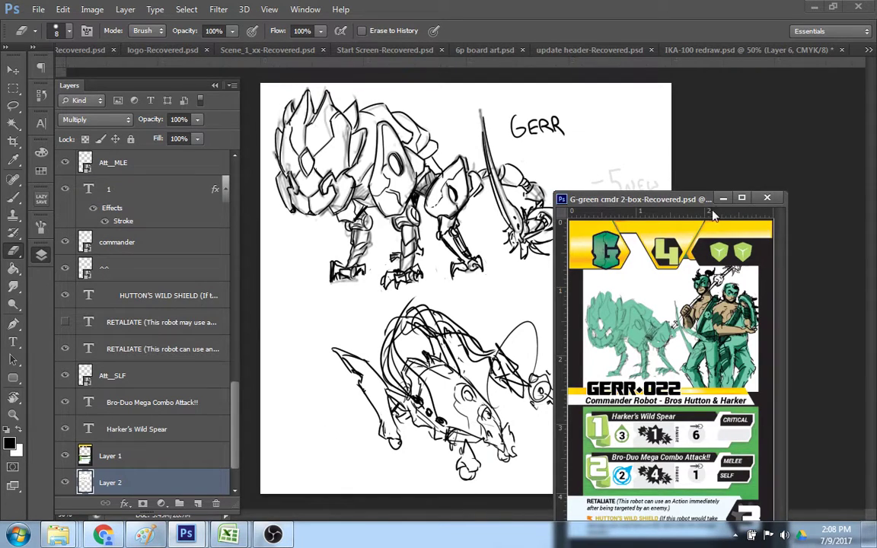
click(724, 198)
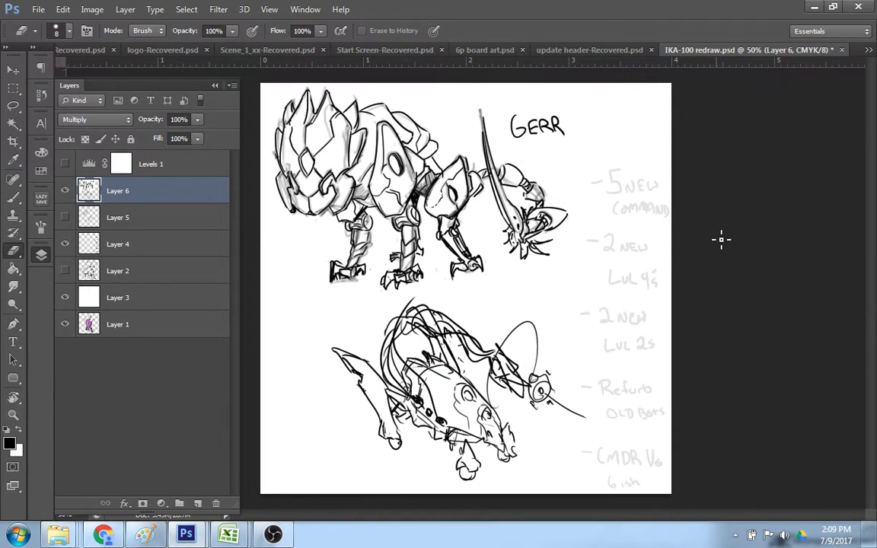
- Sketch curved arcs around the lower robot's tail end to form a ring reaching the orb
key(b)
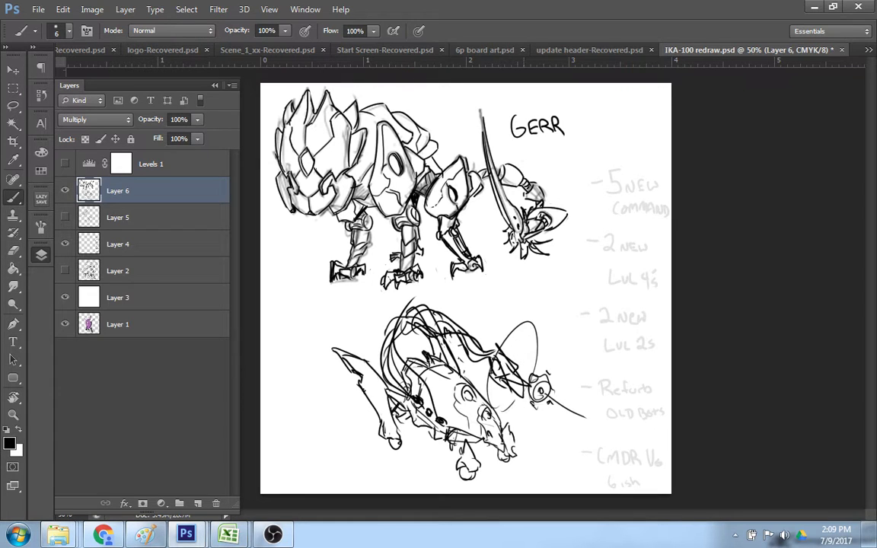
mouse_move(508, 407)
mouse_down()
mouse_move(524, 396)
mouse_move(532, 314)
mouse_up()
key(ctrl+z)
mouse_move(495, 406)
mouse_down()
mouse_move(522, 327)
mouse_move(536, 372)
mouse_up()
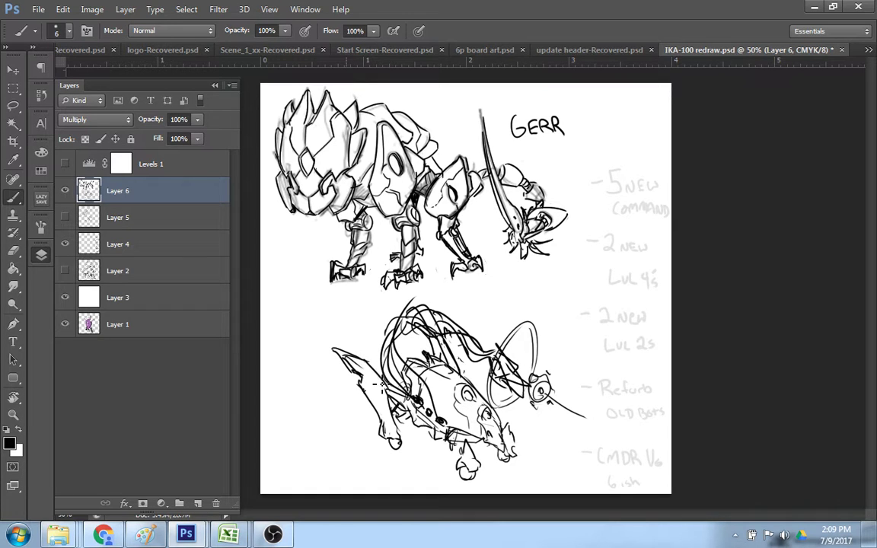
- Add inner contour lines to the lower robot's blade, neck and head panel
mouse_move(345, 352)
mouse_down()
mouse_move(376, 385)
mouse_move(384, 412)
mouse_up()
mouse_move(445, 337)
mouse_down()
mouse_move(455, 369)
mouse_move(452, 359)
mouse_up()
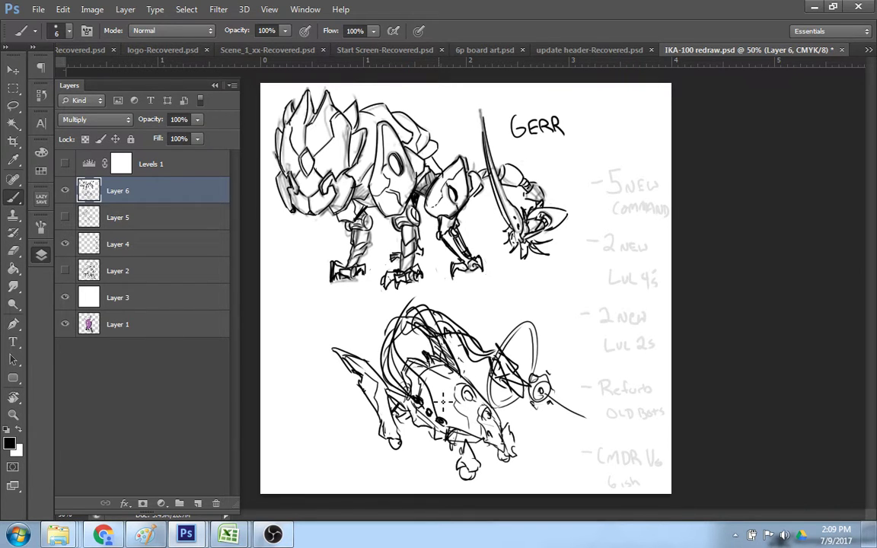
mouse_move(461, 415)
mouse_down()
mouse_move(467, 427)
mouse_move(490, 425)
mouse_up()
- Erase stray lines around the lower robot's head and redraw its side edge and the dark pointed crest
key(e)
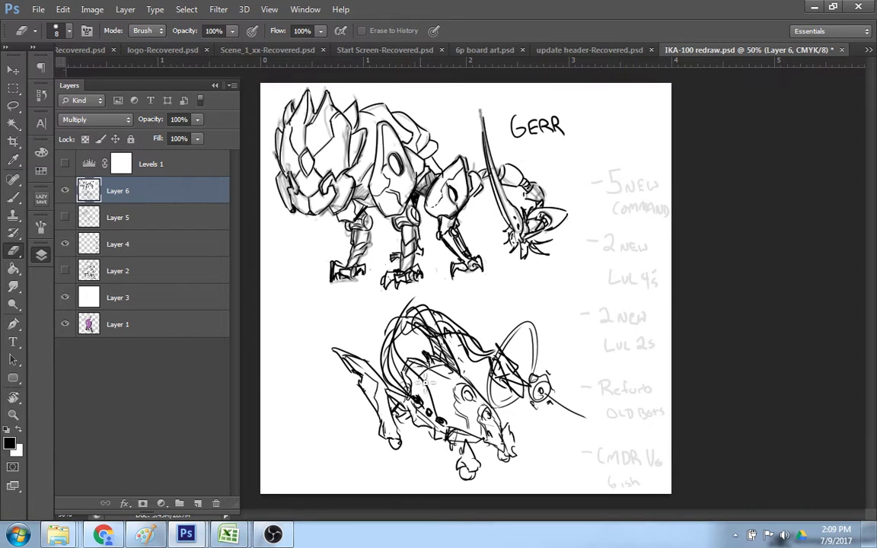
key(b)
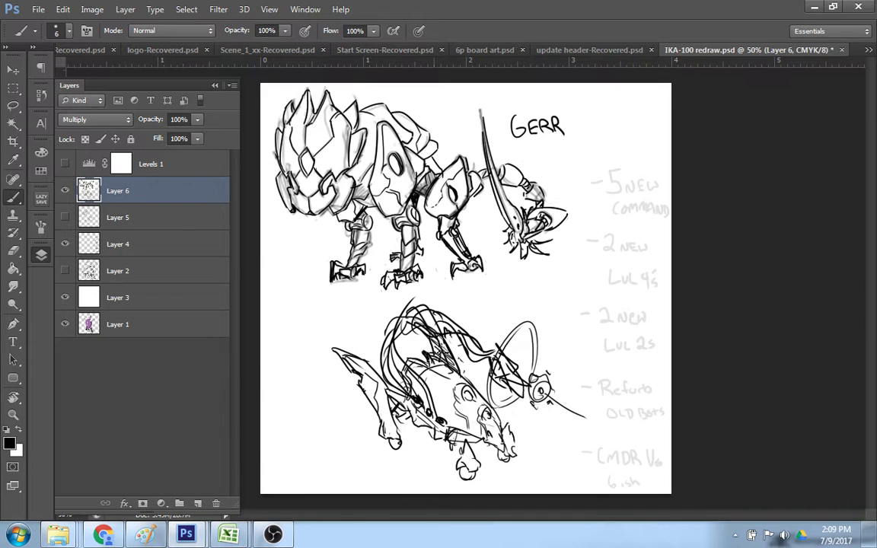
key(e)
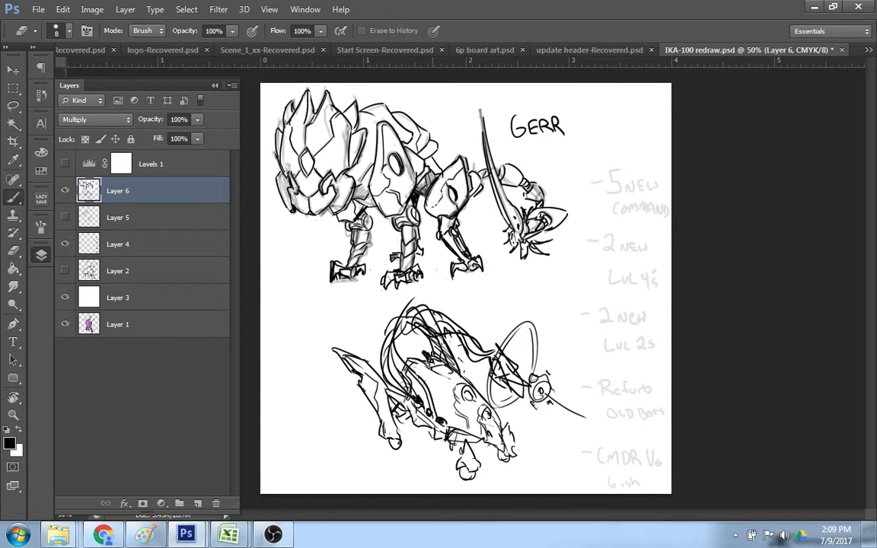
key(b)
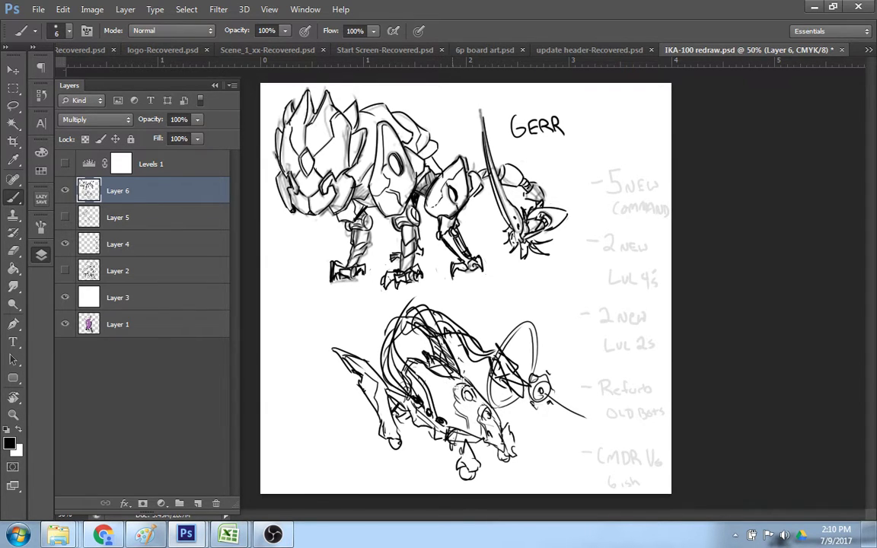
key(e)
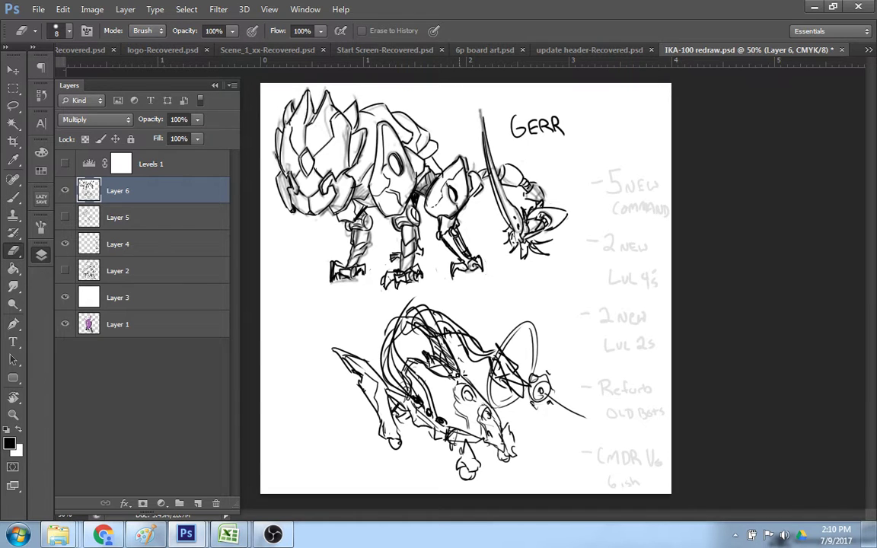
key(b)
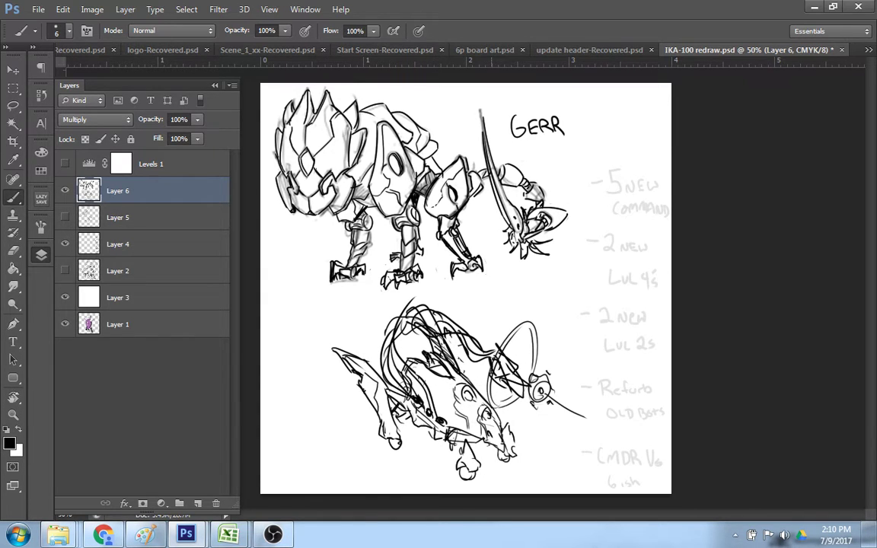
- Erase the jagged foot beside the lower robot's snout and redraw the snout's front edge
key(e)
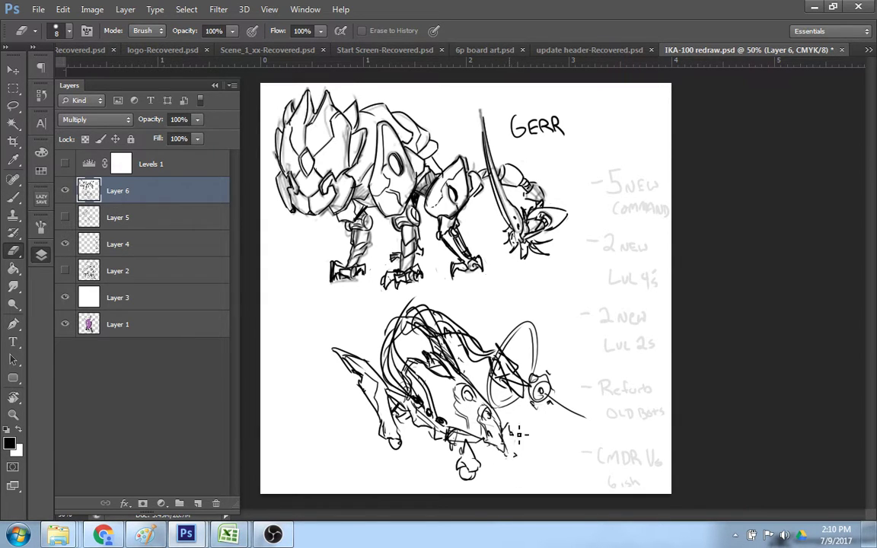
drag(517, 435, 515, 457)
drag(502, 421, 508, 437)
key(b)
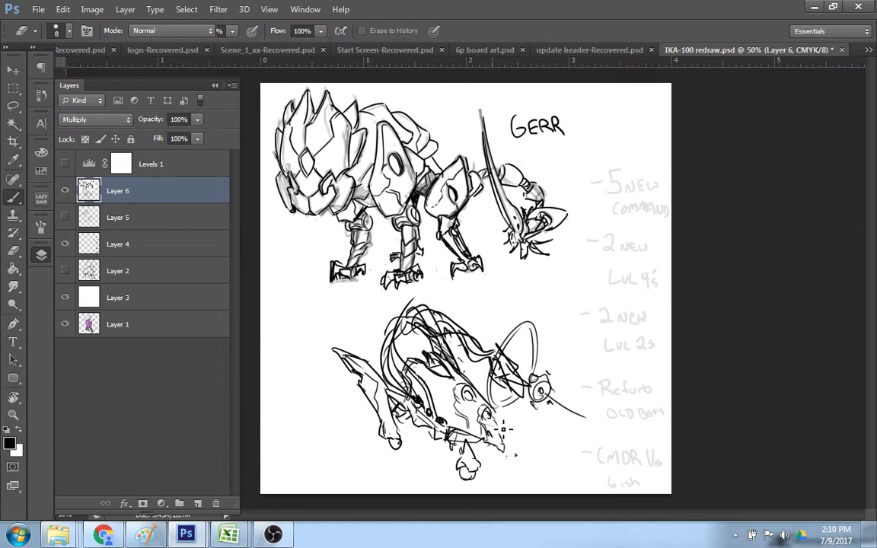
drag(492, 412, 505, 450)
key(ctrl+z)
- Sketch a rounded foot with a short upright limb just beyond the lower robot's snout
key(e)
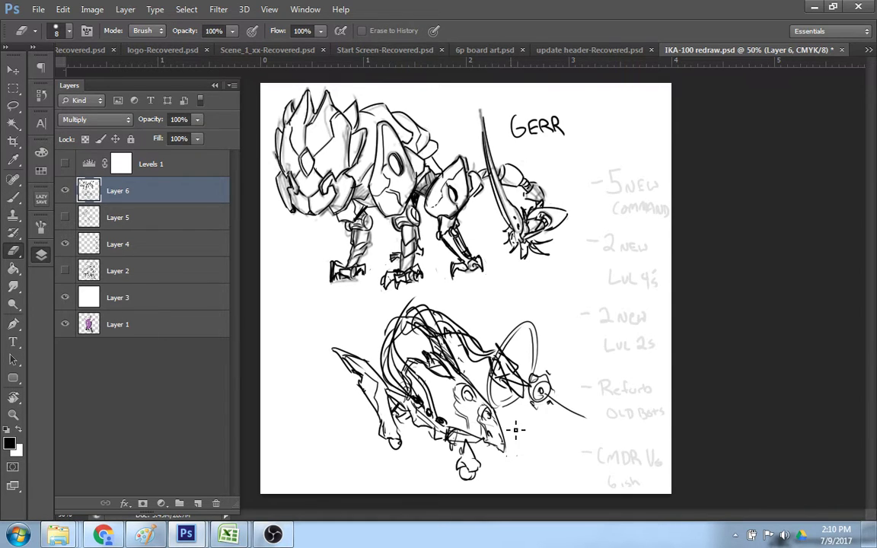
key(b)
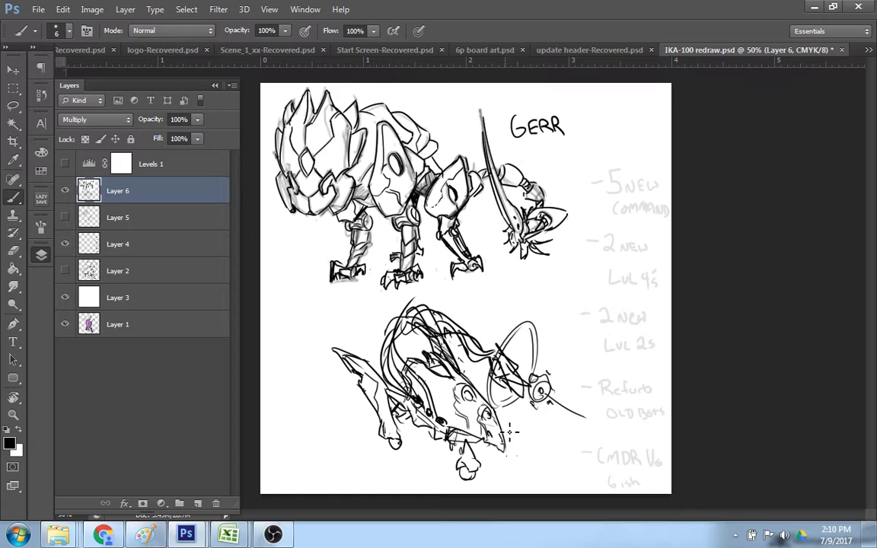
drag(513, 432, 514, 433)
key(ctrl+z)
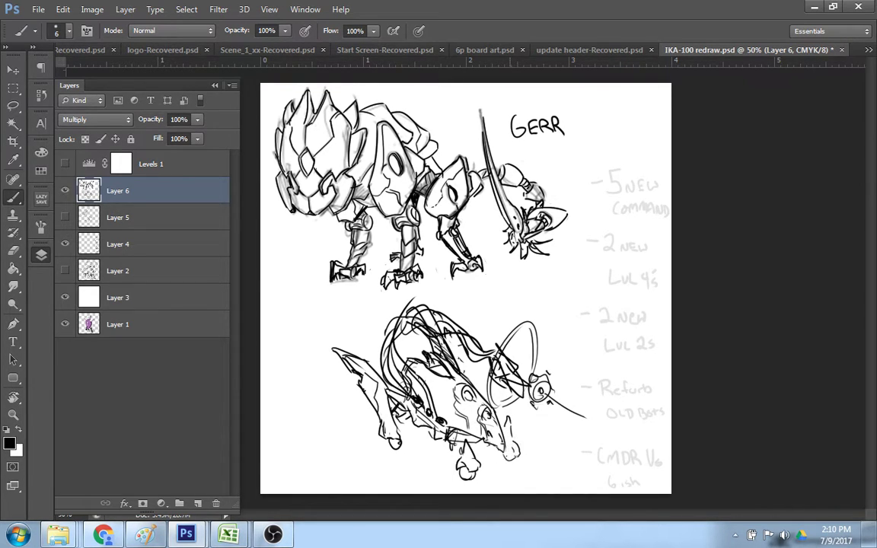
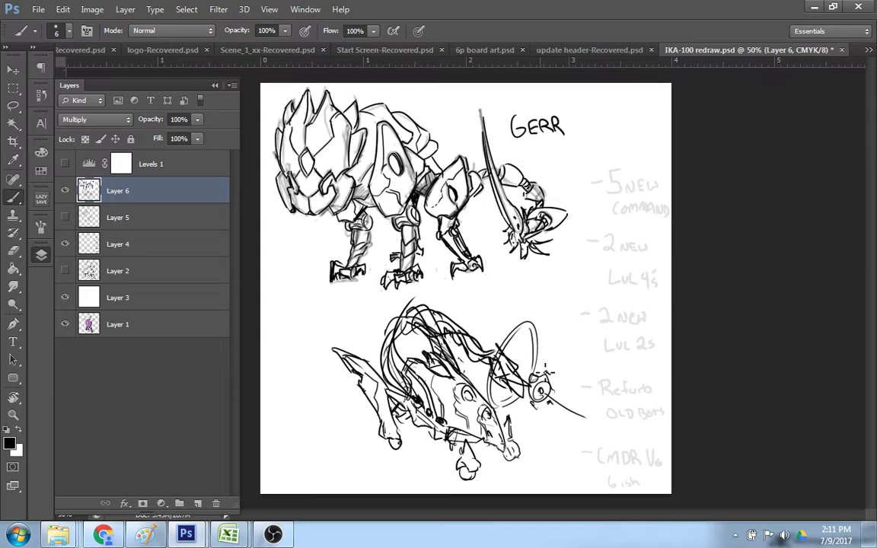
- Erase part of the tail orb's outline and redraw the orb with concentric inner circles
key(e)
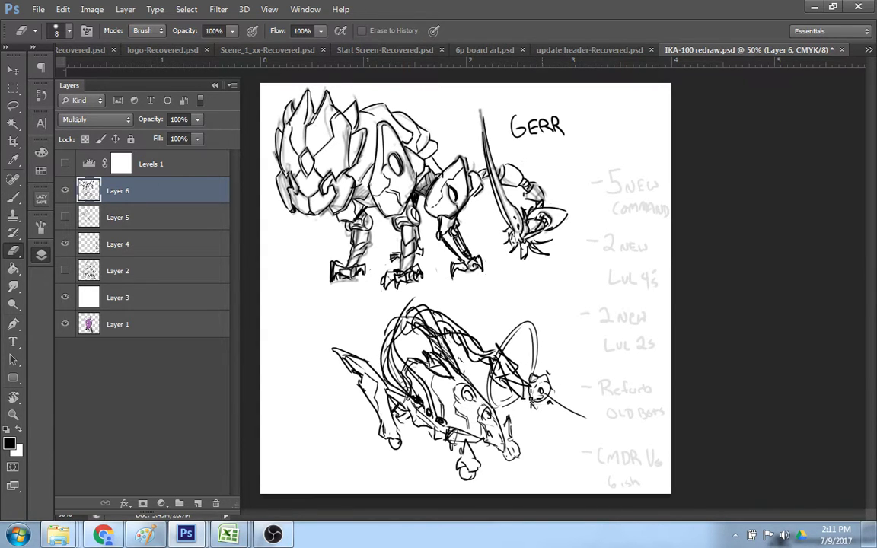
mouse_move(531, 397)
mouse_down()
mouse_move(535, 377)
mouse_move(530, 396)
mouse_up()
key(b)
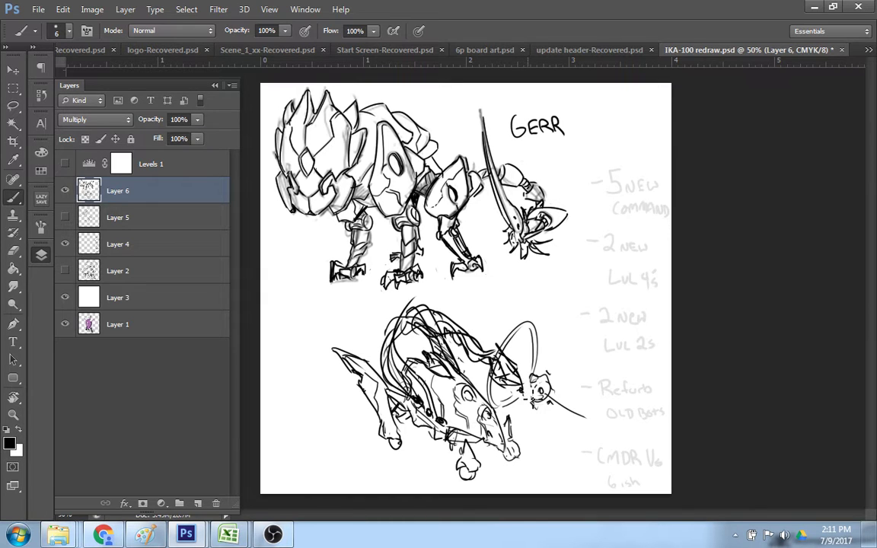
key(ctrl+alt+z)
key(ctrl+alt+z)
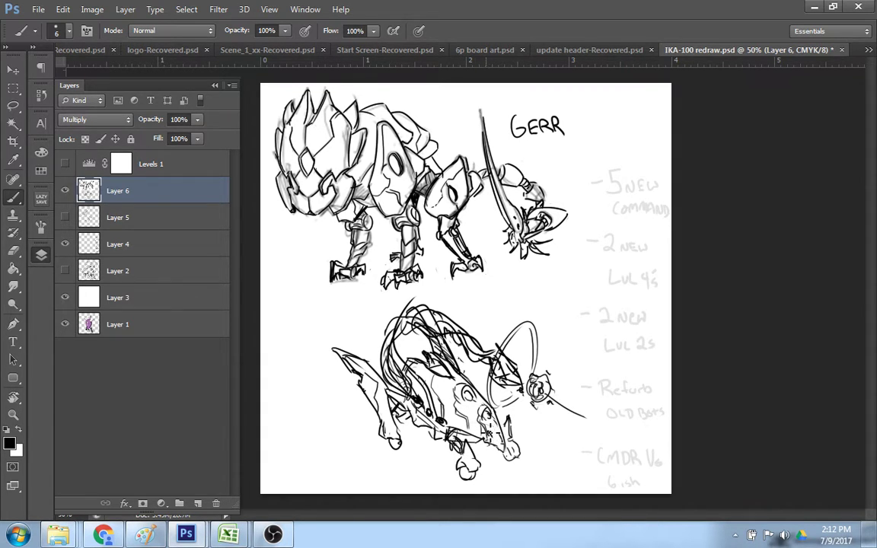
- Draw a curved limb with a hooked claw beneath the head and a line joining the small foot to the tail orb
mouse_move(459, 448)
mouse_down()
mouse_move(424, 442)
mouse_move(418, 453)
mouse_up()
key(ctrl+z)
drag(486, 435, 403, 457)
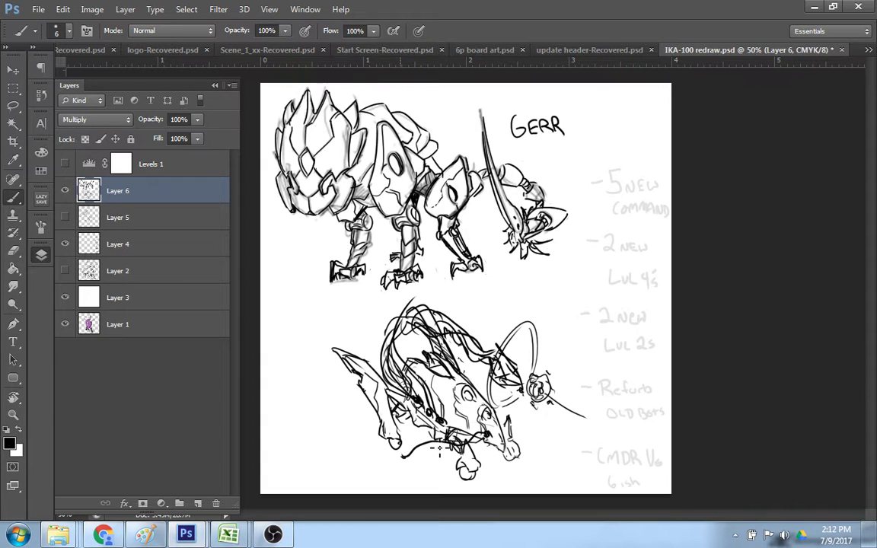
mouse_move(510, 437)
mouse_down()
mouse_move(541, 406)
mouse_move(519, 419)
mouse_up()
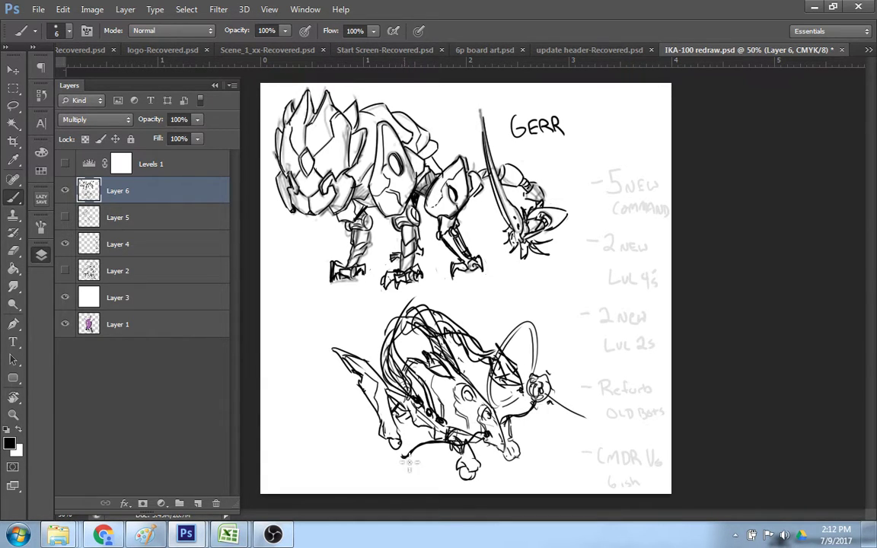
mouse_move(412, 451)
mouse_down()
mouse_move(390, 457)
mouse_move(408, 457)
mouse_up()
- Touch up the lower robot's small foot, blade joint and tail orb by erasing and redrawing lines
key(e)
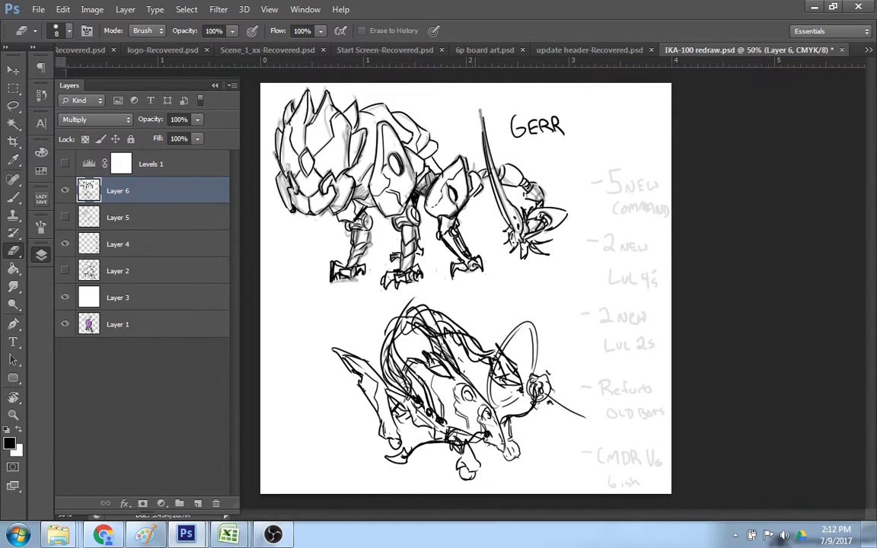
key(b)
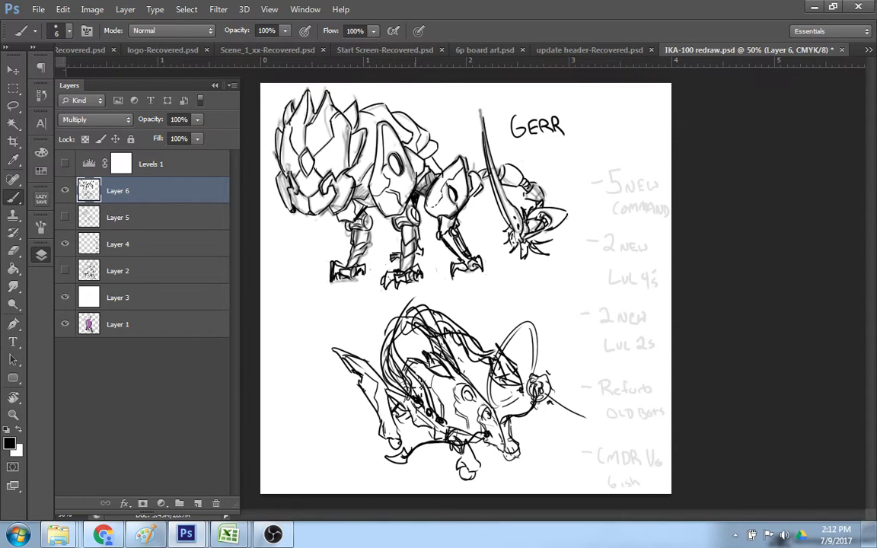
key(e)
mouse_move(396, 451)
mouse_down()
mouse_move(398, 440)
mouse_move(390, 445)
mouse_up()
key(b)
- Move the Layer 6 robot sketches slightly up and to the left on the canvas
key(v)
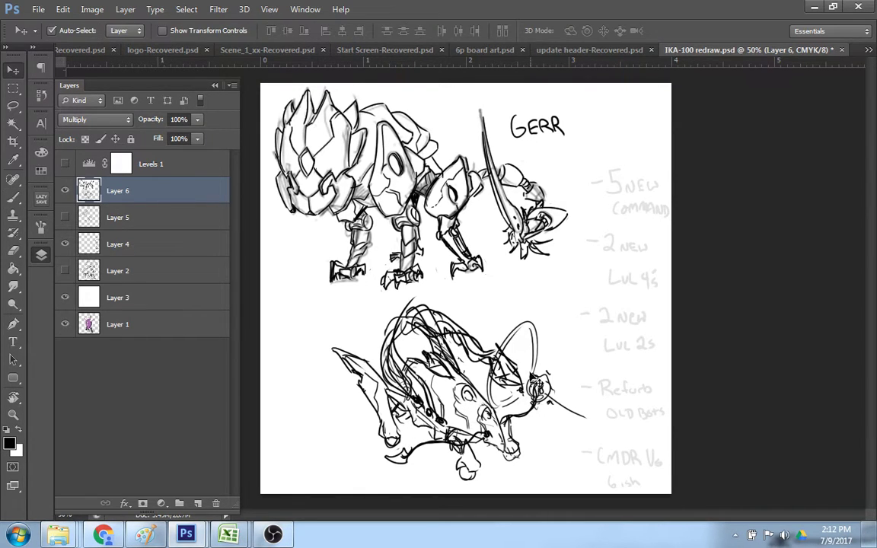
mouse_move(540, 417)
mouse_down()
mouse_move(517, 413)
mouse_move(537, 413)
mouse_up()
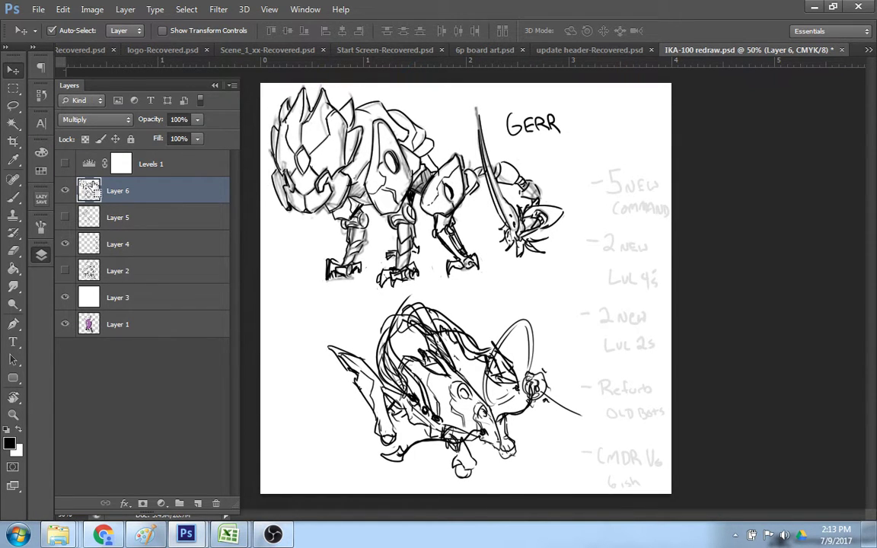
- Create a new layer above Layer 6 and hide Layer 6 to leave the drawing area blank
key(ctrl+shift+n)
key(Return)
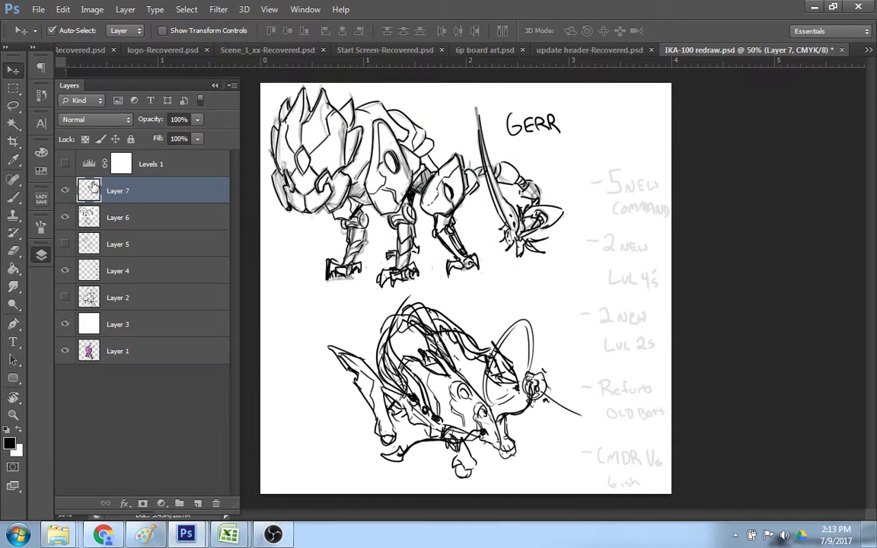
click(65, 219)
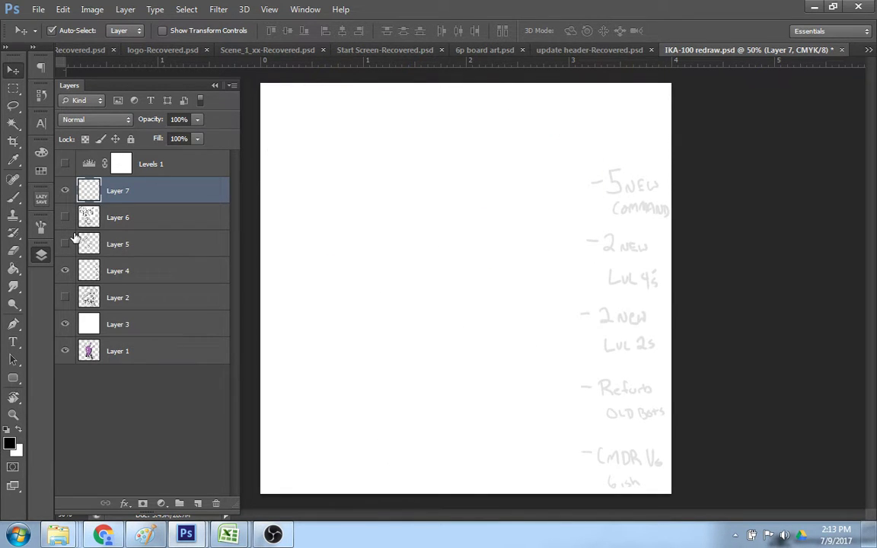
key(b)
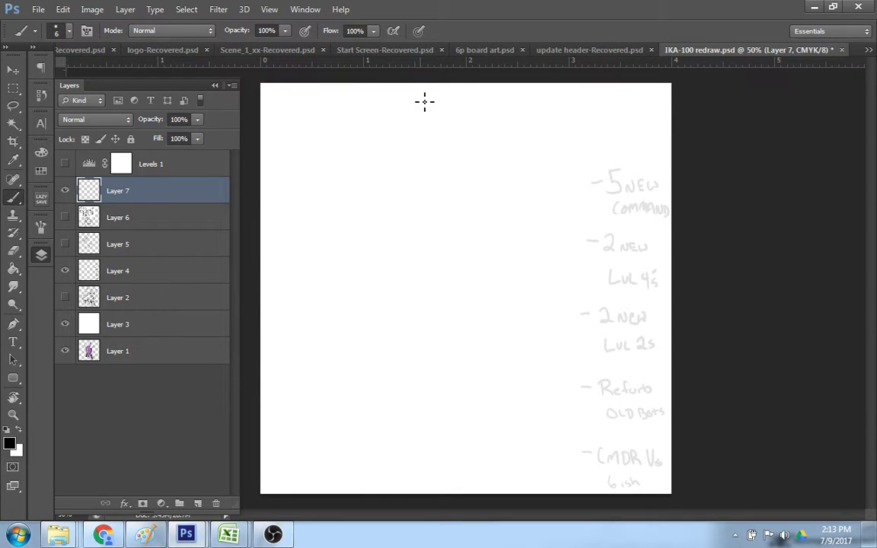
drag(402, 157, 412, 127)
mouse_move(373, 185)
mouse_down()
mouse_move(374, 177)
mouse_move(386, 120)
mouse_up()
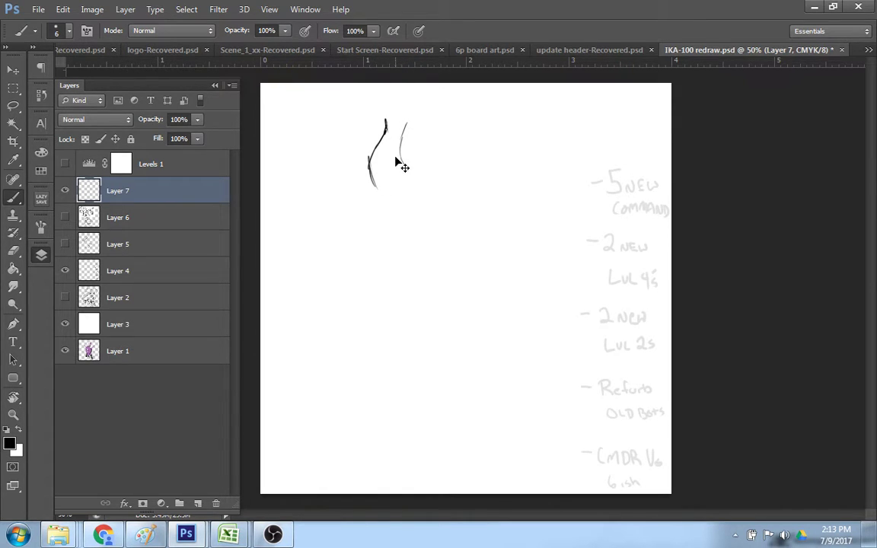
key(ctrl+alt+z)
key(ctrl+alt+z)
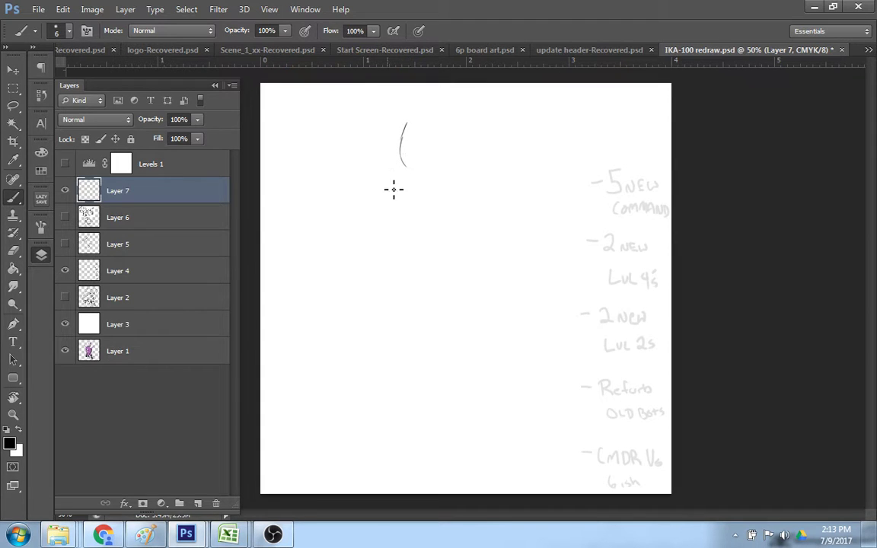
mouse_move(381, 183)
mouse_down()
mouse_move(392, 121)
mouse_move(411, 134)
mouse_move(405, 114)
mouse_move(421, 155)
mouse_up()
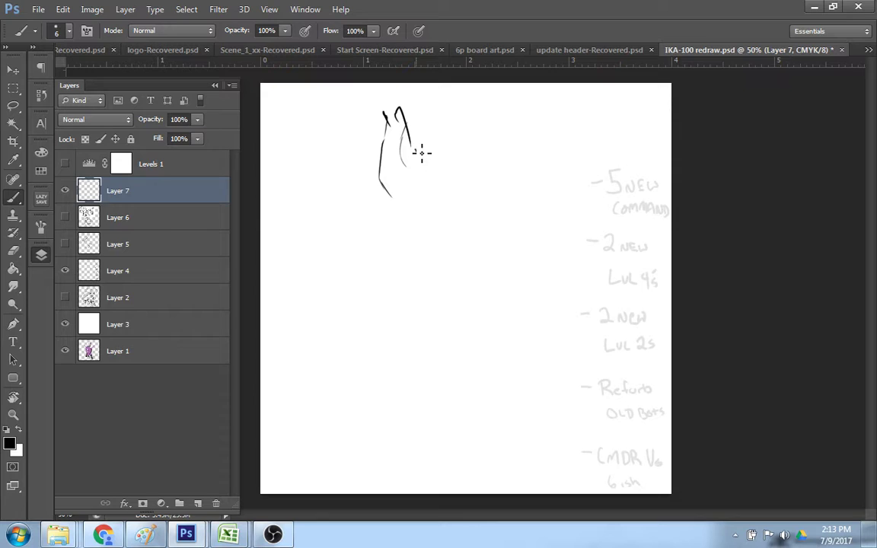
key(ctrl+alt+z)
key(ctrl+alt+z)
key(e)
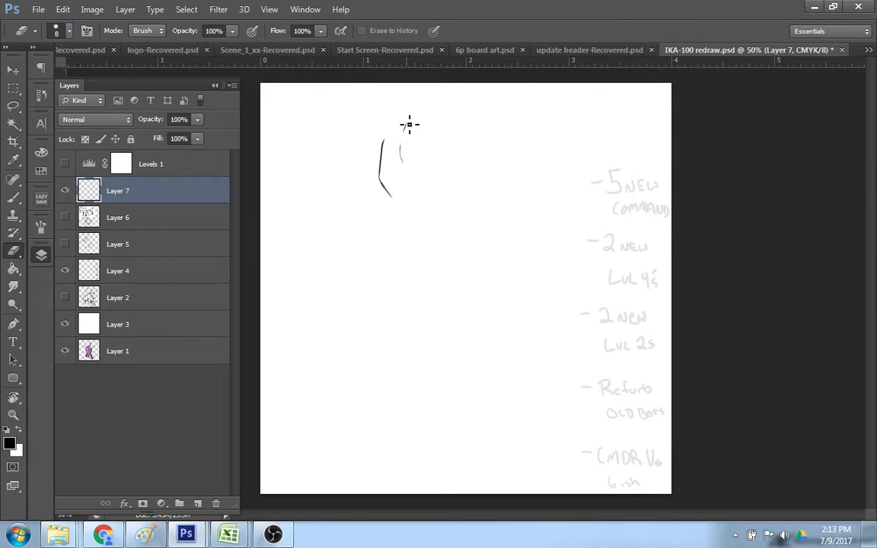
mouse_move(404, 149)
mouse_down()
mouse_move(390, 208)
mouse_move(380, 150)
mouse_move(388, 184)
mouse_move(405, 181)
mouse_up()
key(b)
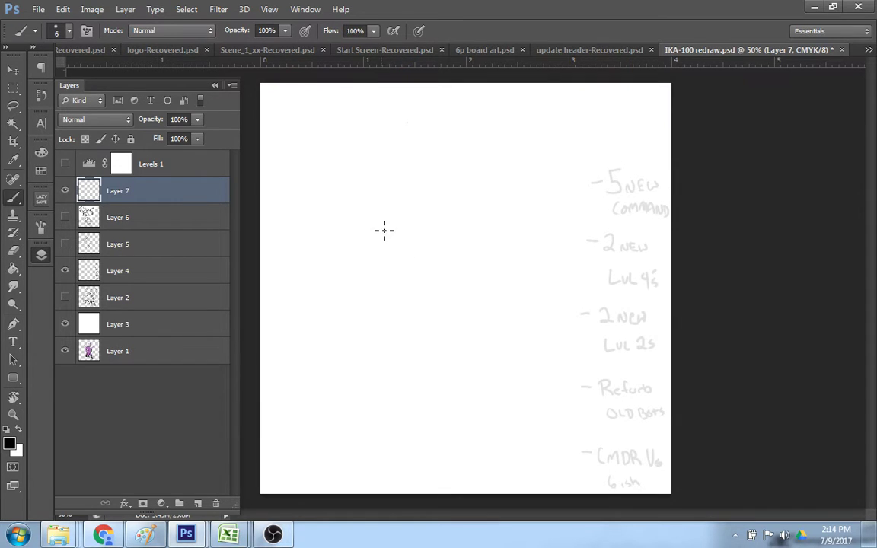
drag(375, 250, 376, 284)
drag(381, 216, 379, 236)
key(ctrl+alt+z)
key(ctrl+alt+z)
key(ctrl+alt+z)
mouse_move(345, 441)
mouse_down()
mouse_move(354, 345)
mouse_move(383, 352)
mouse_move(383, 390)
mouse_up()
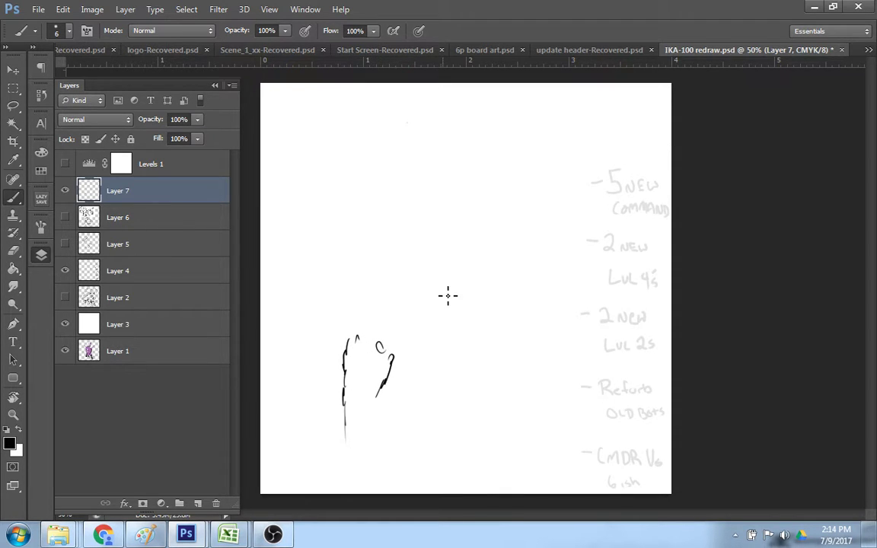
key(ctrl+z)
key(ctrl+alt+z)
key(ctrl+alt+z)
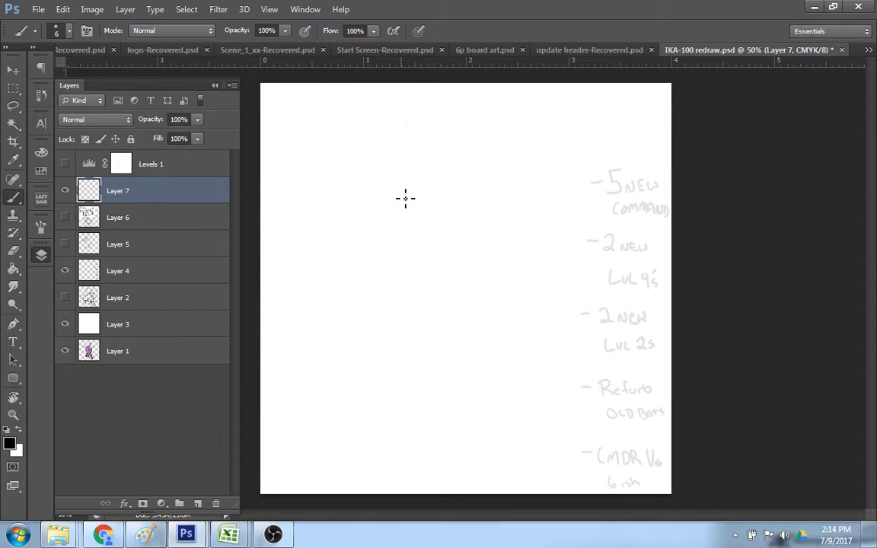
mouse_move(401, 210)
mouse_down()
mouse_move(429, 160)
mouse_move(450, 183)
mouse_move(444, 177)
mouse_move(446, 204)
mouse_up()
key(ctrl+z)
key(ctrl+alt+z)
key(ctrl+alt+z)
drag(393, 178, 408, 138)
mouse_move(403, 115)
mouse_down()
mouse_move(409, 130)
mouse_move(419, 124)
mouse_move(442, 175)
mouse_move(418, 248)
mouse_up()
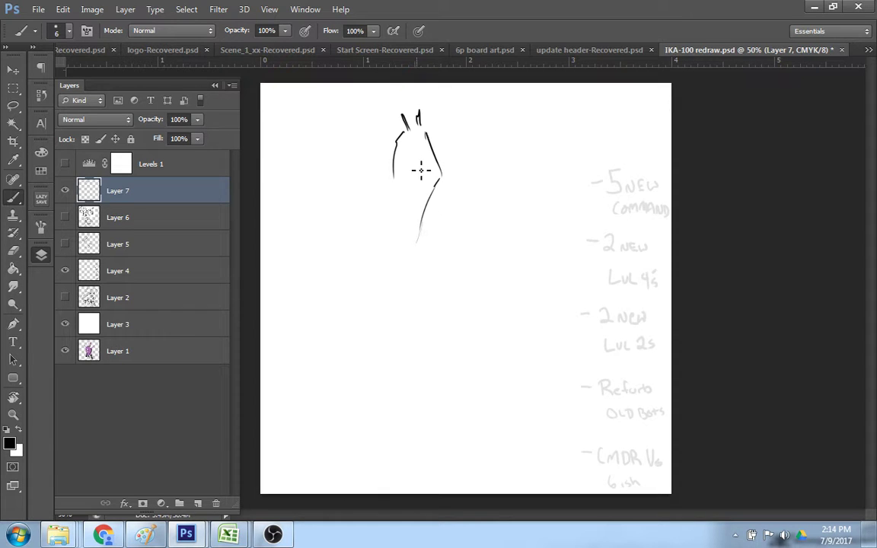
mouse_move(403, 169)
mouse_down()
mouse_move(403, 199)
mouse_move(404, 164)
mouse_move(418, 205)
mouse_move(427, 206)
mouse_move(441, 181)
mouse_move(447, 199)
mouse_move(414, 270)
mouse_move(439, 200)
mouse_move(412, 243)
mouse_up()
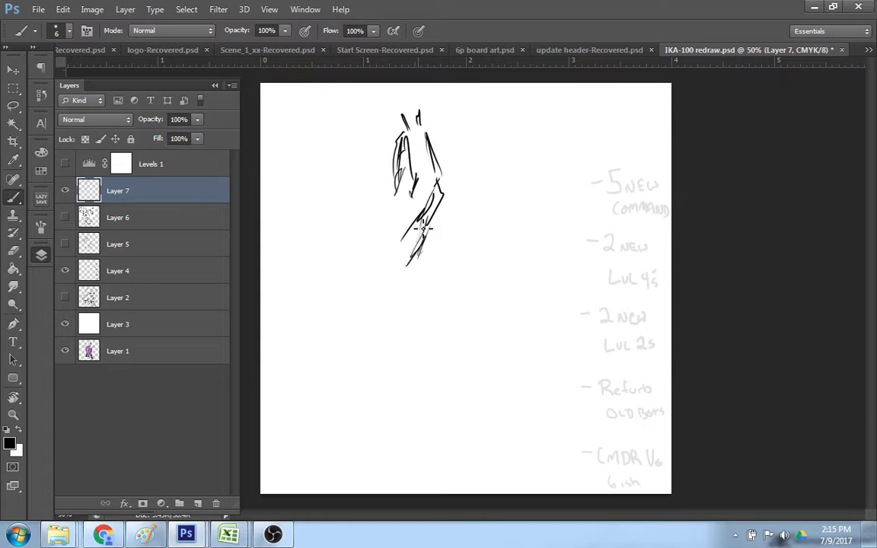
key(e)
mouse_move(404, 278)
mouse_down()
mouse_move(422, 223)
mouse_move(399, 263)
mouse_move(444, 196)
mouse_move(446, 206)
mouse_move(457, 203)
mouse_move(413, 276)
mouse_move(419, 244)
mouse_move(415, 280)
mouse_move(442, 208)
mouse_move(450, 135)
mouse_move(440, 115)
mouse_move(434, 167)
mouse_move(425, 131)
mouse_move(409, 206)
mouse_move(404, 180)
mouse_move(417, 116)
mouse_move(444, 175)
mouse_move(441, 156)
mouse_move(430, 205)
mouse_move(402, 170)
mouse_move(398, 227)
mouse_move(387, 176)
mouse_move(403, 144)
mouse_move(416, 206)
mouse_move(435, 124)
mouse_up()
key(bracketright)
key(bracketright)
key(bracketright)
key(bracketright)
key(bracketright)
key(bracketright)
- Sketch a leaf-shaped robot head with small spikes on top and curved lines converging at its pointed base near the canvas's upper left
key(b)
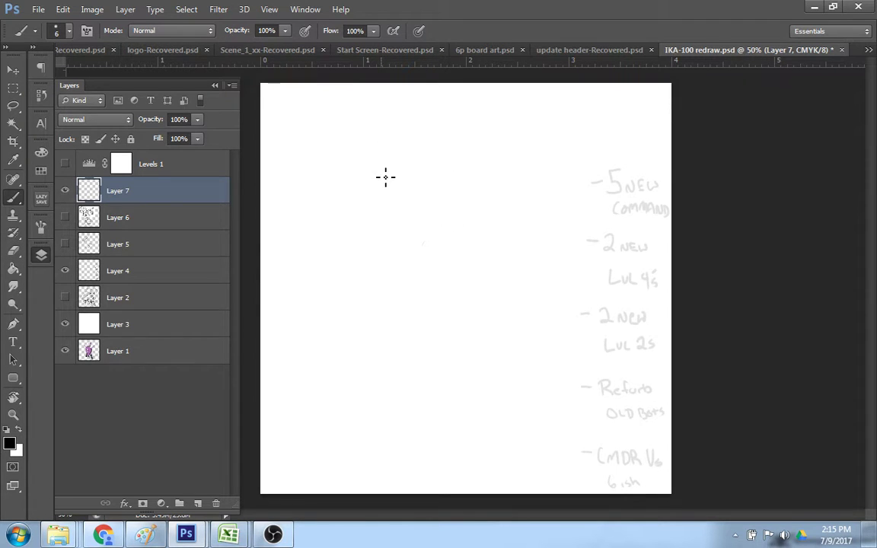
mouse_move(345, 158)
mouse_down()
mouse_move(369, 108)
mouse_move(378, 159)
mouse_up()
drag(381, 113, 384, 118)
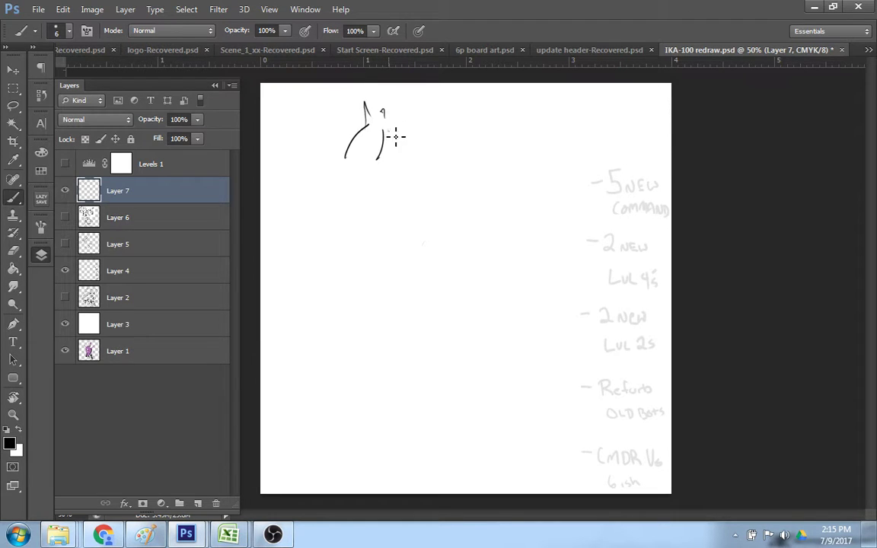
mouse_move(392, 179)
mouse_down()
mouse_move(373, 197)
mouse_move(358, 196)
mouse_move(346, 158)
mouse_up()
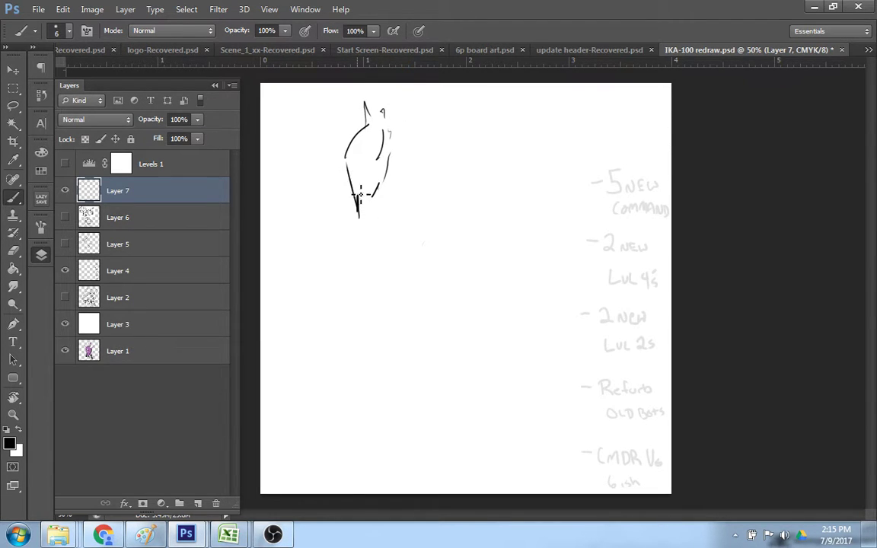
mouse_move(357, 195)
mouse_down()
mouse_move(355, 145)
mouse_move(358, 204)
mouse_move(391, 114)
mouse_up()
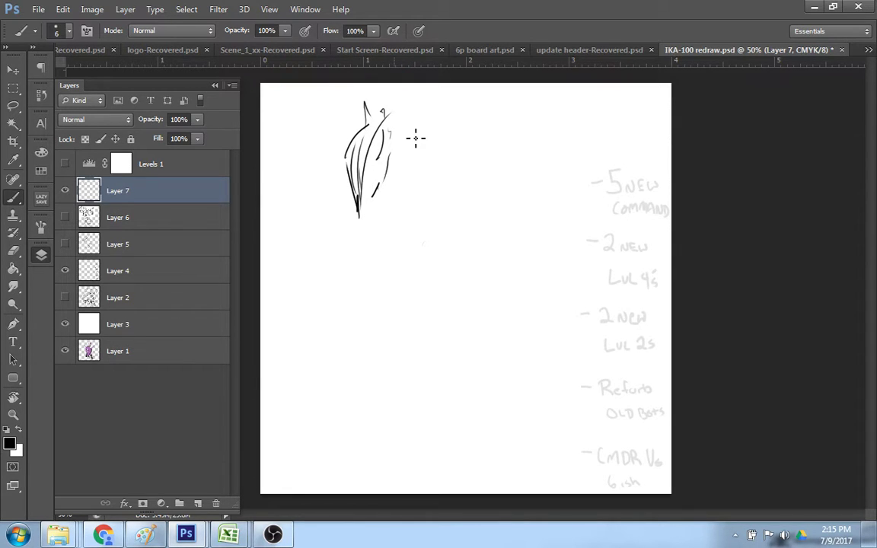
- Add an angular outline and more curved panel lines to the leaf-shaped head, and thicken the strokes at its lower tip
drag(359, 196, 392, 142)
mouse_move(388, 120)
mouse_down()
mouse_move(404, 158)
mouse_move(395, 196)
mouse_move(411, 173)
mouse_move(398, 191)
mouse_move(372, 192)
mouse_move(368, 205)
mouse_move(377, 199)
mouse_move(357, 176)
mouse_move(359, 209)
mouse_move(347, 166)
mouse_up()
mouse_move(360, 210)
mouse_down()
mouse_move(391, 202)
mouse_move(405, 162)
mouse_up()
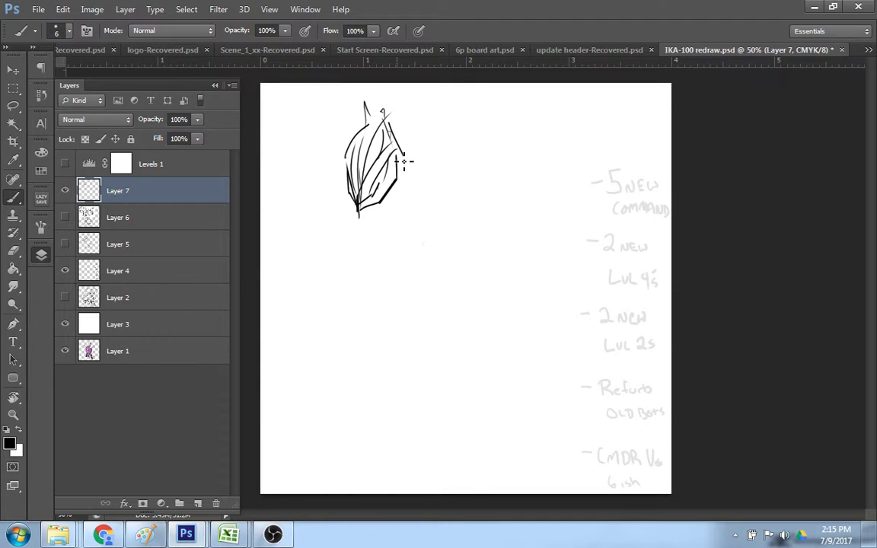
mouse_move(358, 206)
mouse_down()
mouse_move(367, 191)
mouse_move(364, 215)
mouse_up()
drag(367, 210, 402, 201)
key(ctrl+z)
drag(364, 210, 397, 208)
- Rough in a second robot beside the leaf-shaped head, with a peaked hood, a tapering torso and narrow pointed legs
mouse_move(444, 143)
mouse_down()
mouse_move(444, 187)
mouse_move(501, 218)
mouse_move(495, 207)
mouse_up()
mouse_move(471, 136)
mouse_down()
mouse_move(475, 165)
mouse_move(501, 109)
mouse_move(512, 141)
mouse_up()
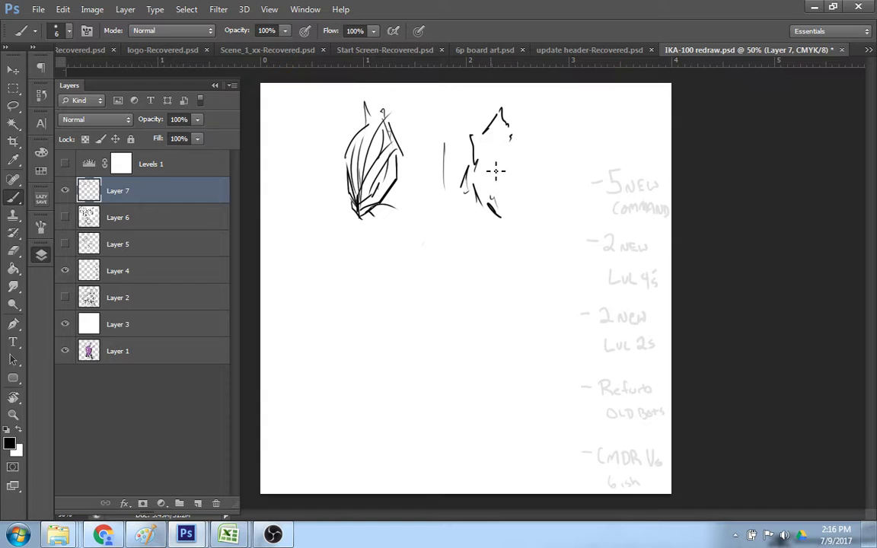
drag(493, 163, 492, 176)
mouse_move(480, 217)
mouse_down()
mouse_move(504, 252)
mouse_move(504, 295)
mouse_up()
mouse_move(508, 221)
mouse_down()
mouse_move(535, 277)
mouse_move(525, 264)
mouse_move(520, 201)
mouse_up()
mouse_move(513, 156)
mouse_down()
mouse_move(527, 193)
mouse_move(521, 239)
mouse_up()
drag(521, 245, 506, 309)
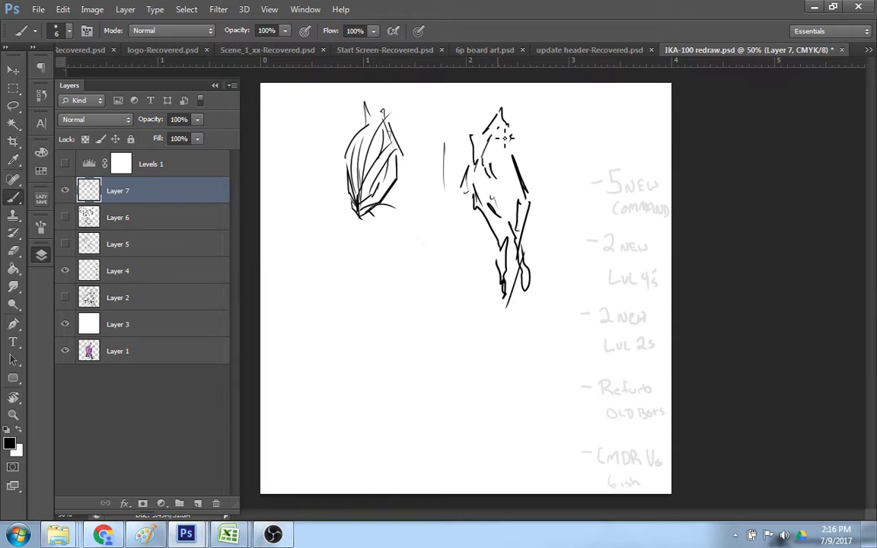
- Draw a pointed oval face opening inside the second robot's hood, with a jagged lower edge
drag(506, 138, 512, 154)
drag(503, 172, 516, 160)
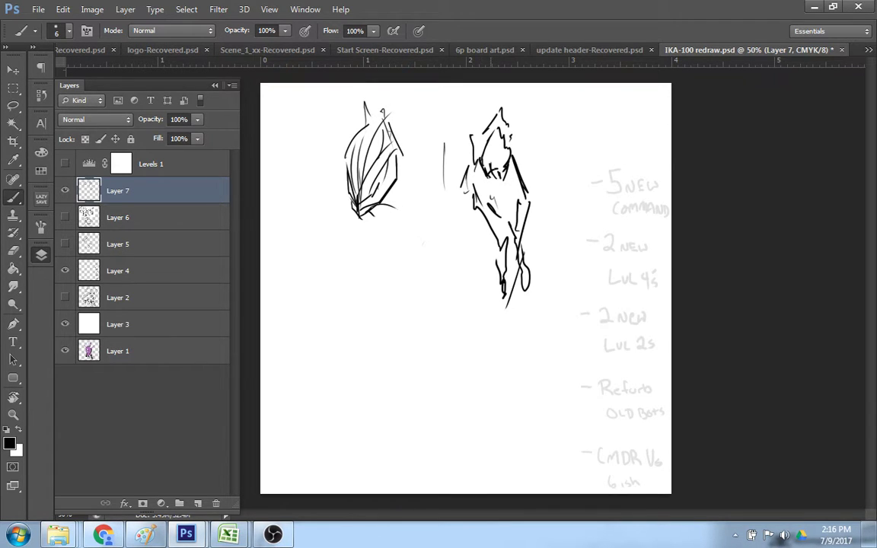
mouse_move(518, 168)
mouse_down()
mouse_move(510, 143)
mouse_move(493, 172)
mouse_up()
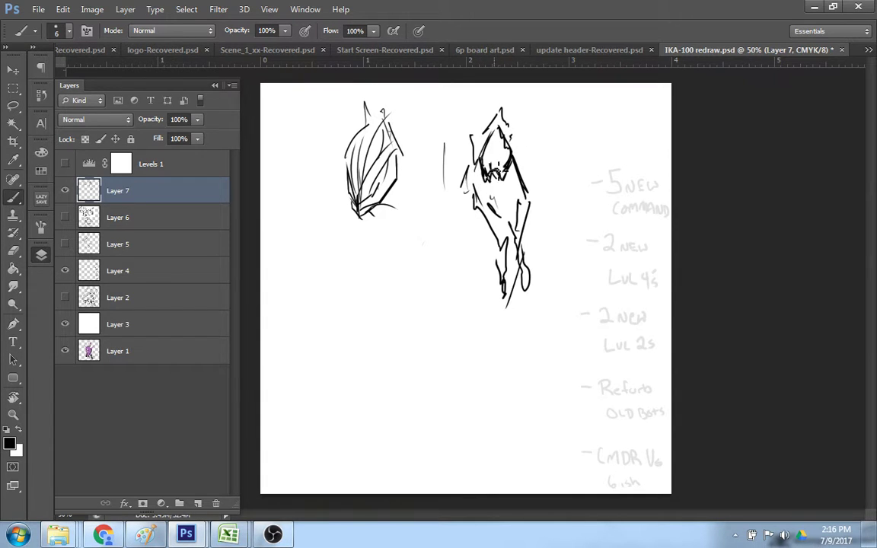
drag(501, 180, 507, 187)
- Clean up the face opening by erasing rough strokes and redrawing its curved side and notched lower edge
key(e)
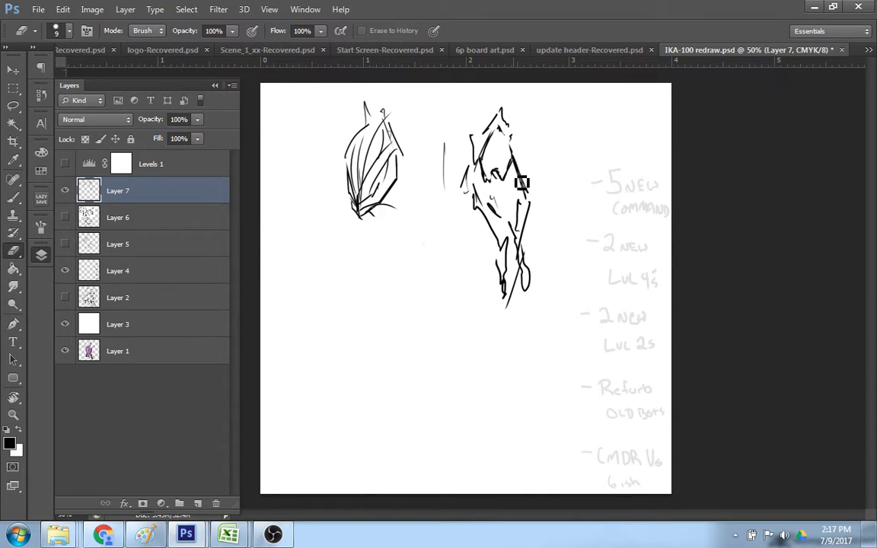
key(b)
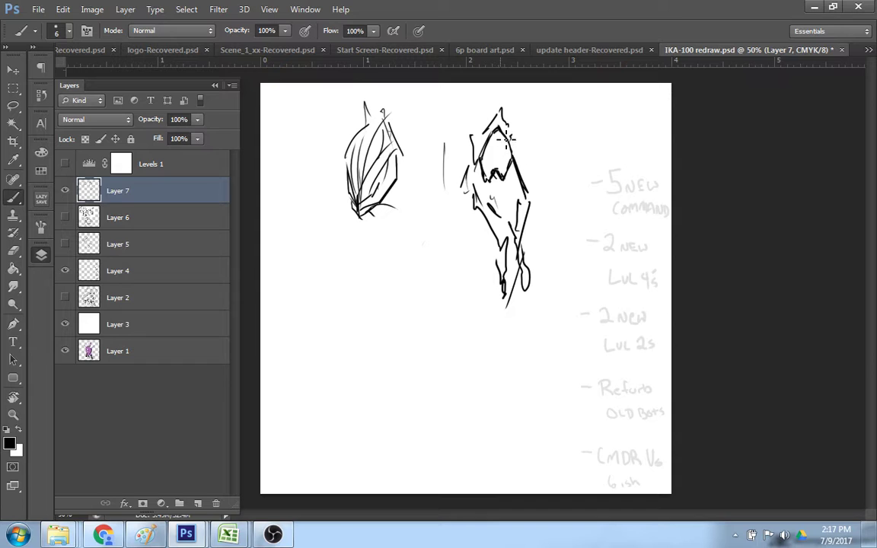
drag(505, 133, 514, 157)
key(e)
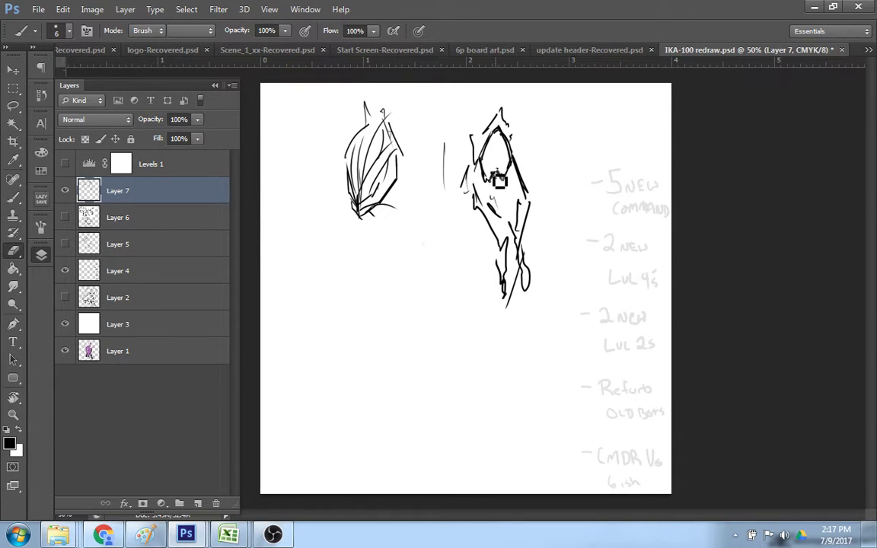
key(e)
- Outline both sides of the hood and sketch an arm on each side of the second robot's torso
key(b)
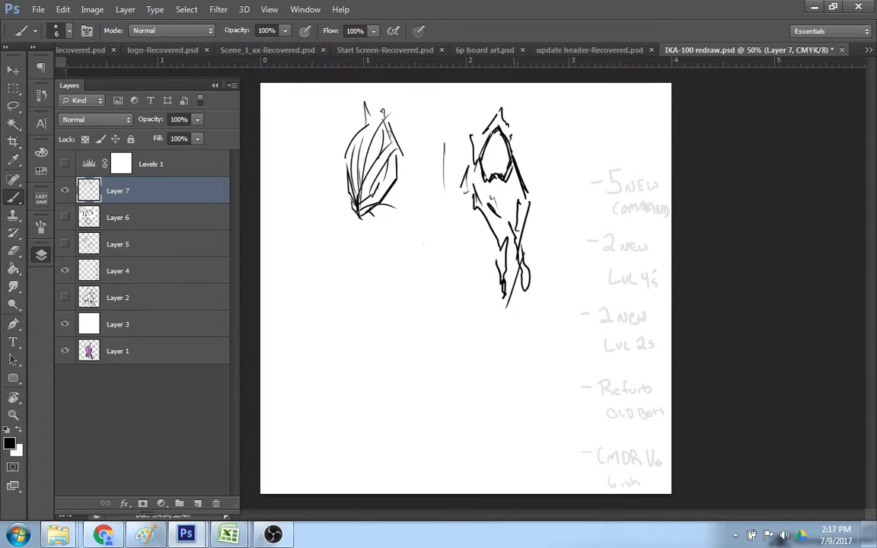
drag(518, 168, 518, 134)
drag(475, 168, 485, 130)
mouse_move(462, 190)
mouse_down()
mouse_move(468, 182)
mouse_move(466, 196)
mouse_move(445, 194)
mouse_up()
mouse_move(541, 185)
mouse_down()
mouse_move(533, 183)
mouse_move(548, 189)
mouse_move(543, 177)
mouse_up()
mouse_move(454, 202)
mouse_down()
mouse_move(454, 227)
mouse_move(465, 213)
mouse_move(435, 243)
mouse_up()
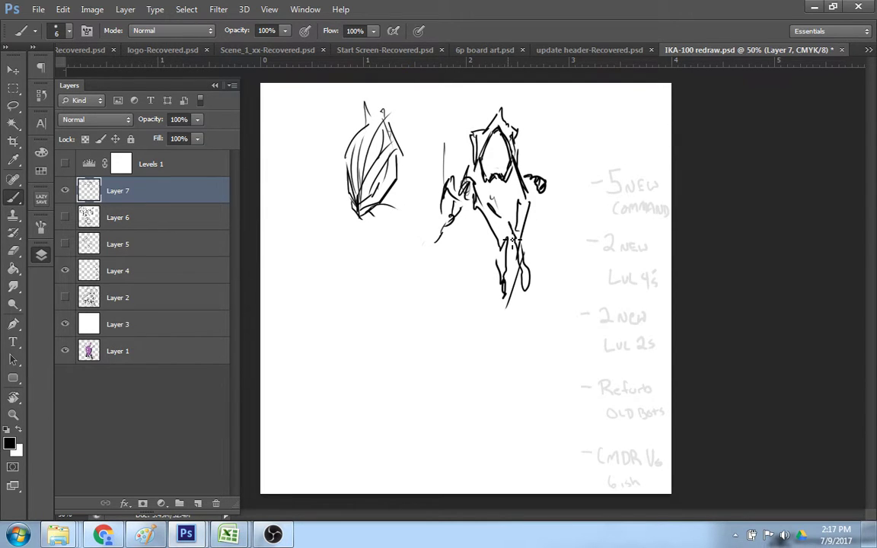
- Enlarge the eraser and remove the second robot's narrow legs below the torso
key(e)
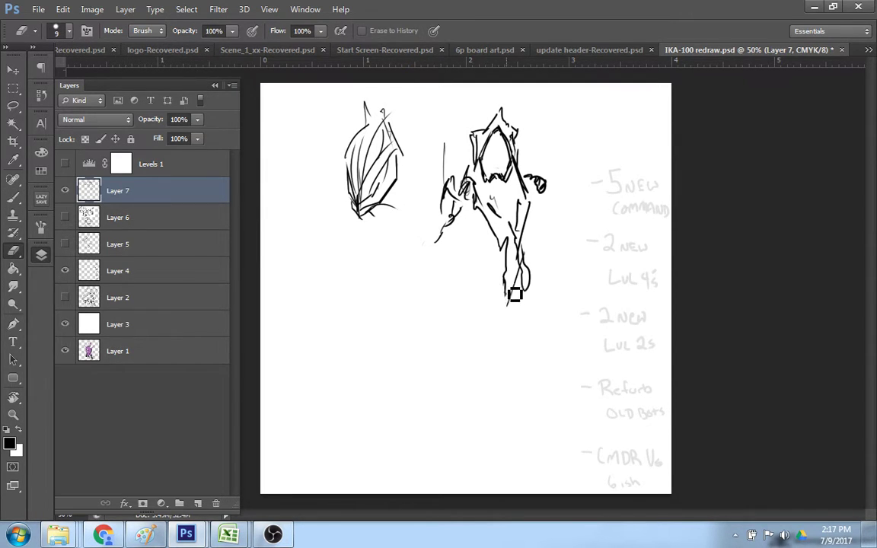
key(bracketright)
key(bracketright)
key(bracketright)
key(bracketright)
key(bracketright)
key(bracketright)
mouse_move(497, 238)
mouse_down()
mouse_move(508, 308)
mouse_move(523, 243)
mouse_move(519, 300)
mouse_move(555, 210)
mouse_up()
- Close the bottom of the torso and draw a segmented, tail-like limb extending down from it
key(b)
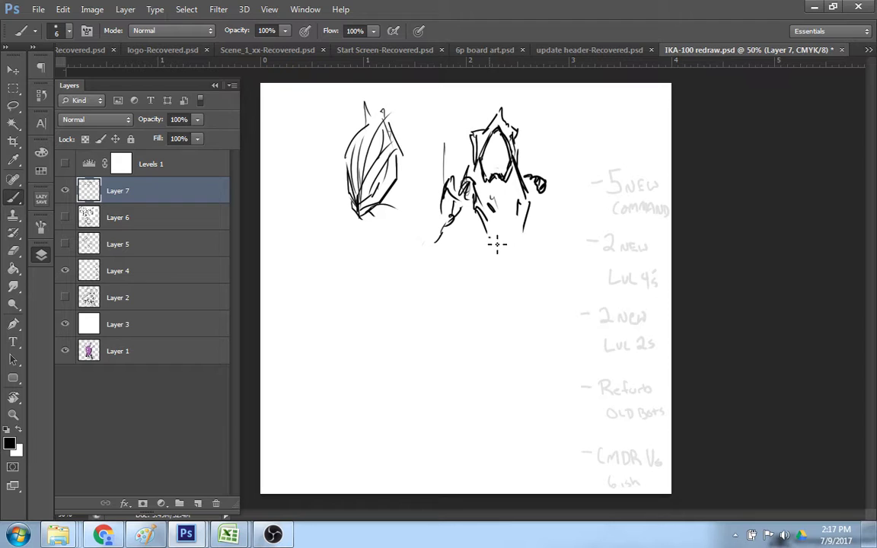
drag(494, 239, 528, 222)
mouse_move(494, 254)
mouse_down()
mouse_move(501, 244)
mouse_move(511, 263)
mouse_up()
drag(514, 267, 517, 256)
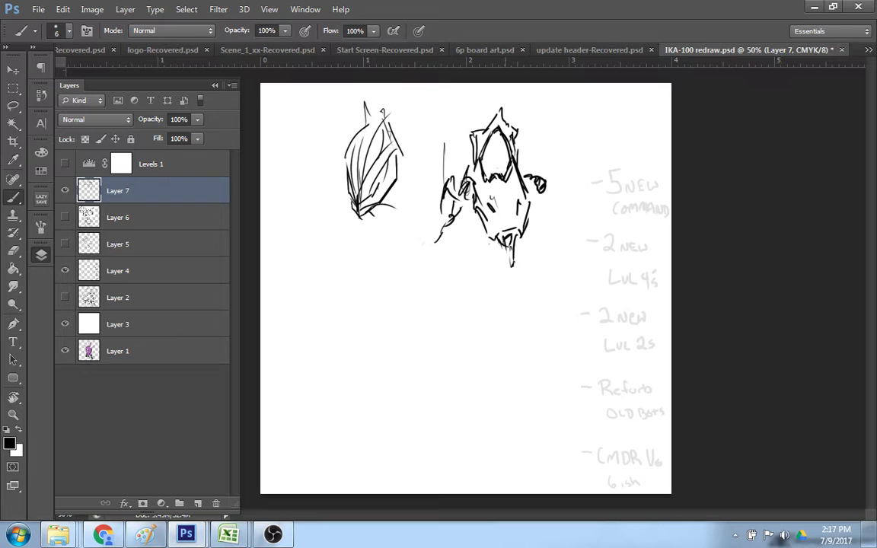
mouse_move(513, 267)
mouse_down()
mouse_move(517, 289)
mouse_move(505, 264)
mouse_move(509, 287)
mouse_up()
drag(502, 242, 511, 266)
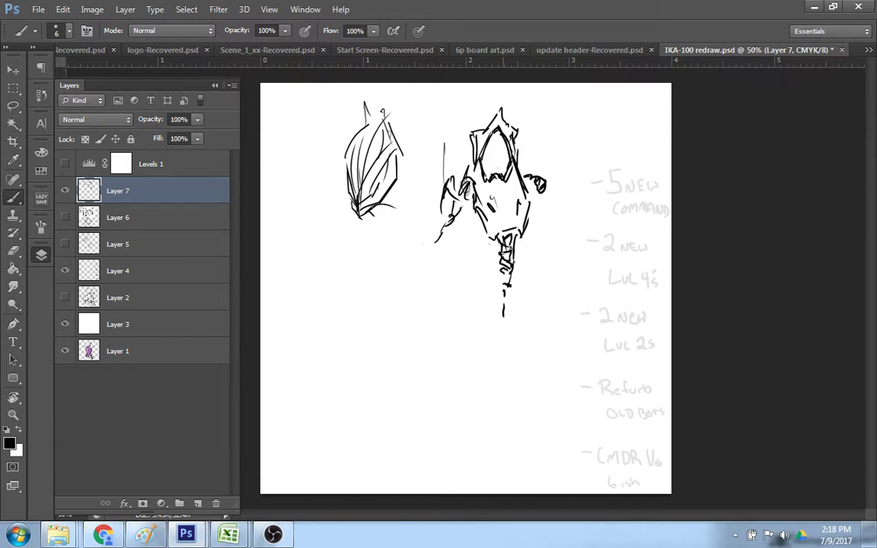
mouse_move(503, 317)
mouse_down()
mouse_move(505, 305)
mouse_move(510, 319)
mouse_move(496, 341)
mouse_move(507, 294)
mouse_up()
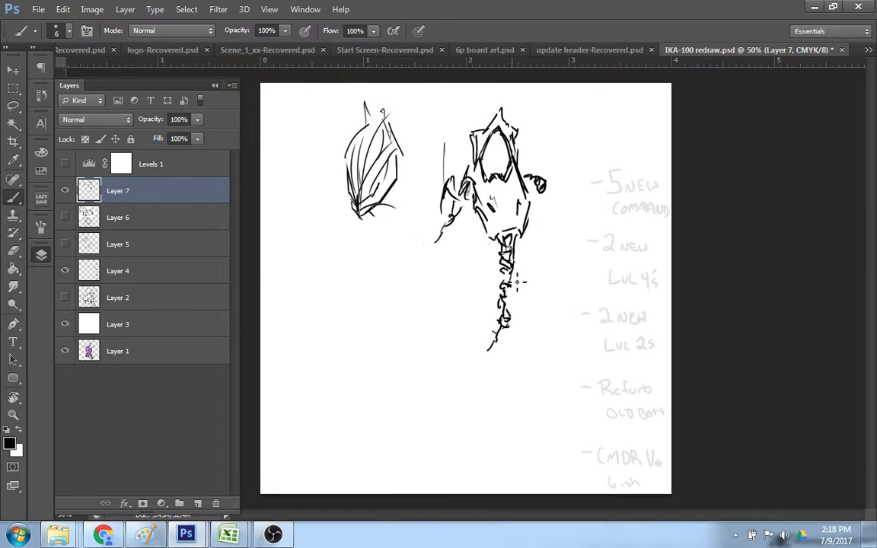
- Erase the lower end of the segmented limb and redraw it curling sideways, with short wavy marks beside it
key(e)
mouse_move(499, 346)
mouse_down()
mouse_move(491, 297)
mouse_move(480, 310)
mouse_move(528, 318)
mouse_move(548, 311)
mouse_move(542, 301)
mouse_move(519, 302)
mouse_up()
key(b)
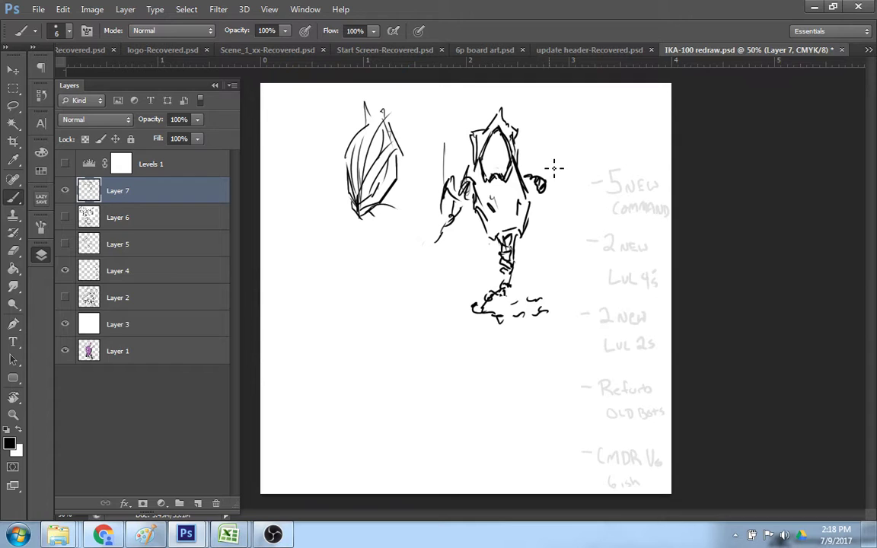
- Erase the second robot's arms and the stray vertical line beside them
key(e)
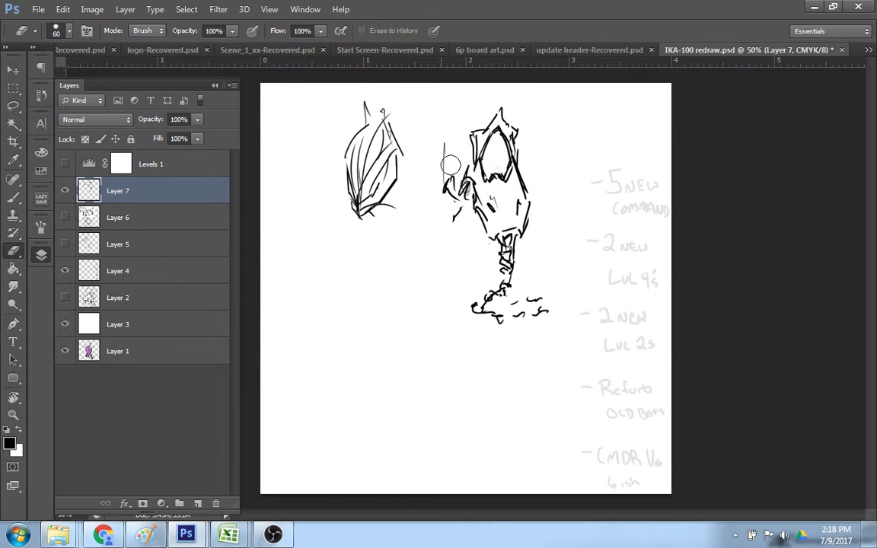
mouse_move(448, 161)
mouse_down()
mouse_move(461, 198)
mouse_move(465, 185)
mouse_move(460, 208)
mouse_move(453, 164)
mouse_move(445, 188)
mouse_move(481, 183)
mouse_up()
key(b)
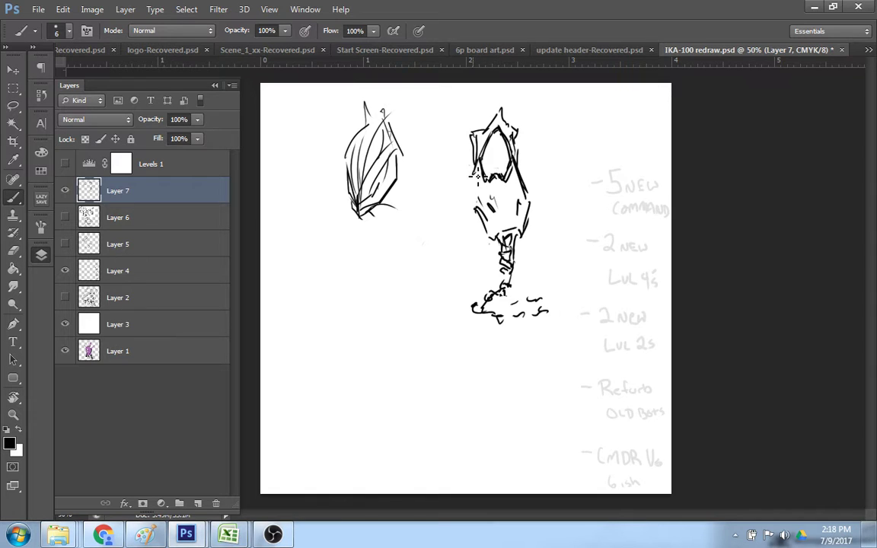
key(ctrl+z)
- Redraw the lower hood edges down to the neck and add short shoulder strokes on the second robot
mouse_move(475, 166)
mouse_down()
mouse_move(480, 182)
mouse_move(526, 189)
mouse_up()
mouse_move(514, 172)
mouse_down()
mouse_move(534, 192)
mouse_move(530, 174)
mouse_move(547, 159)
mouse_move(521, 183)
mouse_move(533, 201)
mouse_move(530, 192)
mouse_move(527, 216)
mouse_up()
key(e)
key(b)
mouse_move(480, 186)
mouse_down()
mouse_move(495, 208)
mouse_move(478, 211)
mouse_move(473, 198)
mouse_up()
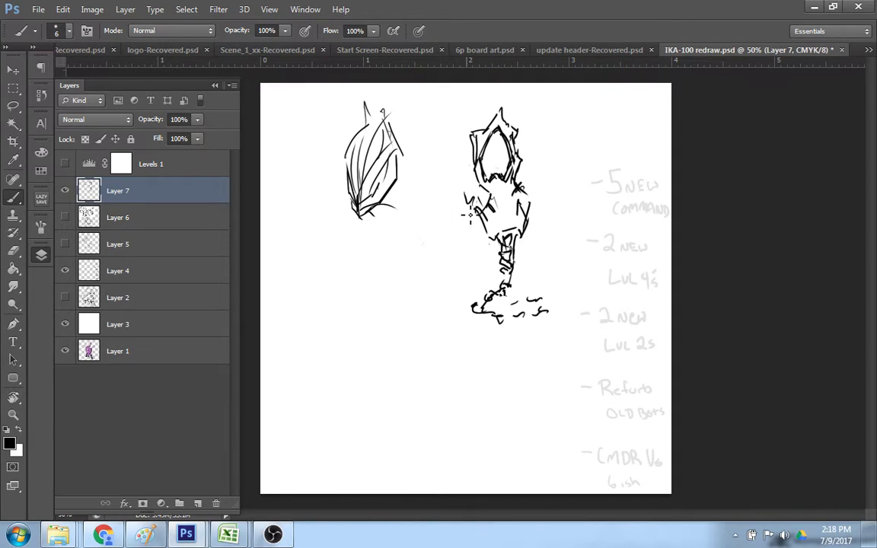
- Draw angular forms along both sides of the lower torso and add dark eyes and facial details inside the hood
mouse_move(504, 224)
mouse_down()
mouse_move(482, 201)
mouse_move(487, 244)
mouse_up()
mouse_move(526, 218)
mouse_down()
mouse_move(536, 230)
mouse_move(529, 240)
mouse_up()
mouse_move(485, 222)
mouse_down()
mouse_move(476, 233)
mouse_move(484, 255)
mouse_move(488, 237)
mouse_move(501, 250)
mouse_up()
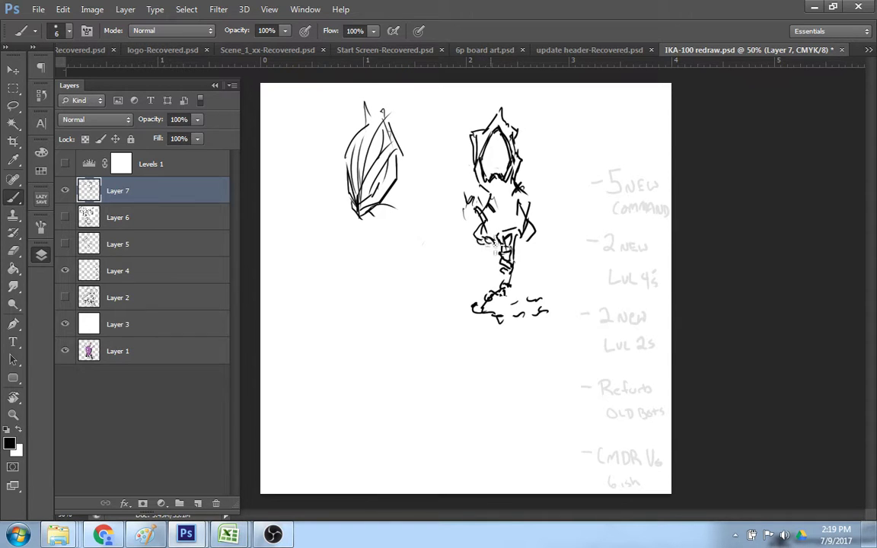
click(532, 245)
drag(485, 177, 489, 190)
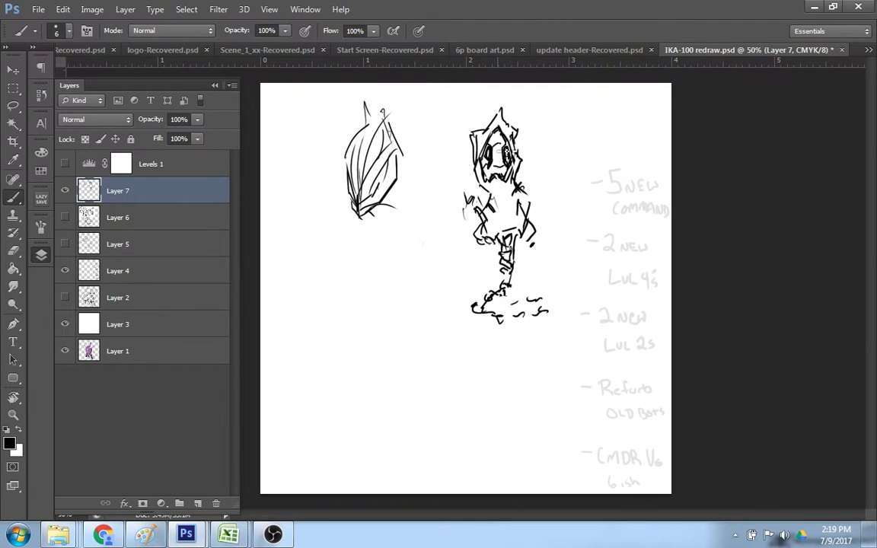
- Erase the jagged outer corners of the second robot's hood and redraw both sides as a smooth pointed outline
drag(514, 146, 519, 165)
key(e)
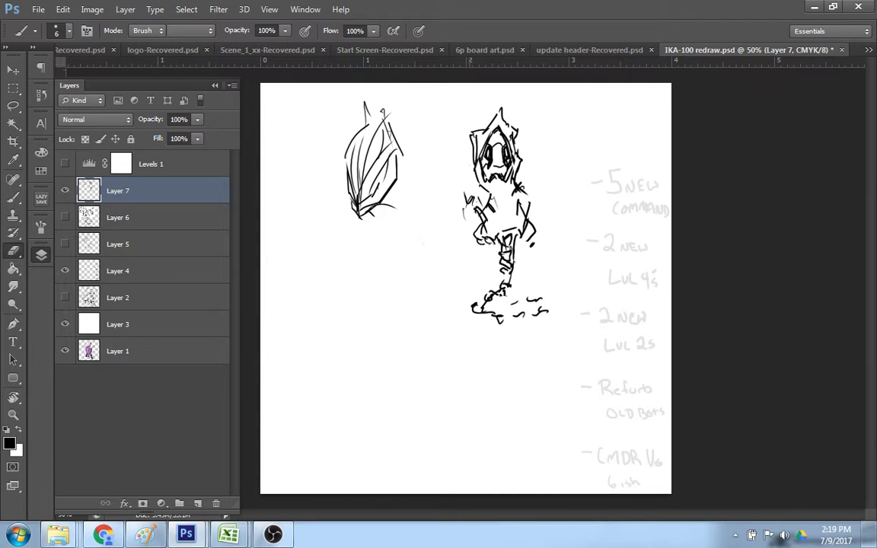
drag(470, 159, 473, 172)
drag(464, 133, 476, 151)
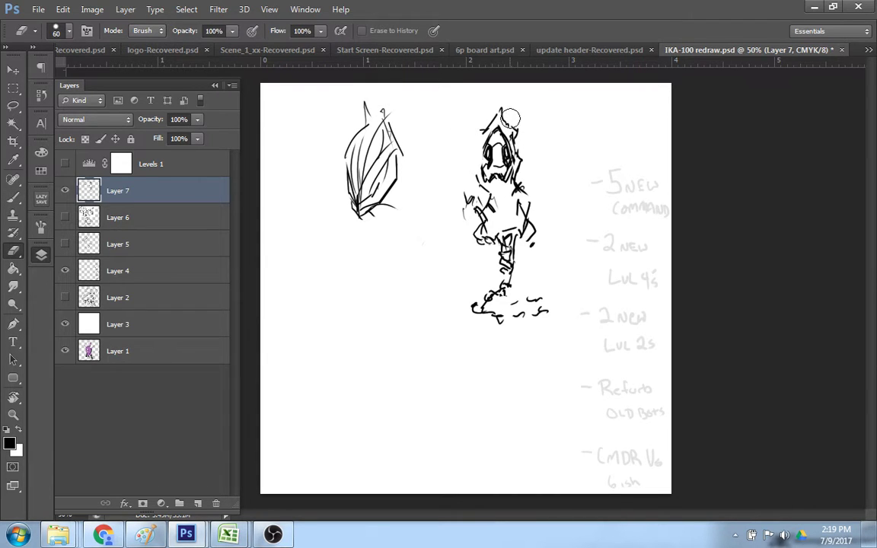
key(b)
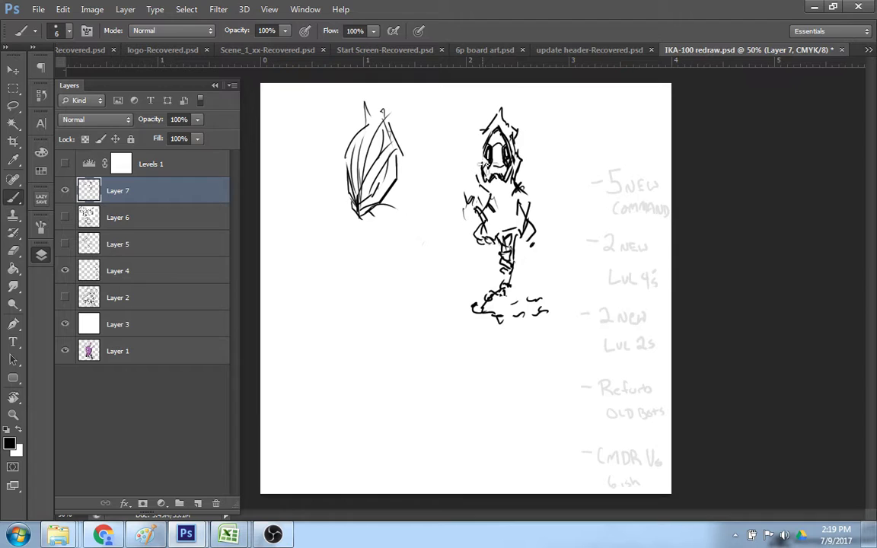
mouse_move(483, 163)
mouse_down()
mouse_move(493, 137)
mouse_move(497, 145)
mouse_up()
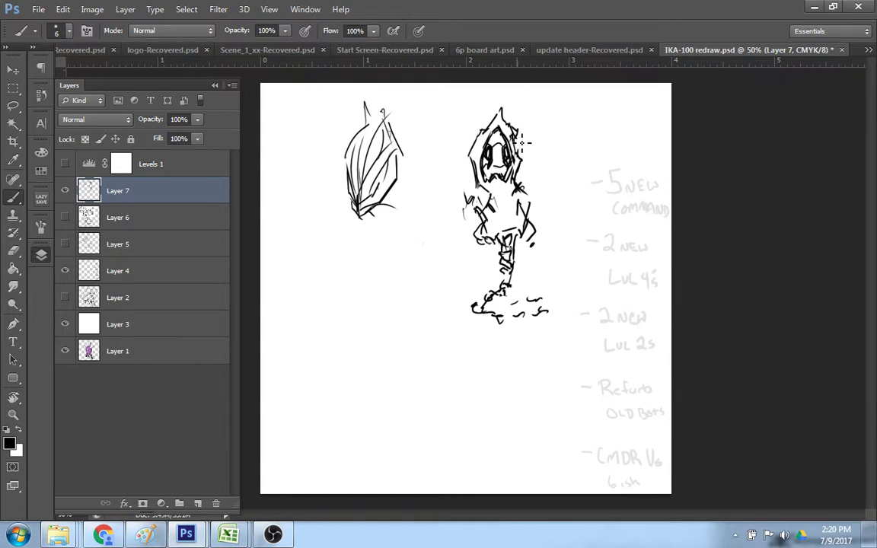
key(e)
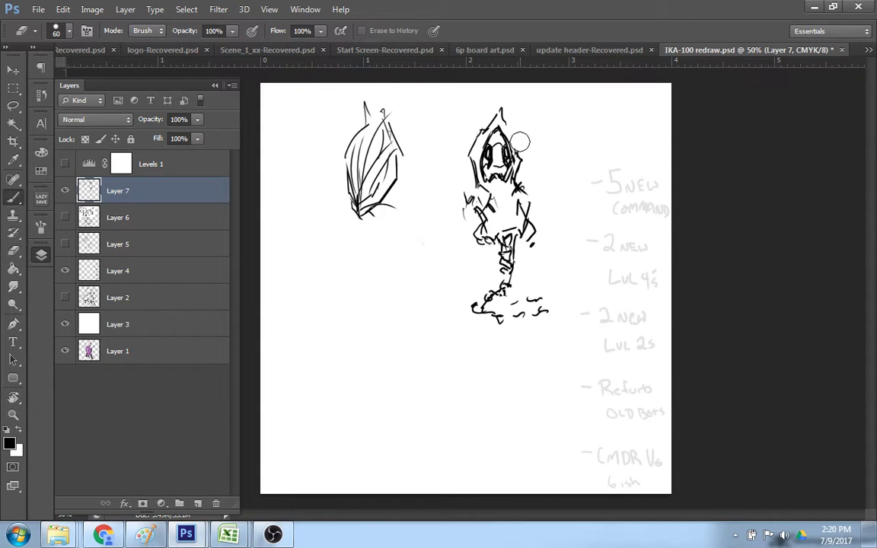
key(b)
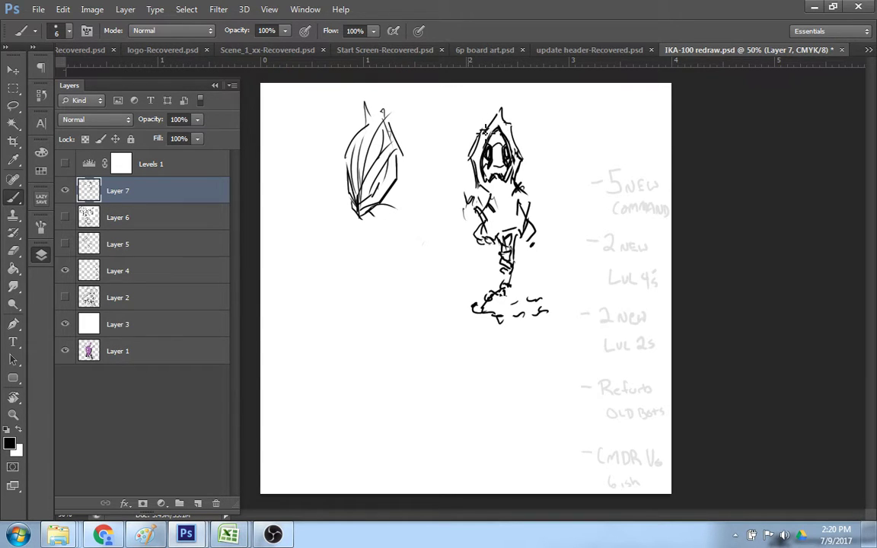
- Draw rounded armored shoulders on both sides of the torso and a thin forearm line slanting down from one of them
mouse_move(491, 146)
mouse_down()
mouse_move(502, 162)
mouse_move(494, 196)
mouse_up()
mouse_move(472, 204)
mouse_down()
mouse_move(478, 224)
mouse_move(463, 212)
mouse_move(479, 185)
mouse_move(527, 194)
mouse_move(544, 199)
mouse_move(539, 220)
mouse_up()
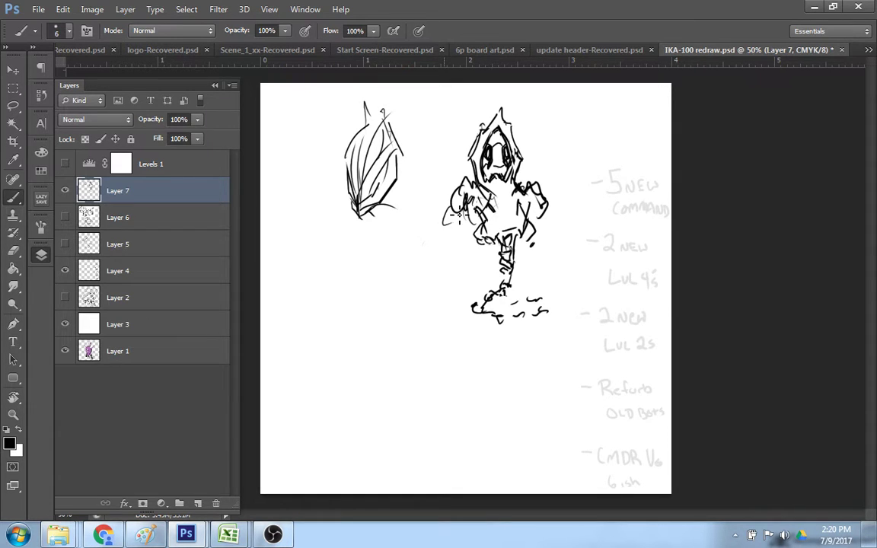
drag(468, 203, 436, 235)
- Erase the curled lower limb with its wavy marks and redraw it as a segmented body tapering straight down
key(e)
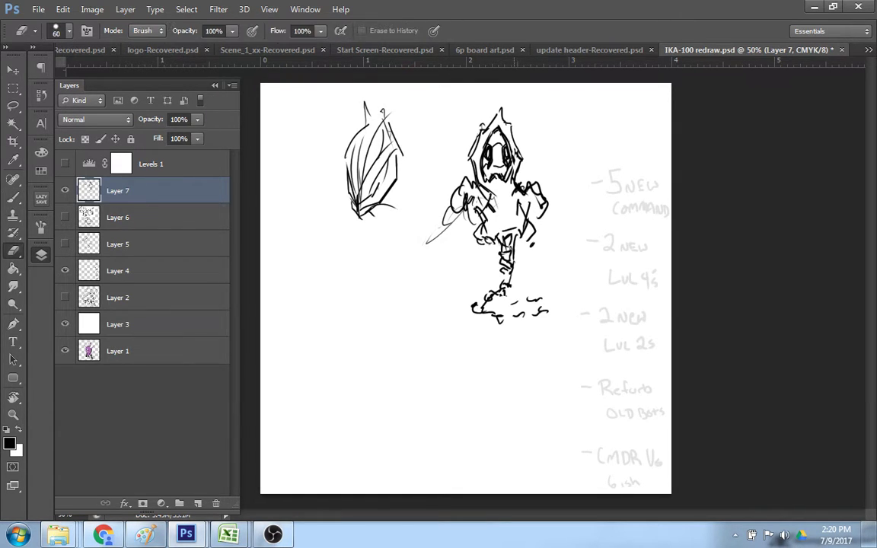
mouse_move(530, 309)
mouse_down()
mouse_move(488, 300)
mouse_move(526, 278)
mouse_move(501, 251)
mouse_move(505, 242)
mouse_move(514, 243)
mouse_move(502, 270)
mouse_move(512, 244)
mouse_move(507, 282)
mouse_move(504, 276)
mouse_move(518, 275)
mouse_move(502, 295)
mouse_move(492, 348)
mouse_up()
key(b)
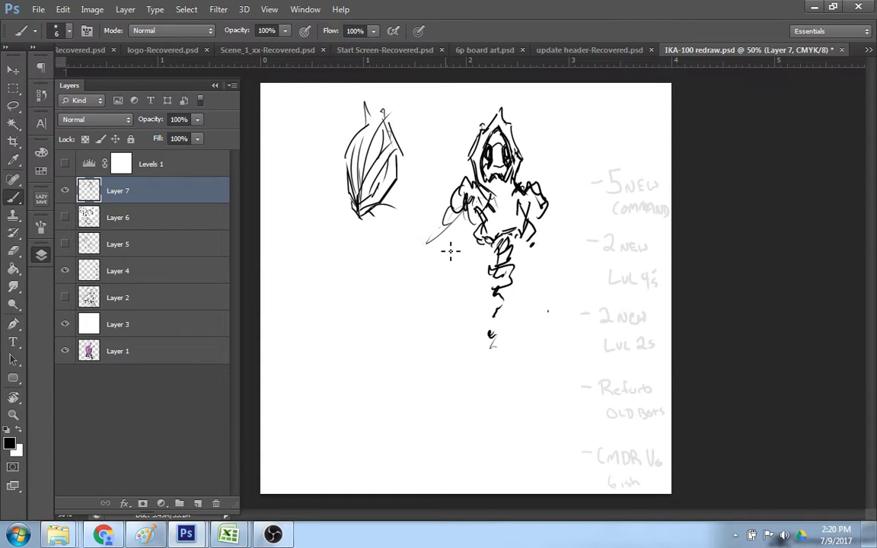
- Fill out the slanting arm and draw a long curved blade-like shape diagonally across the torso, notched at its upper end
mouse_move(445, 199)
mouse_down()
mouse_move(440, 217)
mouse_move(453, 218)
mouse_move(426, 237)
mouse_move(416, 261)
mouse_up()
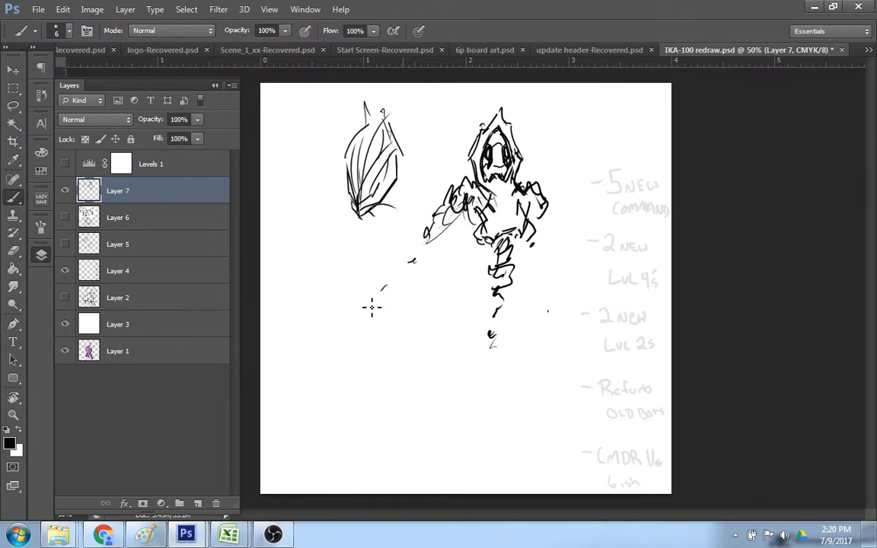
mouse_move(373, 307)
mouse_down()
mouse_move(422, 258)
mouse_move(586, 173)
mouse_move(541, 235)
mouse_up()
mouse_move(541, 235)
mouse_down()
mouse_move(593, 209)
mouse_move(572, 217)
mouse_up()
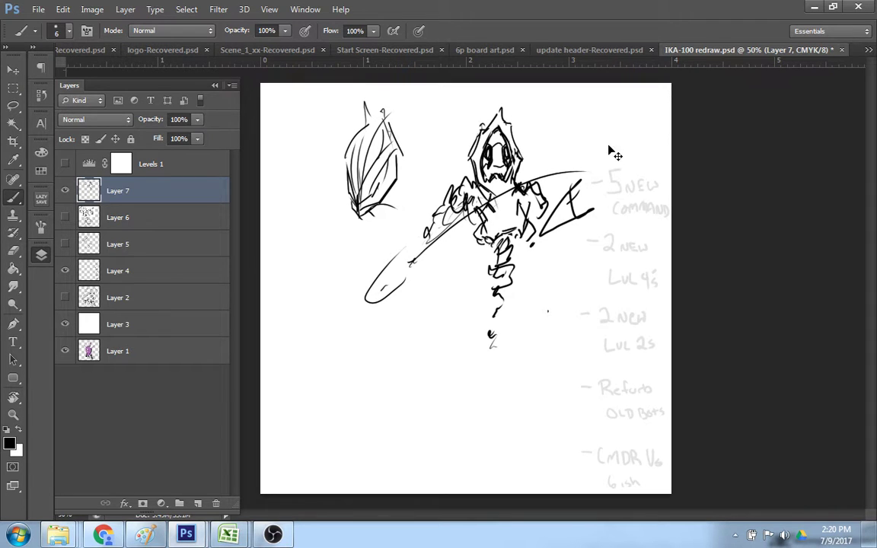
key(ctrl+z)
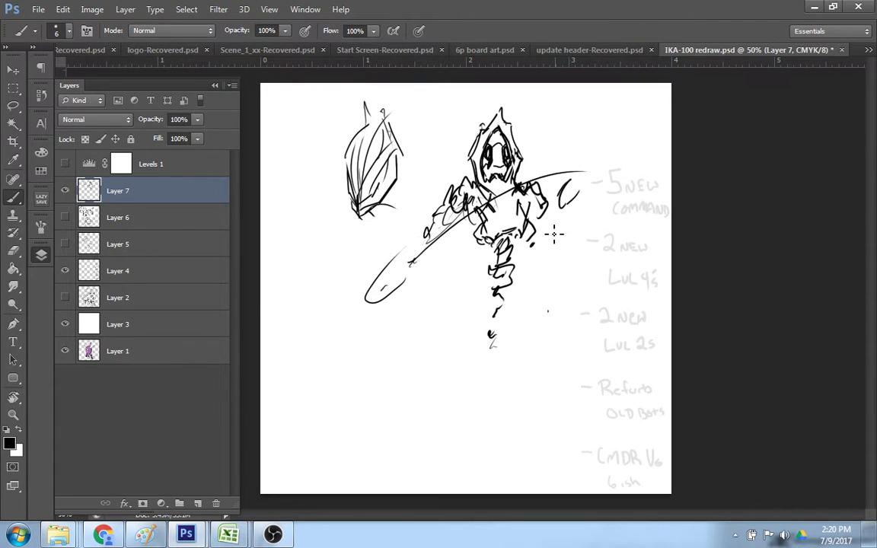
drag(570, 181, 587, 213)
- Undo the small loop around the torso and draw a second long shape crossing the first, with a crescent notch at its upper end
drag(545, 222, 478, 223)
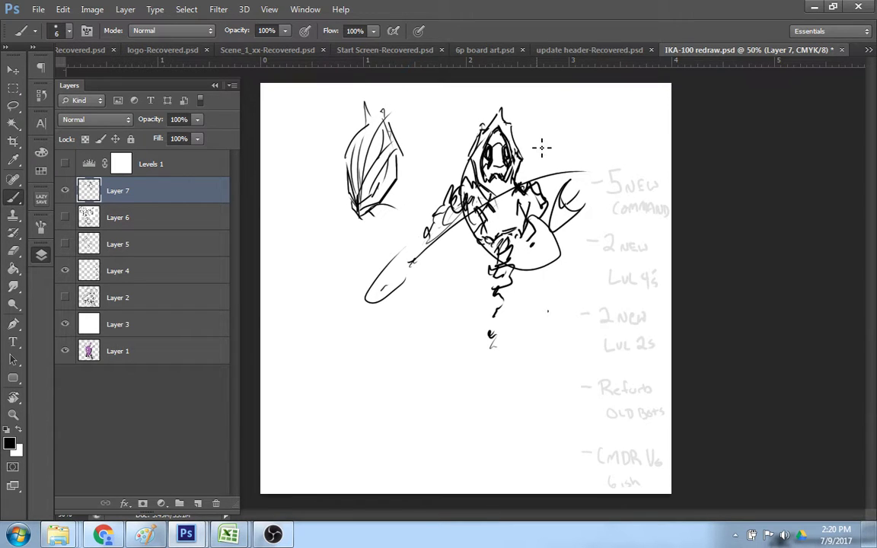
key(ctrl+z)
mouse_move(521, 190)
mouse_down()
mouse_move(478, 243)
mouse_move(432, 167)
mouse_up()
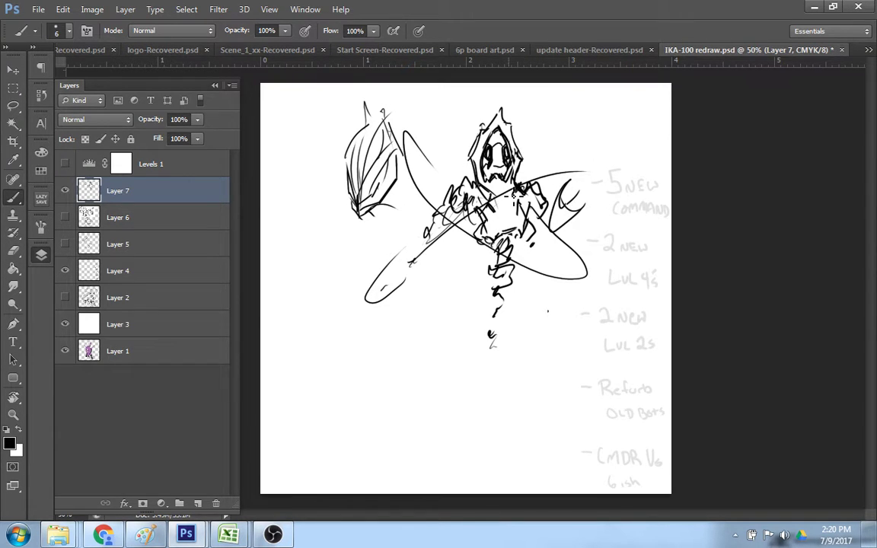
drag(433, 131, 448, 182)
key(ctrl+z)
drag(443, 162, 437, 135)
drag(447, 182, 439, 150)
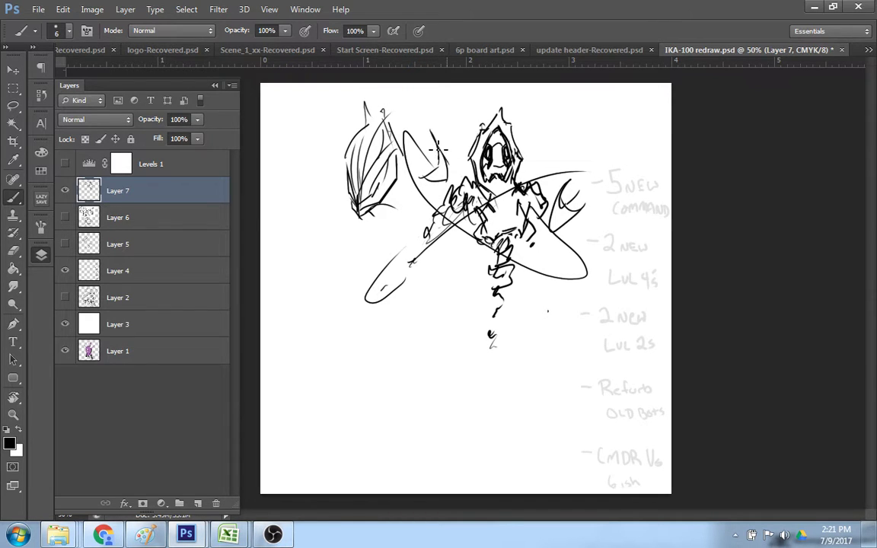
- Erase the tapering lower body and redraw it as a segmented tail winding sideways and back
key(e)
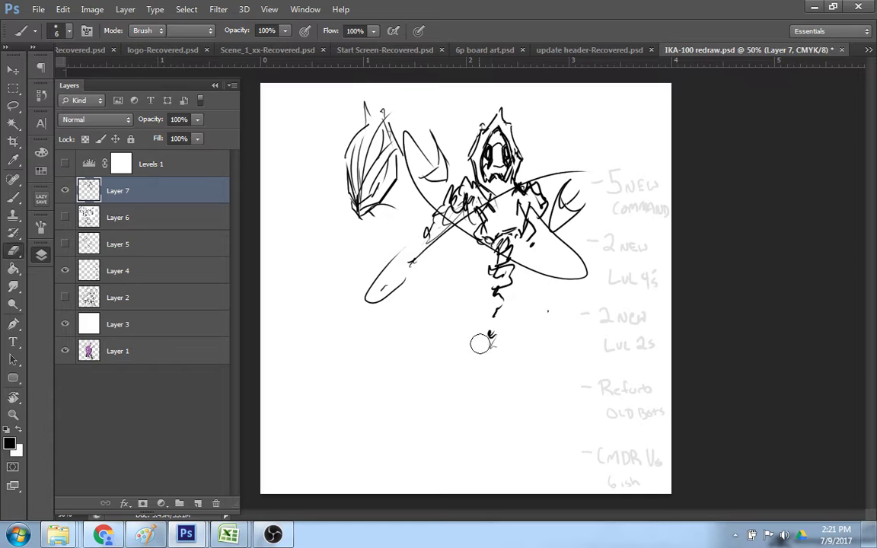
mouse_move(480, 342)
mouse_down()
mouse_move(509, 323)
mouse_move(494, 269)
mouse_move(521, 285)
mouse_move(508, 271)
mouse_move(515, 240)
mouse_move(492, 257)
mouse_move(512, 260)
mouse_move(498, 260)
mouse_move(482, 278)
mouse_move(501, 263)
mouse_move(495, 291)
mouse_move(540, 303)
mouse_move(551, 316)
mouse_move(501, 334)
mouse_move(479, 344)
mouse_up()
key(b)
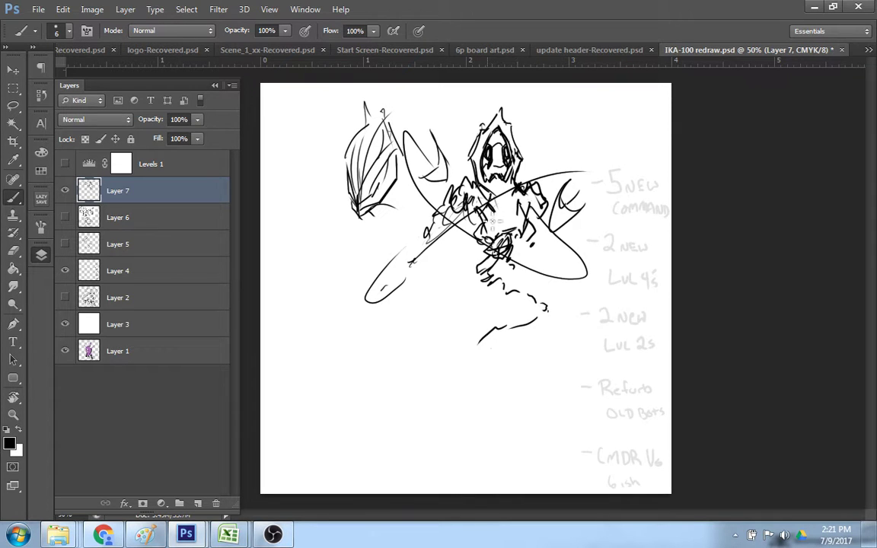
- Erase the diagonal line across the chest, retrace both crossing shapes with bumpy edges, and thicken the upper crescent notch
key(e)
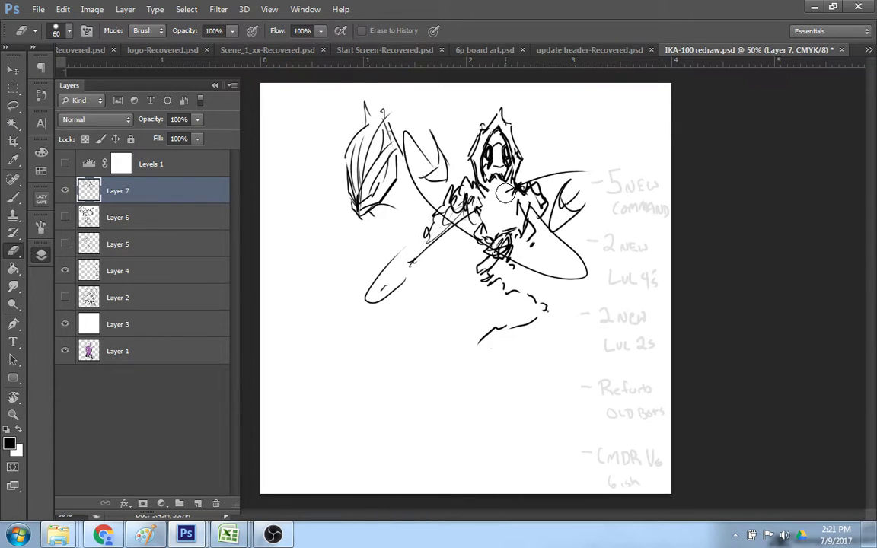
key(b)
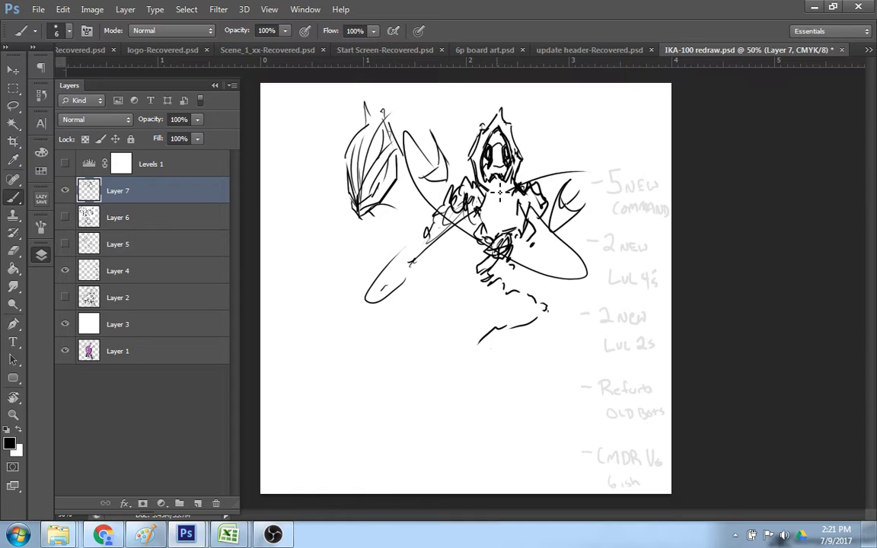
mouse_move(409, 268)
mouse_down()
mouse_move(541, 184)
mouse_move(579, 179)
mouse_move(595, 187)
mouse_move(569, 200)
mouse_up()
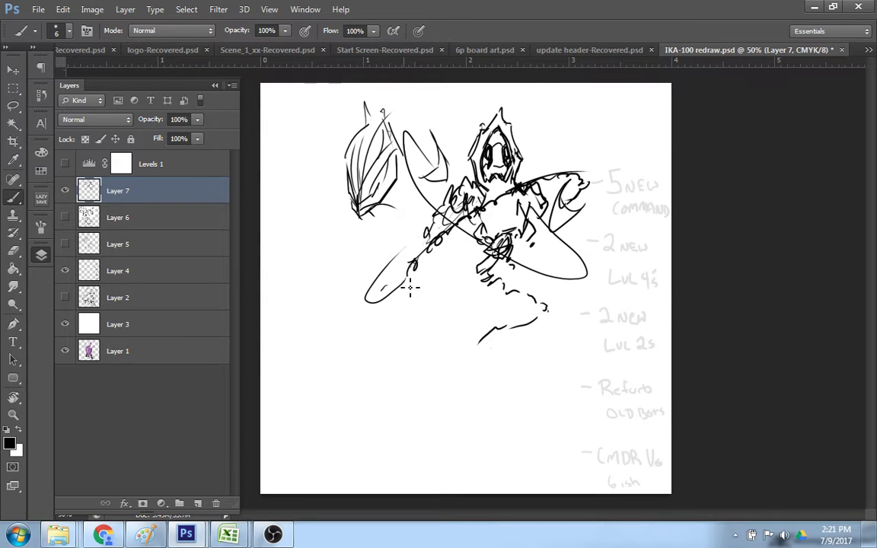
mouse_move(406, 280)
mouse_down()
mouse_move(380, 303)
mouse_move(376, 281)
mouse_move(441, 223)
mouse_up()
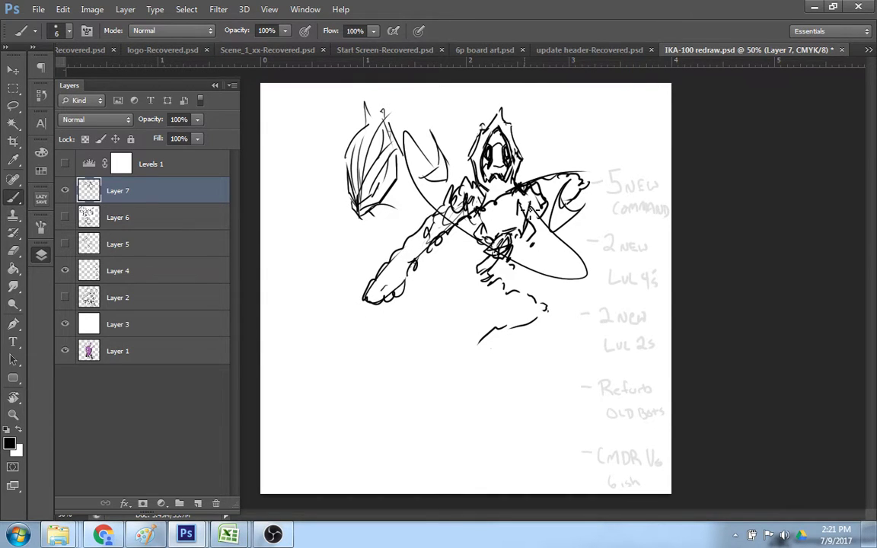
mouse_move(540, 219)
mouse_down()
mouse_move(561, 244)
mouse_move(588, 274)
mouse_move(580, 285)
mouse_move(533, 279)
mouse_move(439, 219)
mouse_move(423, 141)
mouse_up()
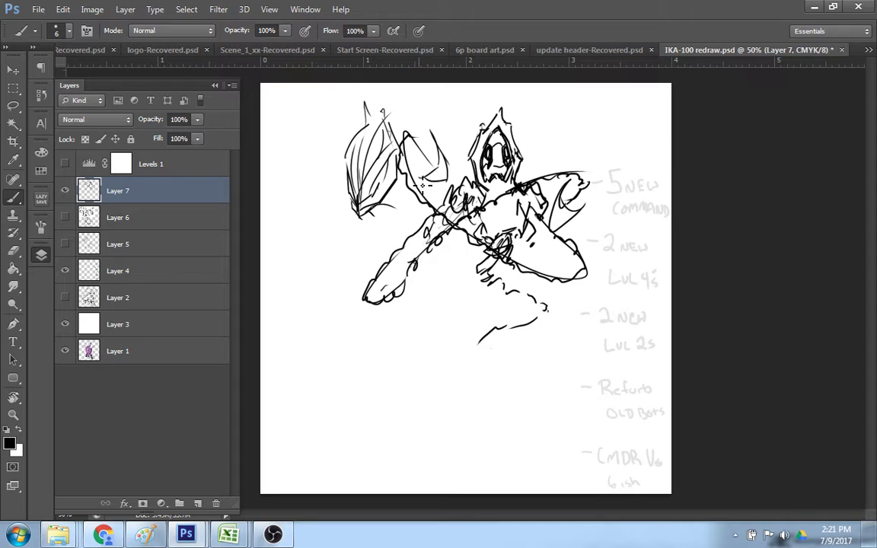
mouse_move(438, 143)
mouse_down()
mouse_move(434, 177)
mouse_move(437, 152)
mouse_up()
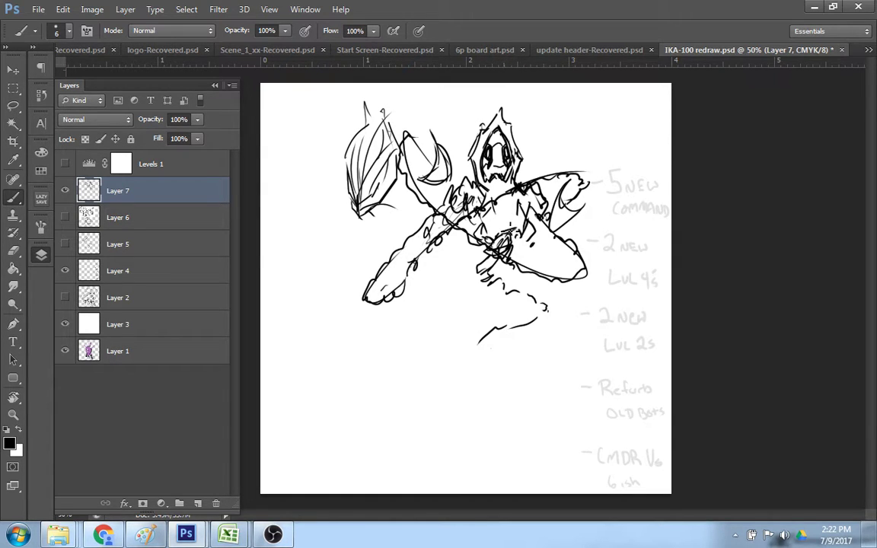
- Draw a small round emblem with radiating spokes on the lower chest, undoing stray strokes
mouse_move(502, 229)
mouse_down()
mouse_move(512, 237)
mouse_move(513, 227)
mouse_up()
key(ctrl+z)
key(ctrl+z)
- Reduce the eraser size to 9, clean up the area around the mouth, and redraw the mouth with a dark stroke
key(e)
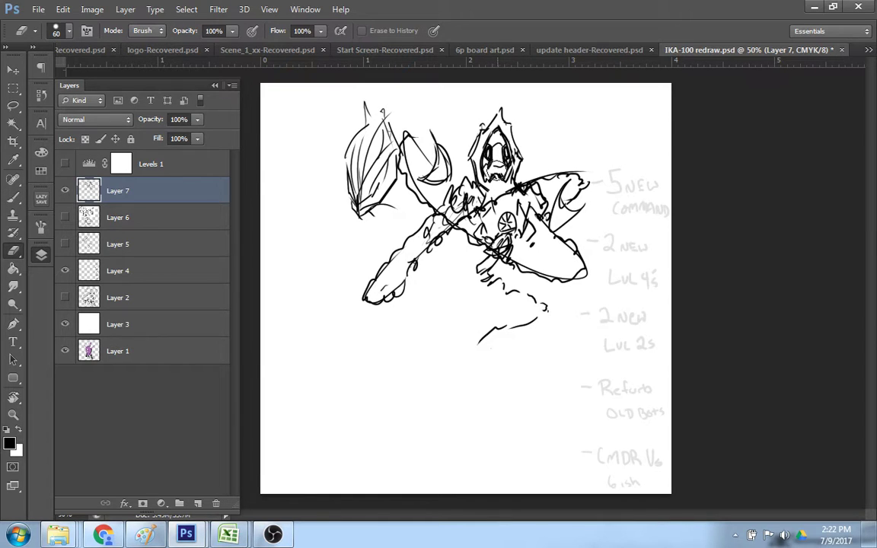
key([)
key([)
key([)
key([)
key([)
key([)
key([)
key(bracketleft)
key(bracketleft)
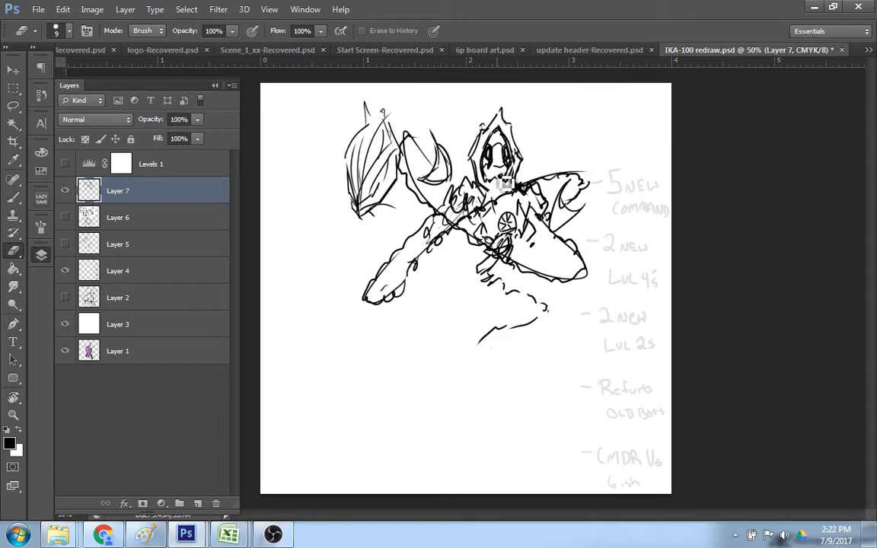
key(b)
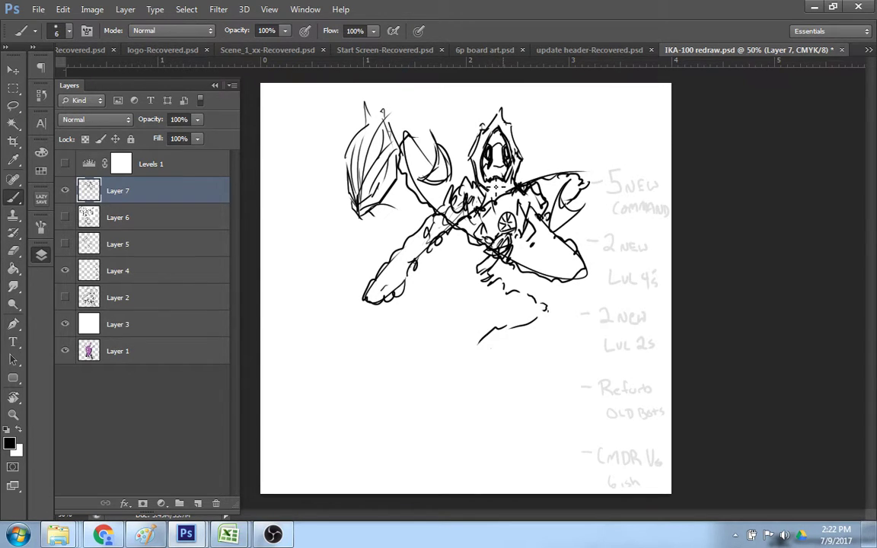
drag(496, 185, 500, 184)
- Erase the outer hood outline and its pointed tip around the second robot's face
key(e)
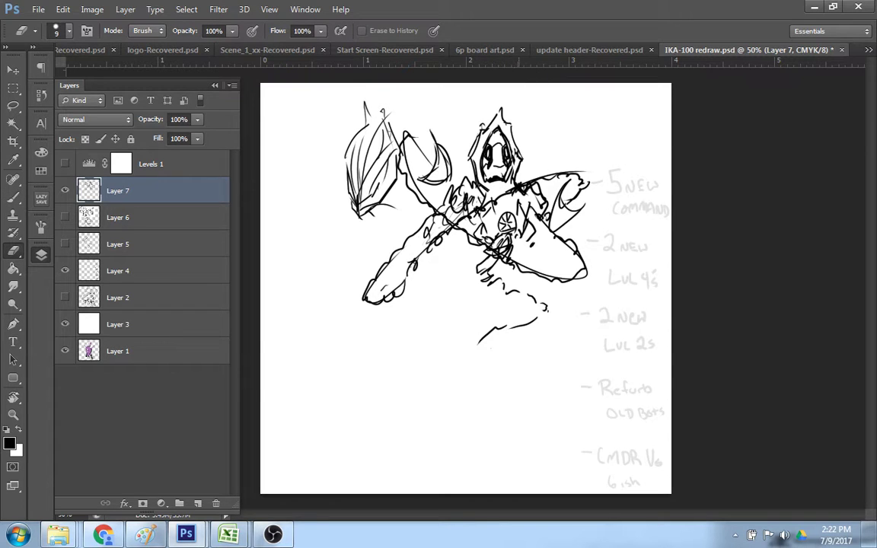
mouse_move(526, 154)
mouse_down()
mouse_move(508, 115)
mouse_move(515, 119)
mouse_move(498, 122)
mouse_move(457, 159)
mouse_up()
key(b)
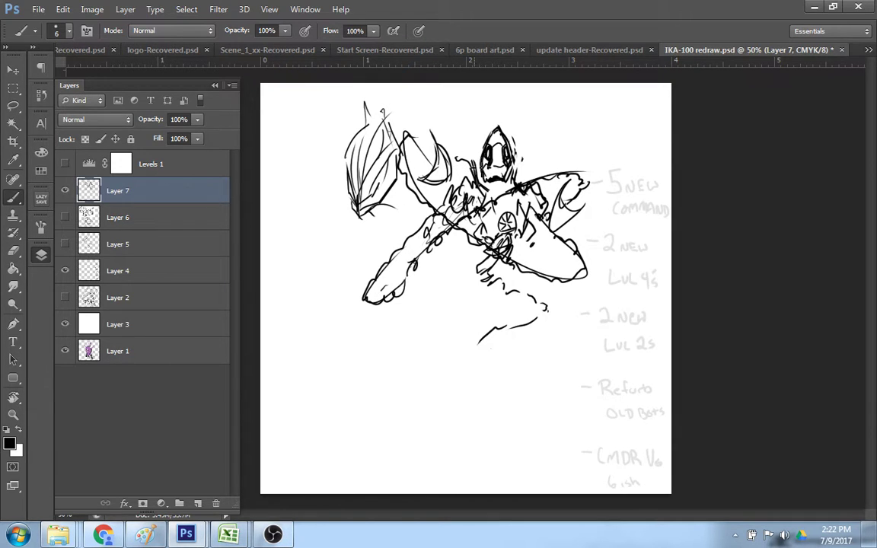
mouse_move(474, 163)
mouse_down()
mouse_move(457, 159)
mouse_move(537, 120)
mouse_move(522, 133)
mouse_up()
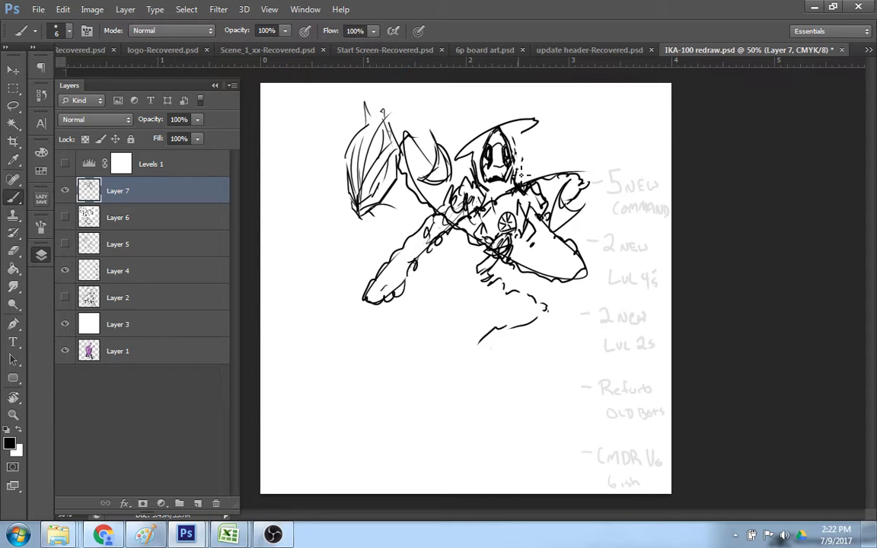
mouse_move(447, 149)
mouse_down()
mouse_move(476, 122)
mouse_move(562, 121)
mouse_up()
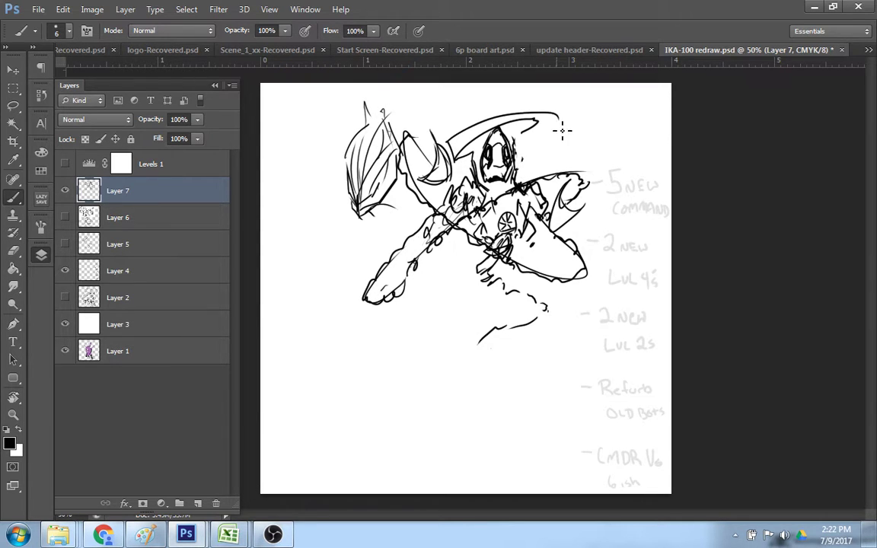
mouse_move(477, 124)
mouse_down()
mouse_move(487, 108)
mouse_move(512, 106)
mouse_move(492, 106)
mouse_move(499, 116)
mouse_up()
key(ctrl+alt+z)
key(ctrl+alt+z)
key(ctrl+alt+z)
key(ctrl+alt+z)
key(ctrl+alt+z)
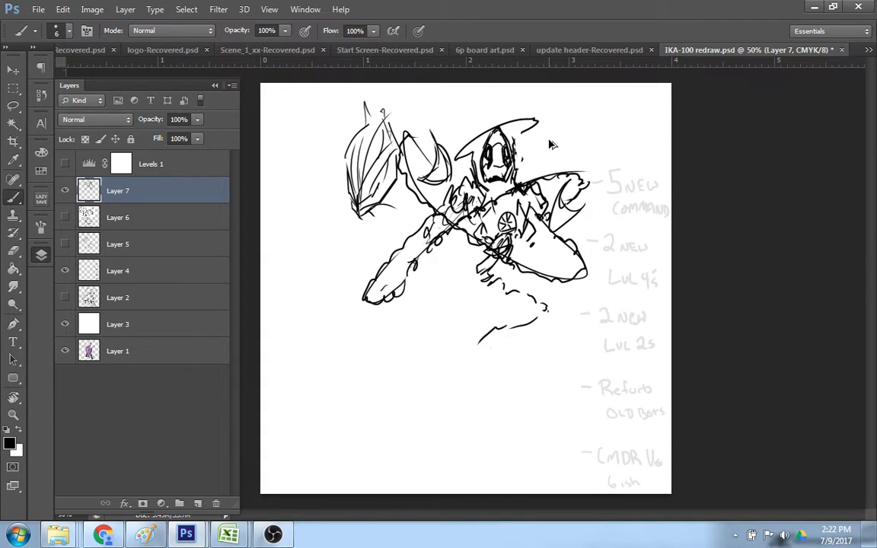
key(ctrl+alt+z)
key(ctrl+alt+z)
key(ctrl+alt+z)
key(ctrl+alt+z)
key(ctrl+alt+z)
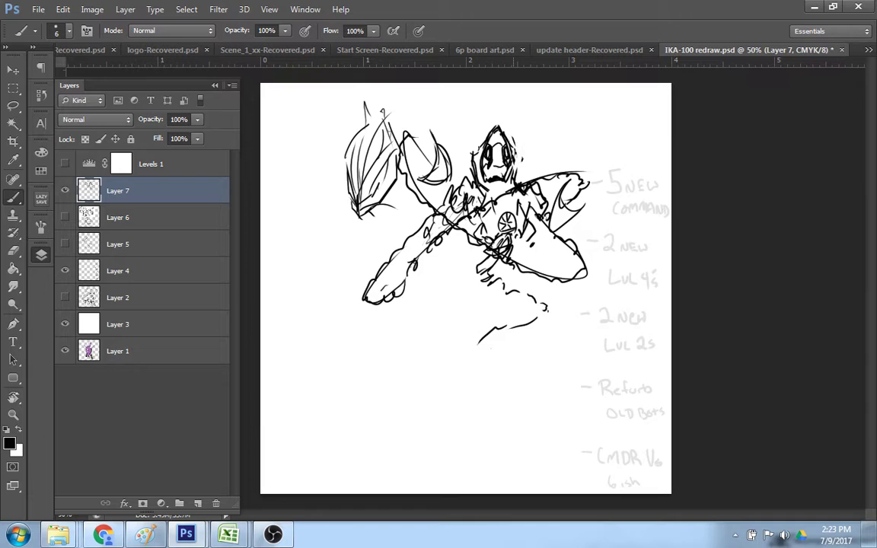
- Draw a tall, narrow pointed crest rising from the top of the second robot's head
mouse_move(518, 162)
mouse_down()
mouse_move(495, 116)
mouse_move(503, 106)
mouse_move(516, 137)
mouse_move(499, 96)
mouse_up()
mouse_move(485, 133)
mouse_down()
mouse_move(507, 131)
mouse_move(496, 97)
mouse_up()
drag(499, 98, 513, 138)
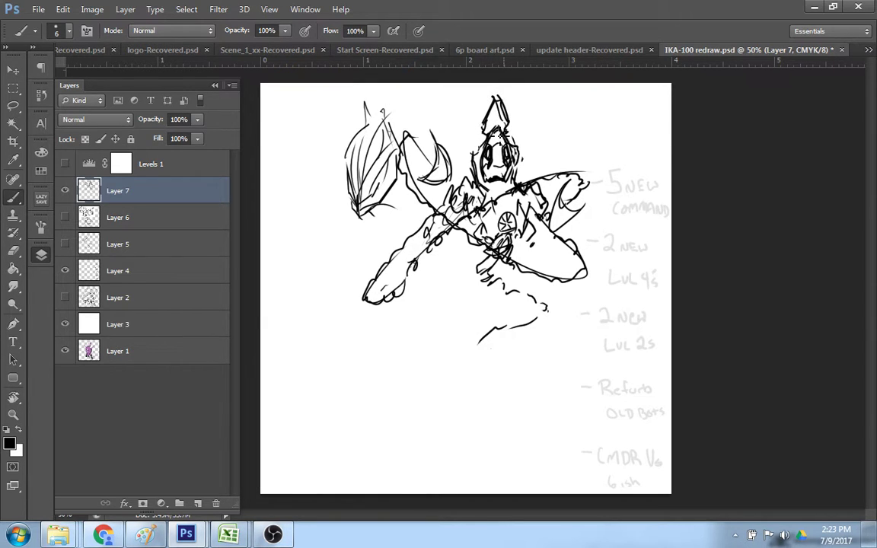
- Add inner lines to the crest and draw a wide curved hat brim extending past both sides of the head
mouse_move(498, 99)
mouse_down()
mouse_move(511, 162)
mouse_move(475, 145)
mouse_move(454, 154)
mouse_move(453, 140)
mouse_move(562, 119)
mouse_up()
mouse_move(568, 117)
mouse_down()
mouse_move(564, 129)
mouse_move(510, 126)
mouse_up()
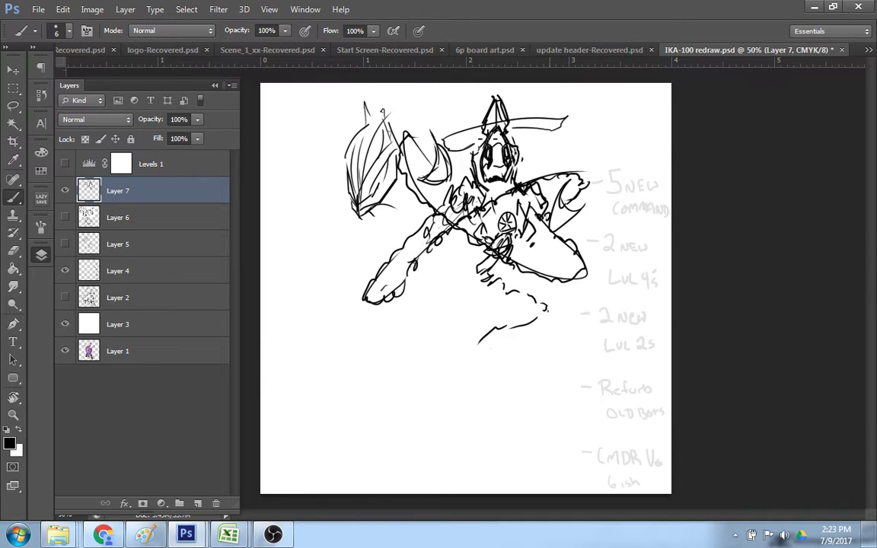
drag(452, 146, 489, 131)
drag(550, 133, 523, 144)
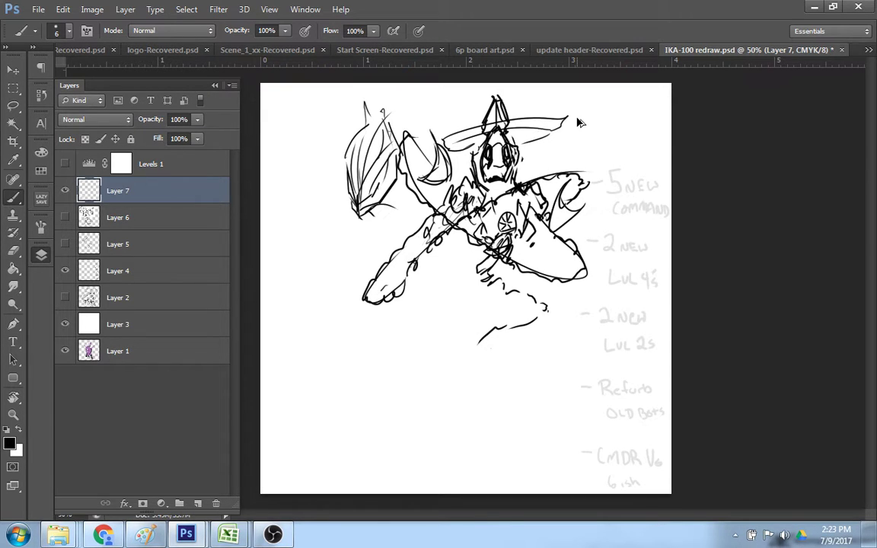
- Undo the wide hat brim and the tall pointed crest drawn above the robot's head
key(ctrl+alt+z)
key(ctrl+alt+z)
key(ctrl+alt+z)
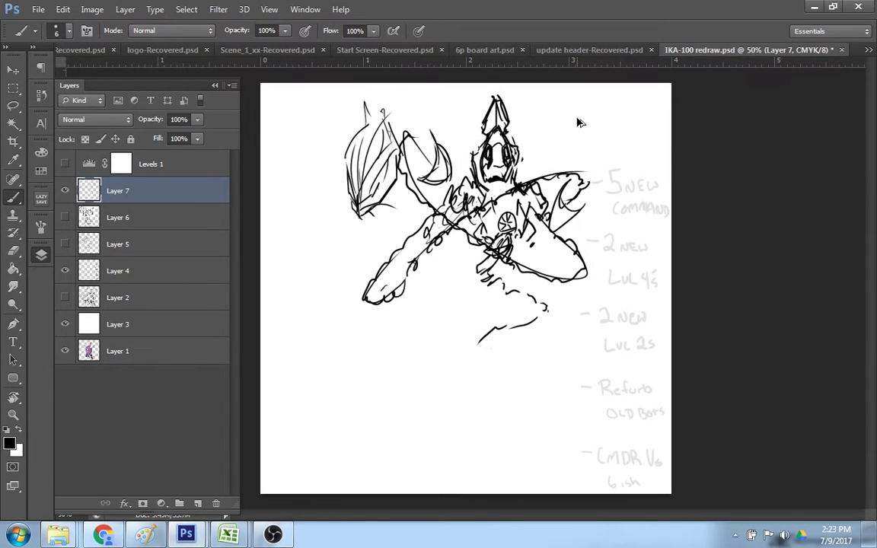
key(ctrl+alt+z)
key(ctrl+alt+z)
key(ctrl+alt+z)
key(ctrl+alt+z)
key(ctrl+alt+z)
key(ctrl+alt+z)
key(ctrl+alt+z)
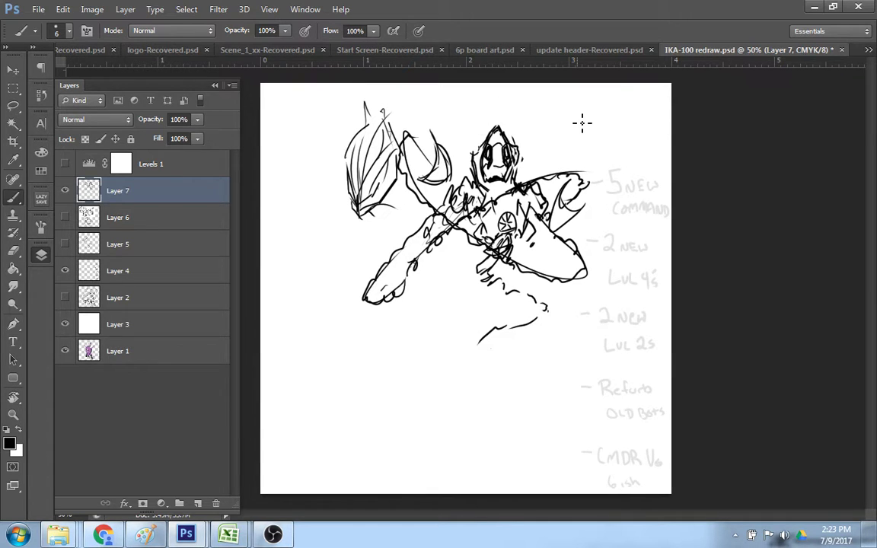
- Enlarge the eraser to 90 and erase the large striped leaf-shaped form beside the robot's raised claw
key(e)
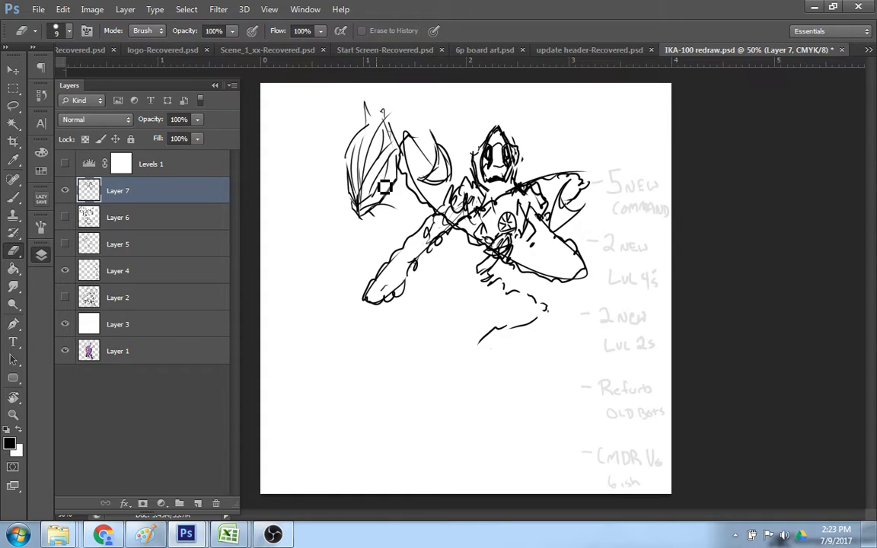
key(bracketright)
key(bracketright)
key(bracketright)
key(bracketright)
key(bracketright)
key(bracketright)
key(bracketright)
mouse_move(327, 183)
mouse_down()
mouse_move(348, 112)
mouse_move(384, 201)
mouse_move(385, 113)
mouse_up()
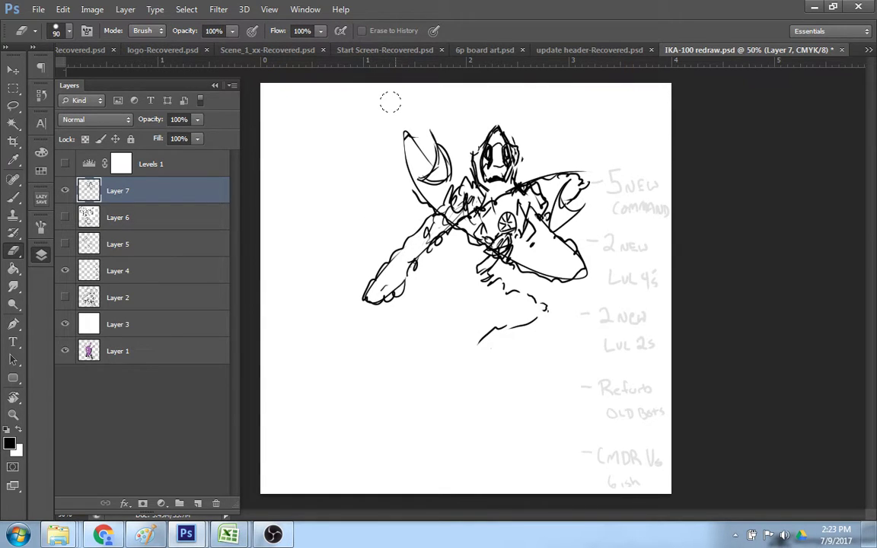
- Scale the robot sketch on Layer 7 proportionally to 127.47% and reposition it lower on the canvas, clear of most handwritten notes
key(b)
key(v)
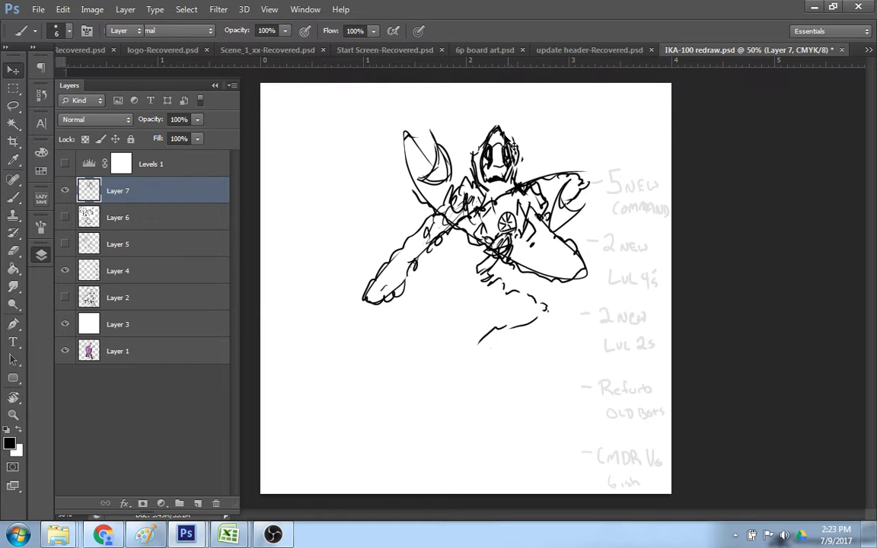
mouse_move(513, 163)
mouse_down()
mouse_move(473, 204)
mouse_move(455, 243)
mouse_up()
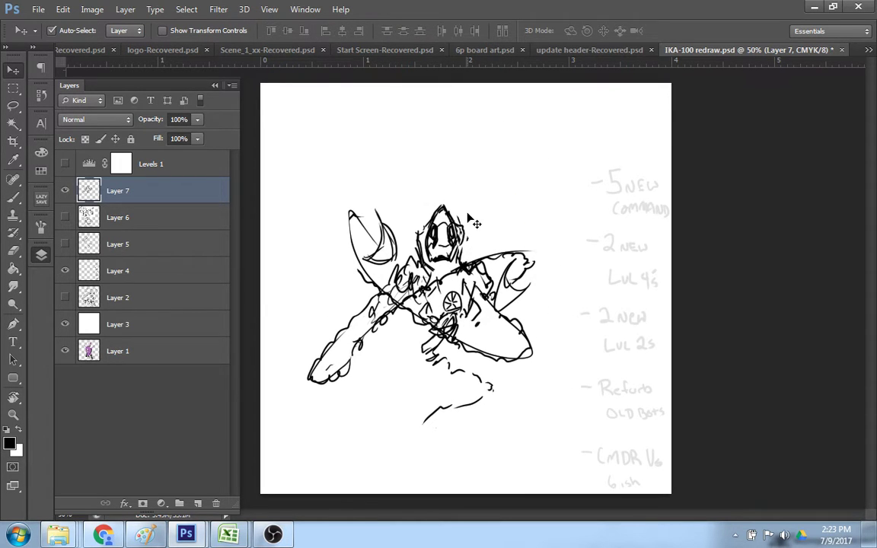
key(ctrl+t)
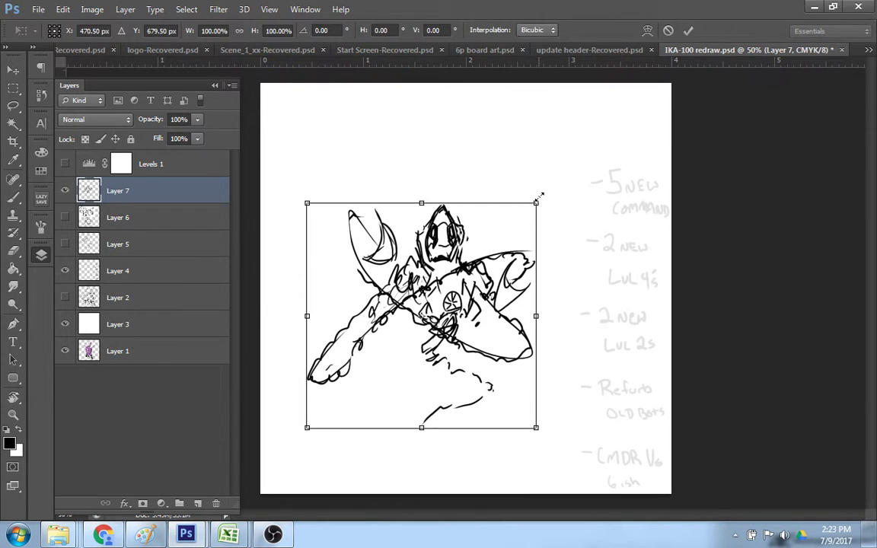
mouse_move(539, 202)
mouse_down()
mouse_move(606, 130)
mouse_move(600, 141)
mouse_up()
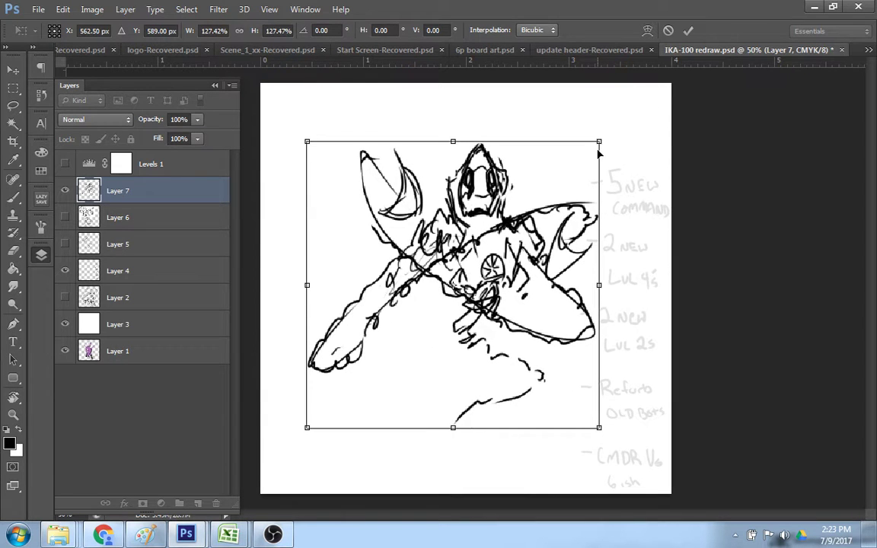
key(Return)
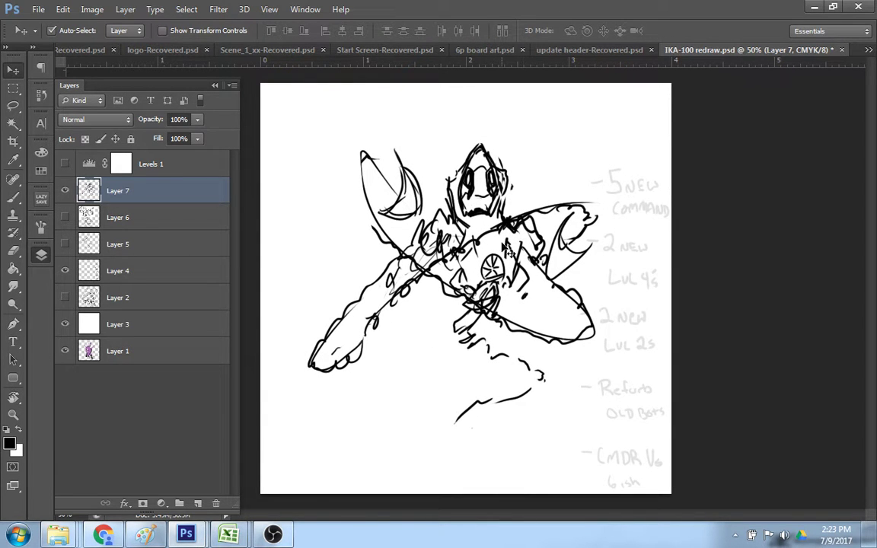
drag(450, 279, 441, 296)
drag(505, 292, 497, 305)
- Try to sketch a wide curved hat brim with a rounded crown over the robot's head
key(b)
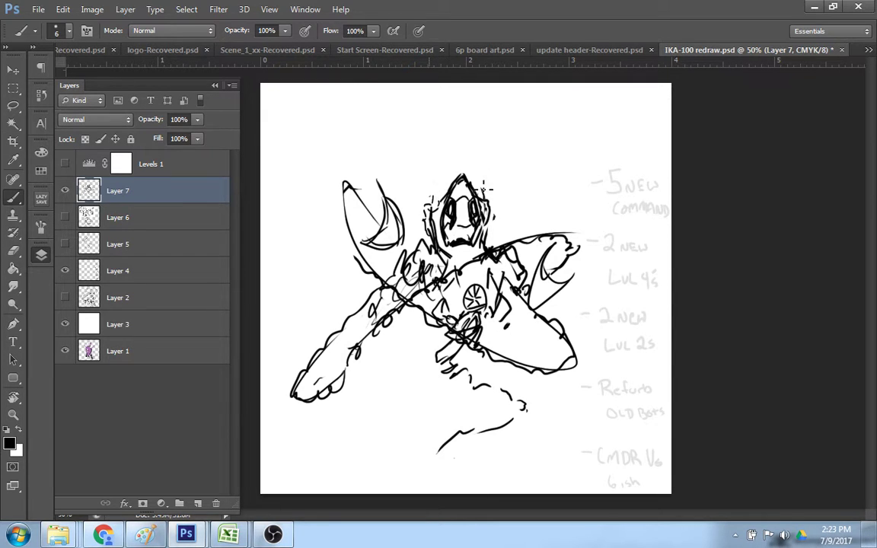
mouse_move(432, 199)
mouse_down()
mouse_move(448, 181)
mouse_move(406, 209)
mouse_move(524, 191)
mouse_move(515, 201)
mouse_move(508, 172)
mouse_move(423, 177)
mouse_move(443, 161)
mouse_move(482, 152)
mouse_up()
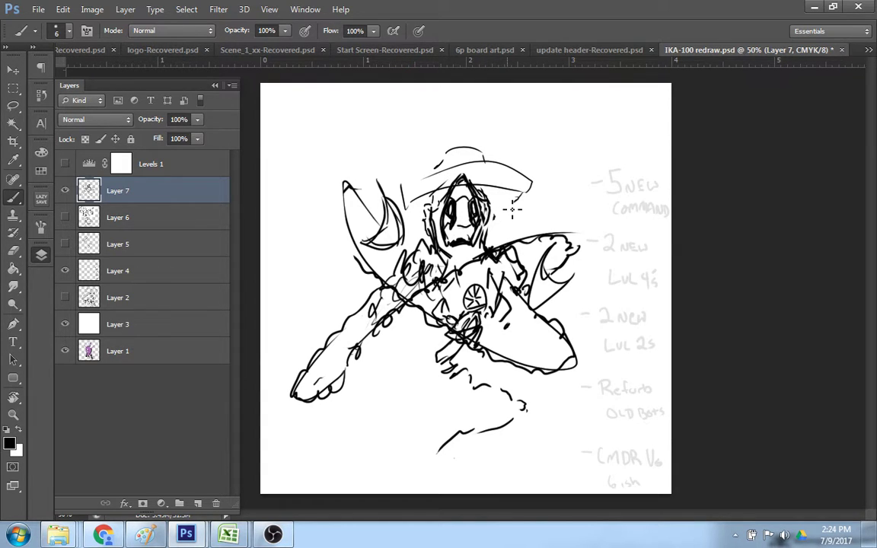
key(ctrl+alt+z)
key(ctrl+alt+z)
key(ctrl+alt+z)
key(ctrl+alt+z)
key(ctrl+alt+z)
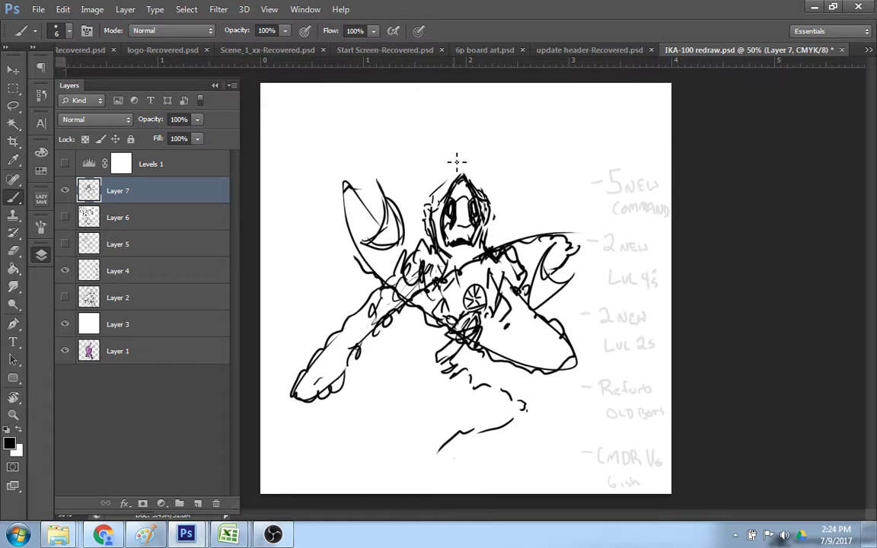
- Draw a small curved horn and the inner arc of a large crescent on top of the robot's head
mouse_move(442, 181)
mouse_down()
mouse_move(434, 205)
mouse_move(460, 178)
mouse_move(470, 189)
mouse_up()
drag(432, 176, 486, 166)
key(ctrl+z)
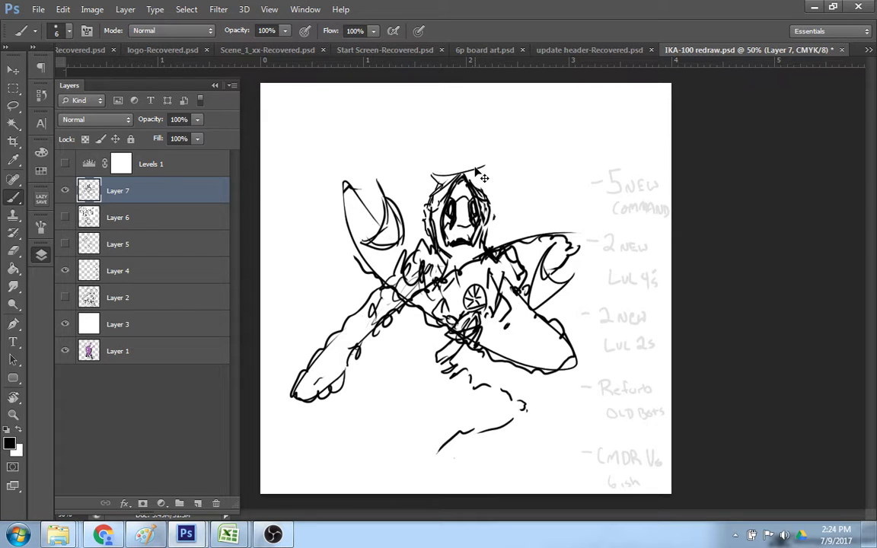
mouse_move(435, 160)
mouse_down()
mouse_move(439, 185)
mouse_move(462, 135)
mouse_move(498, 162)
mouse_move(489, 181)
mouse_up()
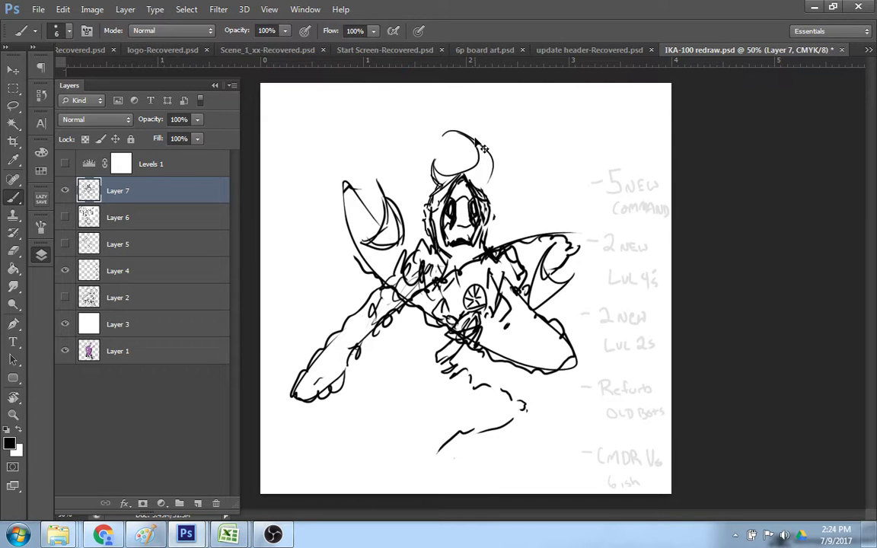
key(ctrl+z)
mouse_move(478, 185)
mouse_down()
mouse_move(455, 134)
mouse_move(488, 184)
mouse_up()
key(ctrl+z)
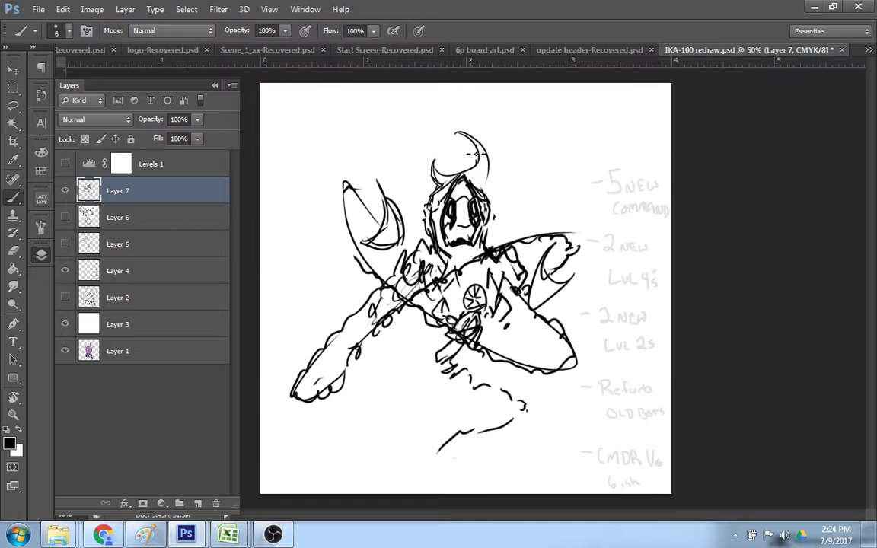
- Redraw the outer arc of the head's crescent so it curves from the upper tip down to the hood
key(ctrl+z)
mouse_move(456, 132)
mouse_down()
mouse_move(475, 139)
mouse_move(476, 174)
mouse_up()
key(ctrl+z)
drag(457, 131, 472, 161)
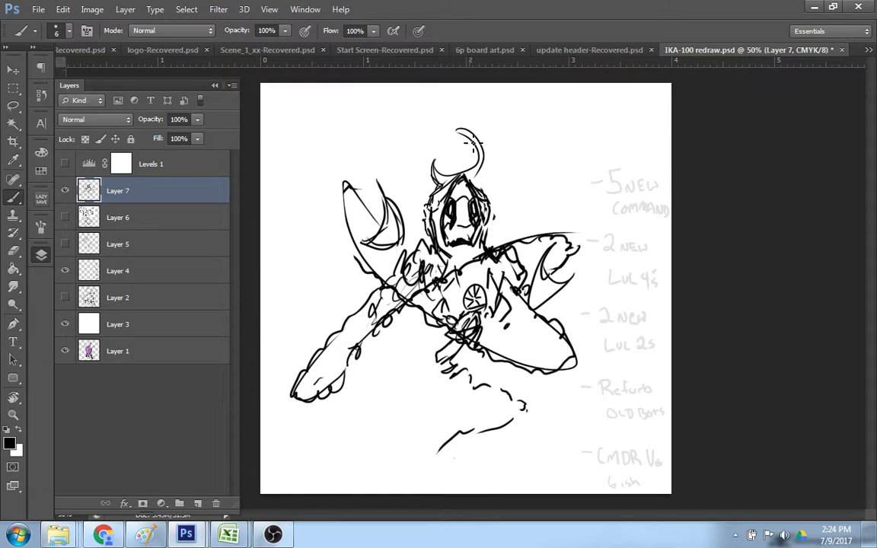
key(ctrl+z)
mouse_move(455, 128)
mouse_down()
mouse_move(490, 156)
mouse_move(470, 132)
mouse_move(490, 150)
mouse_move(477, 179)
mouse_up()
key(ctrl+z)
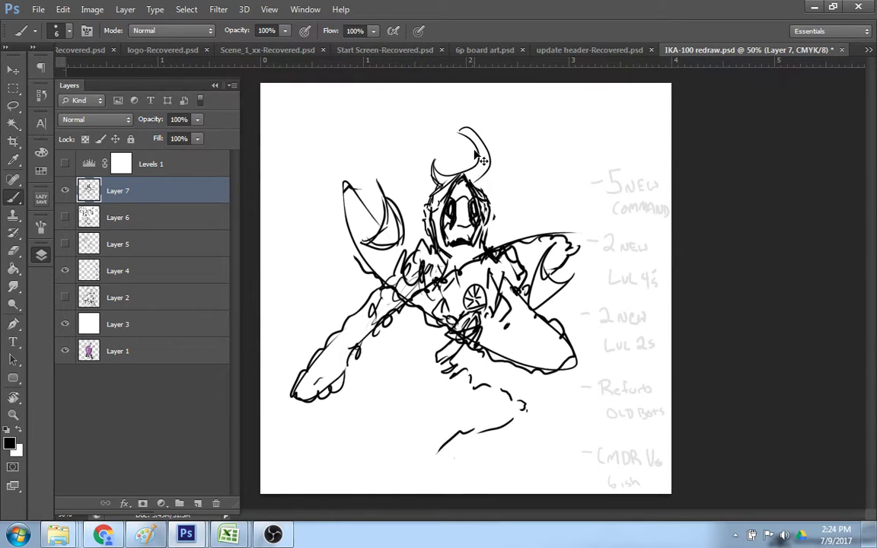
key(ctrl+z)
drag(459, 135, 479, 172)
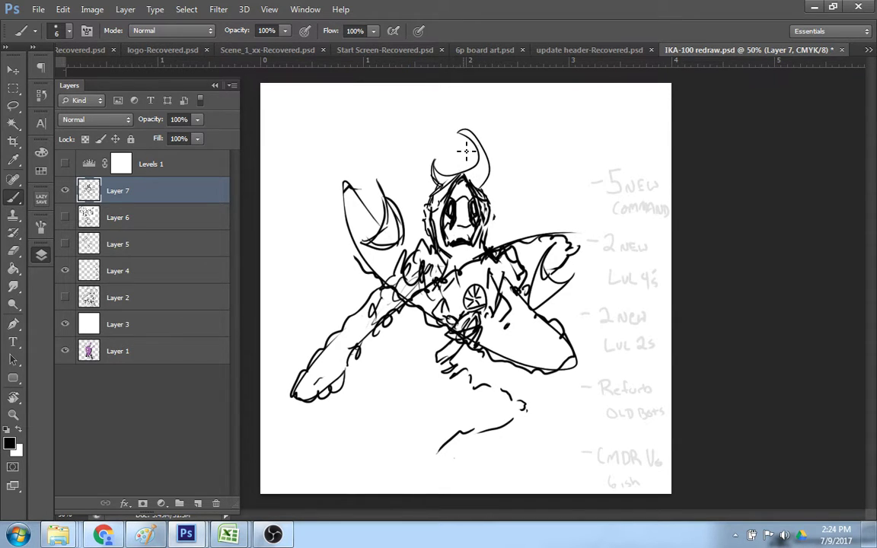
- Refine the face and hood outline, shrinking the eraser to clean up stray lines and adding neck lines below the chin
drag(461, 158, 463, 169)
key(e)
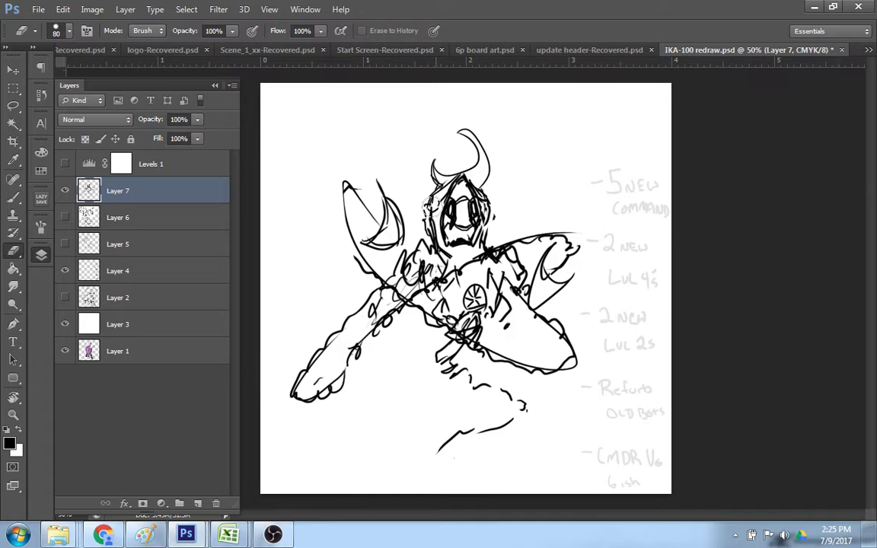
key(bracketleft)
key(bracketleft)
mouse_move(479, 196)
mouse_down()
mouse_move(497, 223)
mouse_move(488, 248)
mouse_move(493, 207)
mouse_move(498, 223)
mouse_move(500, 214)
mouse_move(490, 242)
mouse_move(441, 233)
mouse_up()
key(b)
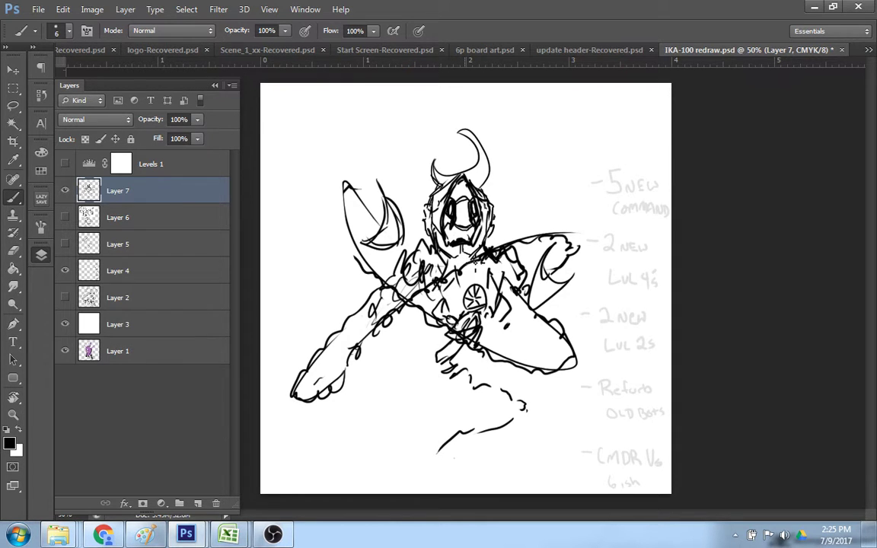
- Check the Twitch stream chat in Chrome and return to the Photoshop sketch
key(alt+Tab)
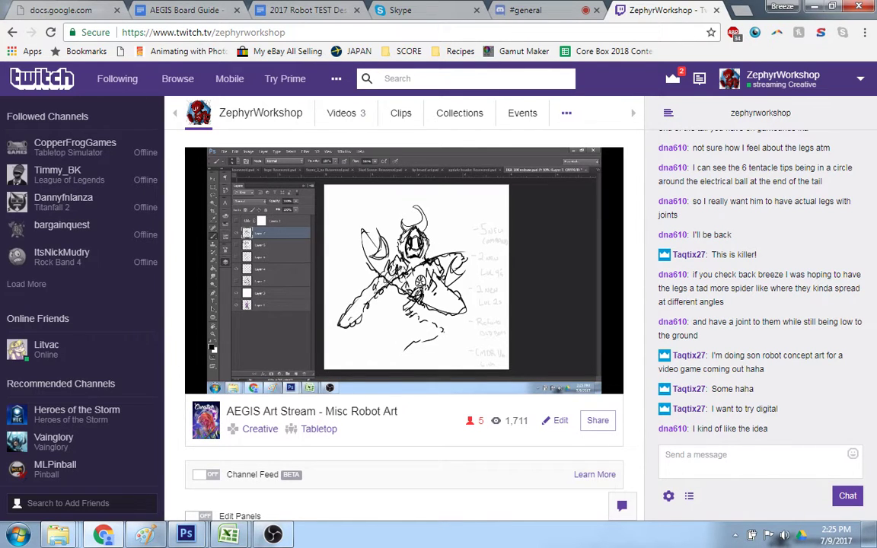
key(alt+Tab)
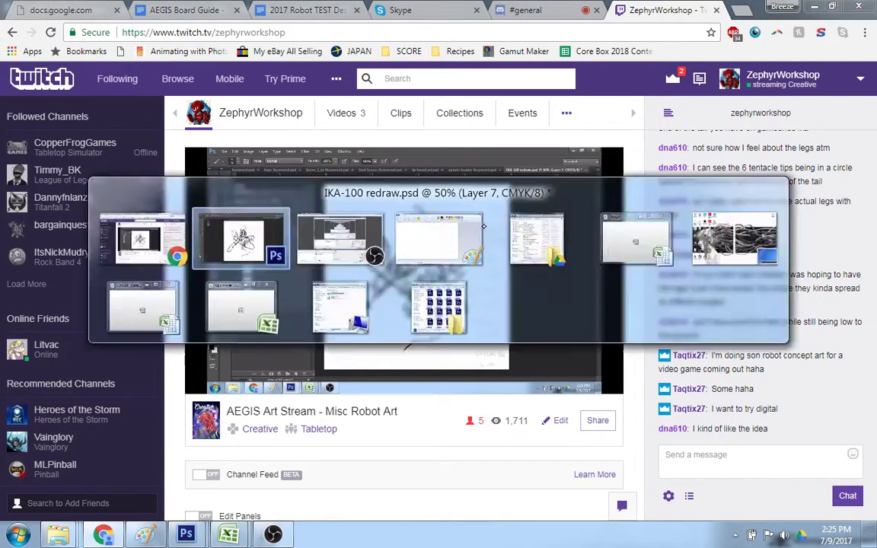
click(722, 198)
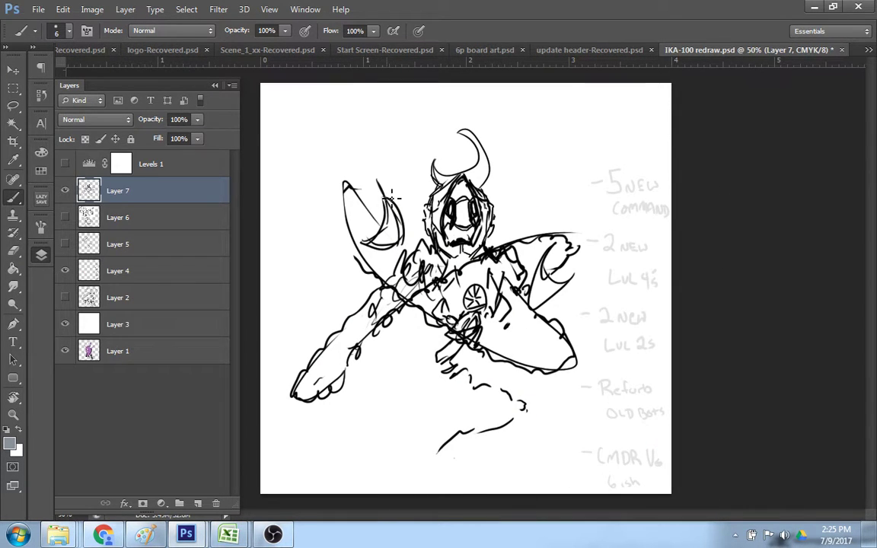
- Reset the foreground colour to black and redraw the inner prong of the raised claw as a sharper curved blade
drag(379, 183, 401, 237)
key(ctrl+z)
key(d)
drag(383, 186, 399, 242)
key(ctrl+z)
drag(385, 195, 402, 235)
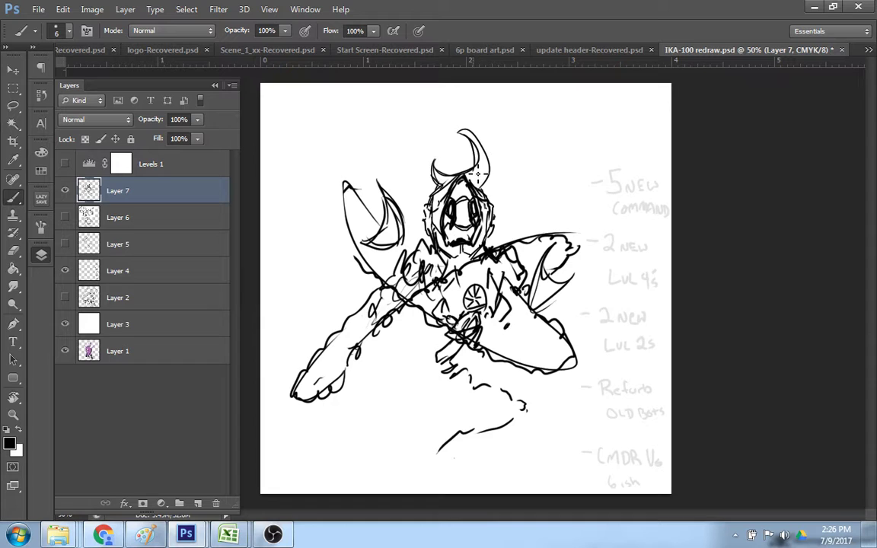
- Clean up the head crescent's outer edge and redraw it as a smooth, rounder arc
key(e)
mouse_move(485, 145)
mouse_down()
mouse_move(487, 163)
mouse_move(481, 148)
mouse_move(488, 156)
mouse_up()
key(b)
key(ctrl+z)
mouse_move(488, 154)
mouse_down()
mouse_move(492, 184)
mouse_move(463, 136)
mouse_up()
key(ctrl+z)
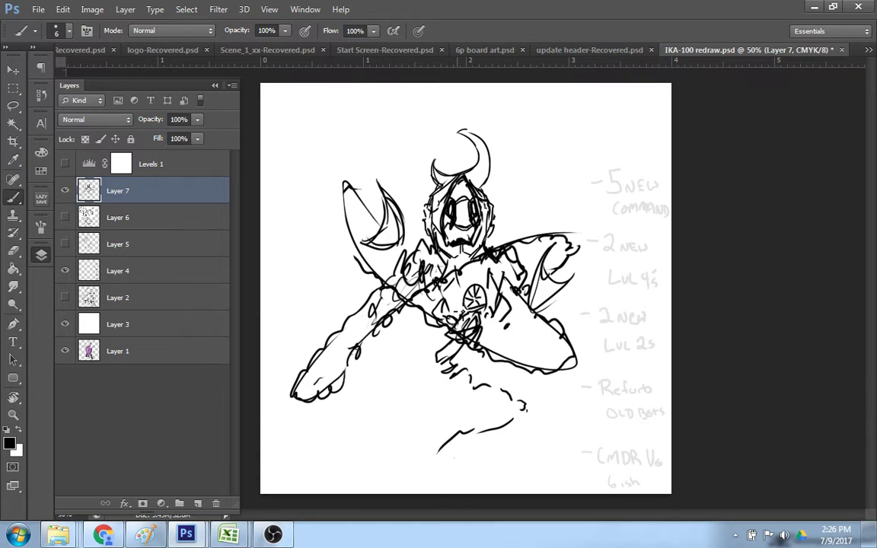
- Rework the torso by adding angular panel lines and a ring around the round emblem, and erase the stray lines beside it
key(e)
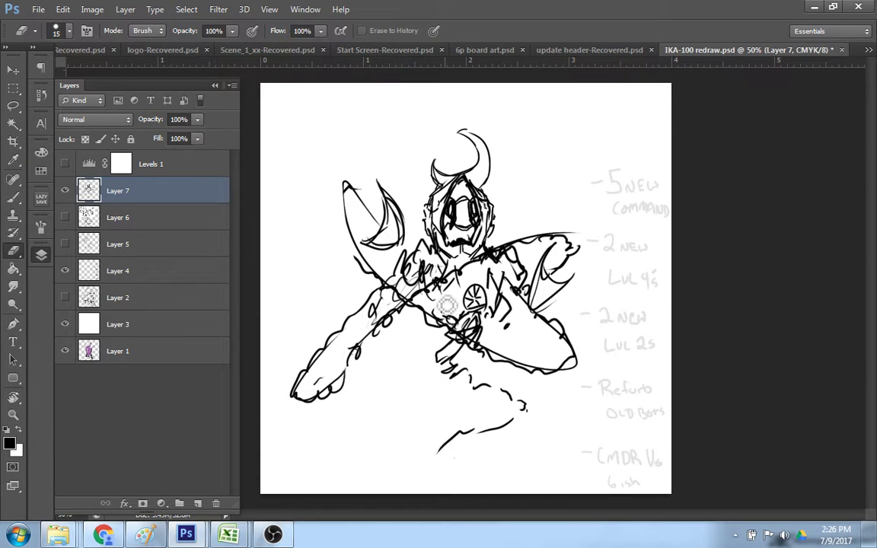
key(b)
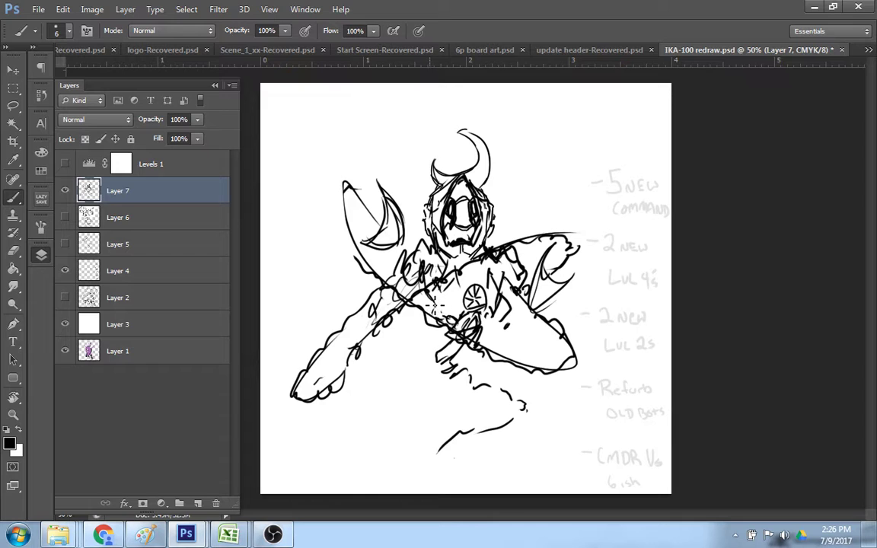
drag(435, 305, 441, 331)
drag(470, 289, 502, 294)
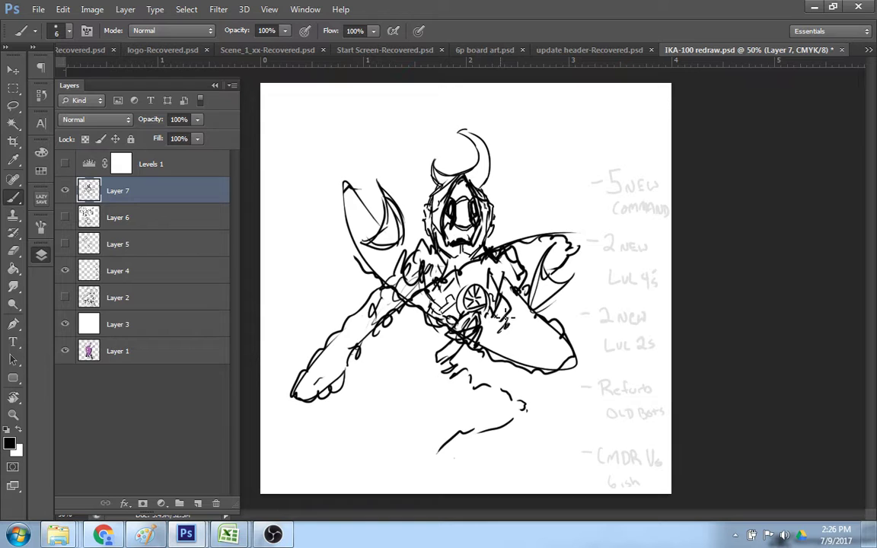
key(e)
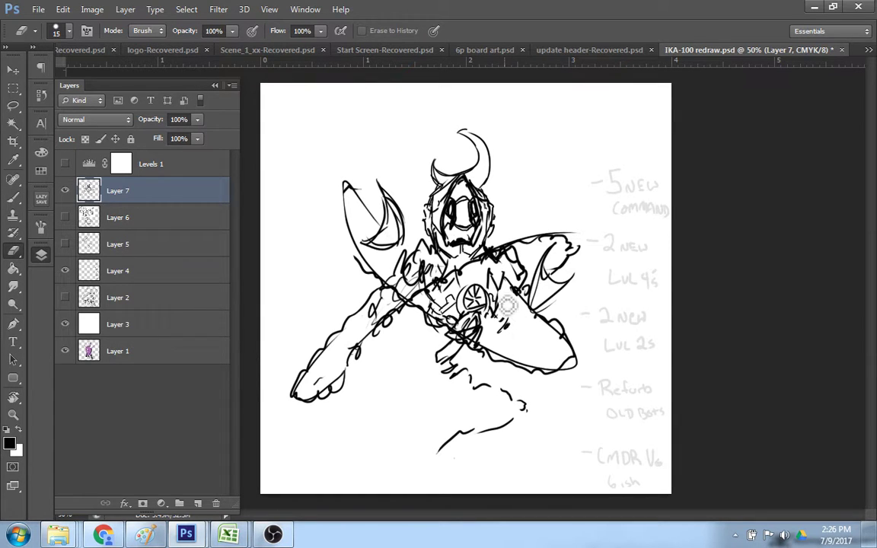
key(b)
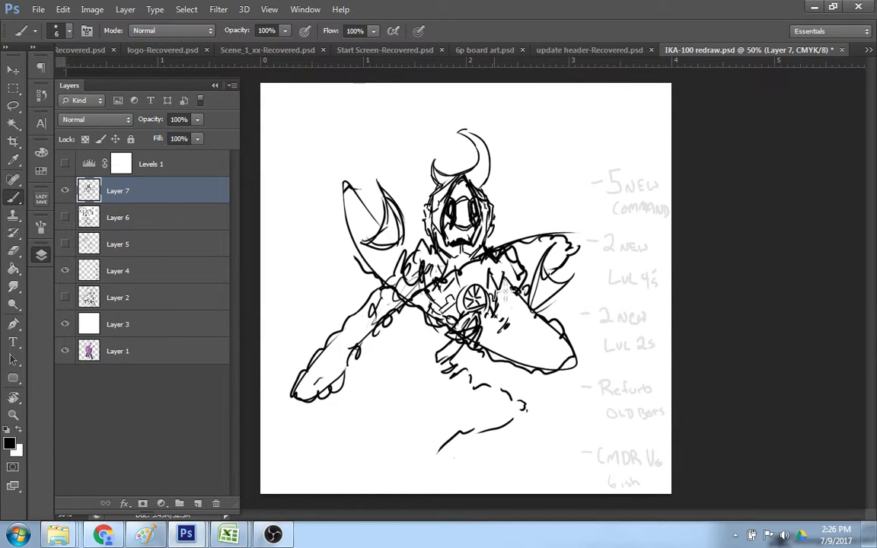
- Check the Twitch chat in Chrome again and return to the Photoshop sketch
key(alt+Tab)
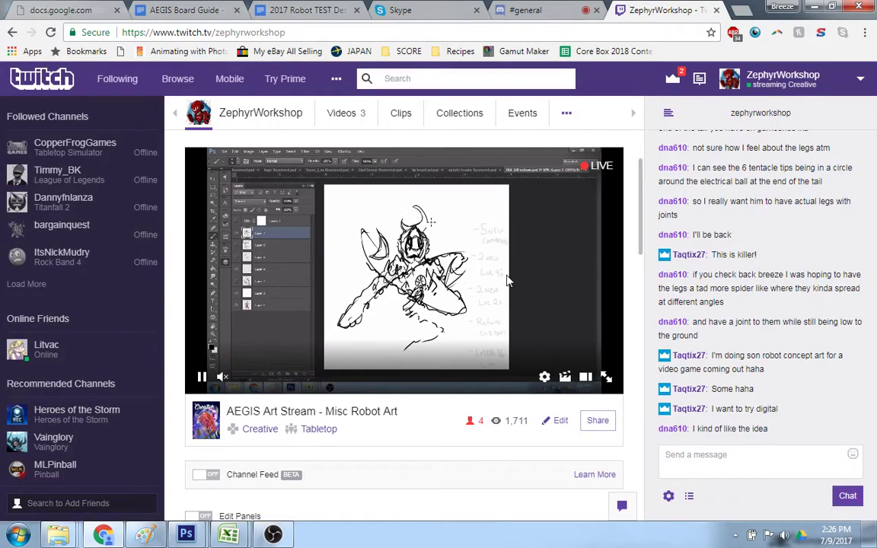
key(alt+Tab)
key(alt+Tab)
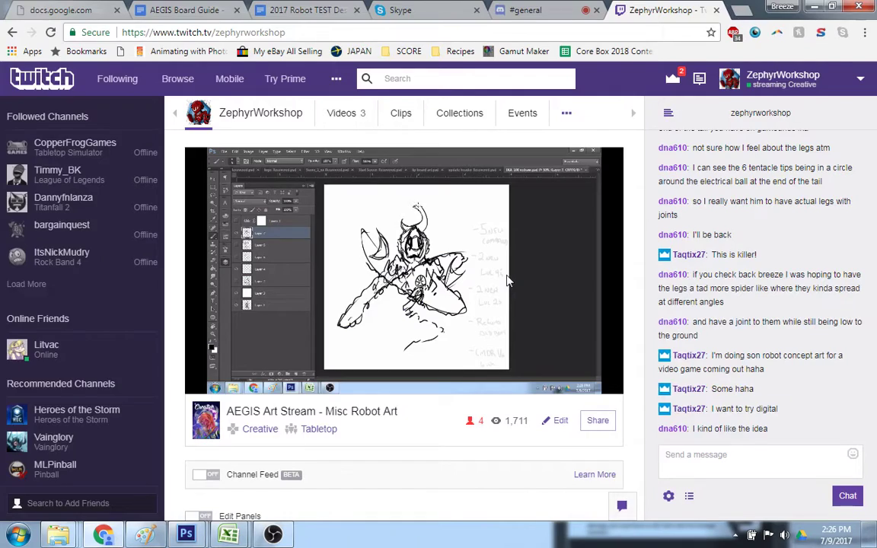
key(alt+Tab)
click(723, 199)
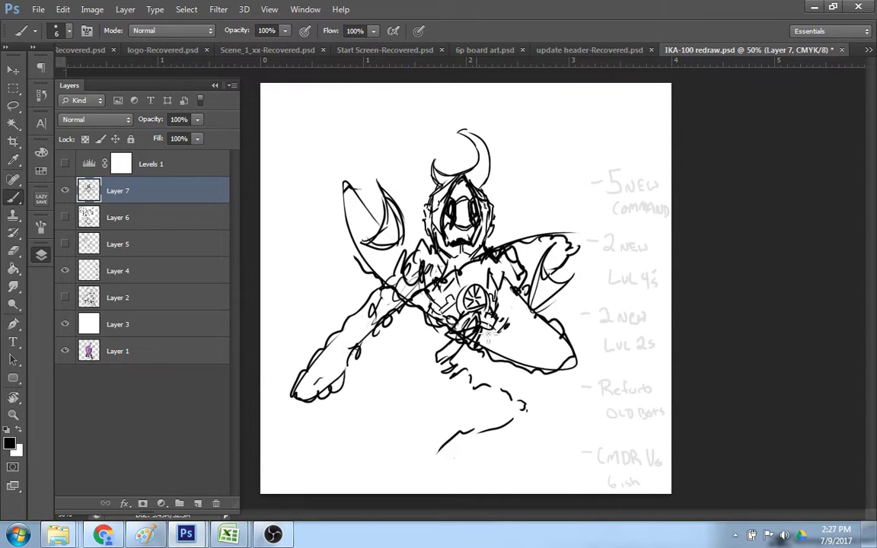
- Draw the waist plating below the emblem and darken the first blocky segments at the base of the tail
drag(477, 319, 493, 328)
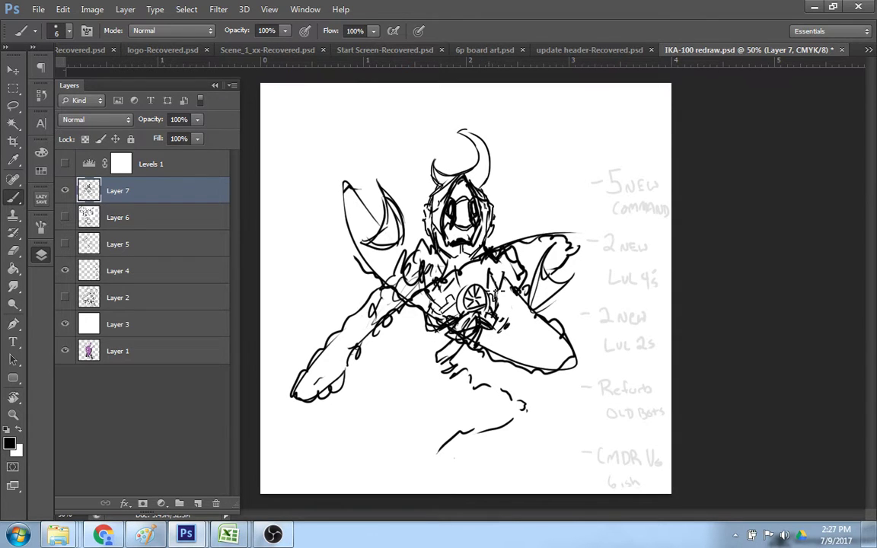
mouse_move(455, 346)
mouse_down()
mouse_move(441, 360)
mouse_move(473, 339)
mouse_up()
mouse_move(437, 375)
mouse_down()
mouse_move(446, 358)
mouse_move(438, 367)
mouse_move(450, 363)
mouse_move(453, 384)
mouse_up()
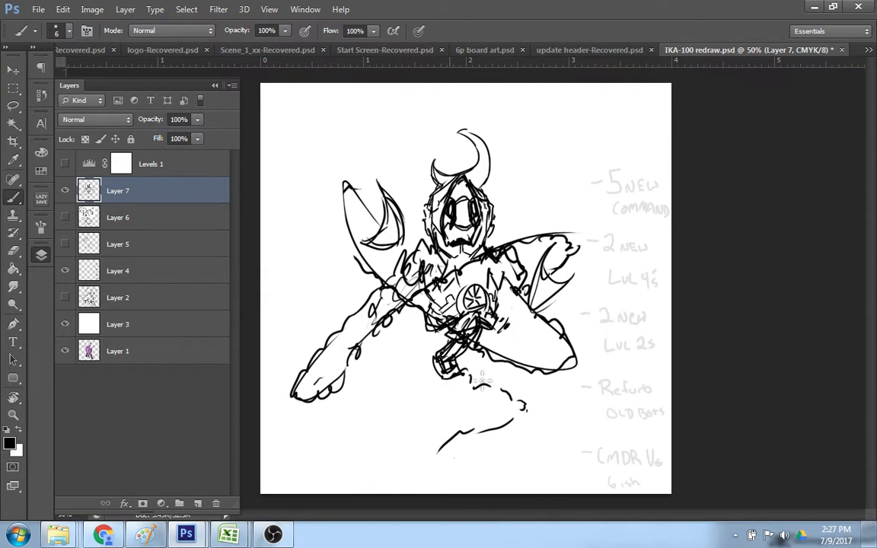
- Draw segments along the middle of the tail and chain-like links along the lower-left arm and the outstretched arm on the right
drag(462, 373, 502, 393)
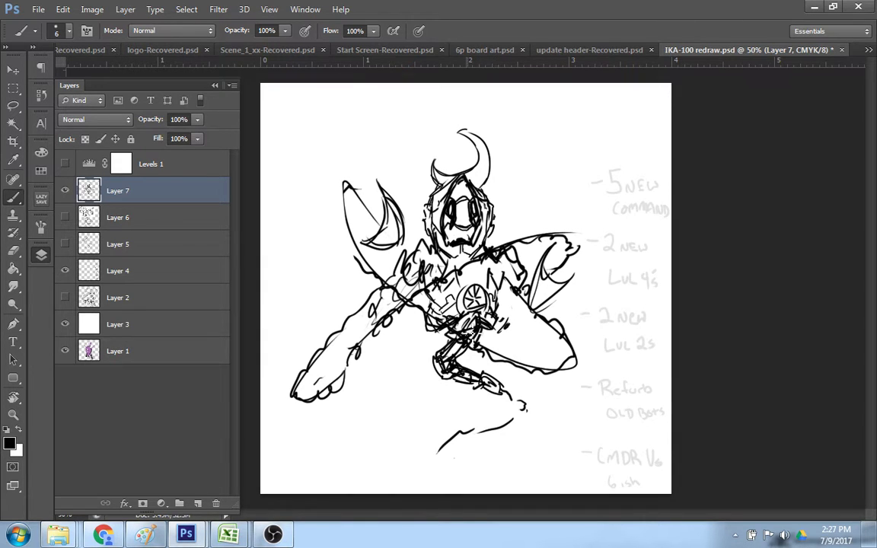
mouse_move(383, 291)
mouse_down()
mouse_move(371, 315)
mouse_move(342, 274)
mouse_move(324, 293)
mouse_move(308, 285)
mouse_move(330, 352)
mouse_move(366, 308)
mouse_move(324, 342)
mouse_move(305, 373)
mouse_move(303, 400)
mouse_move(343, 374)
mouse_move(309, 335)
mouse_move(335, 308)
mouse_move(351, 301)
mouse_move(371, 345)
mouse_move(355, 283)
mouse_move(387, 274)
mouse_move(408, 312)
mouse_up()
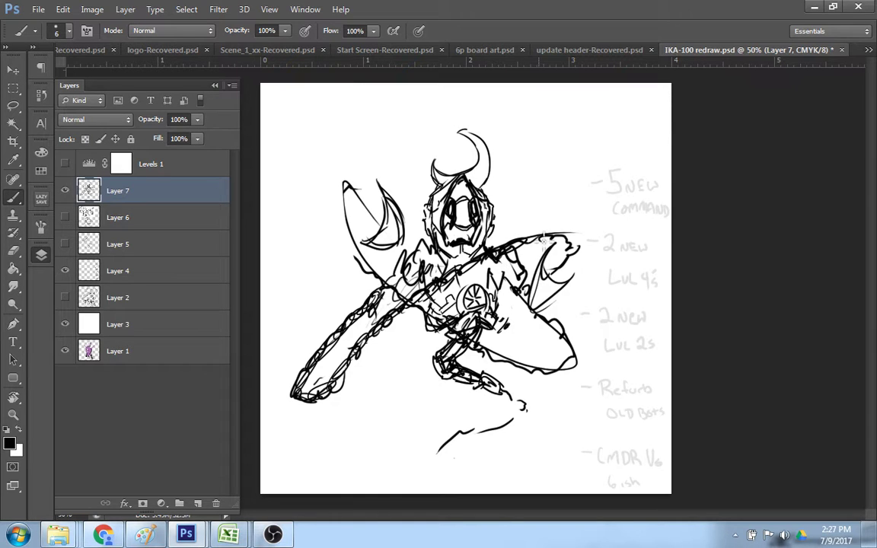
drag(554, 238, 567, 245)
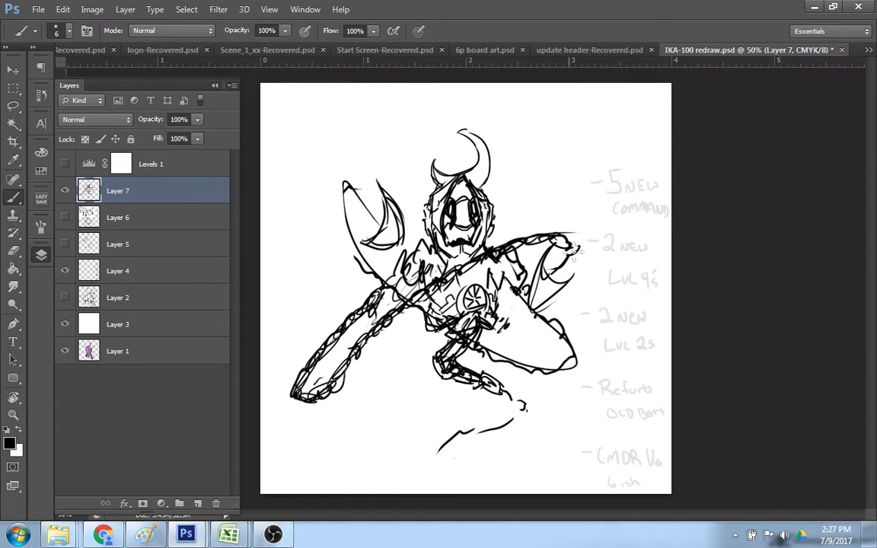
key(ctrl+z)
mouse_move(558, 242)
mouse_down()
mouse_move(570, 259)
mouse_move(554, 273)
mouse_up()
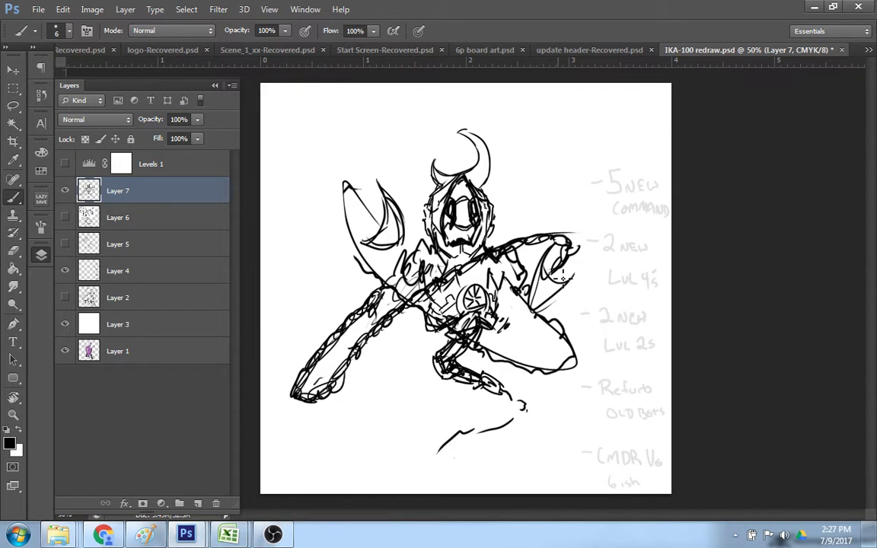
drag(571, 240, 571, 257)
drag(553, 268, 555, 289)
- Erase the old inner blade of the upper-left claw and sketch a new curved inner edge
key(e)
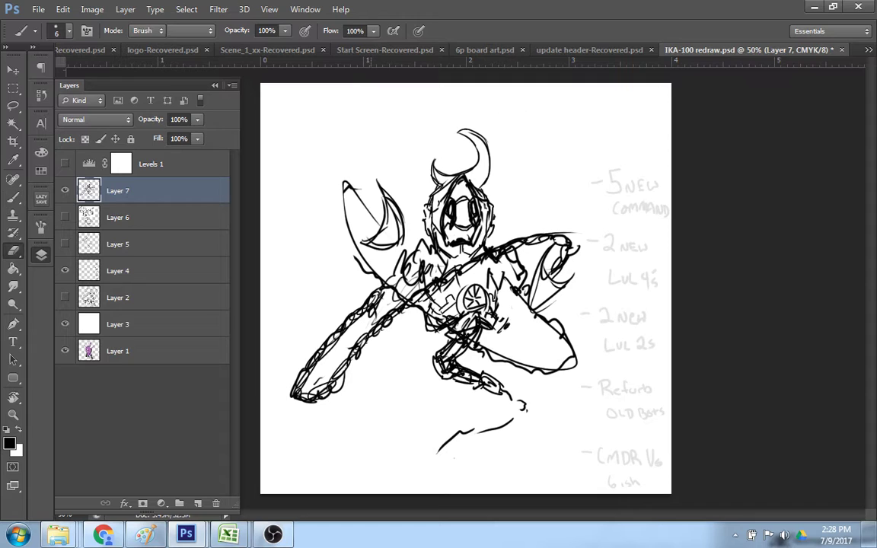
mouse_move(385, 202)
mouse_down()
mouse_move(392, 215)
mouse_move(379, 184)
mouse_up()
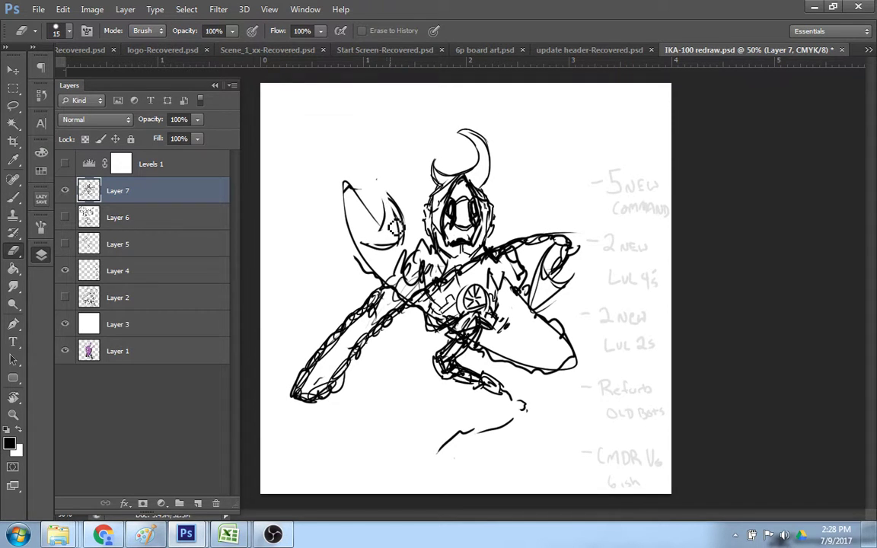
key(b)
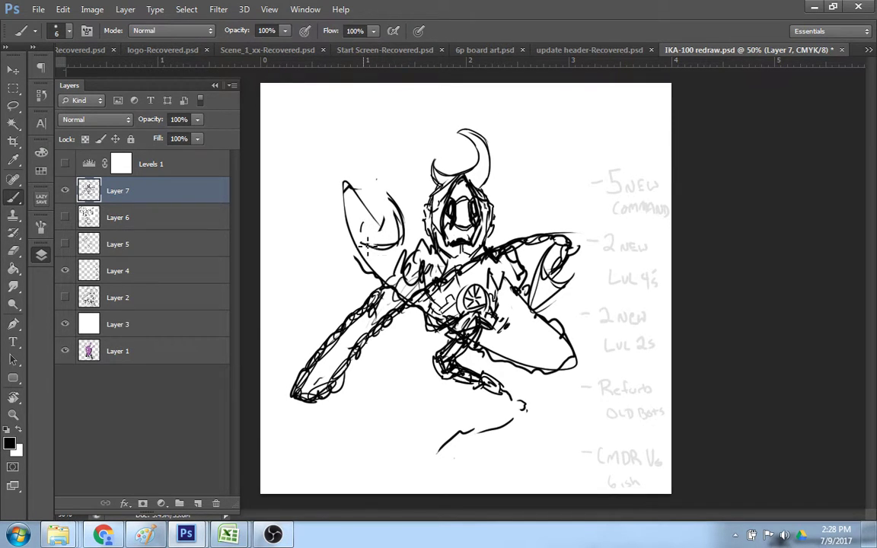
mouse_move(368, 245)
mouse_down()
mouse_move(396, 241)
mouse_move(392, 231)
mouse_move(397, 245)
mouse_up()
key(ctrl+z)
key(ctrl+z)
mouse_move(368, 223)
mouse_down()
mouse_move(375, 233)
mouse_move(387, 190)
mouse_up()
- Erase the upper-left claw's old outer curve, redraw it as a crescent blade, and add links along the arm behind it
key(e)
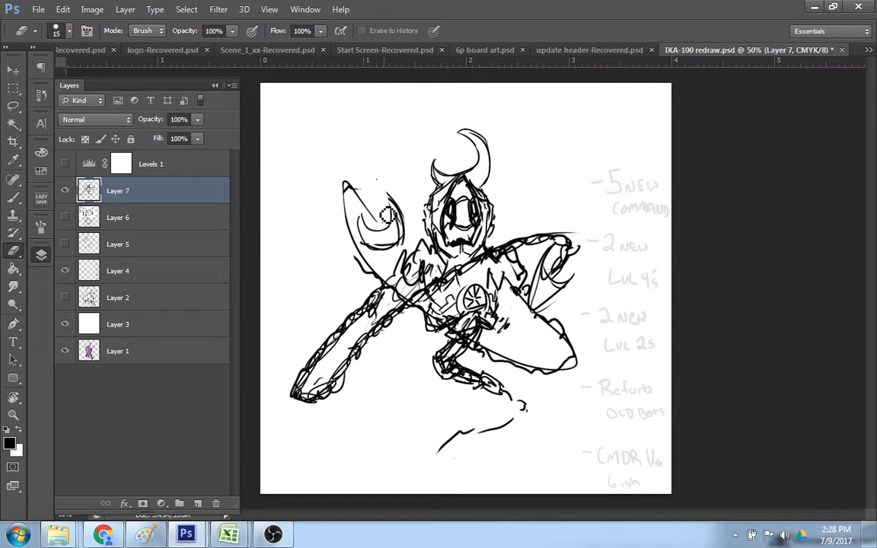
mouse_move(388, 216)
mouse_down()
mouse_move(392, 238)
mouse_move(400, 229)
mouse_move(398, 250)
mouse_up()
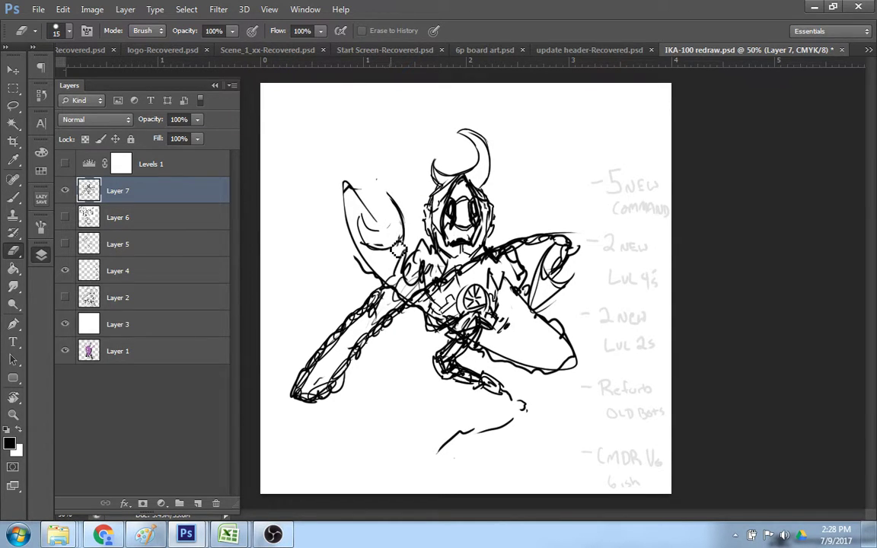
drag(390, 196, 409, 221)
key(b)
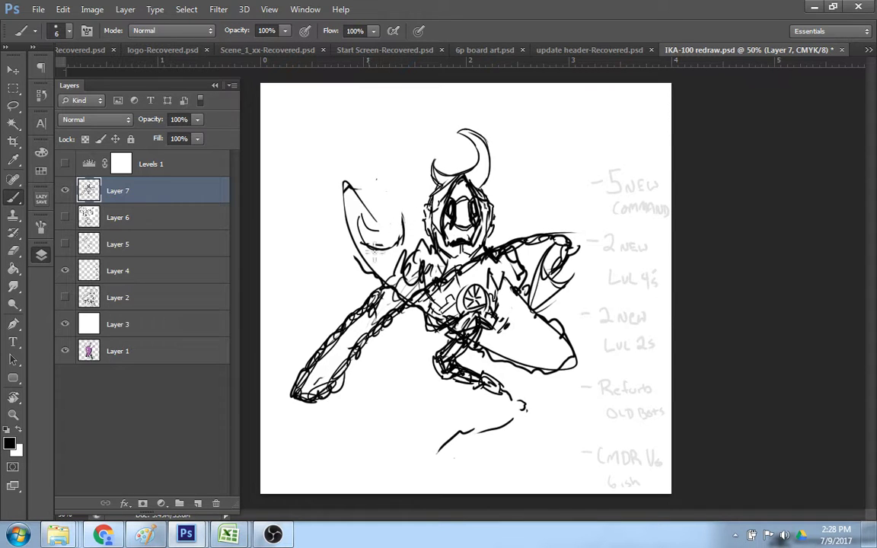
mouse_move(375, 252)
mouse_down()
mouse_move(393, 223)
mouse_move(383, 235)
mouse_move(370, 221)
mouse_move(410, 227)
mouse_move(395, 219)
mouse_move(404, 212)
mouse_move(386, 227)
mouse_move(349, 183)
mouse_move(340, 193)
mouse_move(352, 205)
mouse_move(345, 221)
mouse_move(373, 274)
mouse_up()
key(ctrl+z)
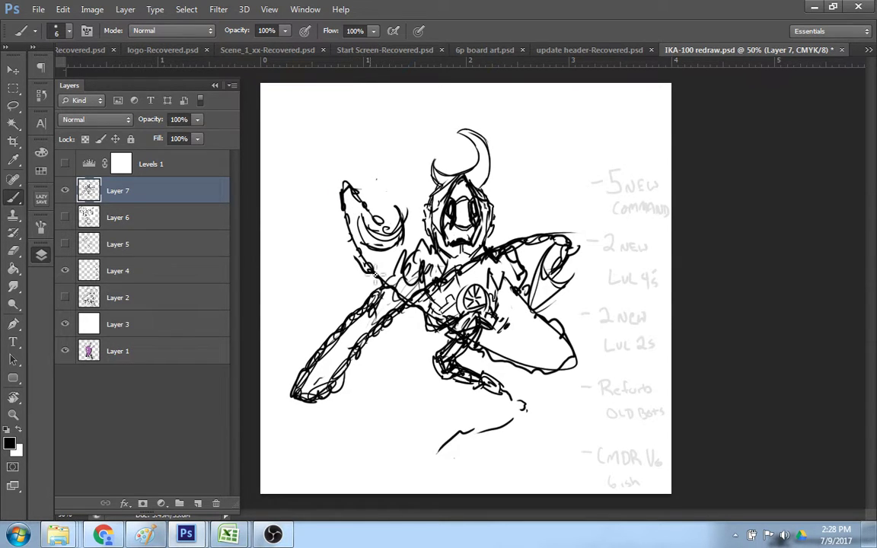
- Erase the old claw under the outstretched right hand and redraw it as a large crescent blade, cleaning up its outer edge
key(e)
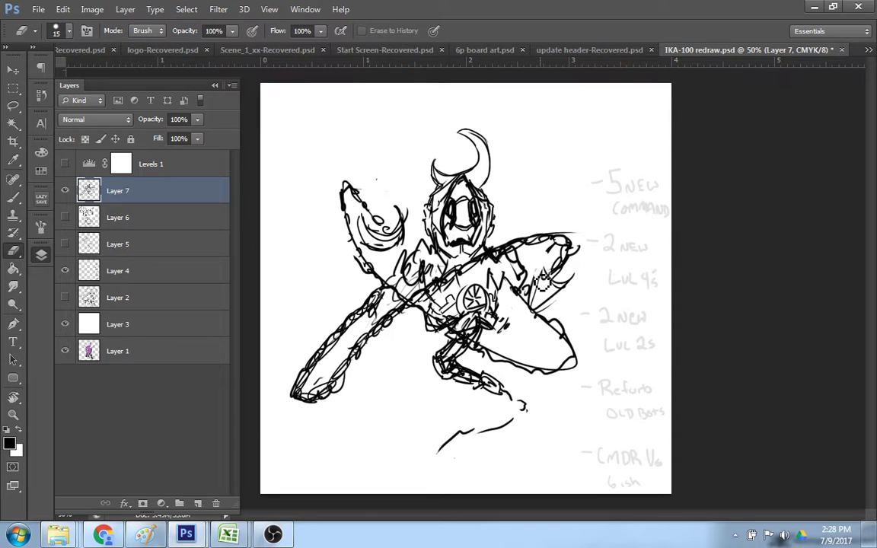
mouse_move(546, 315)
mouse_down()
mouse_move(557, 325)
mouse_move(550, 279)
mouse_move(580, 293)
mouse_up()
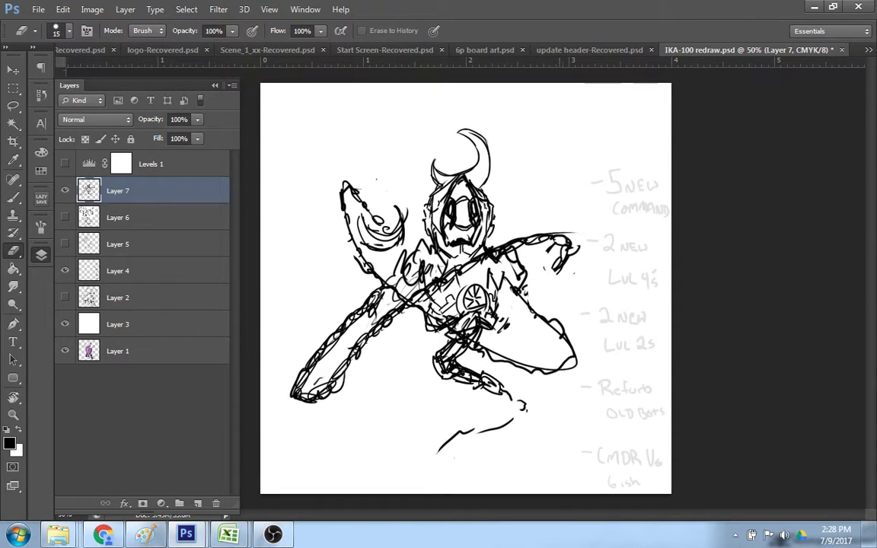
key(b)
mouse_move(554, 248)
mouse_down()
mouse_move(556, 298)
mouse_move(601, 237)
mouse_move(560, 259)
mouse_move(594, 227)
mouse_up()
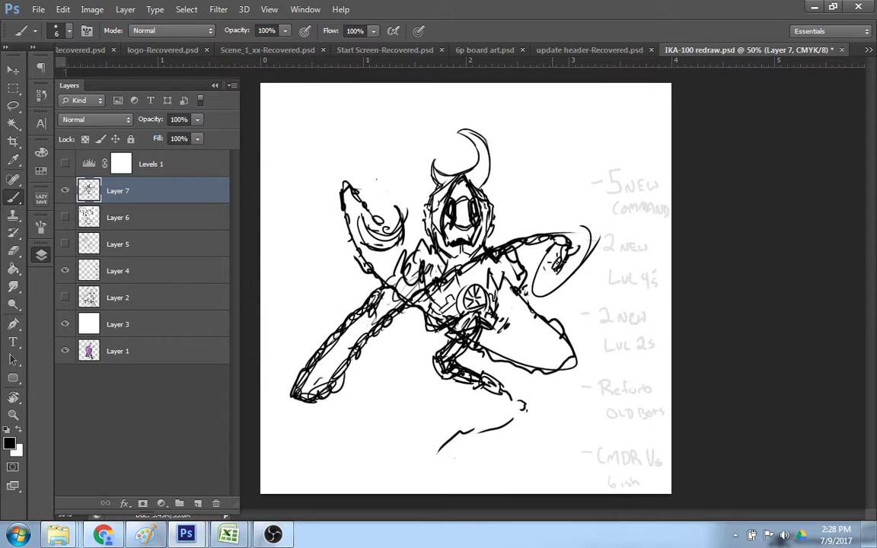
drag(571, 227, 583, 228)
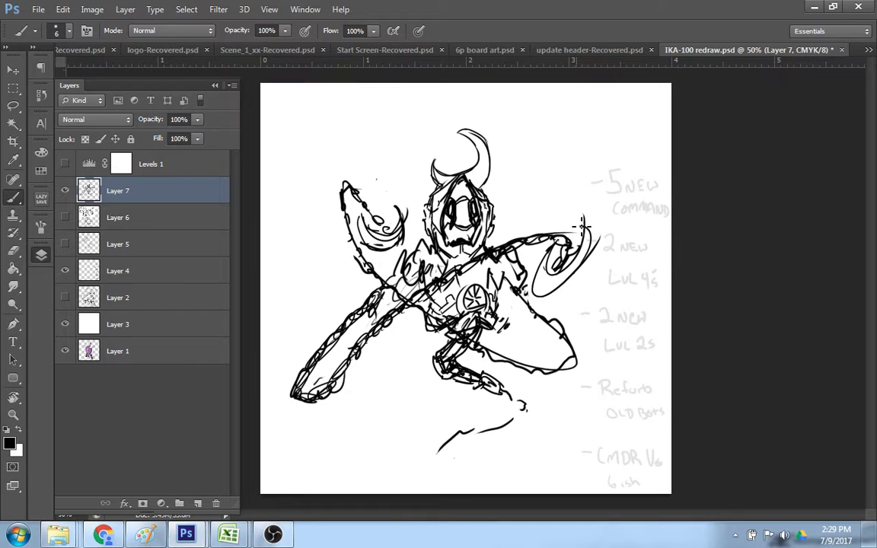
key(e)
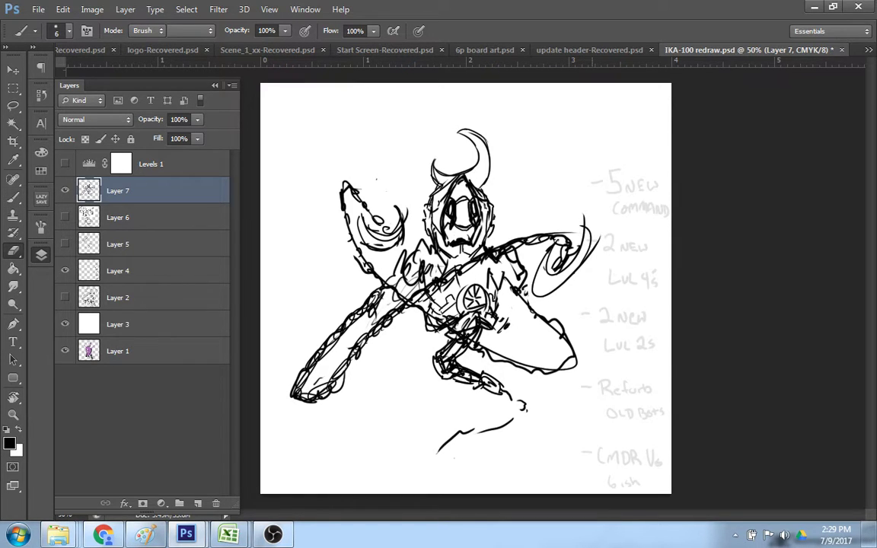
mouse_move(587, 284)
mouse_down()
mouse_move(605, 246)
mouse_move(595, 223)
mouse_move(589, 231)
mouse_up()
key(e)
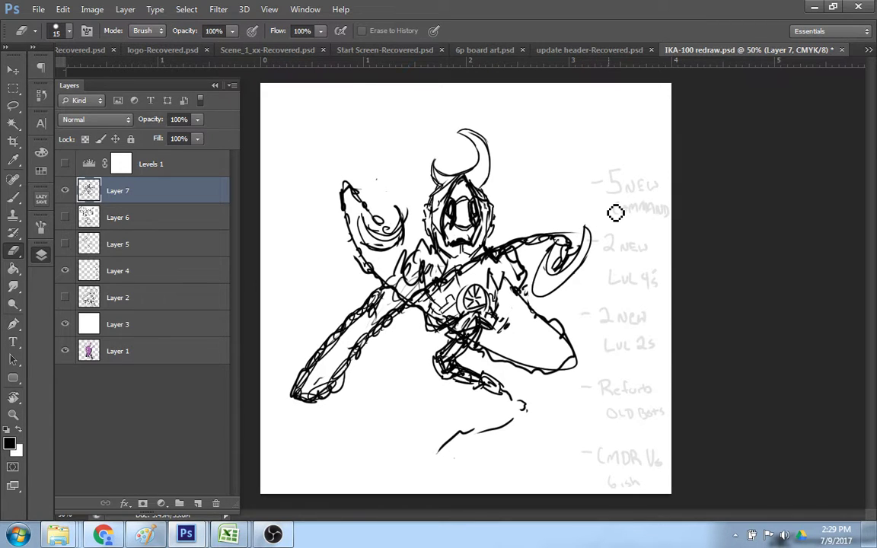
key(b)
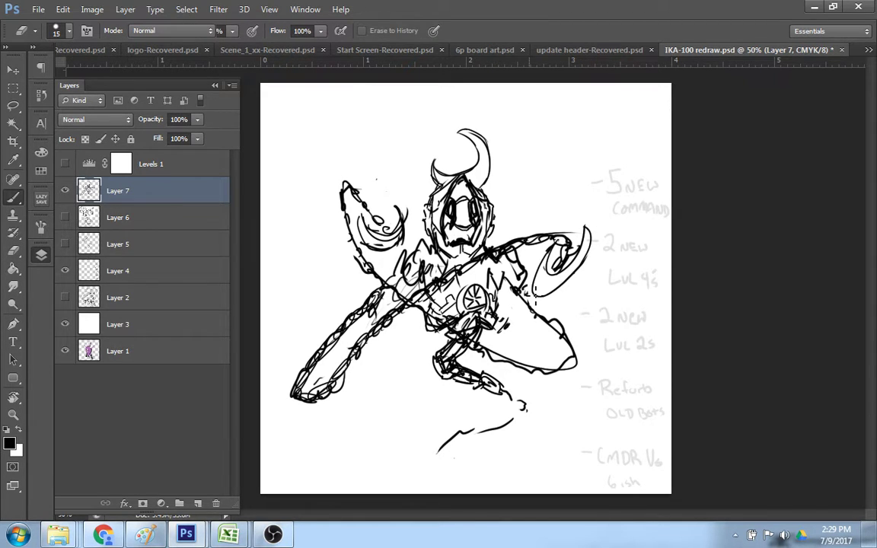
- Add chain-like links along the lower-right and upper-left arms, and extend the segmented tail down to a bent tip
mouse_move(523, 293)
mouse_down()
mouse_move(569, 348)
mouse_move(568, 369)
mouse_move(499, 365)
mouse_move(501, 343)
mouse_move(481, 347)
mouse_up()
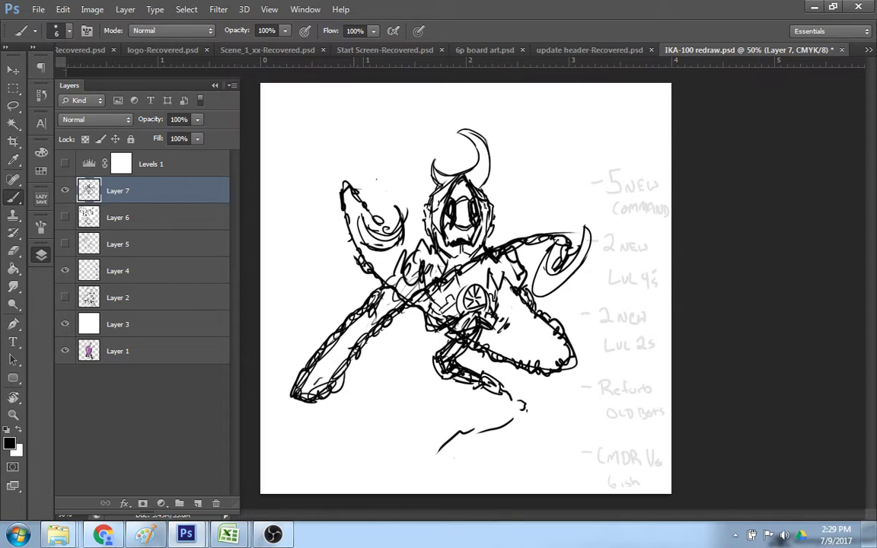
drag(358, 252, 351, 236)
drag(355, 201, 370, 209)
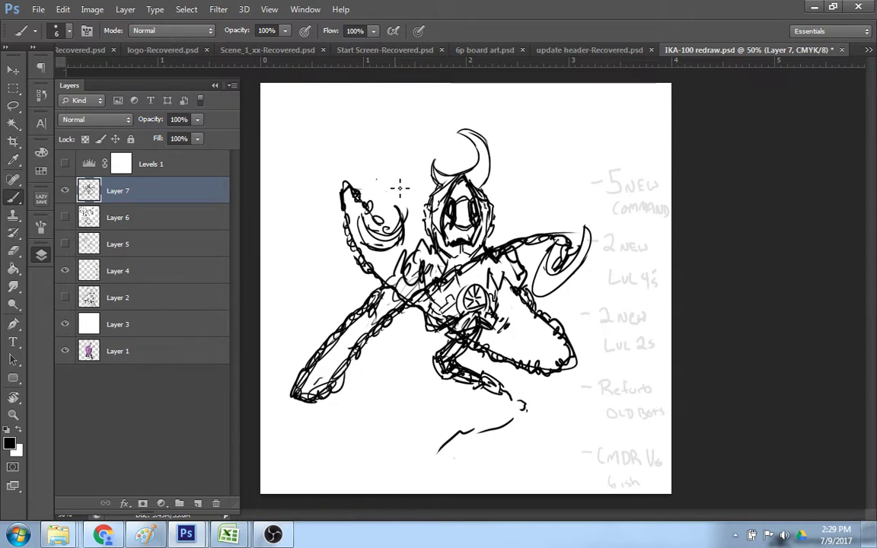
mouse_move(515, 396)
mouse_down()
mouse_move(496, 437)
mouse_move(492, 428)
mouse_move(520, 413)
mouse_move(491, 426)
mouse_move(491, 437)
mouse_move(511, 427)
mouse_move(515, 402)
mouse_up()
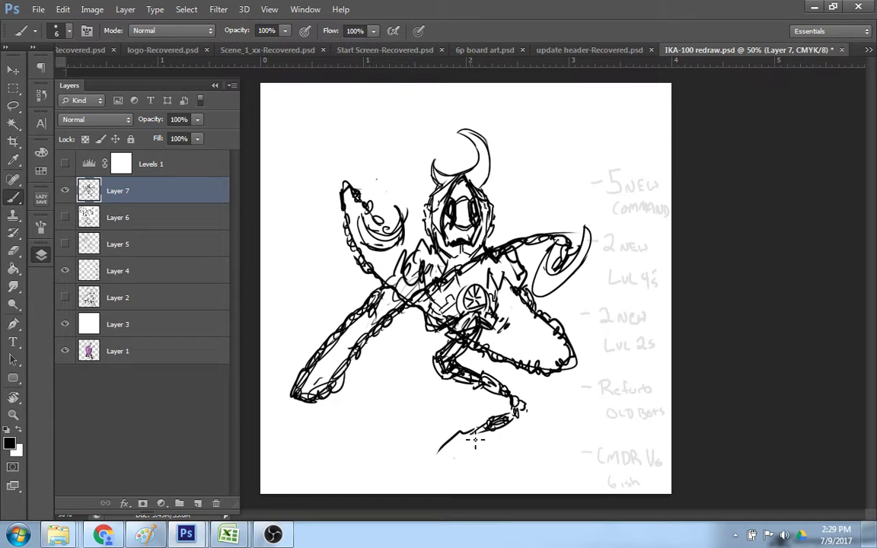
mouse_move(469, 440)
mouse_down()
mouse_move(447, 453)
mouse_move(463, 441)
mouse_move(446, 455)
mouse_move(474, 470)
mouse_up()
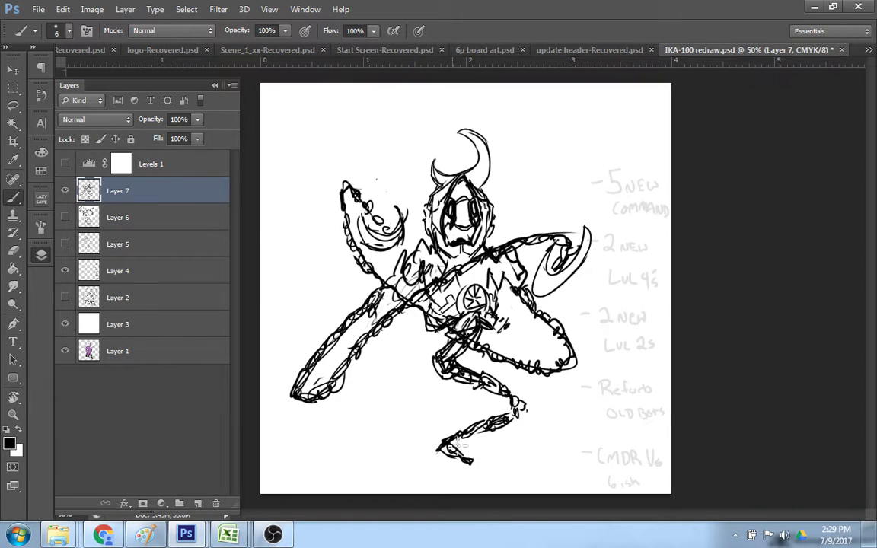
- Add inner lines to the head and right-hand crescents, and clean up and redraw the jagged chest panel above the round emblem
drag(478, 164, 459, 132)
drag(547, 259, 588, 258)
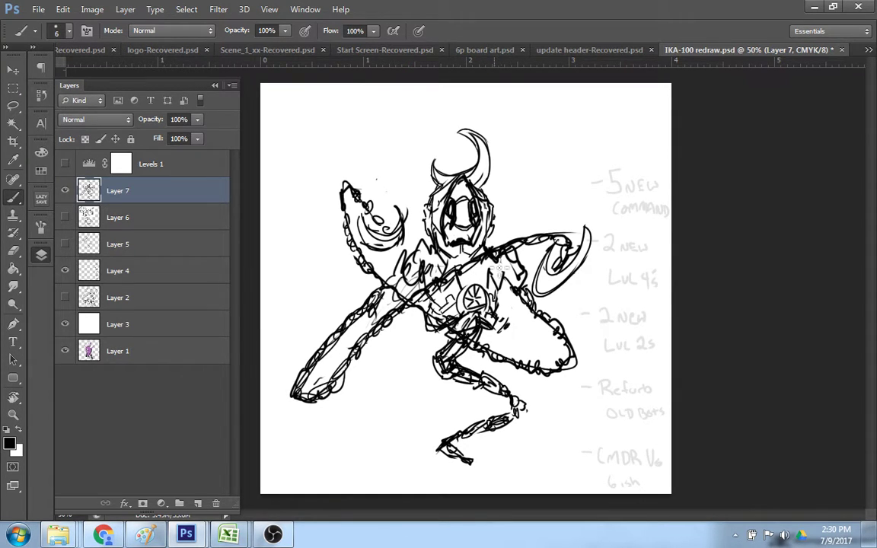
key(e)
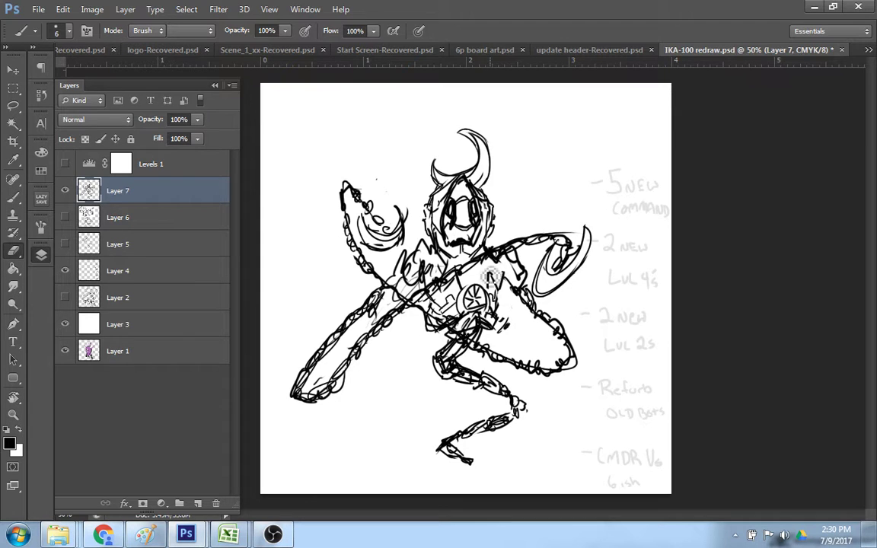
key(b)
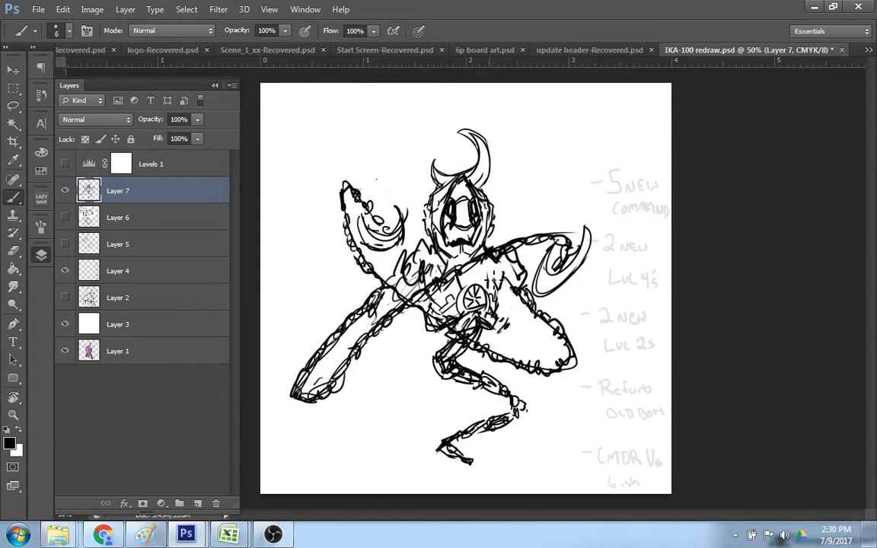
mouse_move(490, 270)
mouse_down()
mouse_move(494, 288)
mouse_move(500, 276)
mouse_move(504, 287)
mouse_up()
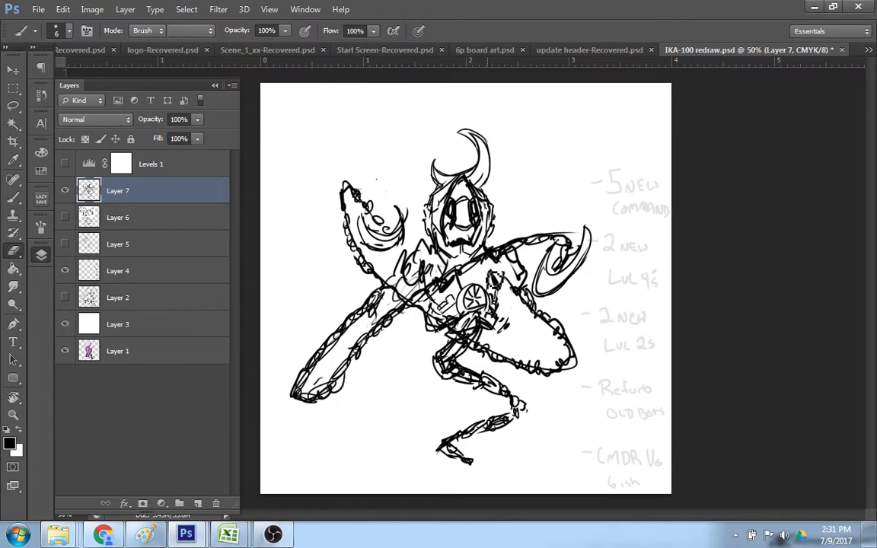
key(e)
key(b)
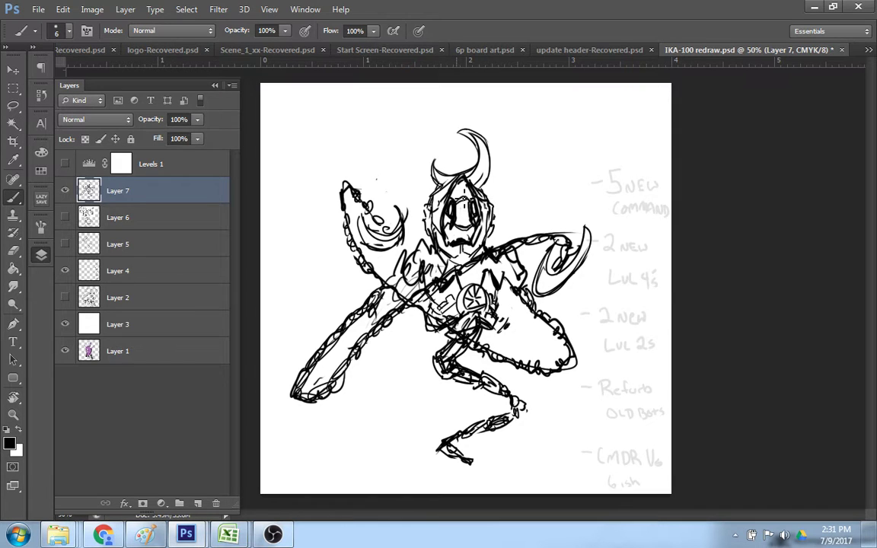
key(e)
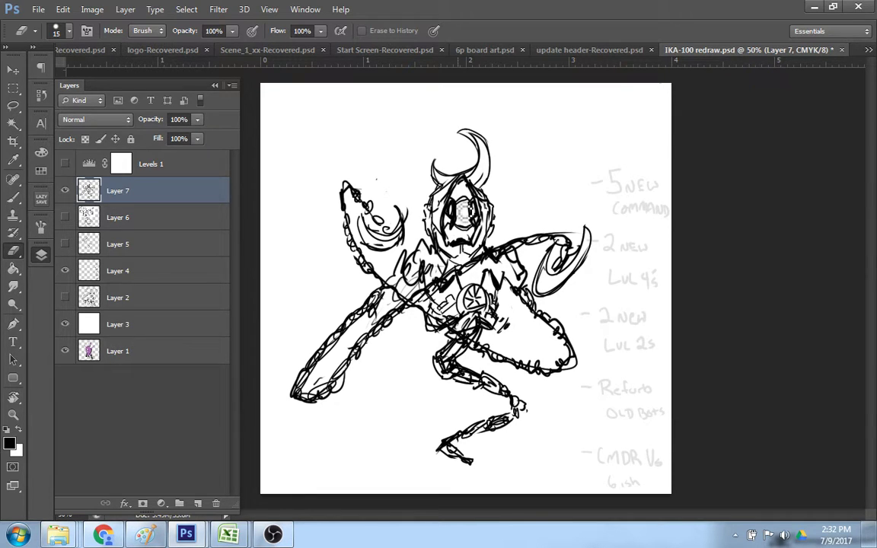
- Hide Layer 7 and create a new empty layer above it with the default name and settings
click(65, 191)
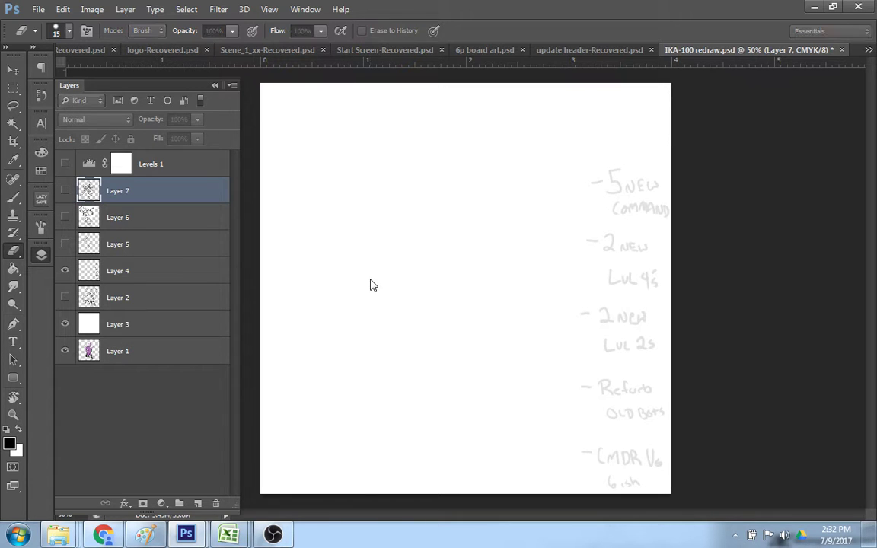
key(ctrl+shift+n)
text(')
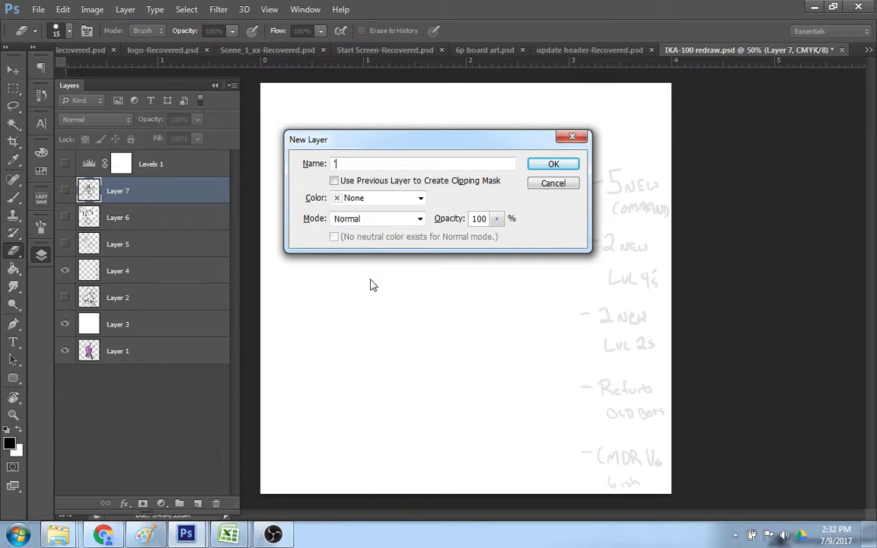
key(BackSpace)
key(Return)
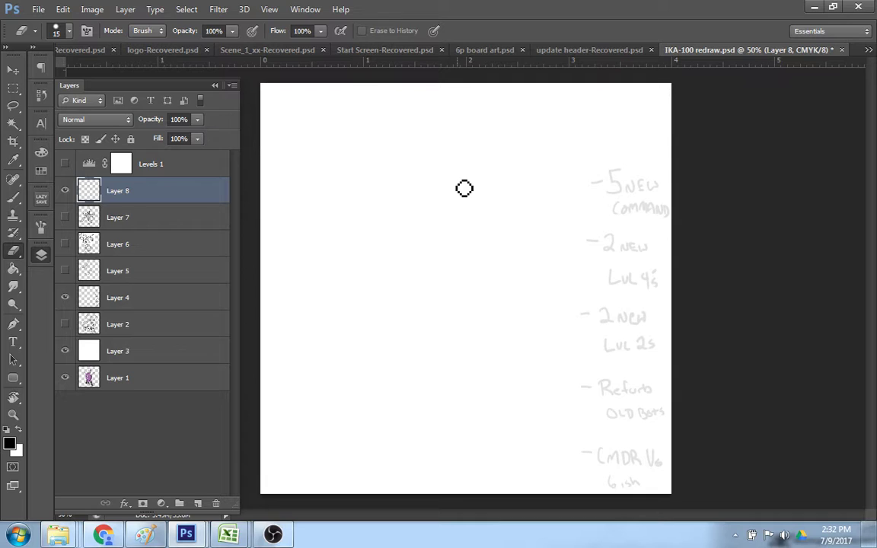
key(bracketleft)
key(bracketleft)
key(b)
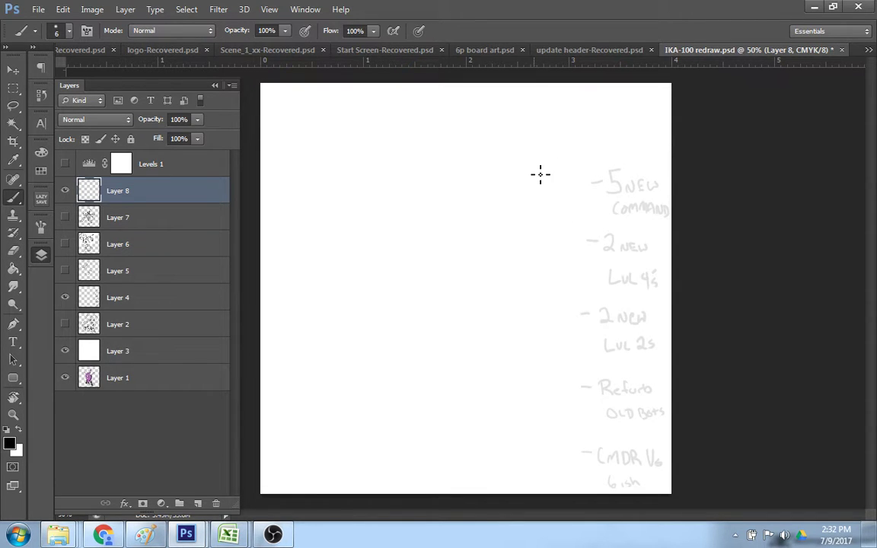
mouse_move(514, 211)
mouse_down()
mouse_move(559, 190)
mouse_move(568, 218)
mouse_up()
key(ctrl+z)
mouse_move(455, 257)
mouse_down()
mouse_move(487, 176)
mouse_move(541, 138)
mouse_move(513, 186)
mouse_move(531, 221)
mouse_move(501, 255)
mouse_up()
key(ctrl+z)
mouse_move(416, 318)
mouse_down()
mouse_move(498, 151)
mouse_move(587, 97)
mouse_move(531, 157)
mouse_move(562, 170)
mouse_move(591, 201)
mouse_move(495, 276)
mouse_up()
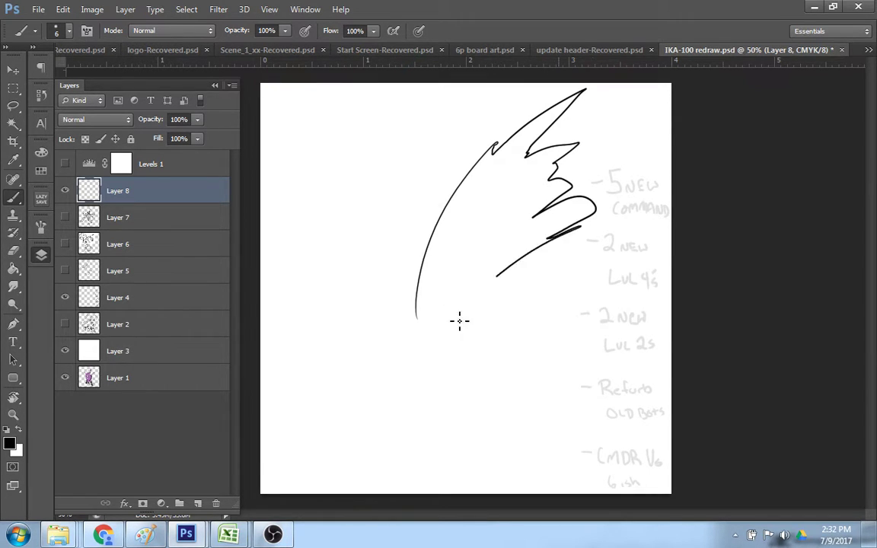
drag(460, 321, 446, 325)
key(ctrl+z)
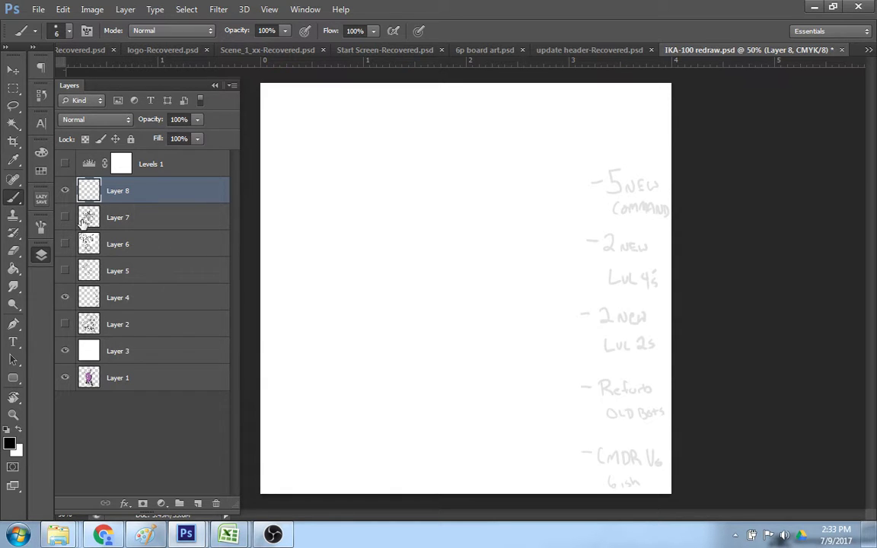
- Show Layer 6 to review the earlier robot sketches
click(65, 244)
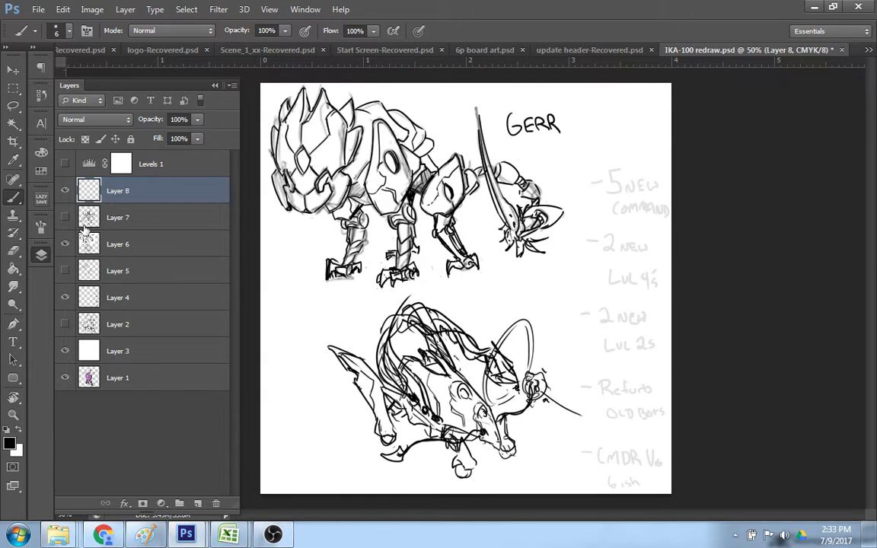
- Create a new empty layer with the default name and settings and place it directly beneath Layer 6
click(137, 242)
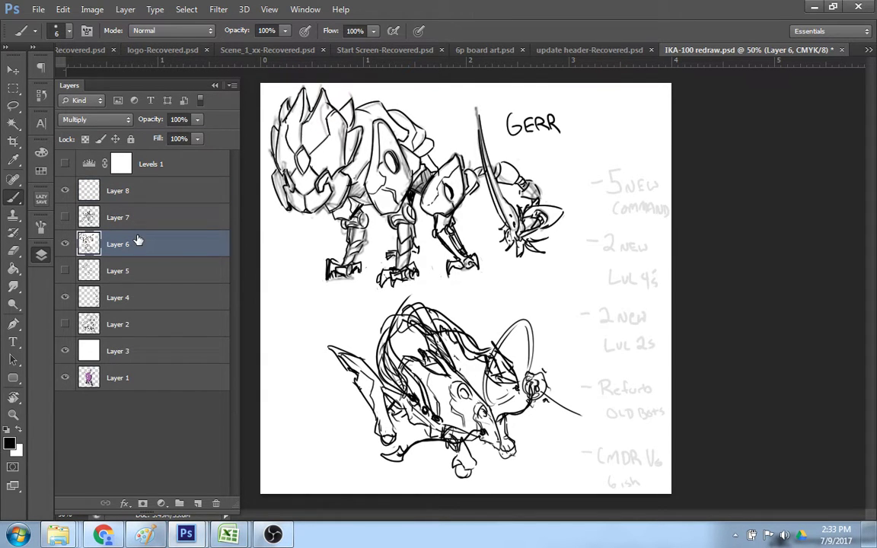
key(ctrl+shift+n)
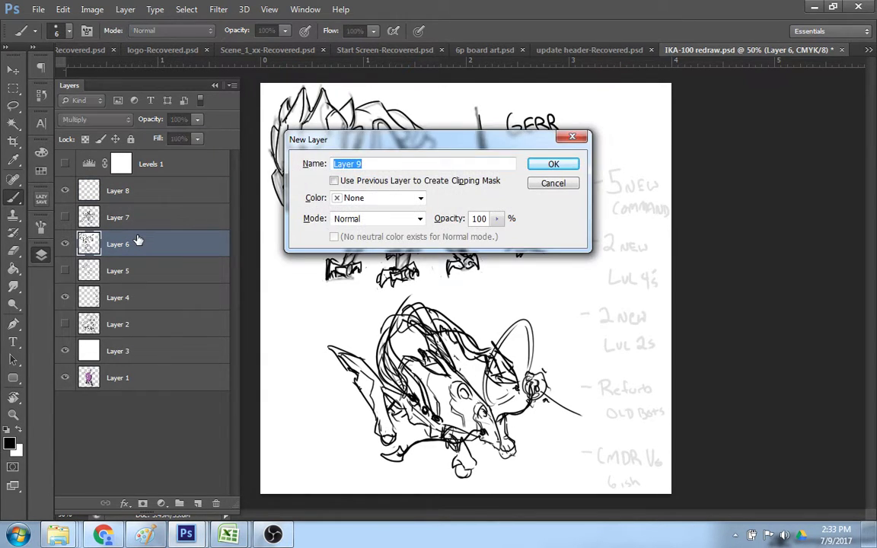
key(Return)
drag(145, 244, 154, 287)
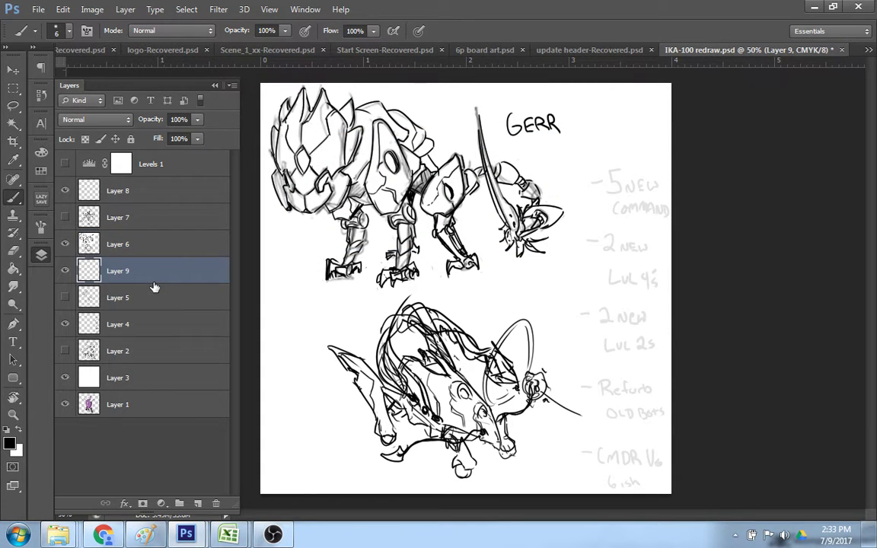
- Set the foreground colour to teal green #12b98c
click(11, 444)
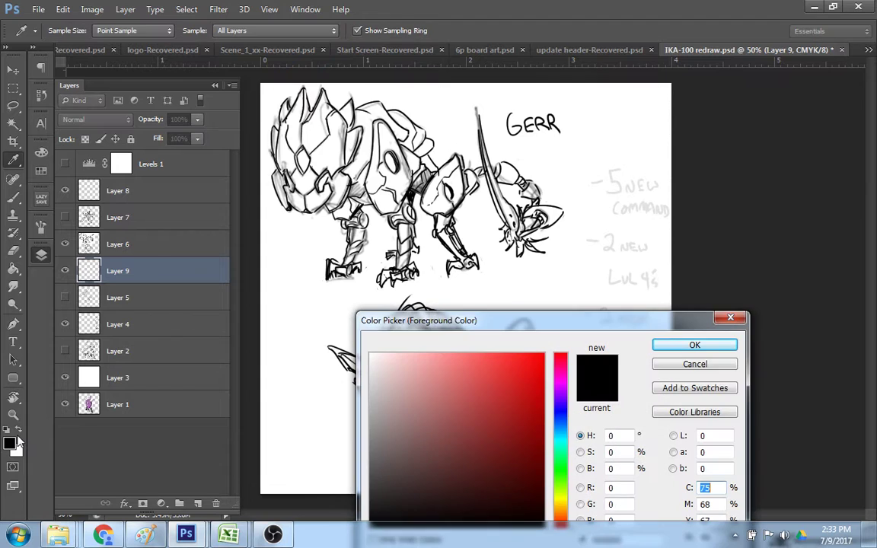
drag(563, 495, 562, 458)
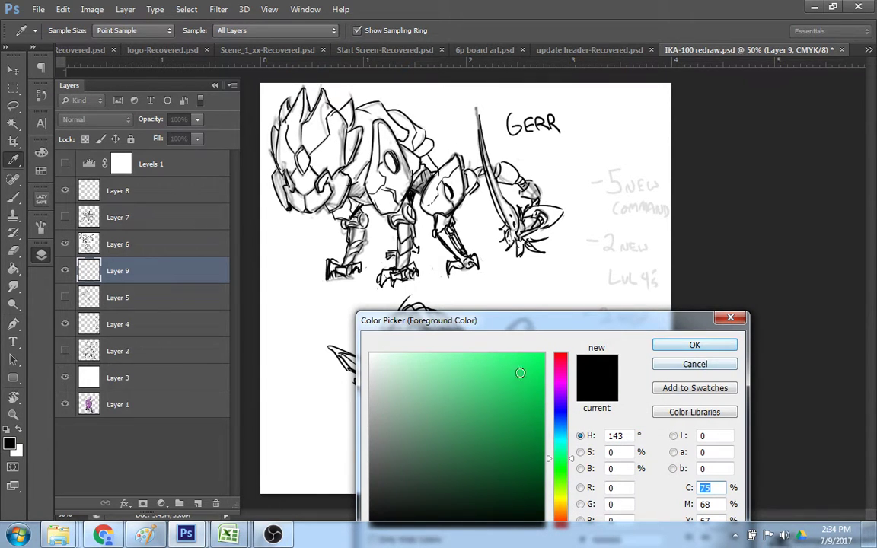
click(517, 374)
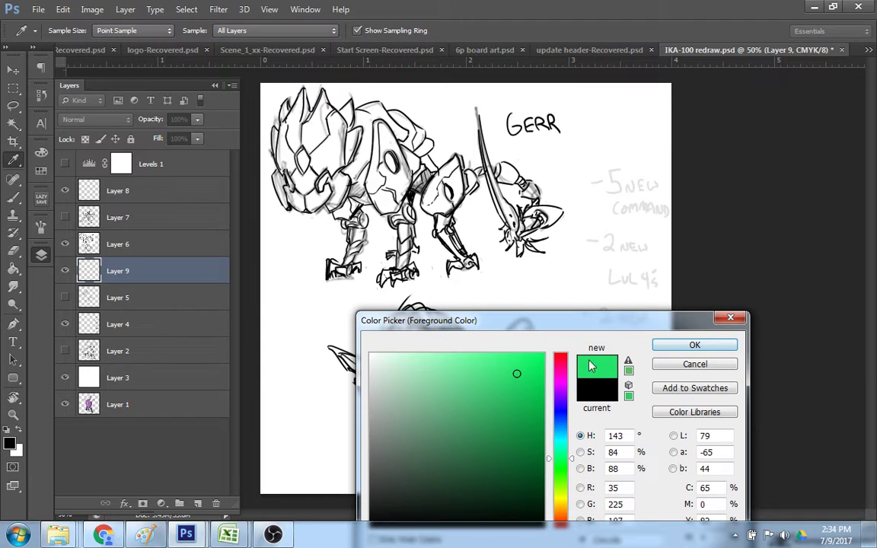
drag(623, 326, 621, 282)
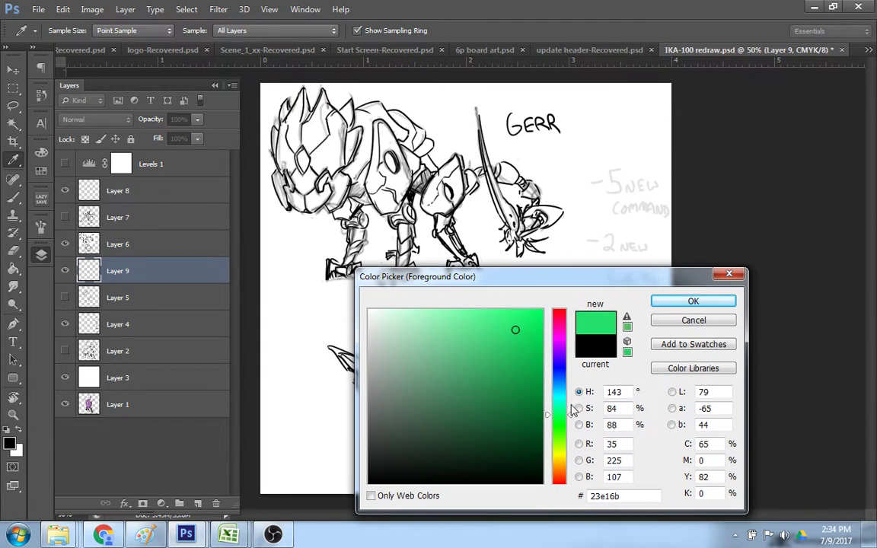
drag(573, 412, 573, 408)
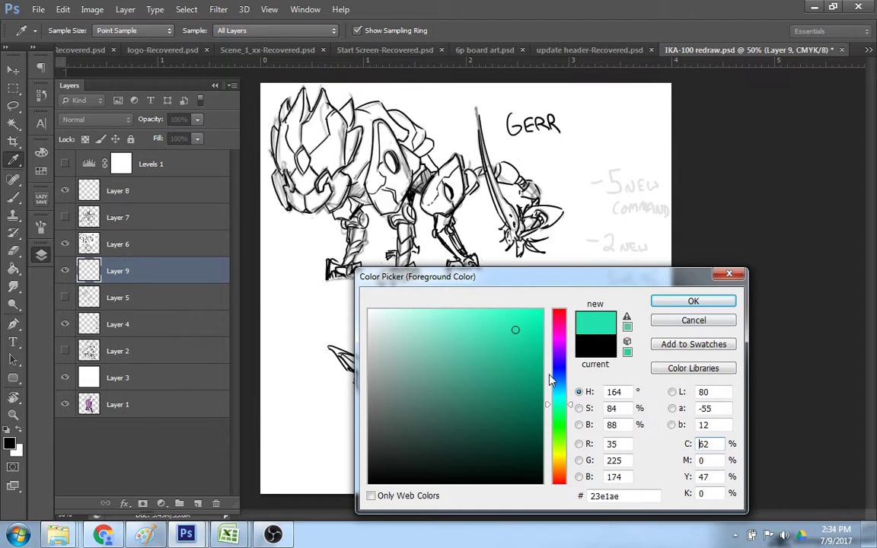
click(526, 357)
click(673, 304)
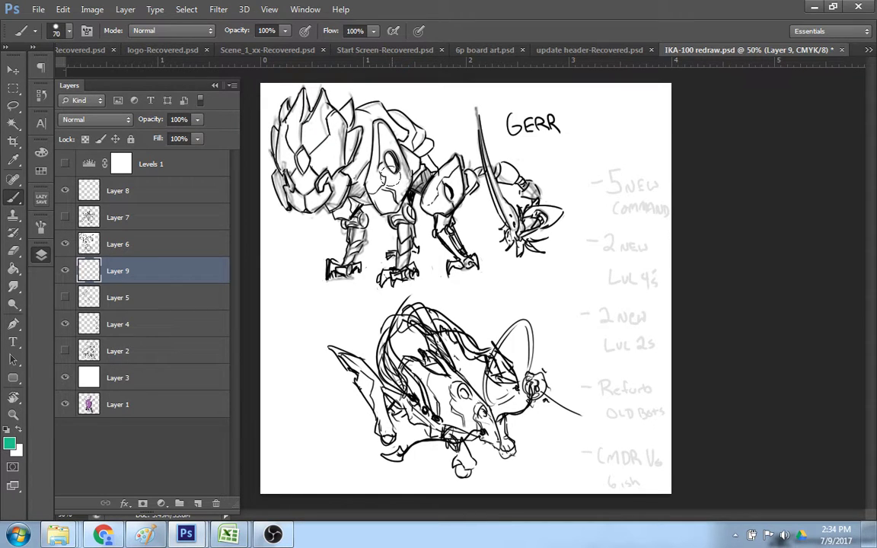
- Paint the upper robot's torso and back plates flat teal with a size 70 brush, and erase the spill near the haunch
mouse_move(387, 163)
mouse_down()
mouse_move(382, 194)
mouse_move(367, 174)
mouse_move(379, 194)
mouse_move(348, 182)
mouse_move(370, 160)
mouse_move(369, 121)
mouse_move(388, 148)
mouse_up()
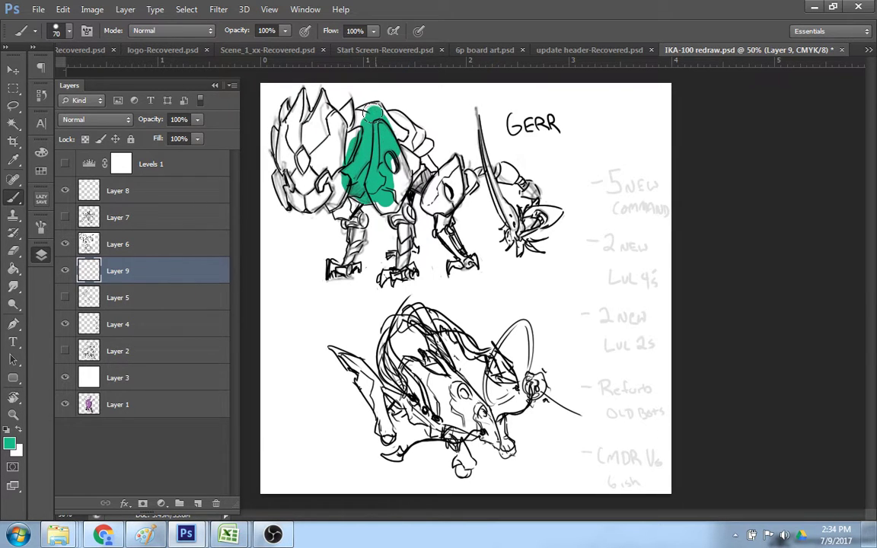
mouse_move(374, 114)
mouse_down()
mouse_move(328, 111)
mouse_move(367, 114)
mouse_move(343, 101)
mouse_move(358, 137)
mouse_move(350, 114)
mouse_move(411, 132)
mouse_up()
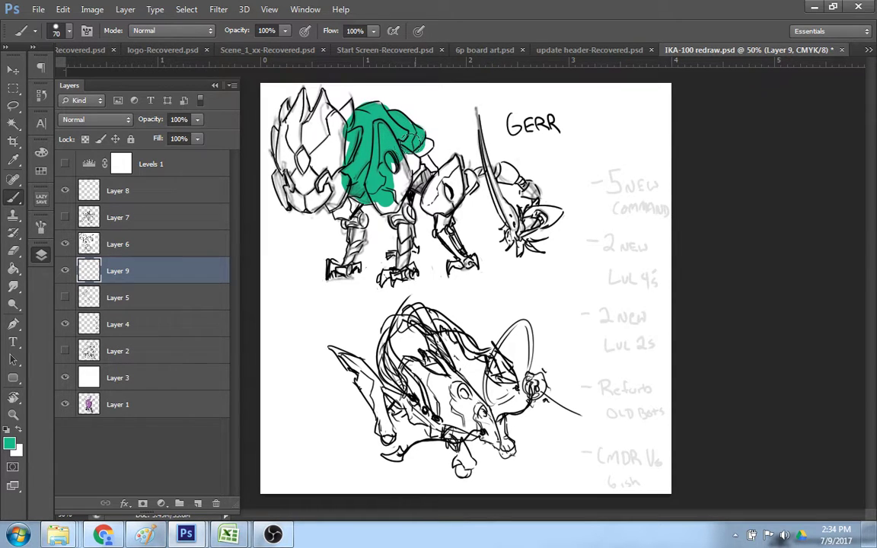
mouse_move(391, 164)
mouse_down()
mouse_move(385, 201)
mouse_move(374, 195)
mouse_move(393, 189)
mouse_move(404, 169)
mouse_move(374, 141)
mouse_move(388, 153)
mouse_move(418, 143)
mouse_up()
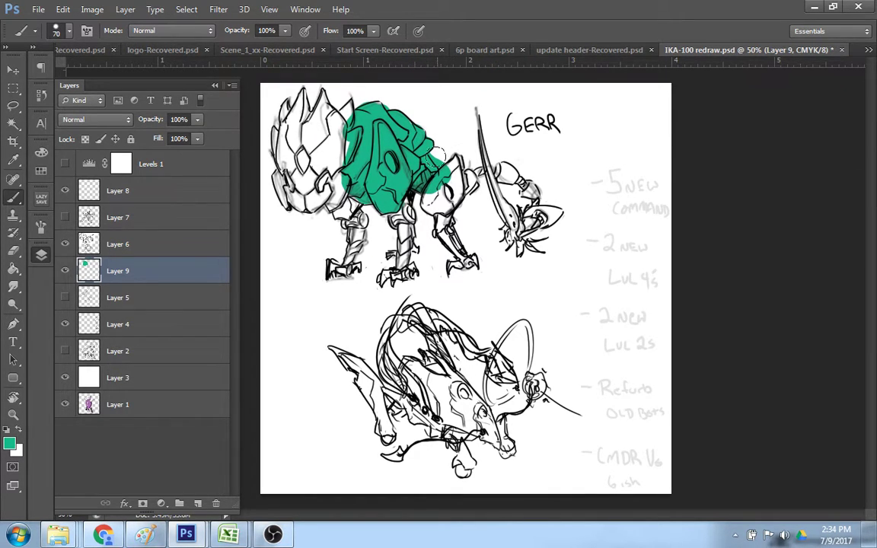
key(e)
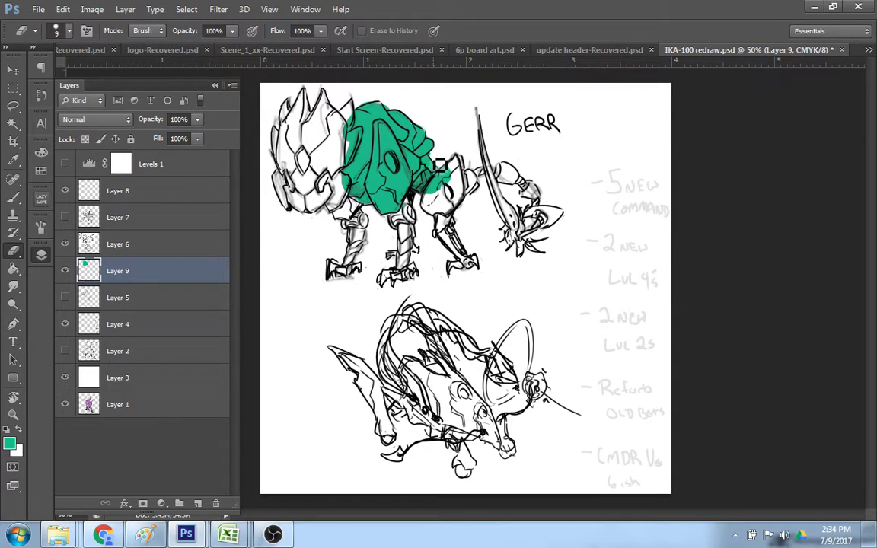
drag(442, 164, 450, 177)
key(b)
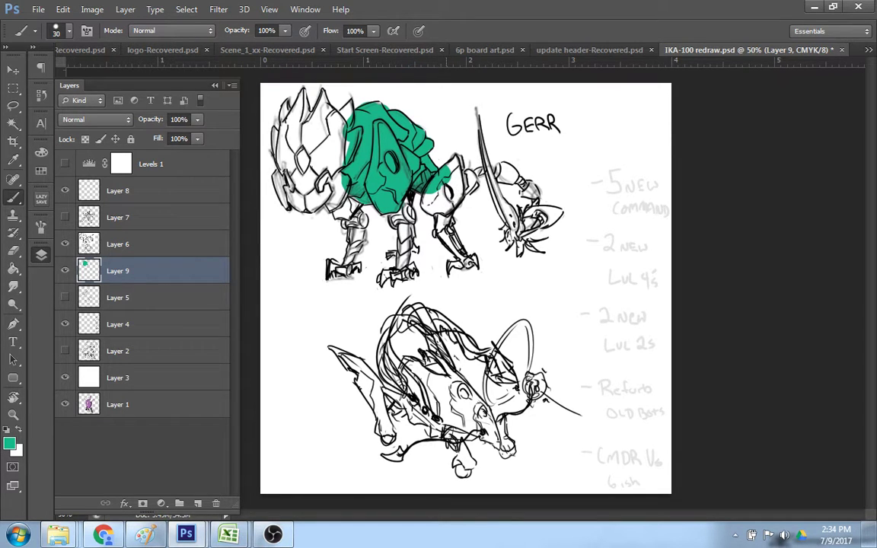
- Fill the upper robot's haunch, three legs, feet and spiked head with flat teal, using smaller brushes of size 30 and 25
mouse_move(444, 183)
mouse_down()
mouse_move(429, 208)
mouse_move(457, 157)
mouse_move(465, 195)
mouse_move(438, 210)
mouse_move(408, 177)
mouse_up()
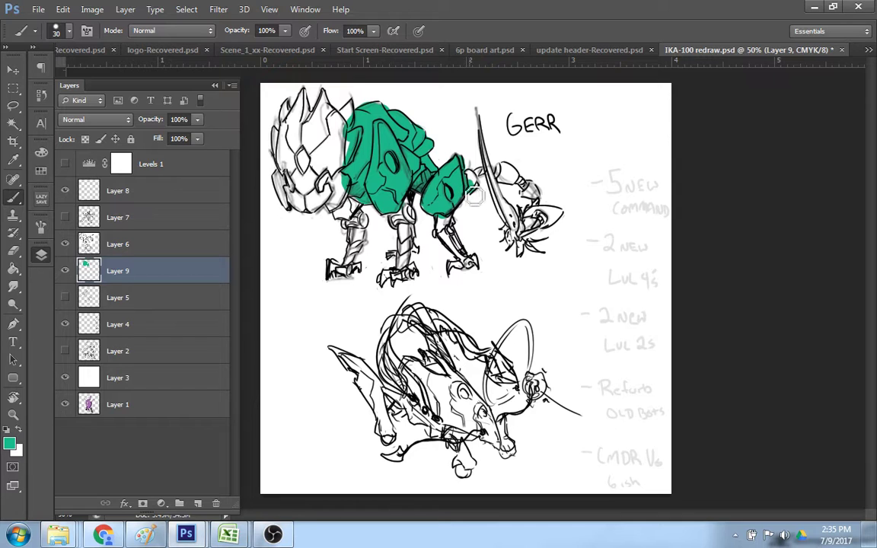
mouse_move(475, 196)
mouse_down()
mouse_move(472, 179)
mouse_move(476, 194)
mouse_up()
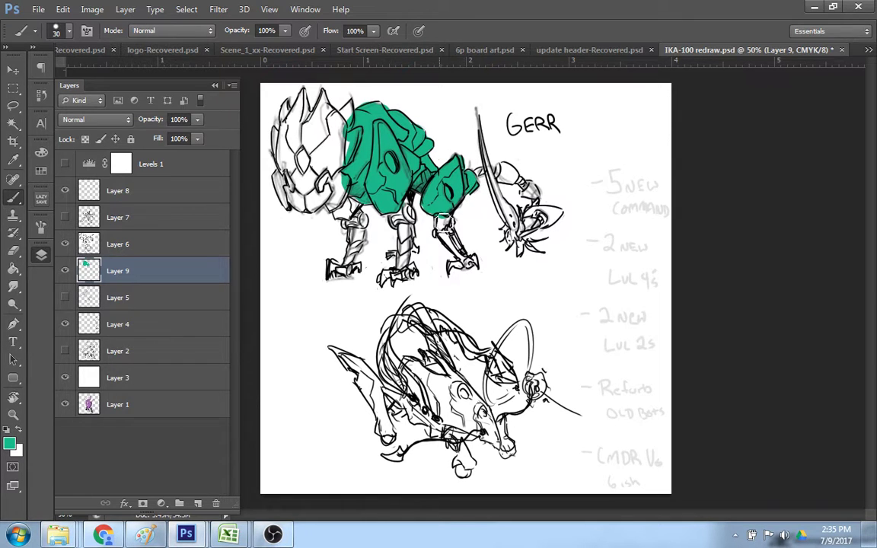
mouse_move(443, 221)
mouse_down()
mouse_move(452, 252)
mouse_move(472, 269)
mouse_move(459, 243)
mouse_move(463, 268)
mouse_up()
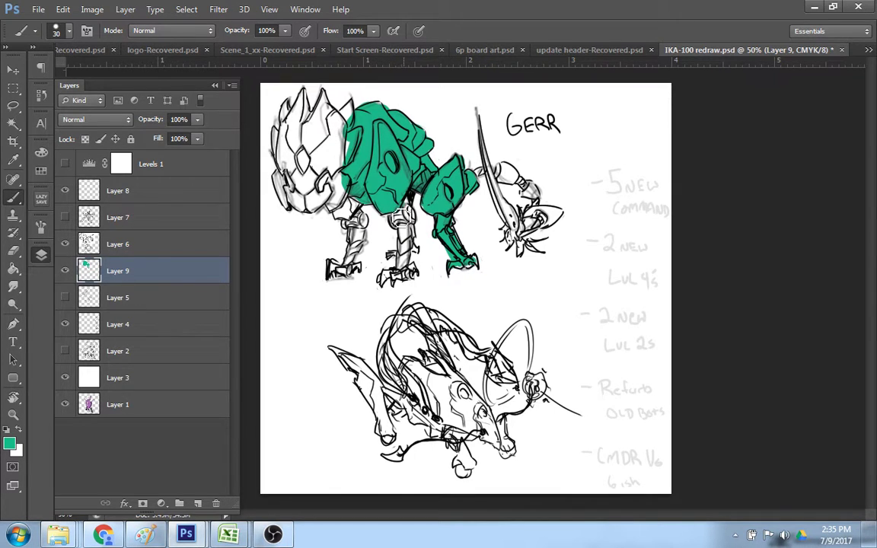
mouse_move(402, 217)
mouse_down()
mouse_move(413, 246)
mouse_move(411, 238)
mouse_move(401, 265)
mouse_move(409, 242)
mouse_move(407, 282)
mouse_move(415, 281)
mouse_move(385, 287)
mouse_move(396, 282)
mouse_move(406, 244)
mouse_move(379, 183)
mouse_move(425, 252)
mouse_move(366, 225)
mouse_move(339, 279)
mouse_move(358, 275)
mouse_move(369, 232)
mouse_move(368, 240)
mouse_move(366, 222)
mouse_move(339, 221)
mouse_move(355, 183)
mouse_move(343, 172)
mouse_move(344, 204)
mouse_move(326, 103)
mouse_move(343, 120)
mouse_move(326, 114)
mouse_move(328, 99)
mouse_move(344, 147)
mouse_move(309, 171)
mouse_move(297, 196)
mouse_move(316, 210)
mouse_move(295, 189)
mouse_move(298, 177)
mouse_move(307, 200)
mouse_move(328, 113)
mouse_move(281, 122)
mouse_move(286, 111)
mouse_move(310, 114)
mouse_move(278, 95)
mouse_move(278, 83)
mouse_move(274, 114)
mouse_move(294, 129)
mouse_move(282, 141)
mouse_move(301, 166)
mouse_move(271, 141)
mouse_move(274, 179)
mouse_move(291, 210)
mouse_move(275, 187)
mouse_move(283, 177)
mouse_move(276, 137)
mouse_move(276, 152)
mouse_move(296, 118)
mouse_up()
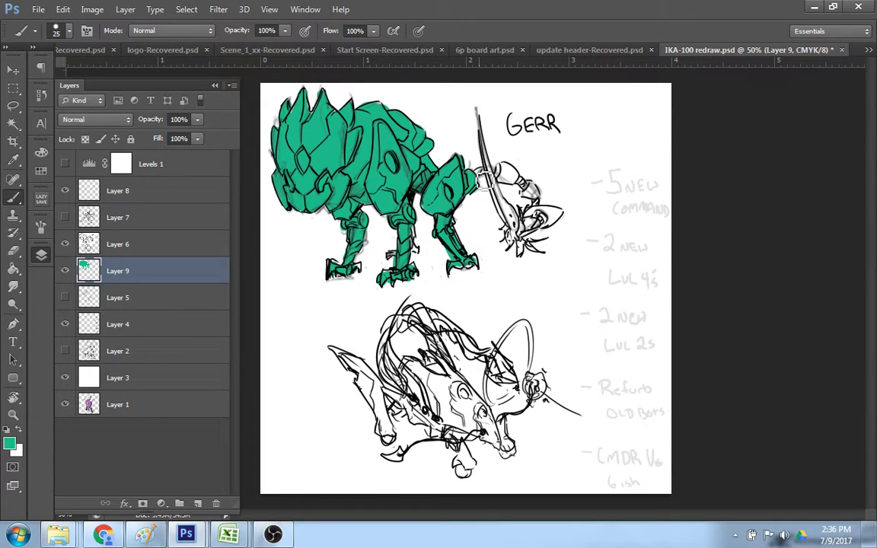
- Fill the tail segments and the pointed pod at the tail's end with teal, varying the brush between sizes 9 and 25
key(bracketleft)
key(bracketleft)
key(bracketleft)
mouse_move(495, 180)
mouse_down()
mouse_move(488, 180)
mouse_move(502, 179)
mouse_up()
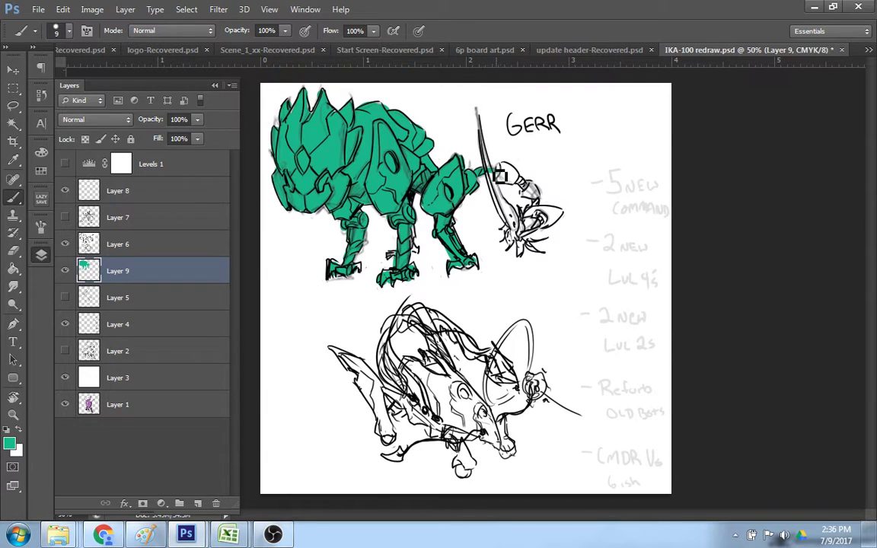
key(bracketright)
key(bracketright)
key(bracketright)
key(bracketright)
mouse_move(510, 179)
mouse_down()
mouse_move(520, 175)
mouse_move(506, 181)
mouse_move(542, 192)
mouse_move(542, 204)
mouse_move(564, 219)
mouse_move(548, 229)
mouse_up()
mouse_move(555, 217)
mouse_down()
mouse_move(535, 230)
mouse_move(515, 218)
mouse_move(525, 236)
mouse_up()
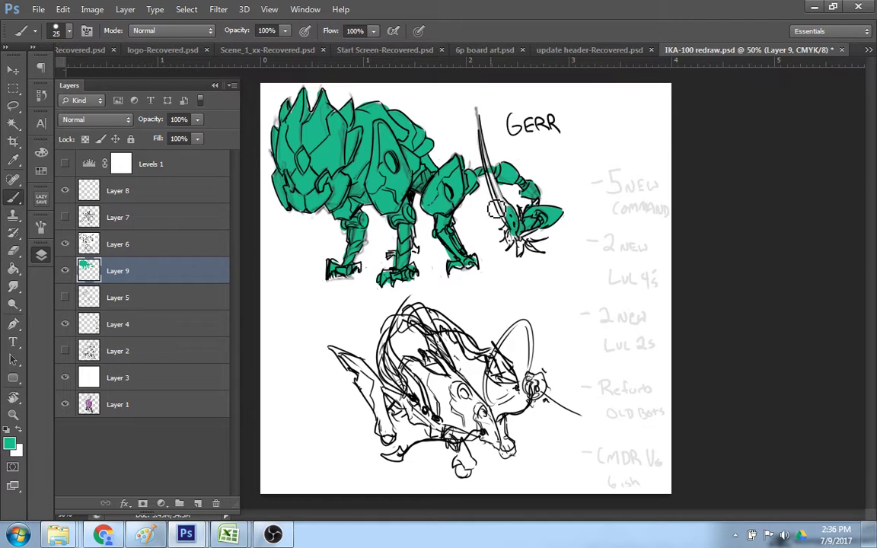
- Fill the tail's long thin blade and the small claws at its tip with teal, using a size 8 brush
key(bracketleft)
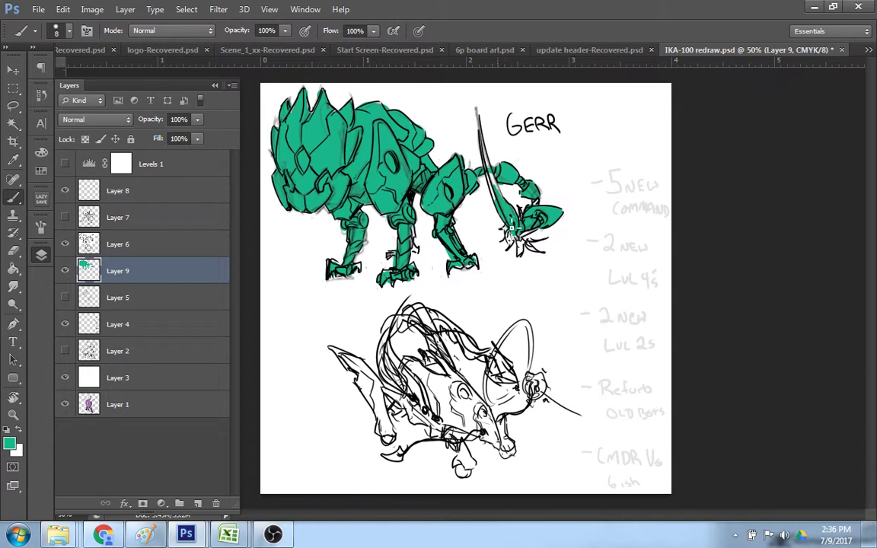
drag(498, 196, 492, 158)
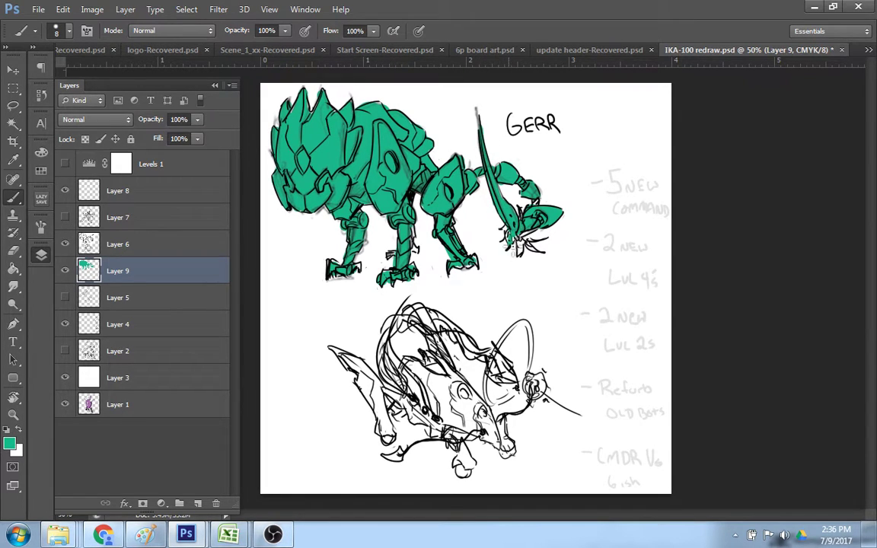
drag(516, 244, 507, 242)
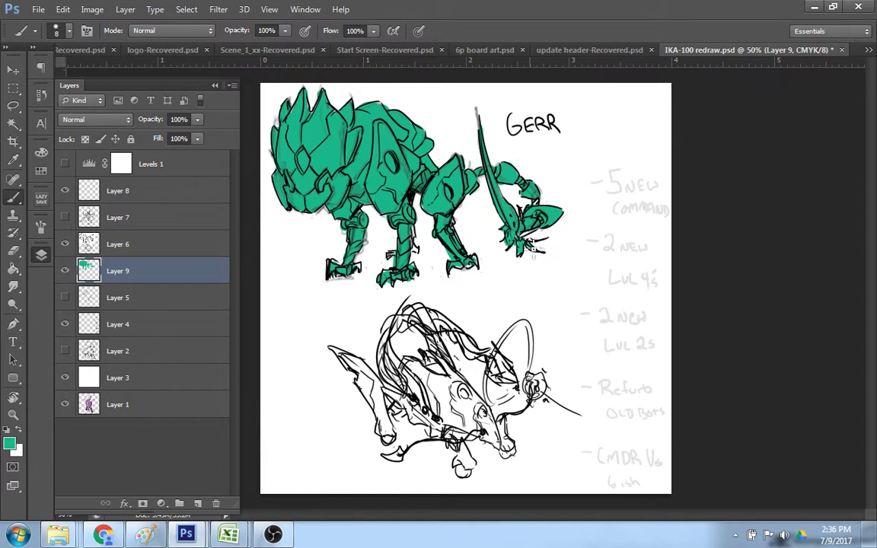
drag(540, 246, 522, 235)
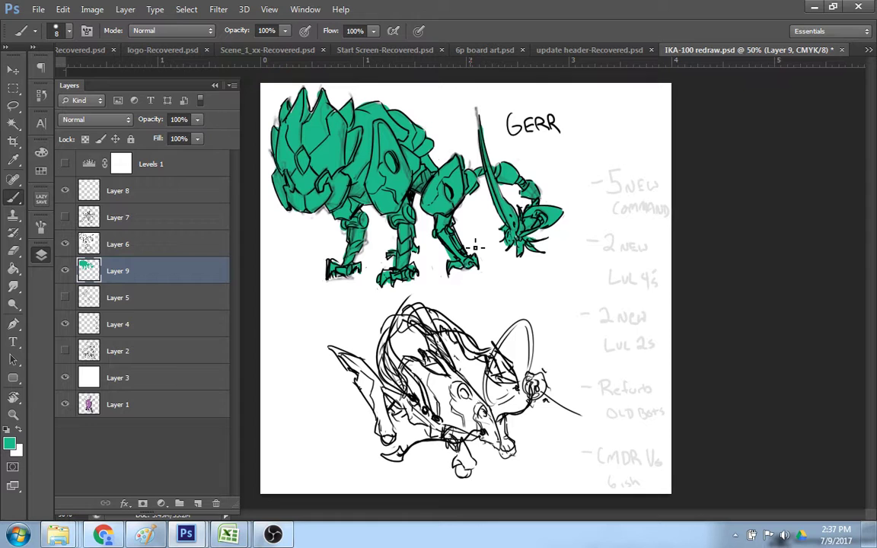
- Create a new default layer above the teal fill on Layer 9 and make it a clipping mask to that layer
key(ctrl+shift+n)
key(Return)
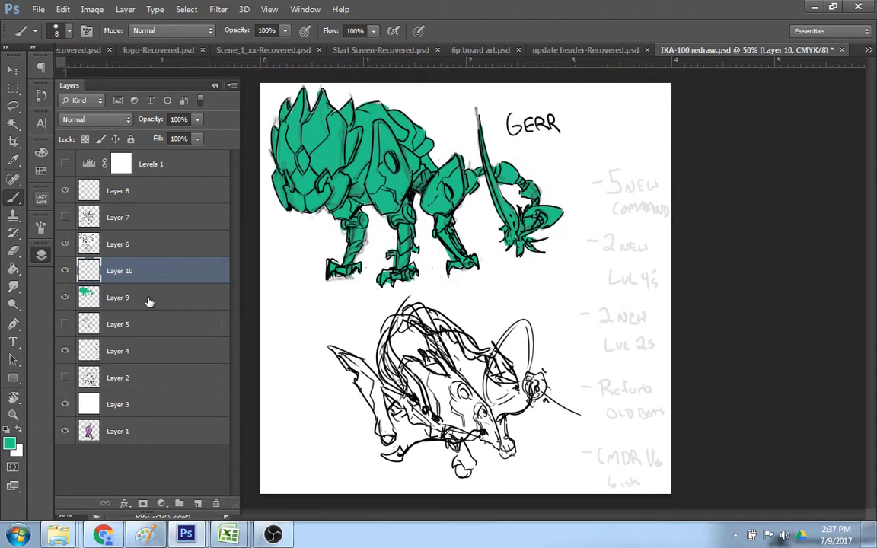
right_click(181, 272)
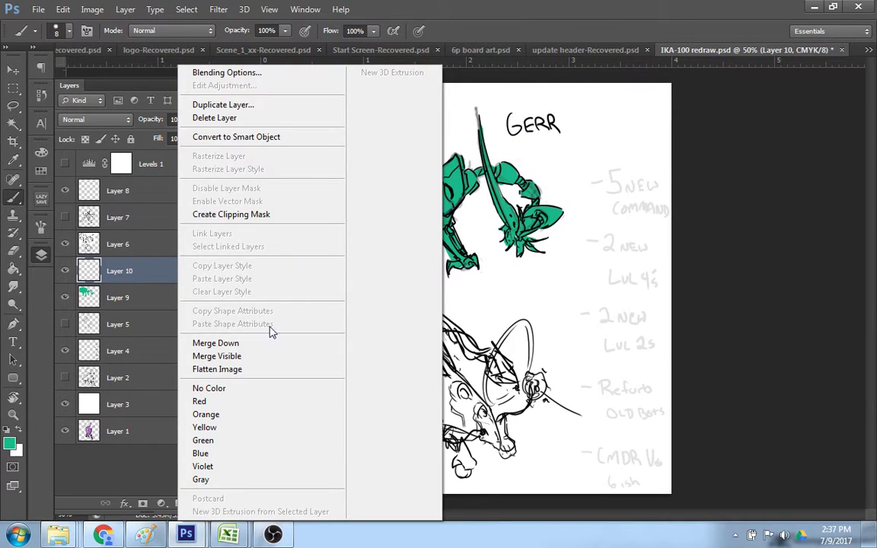
click(275, 214)
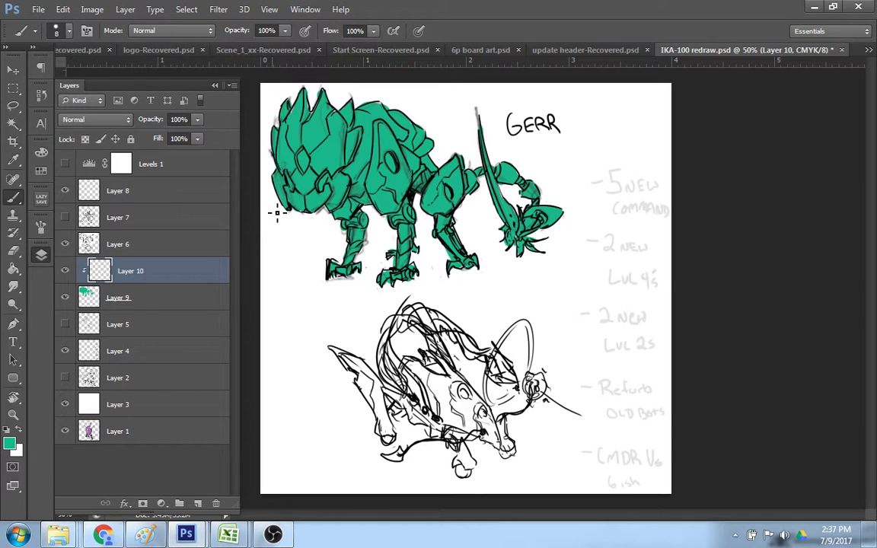
- Set the foreground colour to muted reddish brown #5e4848
click(11, 443)
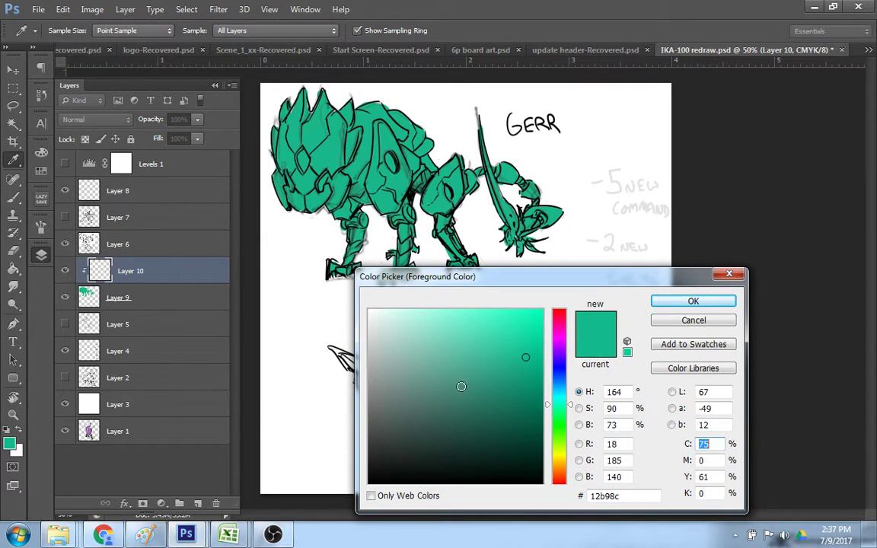
click(410, 419)
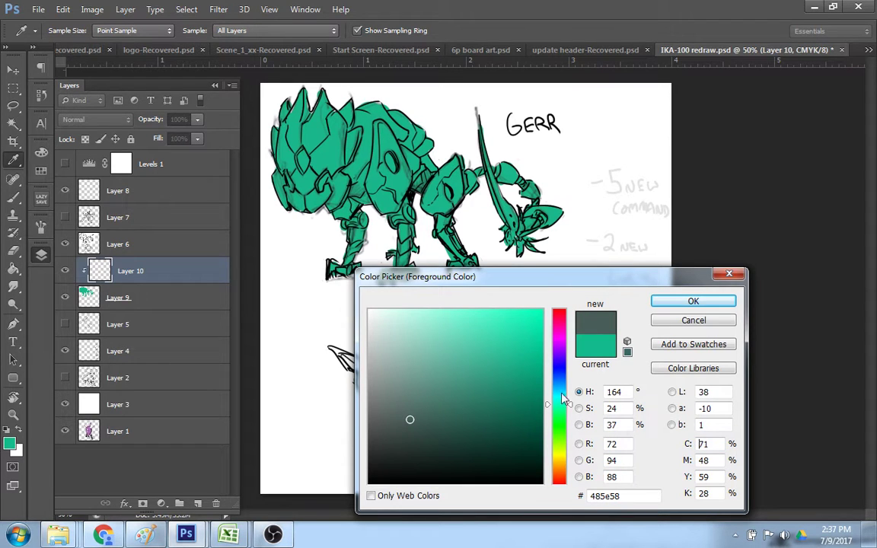
drag(573, 409, 576, 305)
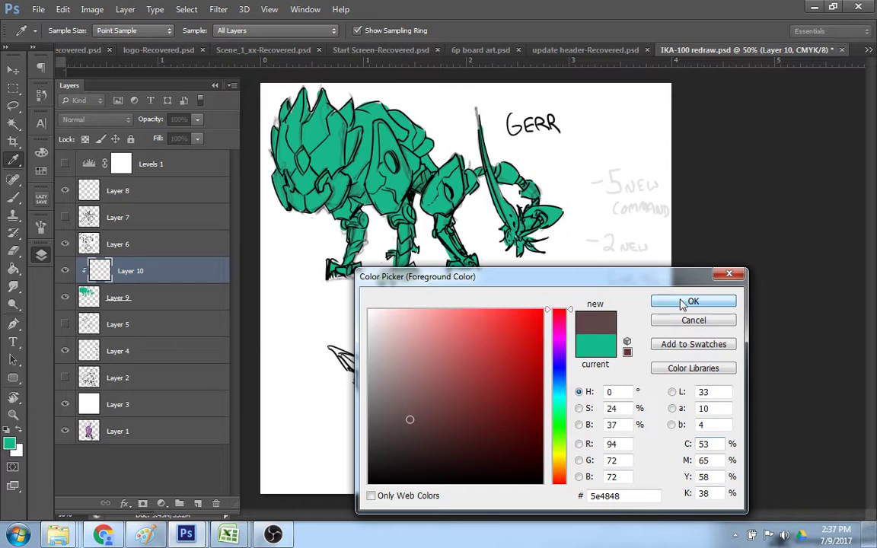
click(683, 302)
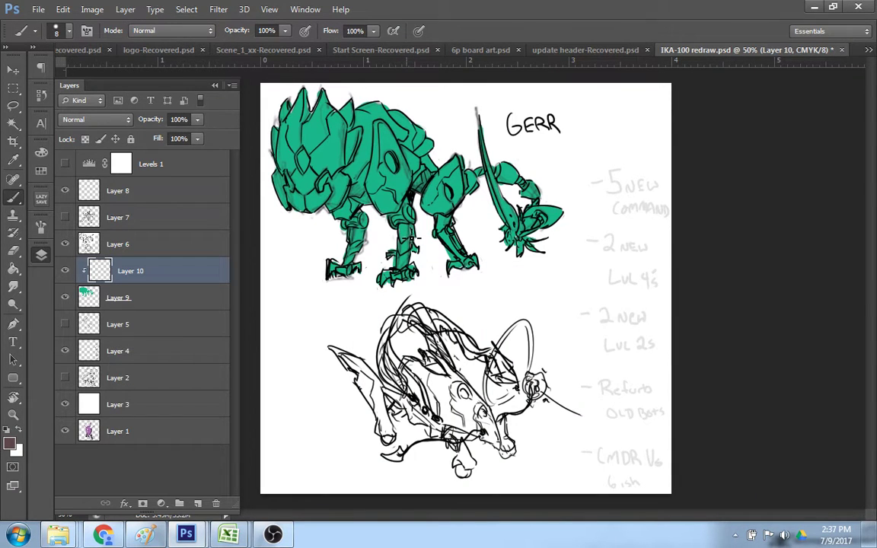
- Paint the three lower legs and feet, the joint ahead of the haunch and the tail's connecting links brown with a size 25 brush
key(bracketright)
key(bracketright)
key(bracketright)
key(bracketright)
key(bracketright)
mouse_move(405, 229)
mouse_down()
mouse_move(409, 250)
mouse_move(408, 209)
mouse_move(399, 279)
mouse_move(408, 263)
mouse_move(425, 273)
mouse_move(387, 279)
mouse_move(406, 280)
mouse_up()
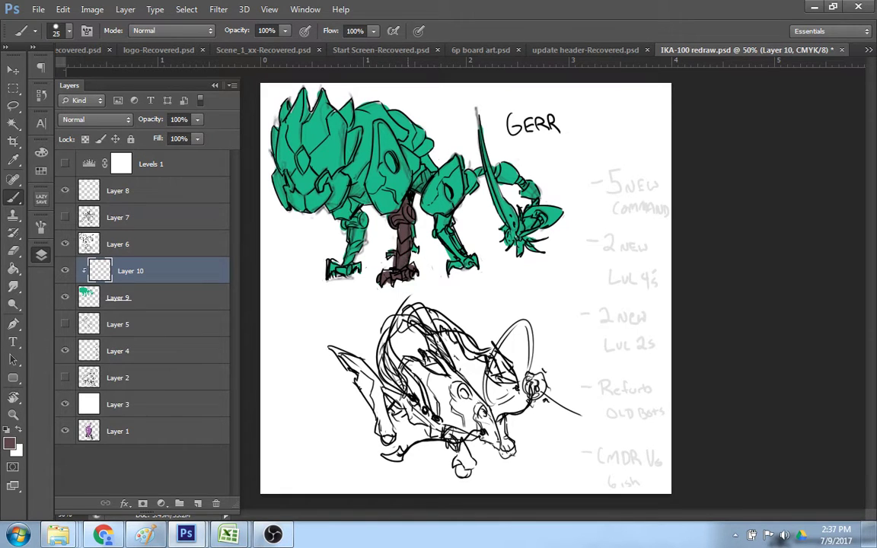
mouse_move(461, 243)
mouse_down()
mouse_move(447, 223)
mouse_move(459, 223)
mouse_move(463, 273)
mouse_move(454, 276)
mouse_move(459, 283)
mouse_move(483, 268)
mouse_up()
mouse_move(333, 270)
mouse_down()
mouse_move(356, 272)
mouse_move(344, 251)
mouse_move(370, 220)
mouse_move(352, 231)
mouse_up()
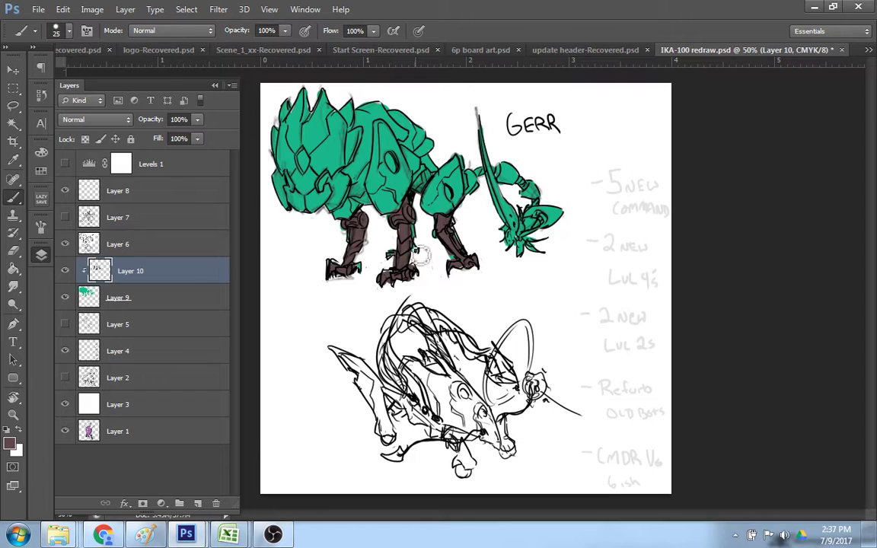
mouse_move(423, 258)
mouse_down()
mouse_move(423, 241)
mouse_move(374, 240)
mouse_up()
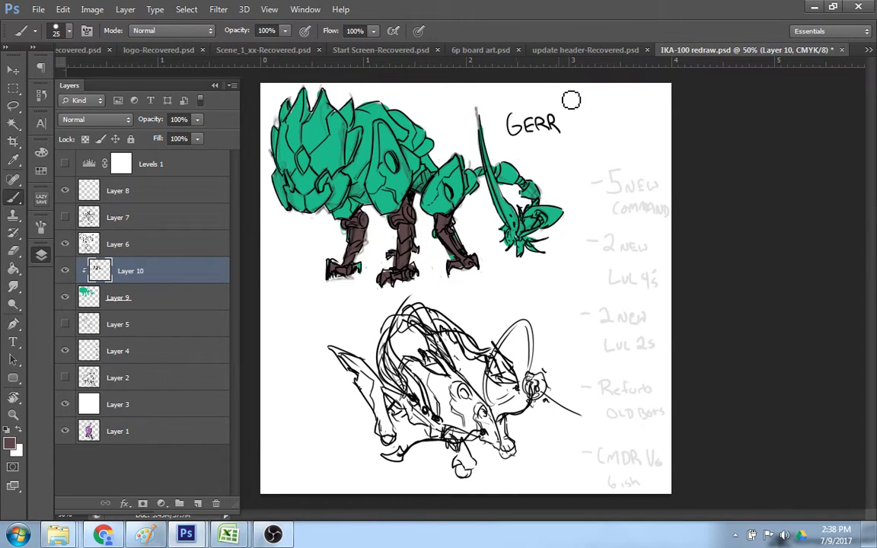
mouse_move(481, 172)
mouse_down()
mouse_move(496, 169)
mouse_move(525, 185)
mouse_up()
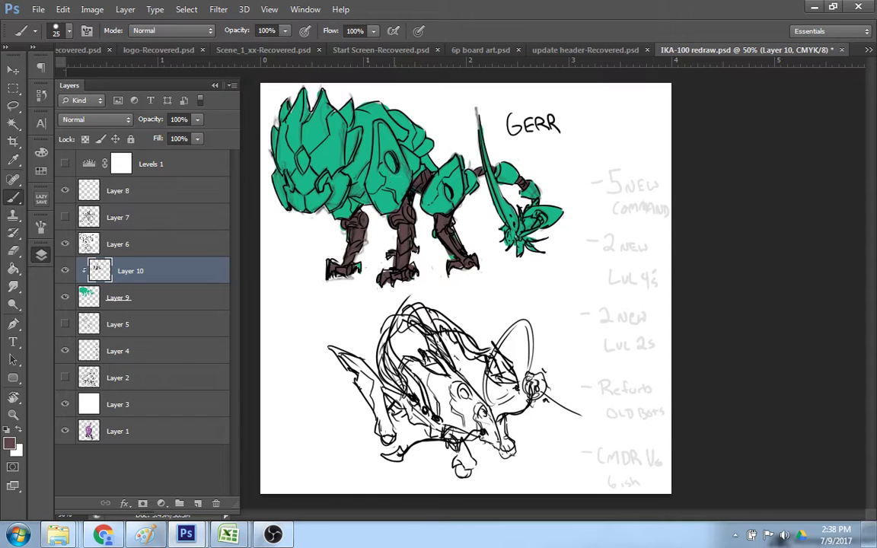
- Paint the oval sockets on the lion-like robot's shoulder and haunch and the gap behind its jaw brown on Layer 10
drag(388, 159, 393, 164)
drag(449, 193, 453, 196)
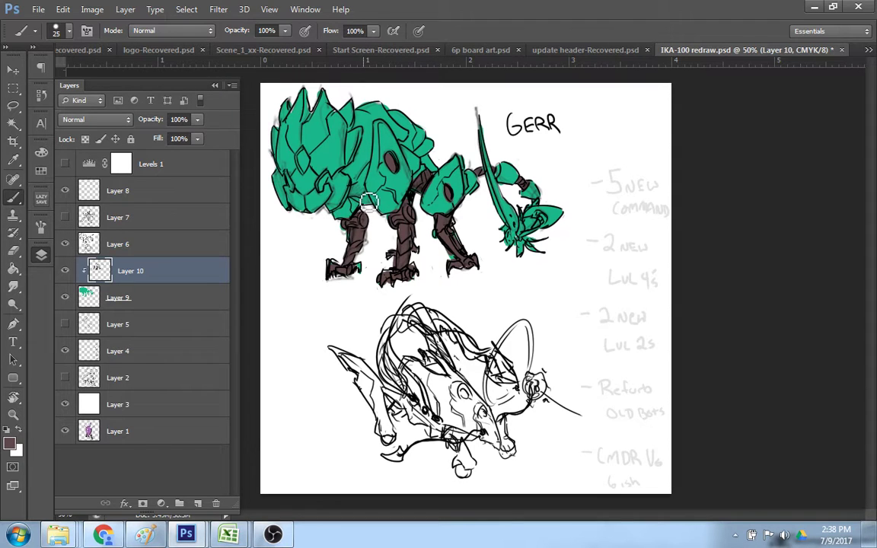
drag(365, 204, 362, 193)
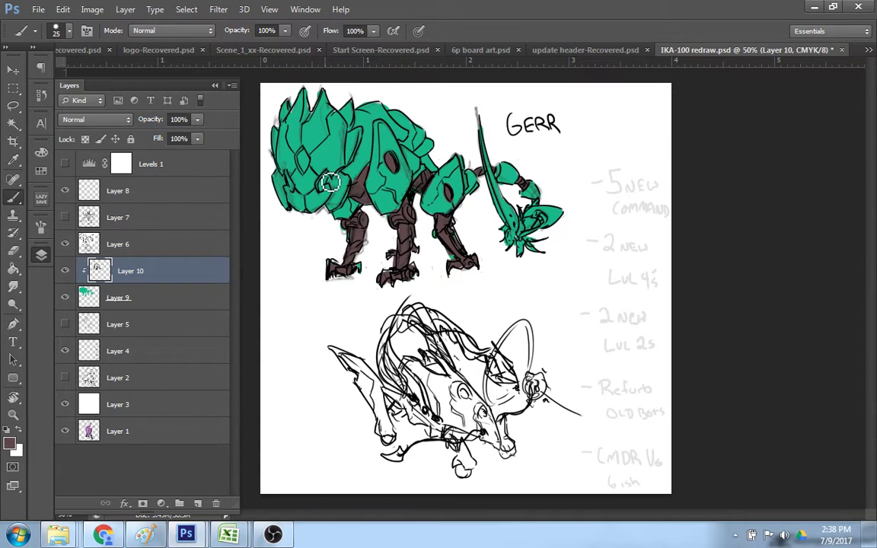
- Paint the lion-like robot's forehead gem and curved tusks white, undoing the last stray stroke
key(x)
mouse_move(330, 185)
mouse_down()
mouse_move(323, 155)
mouse_move(310, 173)
mouse_move(309, 161)
mouse_move(326, 169)
mouse_move(327, 195)
mouse_move(335, 181)
mouse_move(288, 180)
mouse_up()
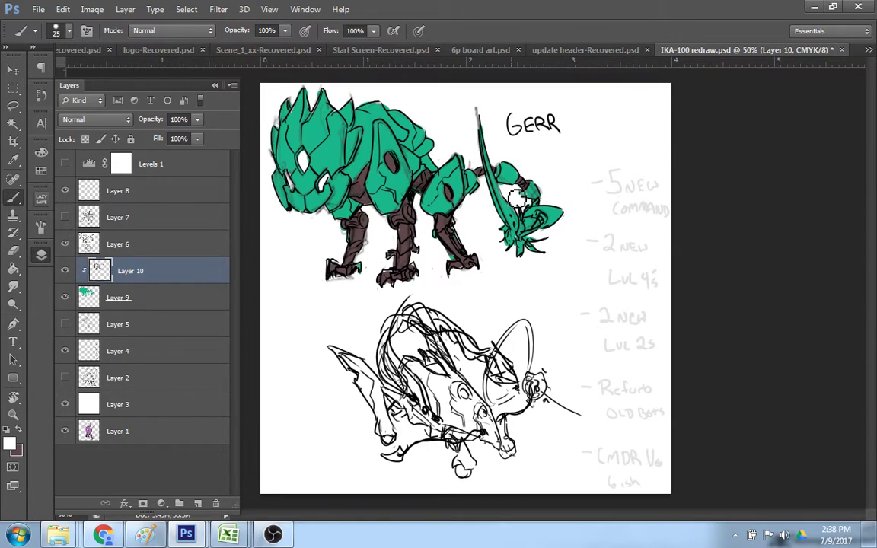
key(ctrl+z)
- Swap back to brown and paint the recess in the tail's tip and the tail's long thin blade
key(x)
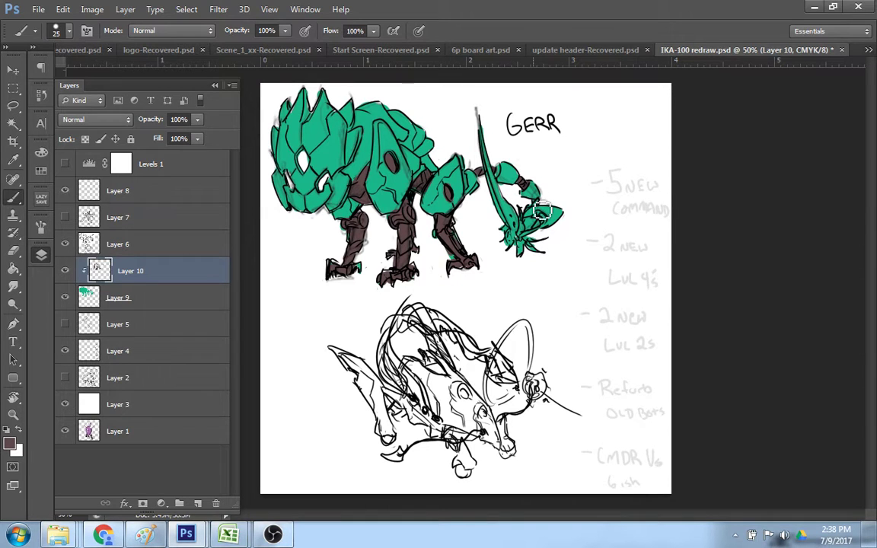
mouse_move(537, 200)
mouse_down()
mouse_move(543, 222)
mouse_move(533, 215)
mouse_up()
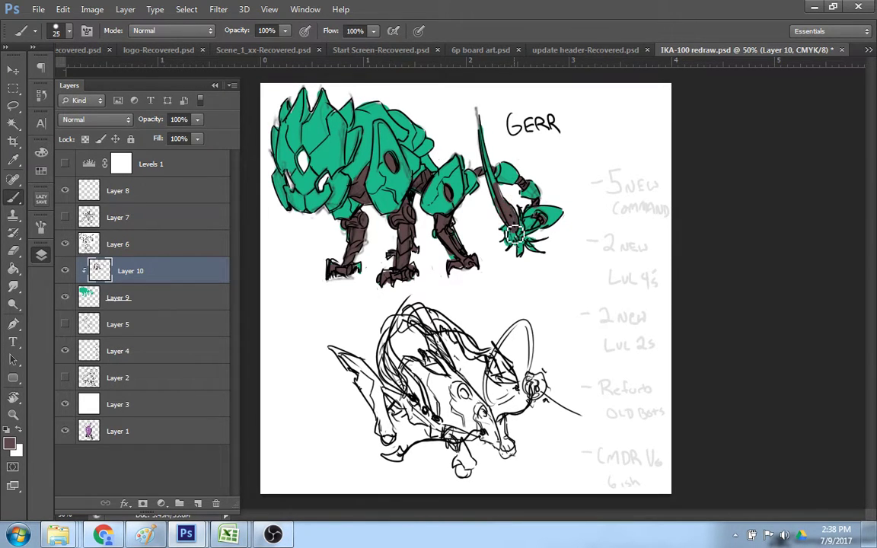
mouse_move(514, 234)
mouse_down()
mouse_move(481, 109)
mouse_move(485, 162)
mouse_move(516, 219)
mouse_up()
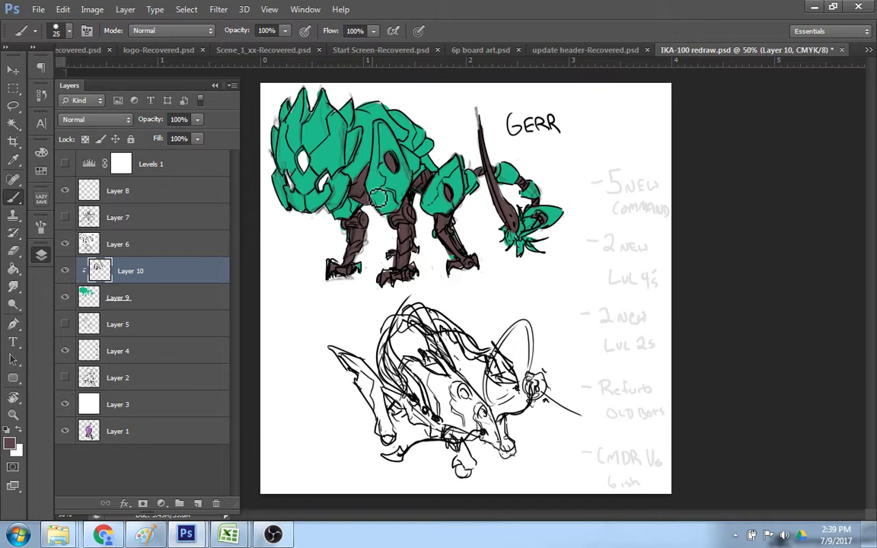
- Bring Layer 1 to the top of the stack, sample the reference robot's purple, and return the layer beneath Layer 3
click(174, 304)
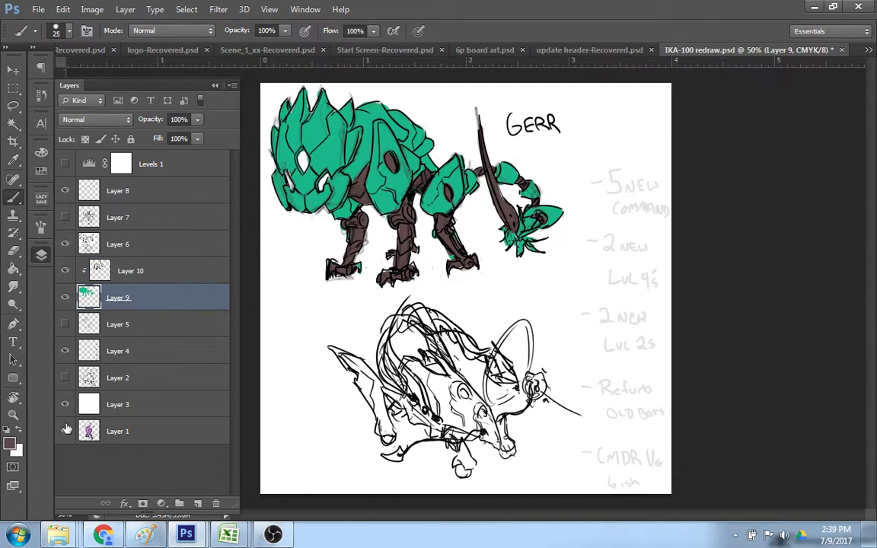
drag(84, 428, 134, 177)
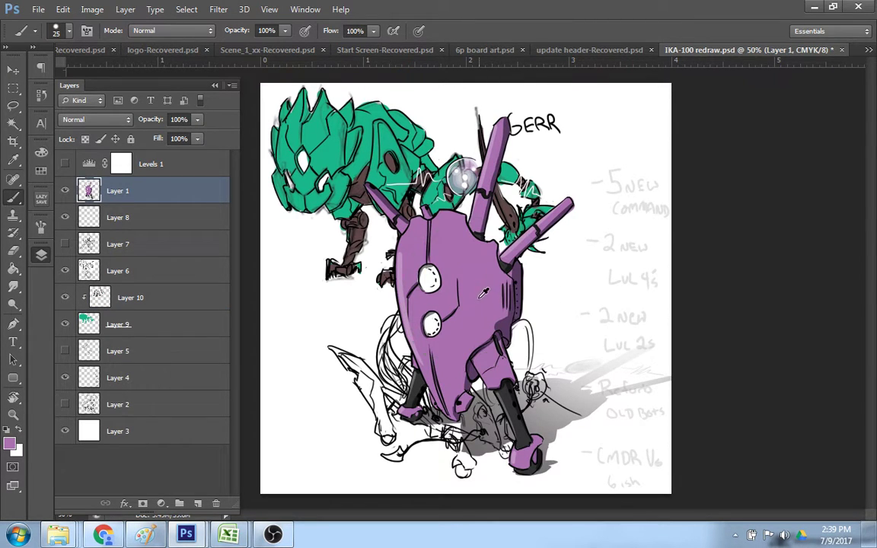
drag(161, 192, 140, 441)
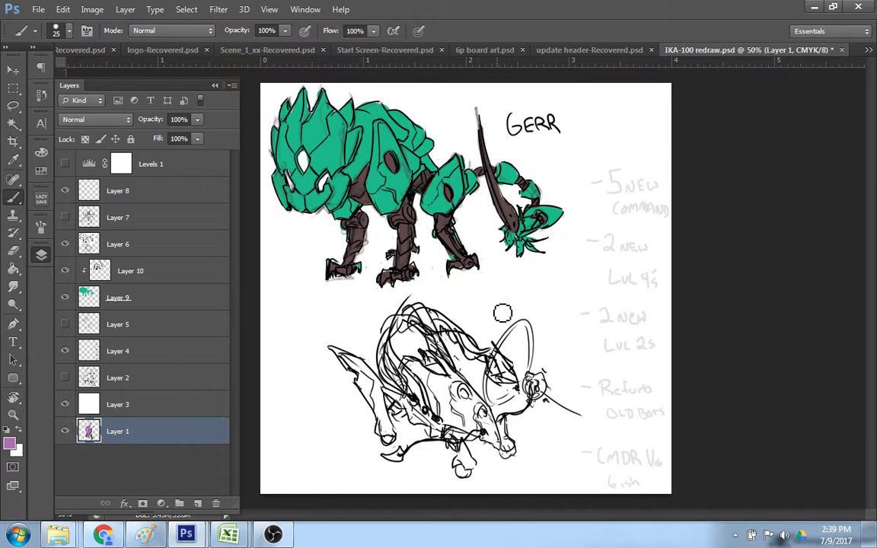
- Fill the lower robot's main body and pointed head with purple on Layer 9, using the size 25 brush
click(177, 299)
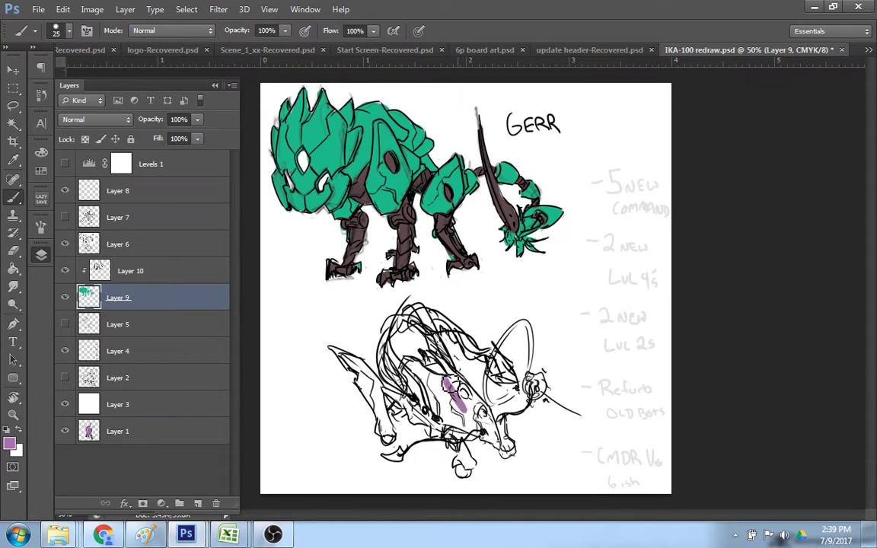
mouse_move(450, 384)
mouse_down()
mouse_move(477, 422)
mouse_move(446, 392)
mouse_move(481, 424)
mouse_move(451, 386)
mouse_move(483, 411)
mouse_move(464, 385)
mouse_move(485, 414)
mouse_move(461, 388)
mouse_move(467, 394)
mouse_move(438, 380)
mouse_up()
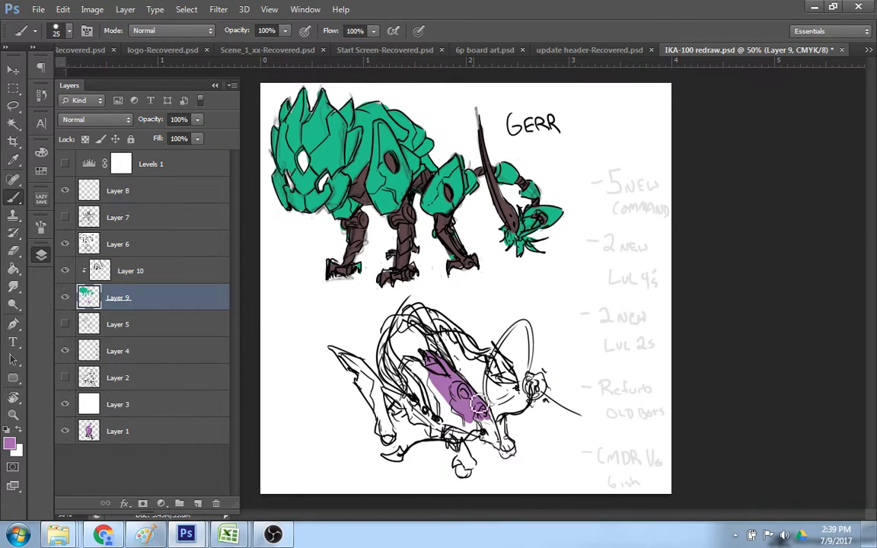
mouse_move(478, 404)
mouse_down()
mouse_move(444, 384)
mouse_move(453, 409)
mouse_move(496, 428)
mouse_up()
mouse_move(491, 419)
mouse_down()
mouse_move(493, 443)
mouse_move(483, 431)
mouse_move(490, 429)
mouse_move(478, 435)
mouse_move(486, 440)
mouse_move(450, 428)
mouse_move(434, 408)
mouse_move(434, 421)
mouse_move(421, 413)
mouse_up()
mouse_move(378, 373)
mouse_down()
mouse_move(389, 377)
mouse_move(373, 329)
mouse_up()
mouse_move(417, 364)
mouse_down()
mouse_move(385, 335)
mouse_move(415, 377)
mouse_move(381, 343)
mouse_move(447, 427)
mouse_move(431, 407)
mouse_move(437, 382)
mouse_move(425, 370)
mouse_up()
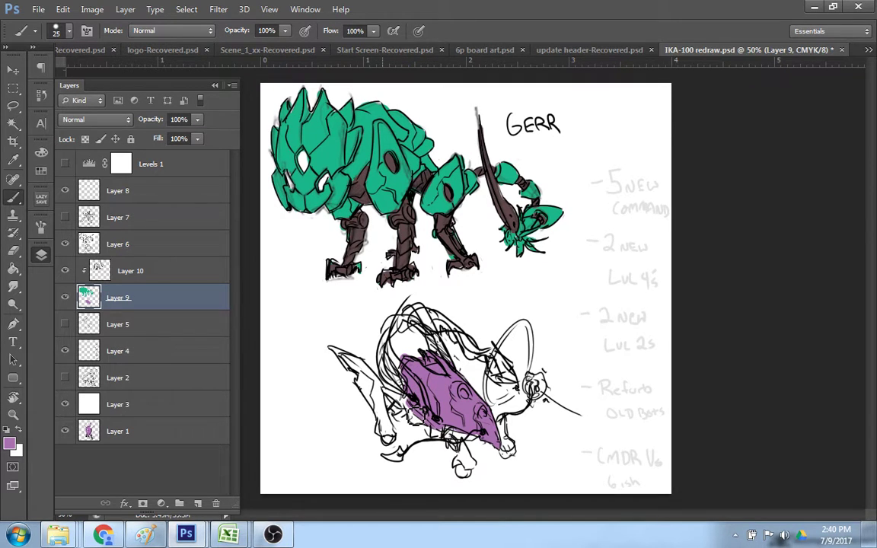
- Fill the lower robot's long rear blade limb, the fin on its back and its two front lower legs with purple
mouse_move(416, 418)
mouse_down()
mouse_move(386, 393)
mouse_move(415, 419)
mouse_move(383, 432)
mouse_move(393, 435)
mouse_move(358, 367)
mouse_move(380, 388)
mouse_move(332, 347)
mouse_move(357, 372)
mouse_move(349, 363)
mouse_up()
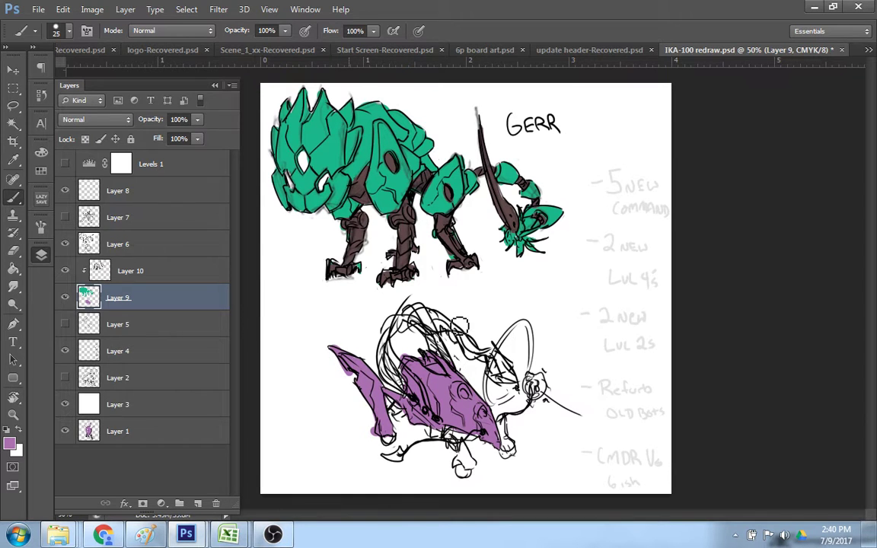
mouse_move(435, 336)
mouse_down()
mouse_move(456, 373)
mouse_move(444, 350)
mouse_move(450, 354)
mouse_up()
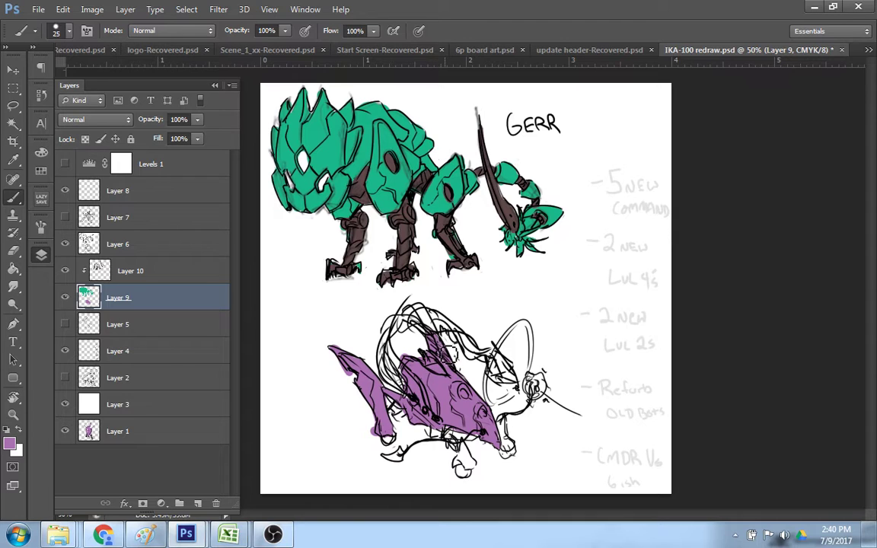
mouse_move(464, 457)
mouse_down()
mouse_move(471, 470)
mouse_move(463, 467)
mouse_move(468, 455)
mouse_move(466, 466)
mouse_move(476, 467)
mouse_up()
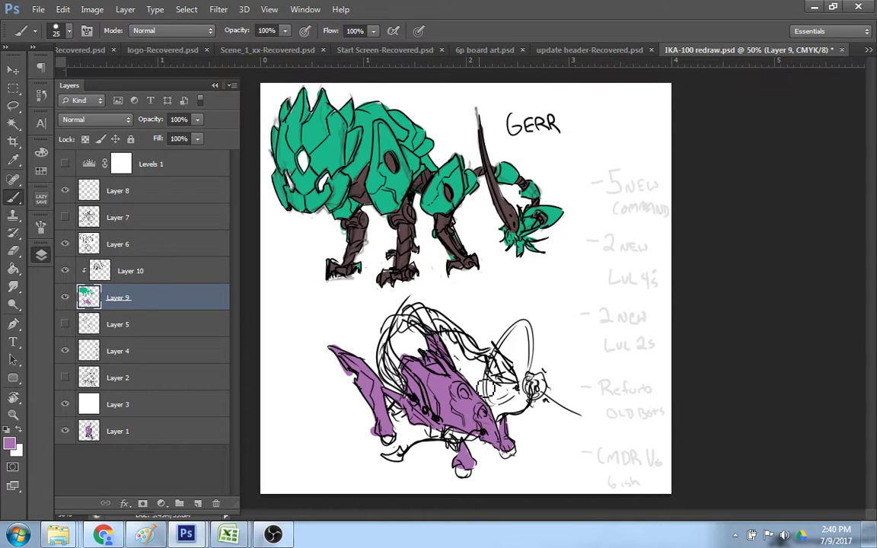
- Paint the lower robot's foot tips and arching tail with brown sampled from the upper robot, and its two eyes white
alt+click(411, 230)
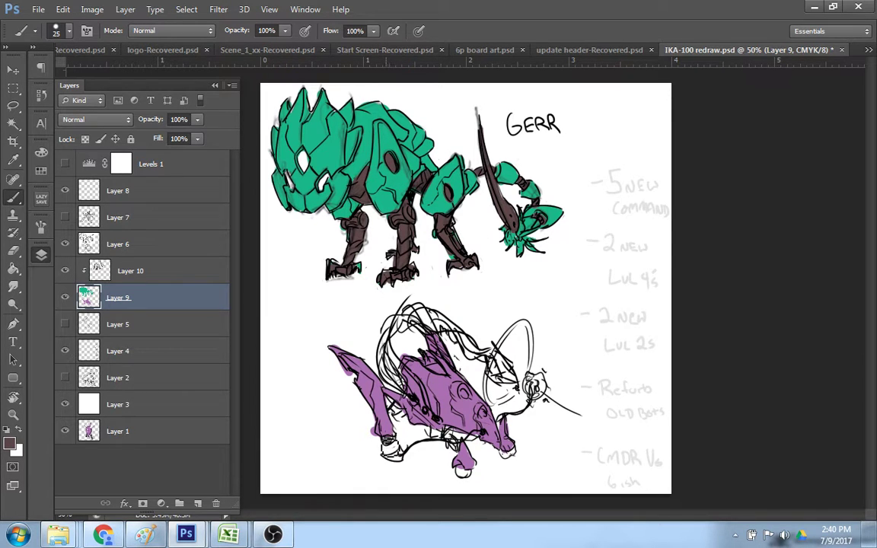
drag(380, 438, 388, 443)
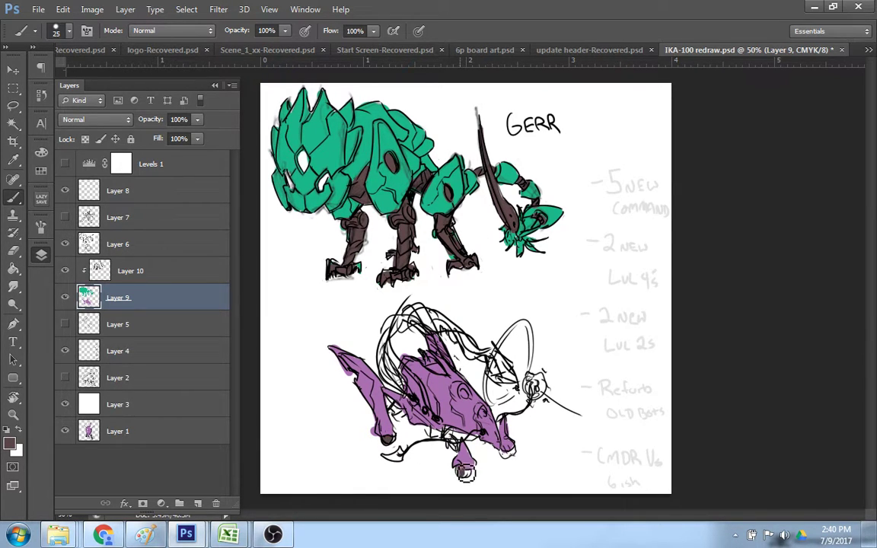
mouse_move(456, 461)
mouse_down()
mouse_move(468, 473)
mouse_move(512, 455)
mouse_up()
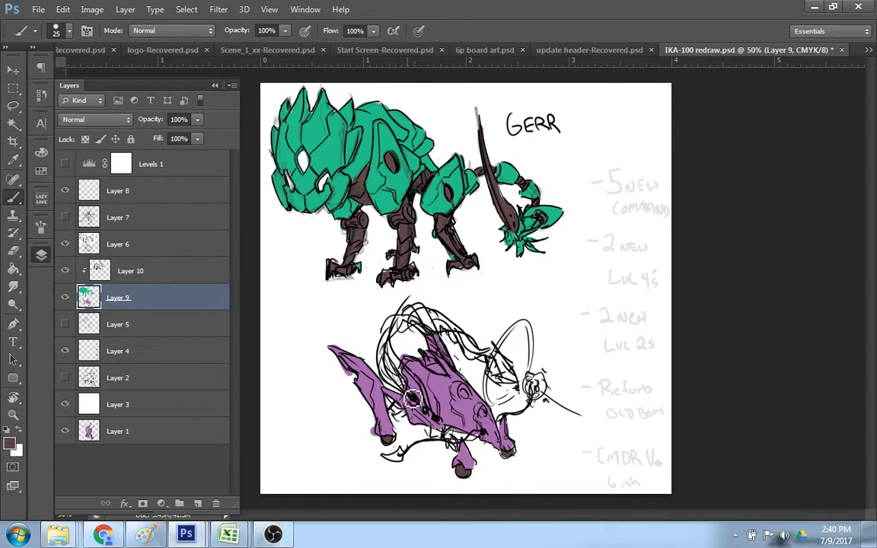
mouse_move(390, 370)
mouse_down()
mouse_move(392, 342)
mouse_move(392, 370)
mouse_move(410, 324)
mouse_move(444, 328)
mouse_move(403, 338)
mouse_move(420, 319)
mouse_move(435, 319)
mouse_move(457, 333)
mouse_move(435, 330)
mouse_move(463, 333)
mouse_move(410, 320)
mouse_move(461, 332)
mouse_move(480, 363)
mouse_move(464, 352)
mouse_move(497, 372)
mouse_up()
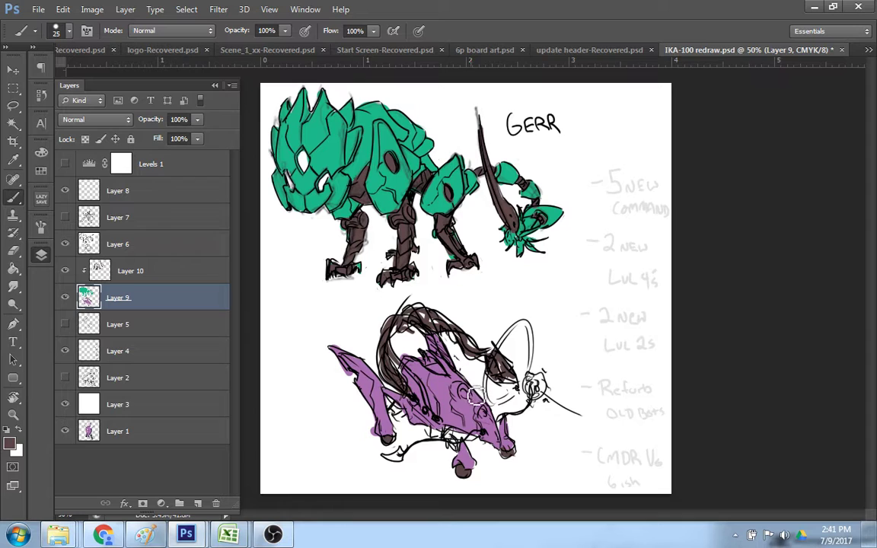
key(x)
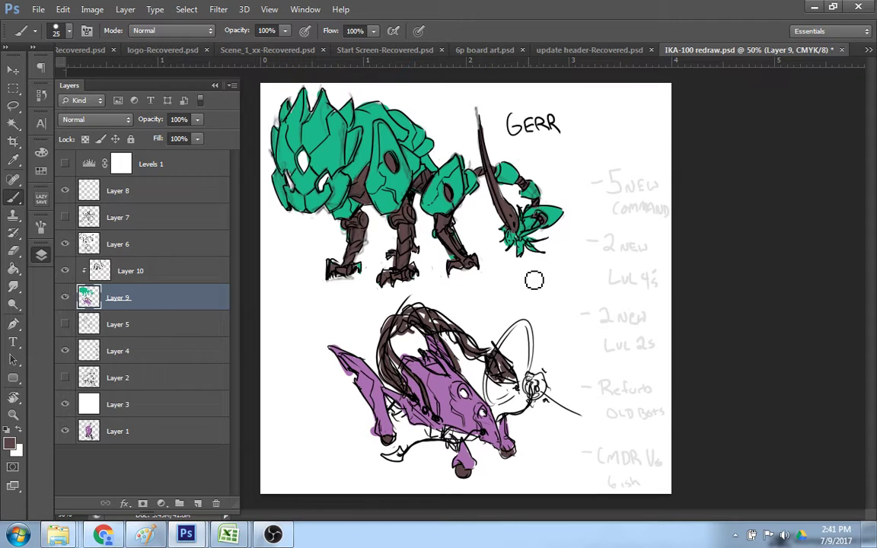
- Erase overflow beside the blade limb's foot, and paint the hooked claw, its thin arm and the underbody joints brown
key(e)
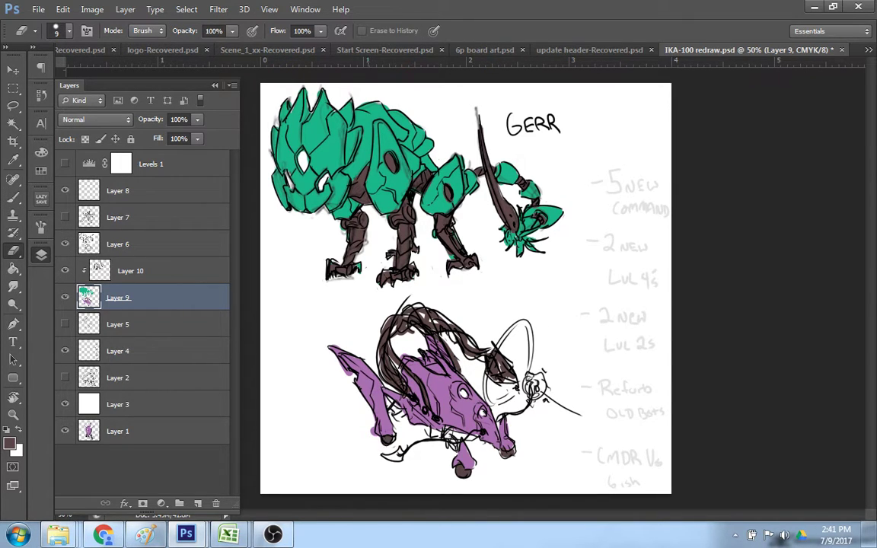
drag(379, 440, 381, 450)
key(b)
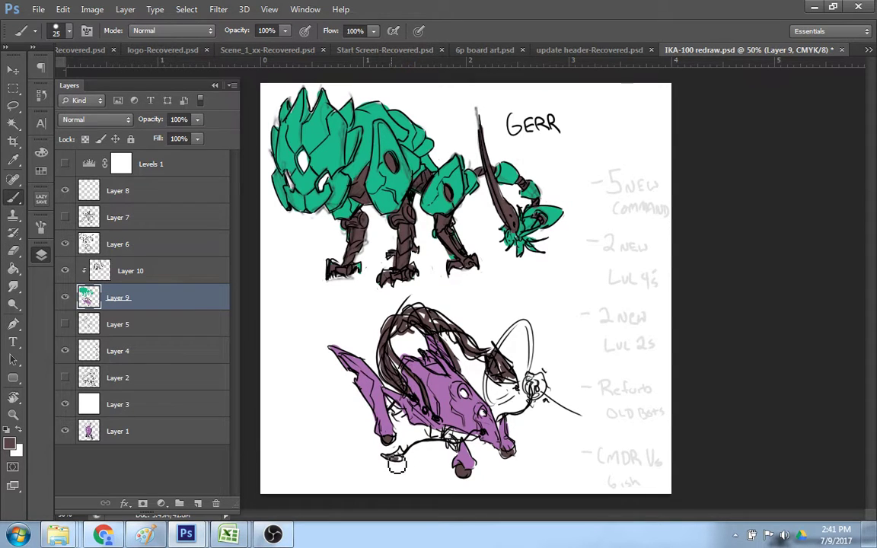
drag(398, 464, 405, 460)
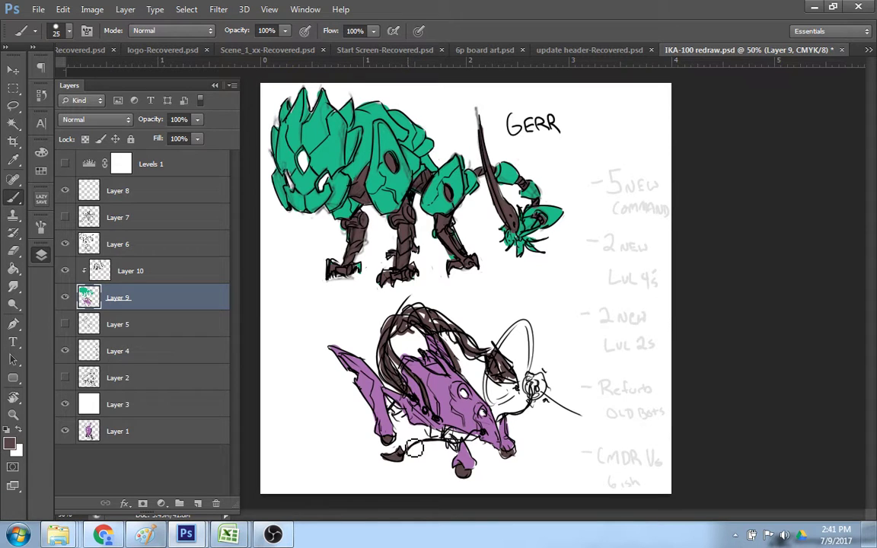
drag(406, 452, 484, 435)
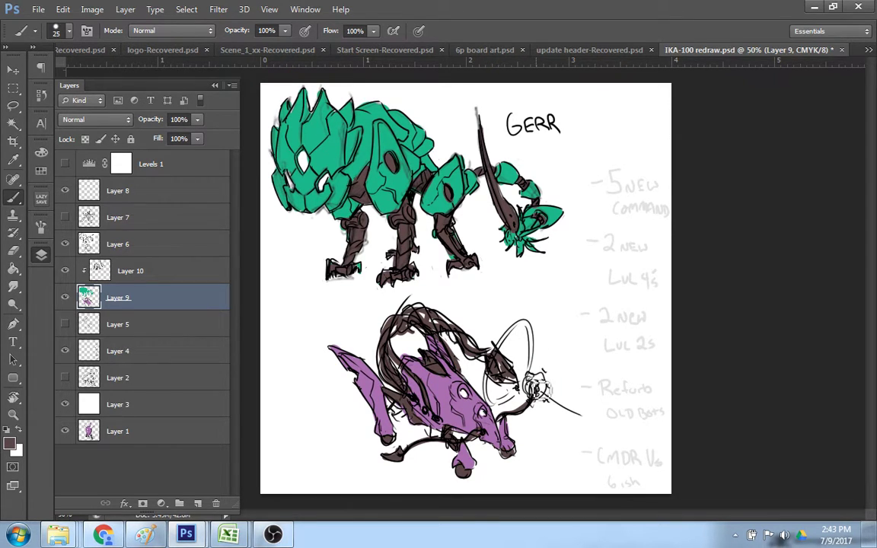
- Paint the round hub near the lower robot's tail end and the large thin ring beside it purple, undoing stray strokes
drag(489, 416, 489, 415)
drag(535, 386, 537, 383)
mouse_move(492, 407)
mouse_down()
mouse_move(519, 324)
mouse_move(504, 399)
mouse_move(524, 329)
mouse_move(534, 376)
mouse_move(513, 401)
mouse_move(496, 359)
mouse_move(529, 336)
mouse_move(548, 366)
mouse_up()
key(ctrl+z)
key(ctrl+z)
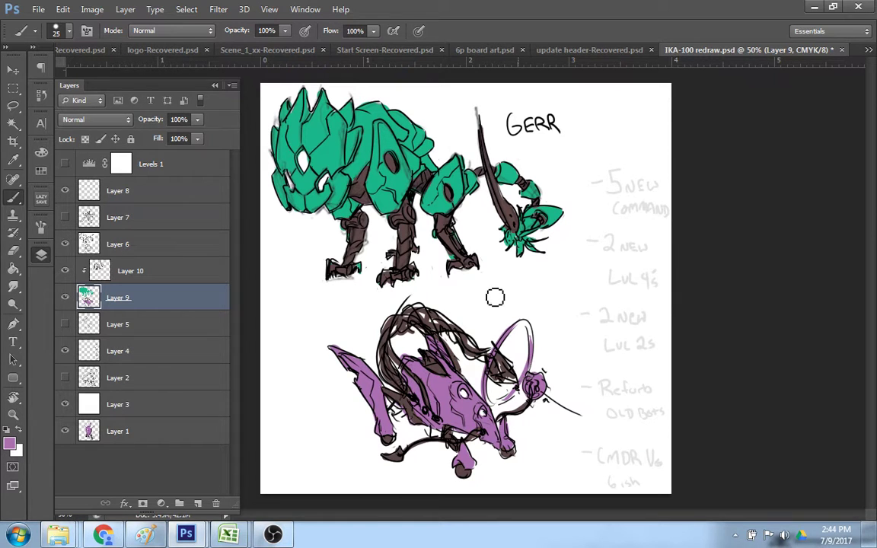
- Hide Layers 9 and 6, show the horned robot sketch on Layer 7, and create a new default layer above Layer 6
click(64, 297)
click(65, 244)
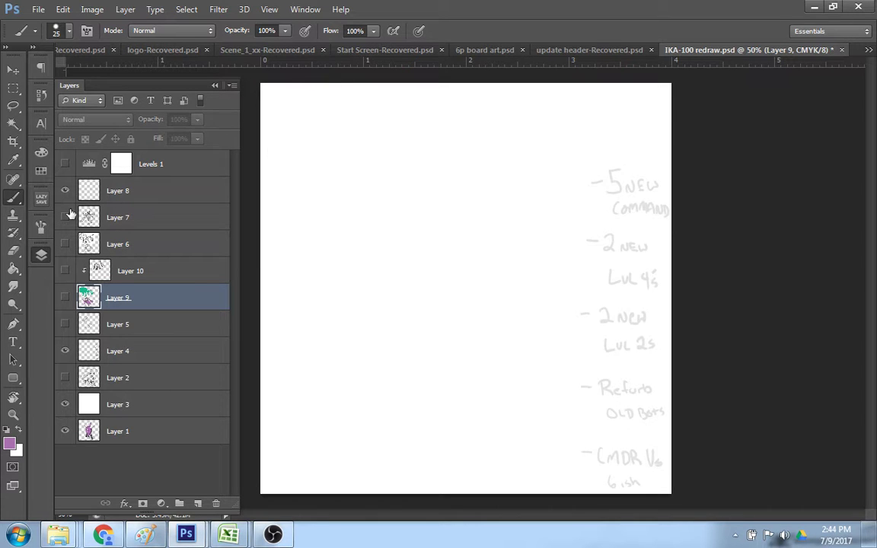
click(161, 254)
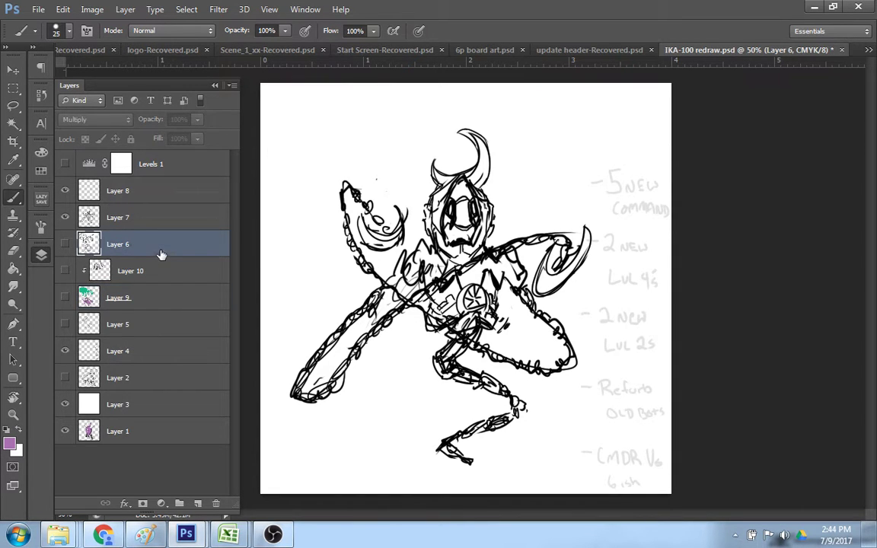
key(ctrl+shift+n)
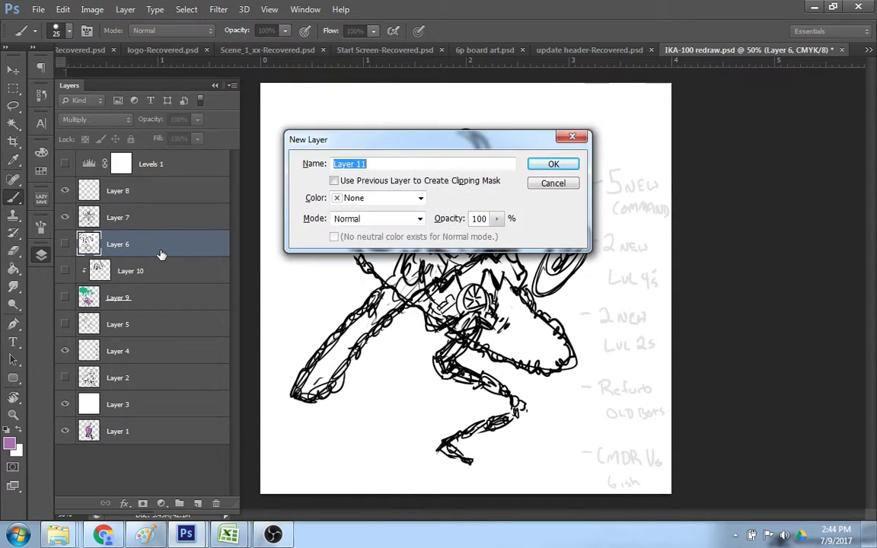
key(Return)
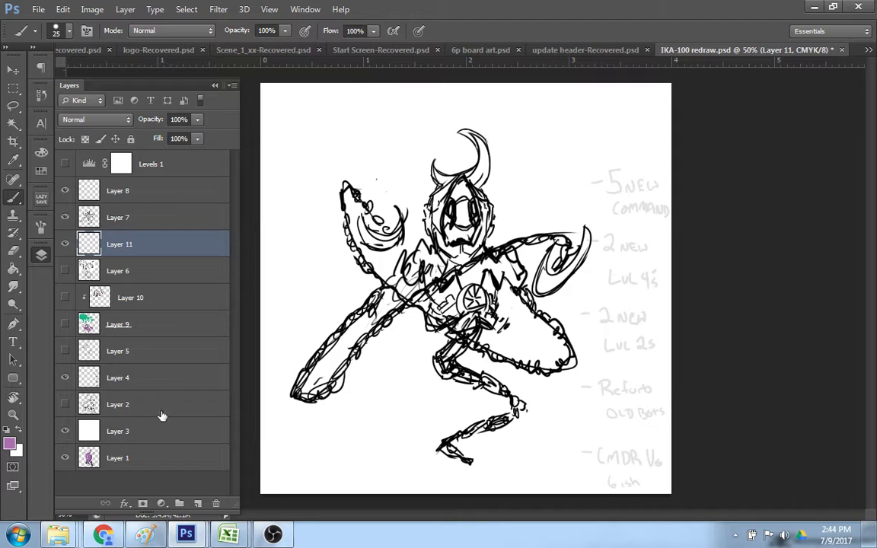
- Set the foreground colour to deep blue #2f1db5
click(11, 445)
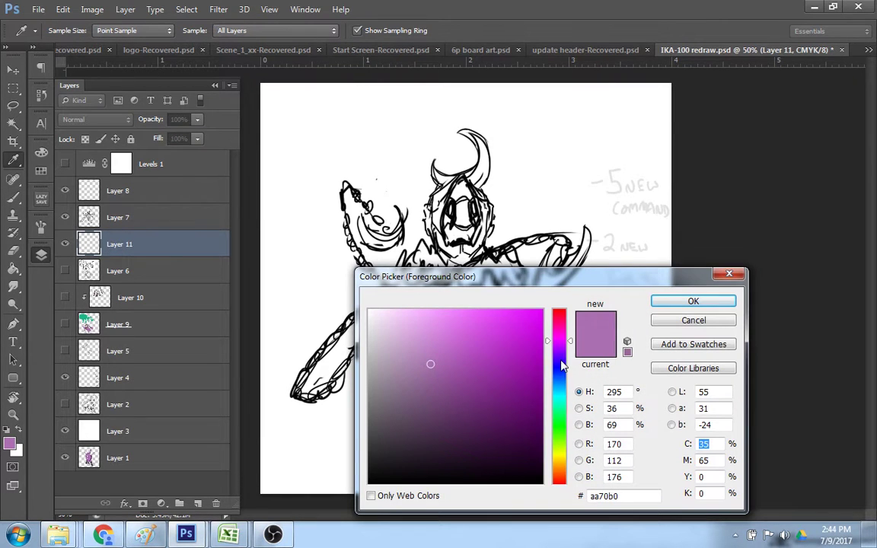
mouse_move(570, 346)
mouse_down()
mouse_move(572, 380)
mouse_move(570, 365)
mouse_up()
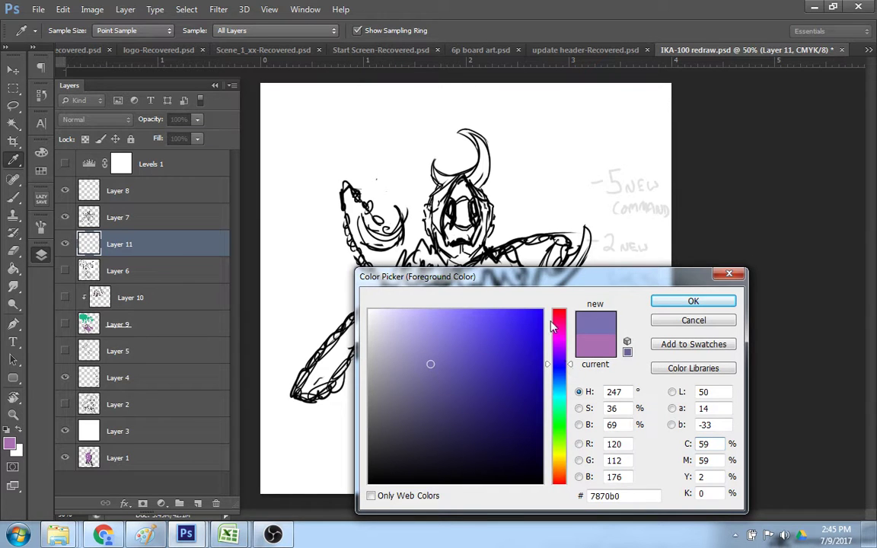
drag(514, 371, 521, 371)
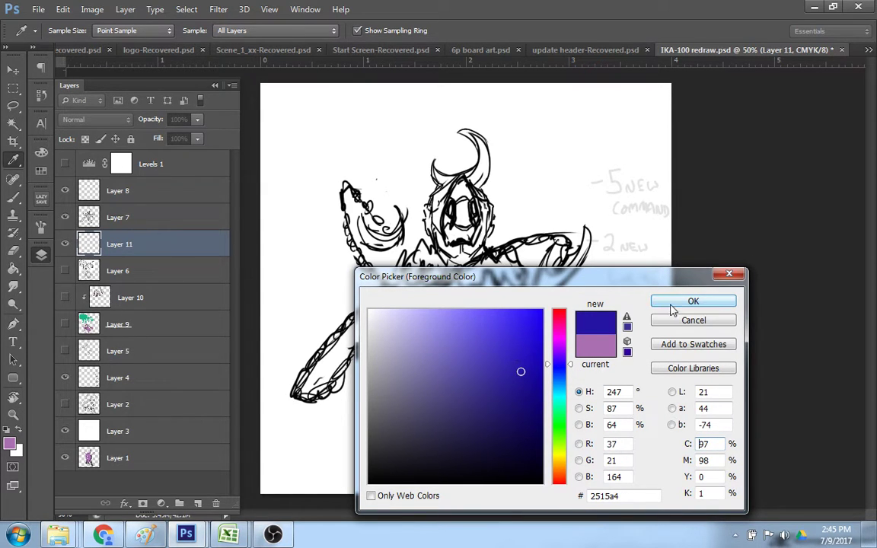
click(531, 353)
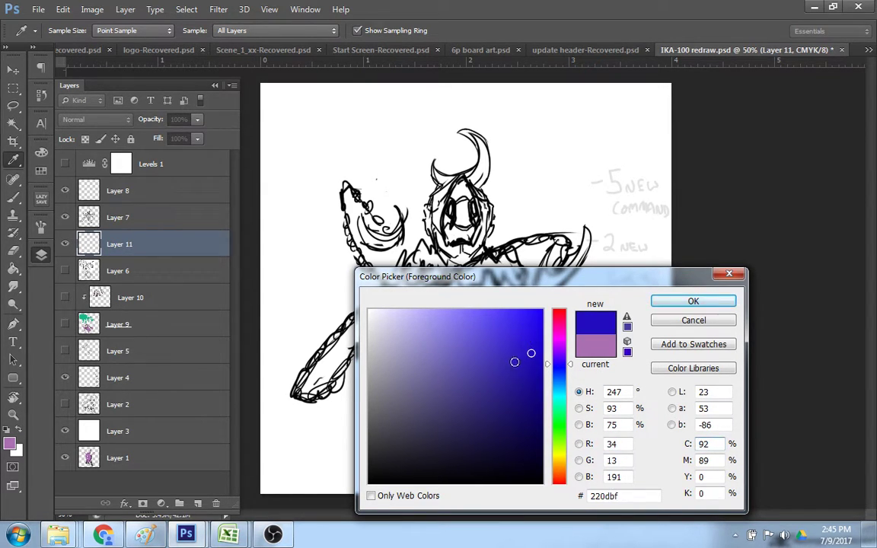
click(515, 361)
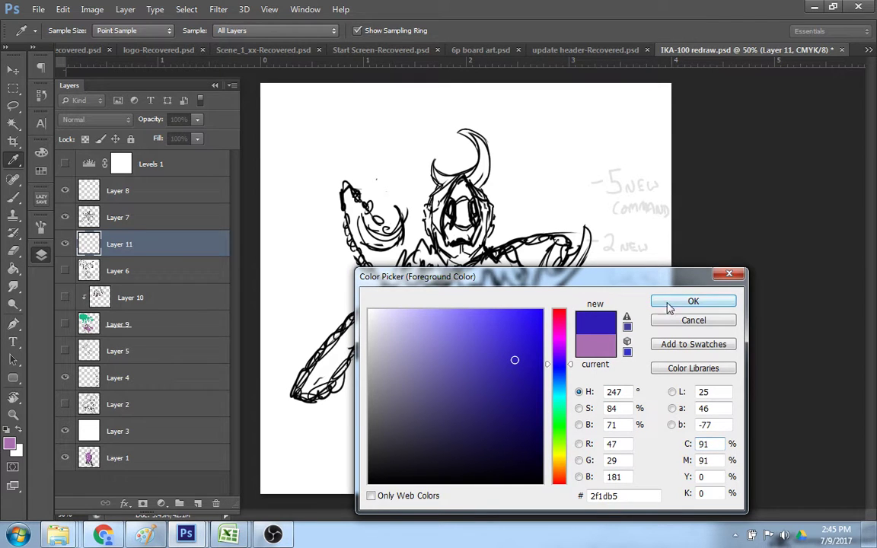
click(666, 303)
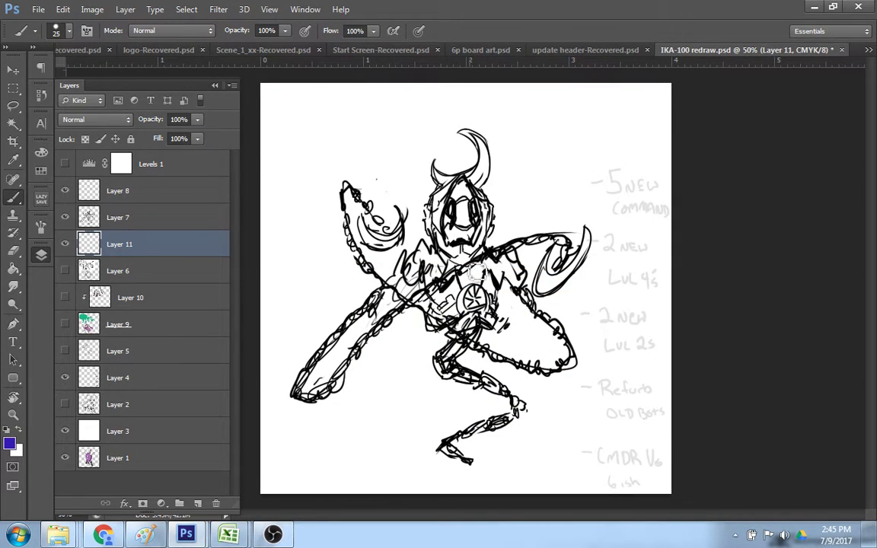
- Block in the horned robot's hood, torso, shoulder spikes and waist with deep blue on Layer 11
mouse_move(451, 250)
mouse_down()
mouse_move(461, 284)
mouse_move(463, 224)
mouse_move(465, 259)
mouse_move(454, 263)
mouse_move(445, 204)
mouse_move(441, 237)
mouse_move(452, 200)
mouse_move(445, 230)
mouse_move(451, 213)
mouse_move(459, 240)
mouse_move(458, 187)
mouse_move(472, 251)
mouse_move(475, 213)
mouse_move(473, 267)
mouse_move(489, 243)
mouse_move(491, 207)
mouse_move(486, 235)
mouse_move(474, 187)
mouse_move(480, 242)
mouse_move(454, 304)
mouse_move(454, 312)
mouse_move(466, 295)
mouse_move(464, 312)
mouse_move(471, 291)
mouse_move(469, 316)
mouse_move(439, 334)
mouse_move(439, 297)
mouse_move(453, 312)
mouse_move(440, 293)
mouse_move(453, 309)
mouse_move(442, 306)
mouse_move(434, 254)
mouse_move(477, 256)
mouse_move(423, 259)
mouse_move(495, 310)
mouse_move(448, 263)
mouse_move(453, 243)
mouse_move(434, 239)
mouse_move(497, 268)
mouse_move(517, 265)
mouse_move(521, 284)
mouse_move(472, 264)
mouse_up()
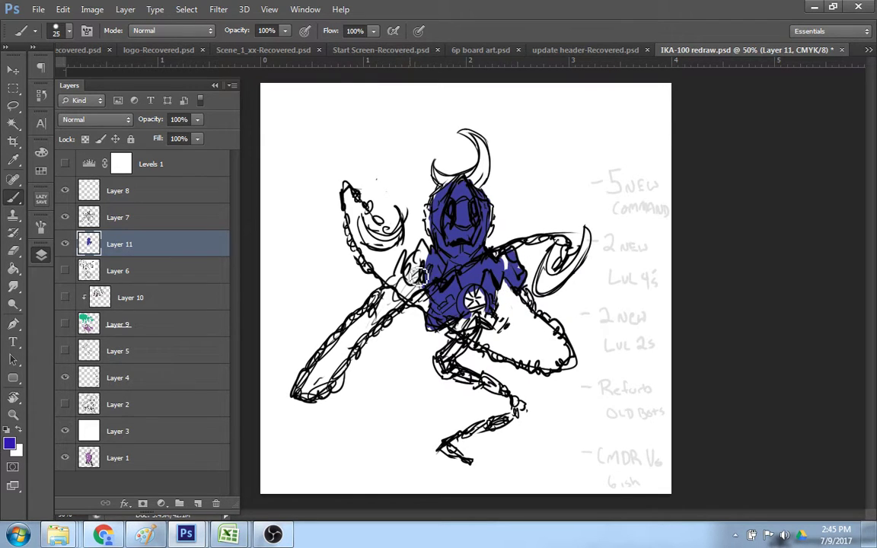
mouse_move(416, 273)
mouse_down()
mouse_move(404, 286)
mouse_move(426, 266)
mouse_move(403, 259)
mouse_move(403, 284)
mouse_move(399, 263)
mouse_move(414, 298)
mouse_move(422, 291)
mouse_up()
mouse_move(524, 277)
mouse_down()
mouse_move(514, 266)
mouse_move(509, 276)
mouse_move(520, 287)
mouse_move(524, 278)
mouse_move(529, 296)
mouse_move(502, 282)
mouse_move(485, 295)
mouse_move(484, 262)
mouse_up()
mouse_move(473, 333)
mouse_down()
mouse_move(463, 340)
mouse_move(489, 322)
mouse_up()
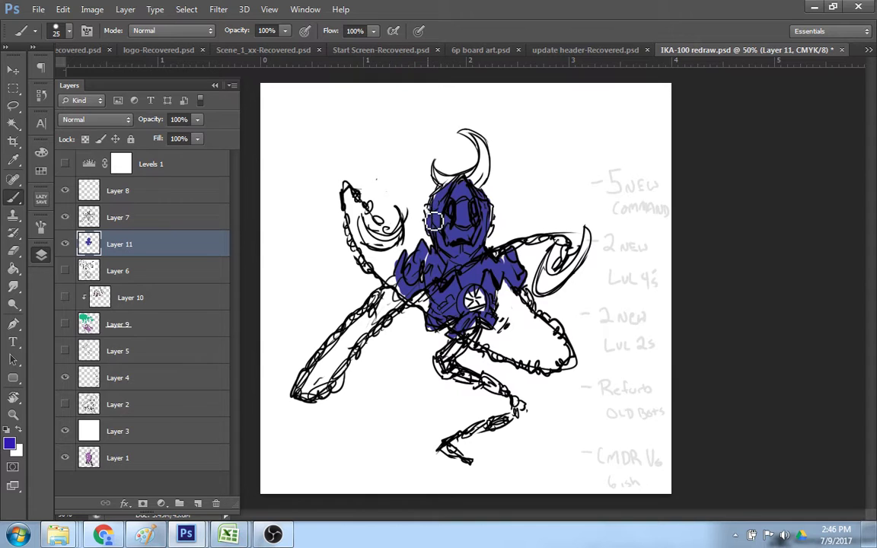
- Set the foreground colour to light grey and paint the horned robot's face, round chest fan and horns
click(9, 442)
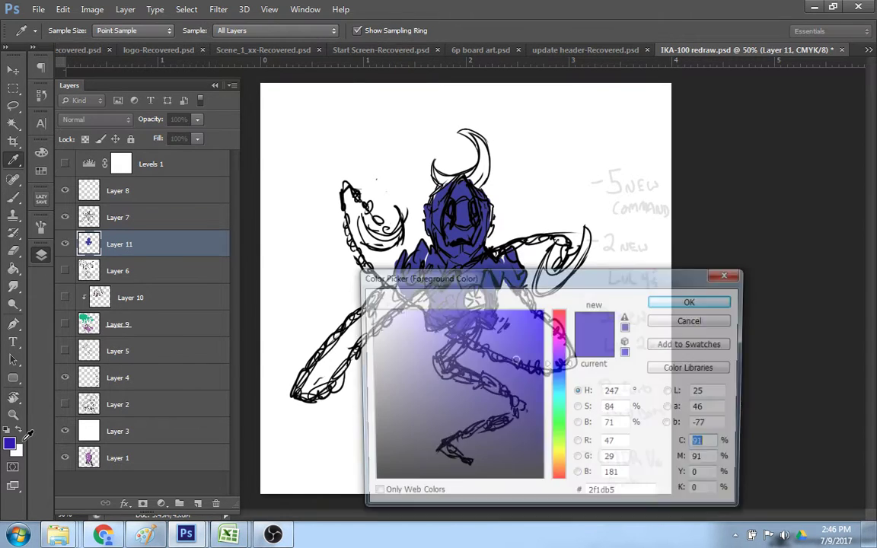
mouse_move(398, 326)
mouse_down()
mouse_move(369, 344)
mouse_move(404, 318)
mouse_move(408, 327)
mouse_move(369, 341)
mouse_up()
click(694, 303)
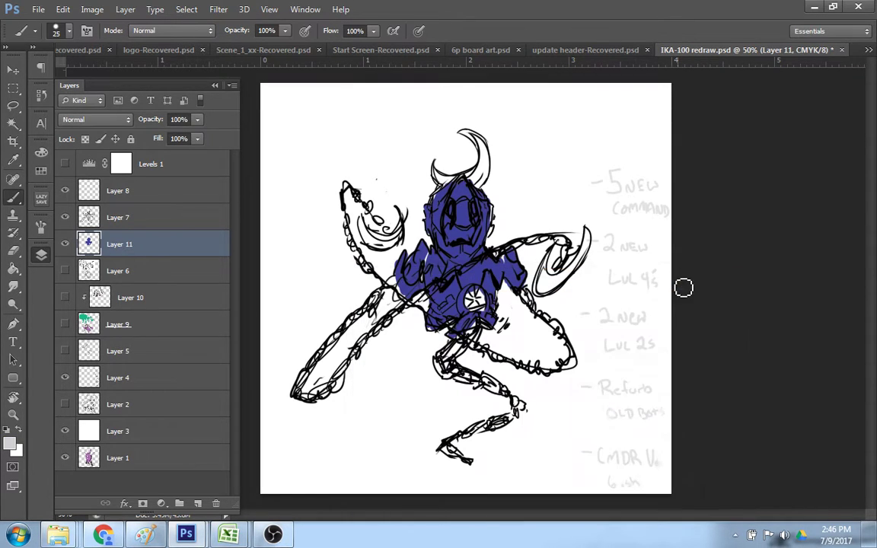
mouse_move(455, 238)
mouse_down()
mouse_move(464, 201)
mouse_move(472, 243)
mouse_move(457, 246)
mouse_move(475, 248)
mouse_move(478, 201)
mouse_move(480, 211)
mouse_move(465, 190)
mouse_move(457, 240)
mouse_move(460, 204)
mouse_move(468, 246)
mouse_move(481, 221)
mouse_move(477, 248)
mouse_move(484, 221)
mouse_move(482, 232)
mouse_move(482, 211)
mouse_move(466, 191)
mouse_move(457, 213)
mouse_up()
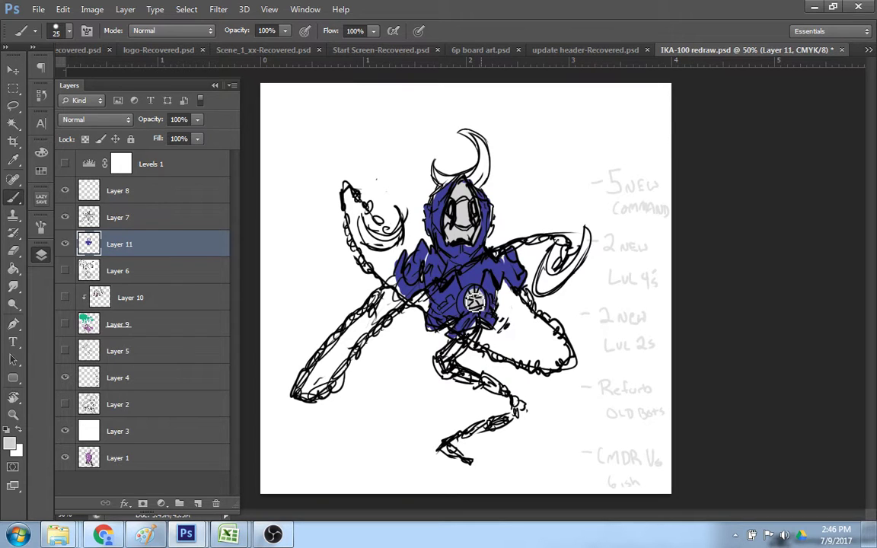
drag(476, 299, 474, 294)
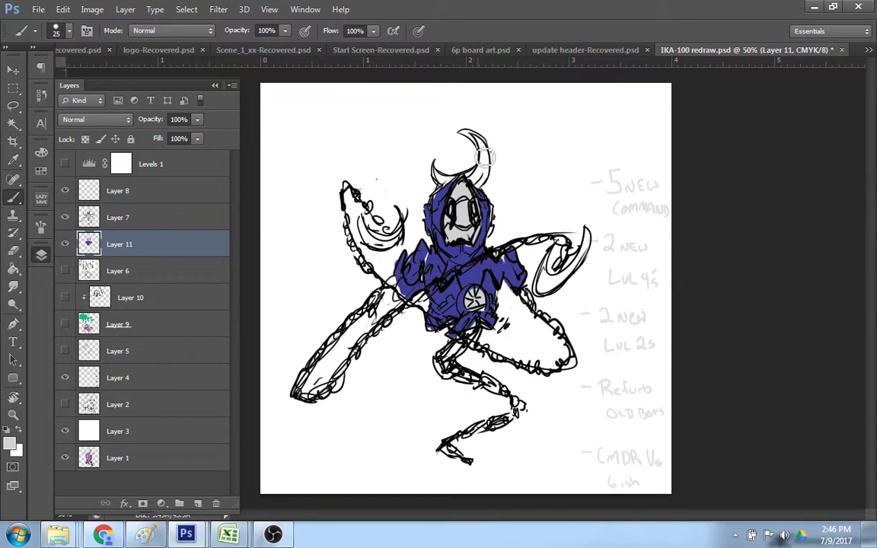
mouse_move(448, 187)
mouse_down()
mouse_move(489, 175)
mouse_move(488, 189)
mouse_move(479, 187)
mouse_up()
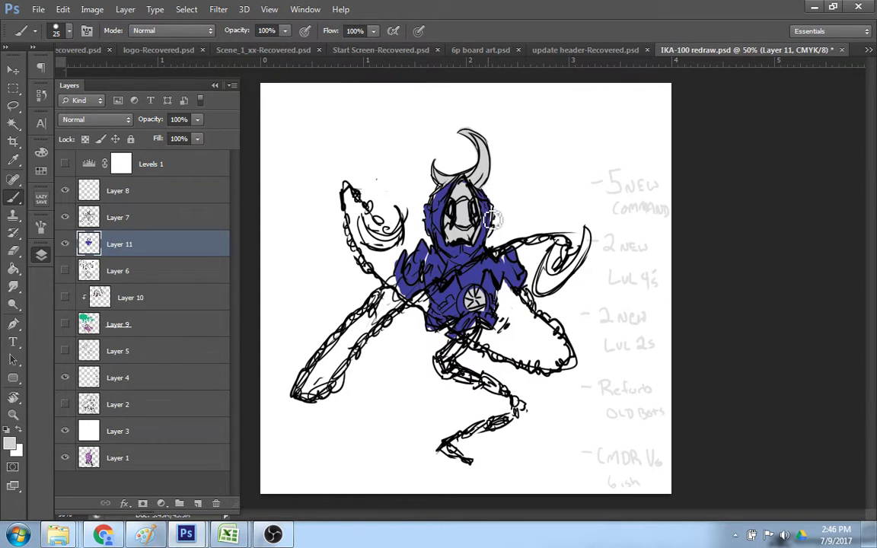
- Paint the horned robot's lower-right chain loop, the raised chain arm on the left and both curved blades light grey
drag(530, 301, 569, 370)
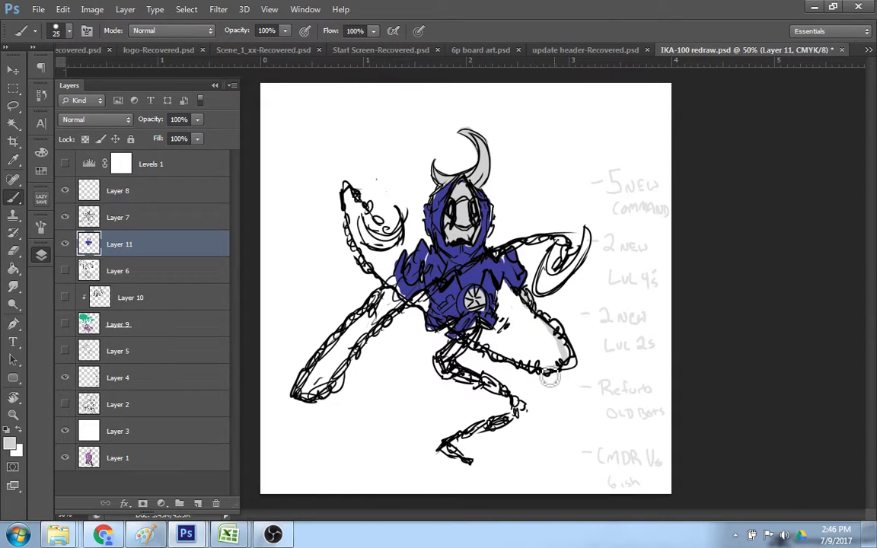
mouse_move(442, 330)
mouse_down()
mouse_move(416, 321)
mouse_move(353, 243)
mouse_move(345, 210)
mouse_move(373, 206)
mouse_move(400, 242)
mouse_move(390, 255)
mouse_move(373, 244)
mouse_move(376, 227)
mouse_move(373, 251)
mouse_move(369, 233)
mouse_move(390, 256)
mouse_move(380, 248)
mouse_move(396, 248)
mouse_move(411, 232)
mouse_move(376, 247)
mouse_move(395, 250)
mouse_move(376, 250)
mouse_move(369, 227)
mouse_move(374, 248)
mouse_move(403, 245)
mouse_up()
key(w)
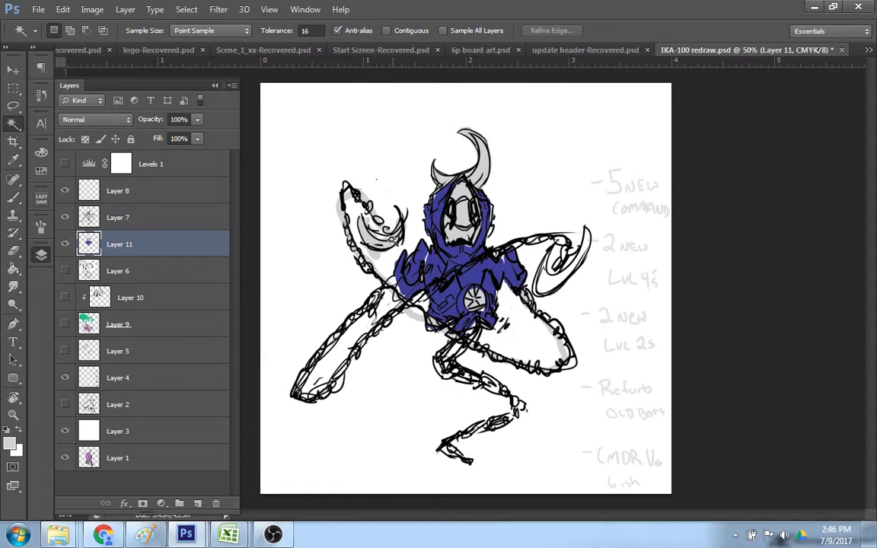
key(e)
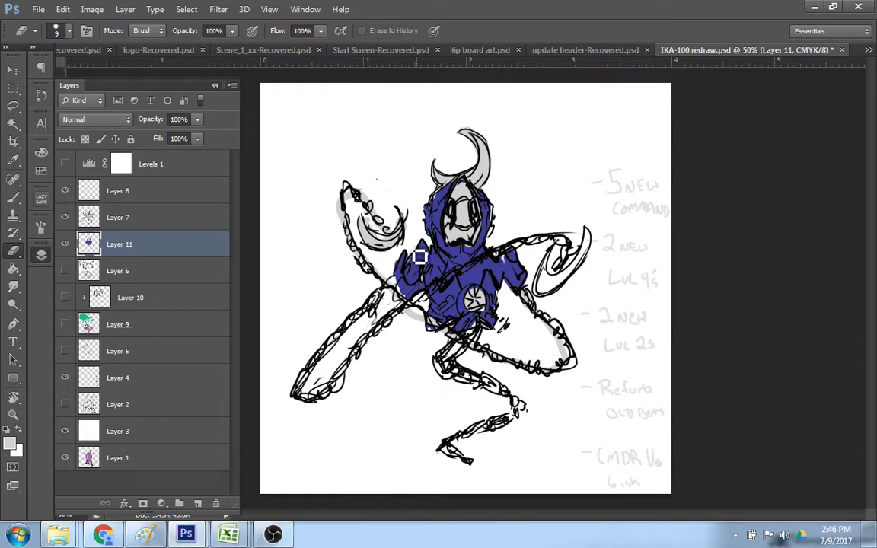
key(b)
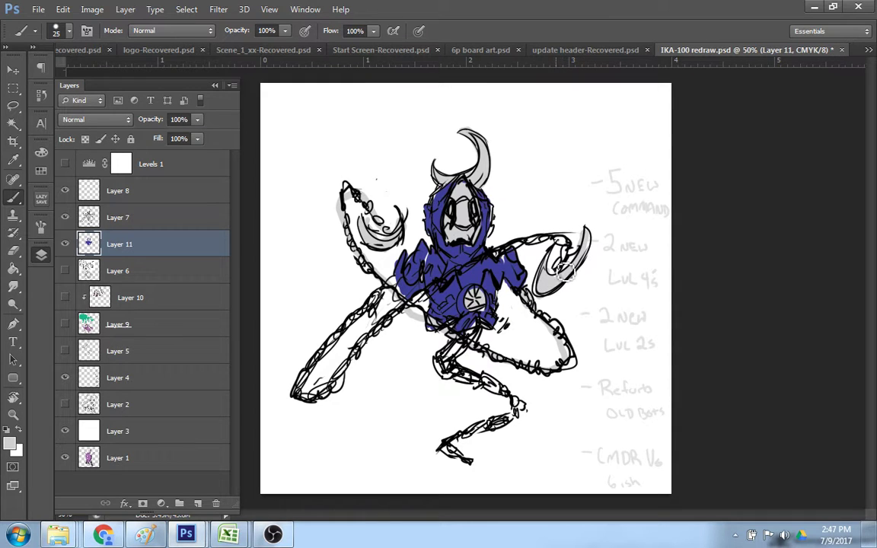
- Paint the chain arm crossing the torso, the lower-left chain loop and the jointed lower body light grey, undoing the misplaced stroke
mouse_move(545, 241)
mouse_down()
mouse_move(513, 241)
mouse_move(545, 237)
mouse_move(457, 285)
mouse_up()
drag(302, 378, 401, 263)
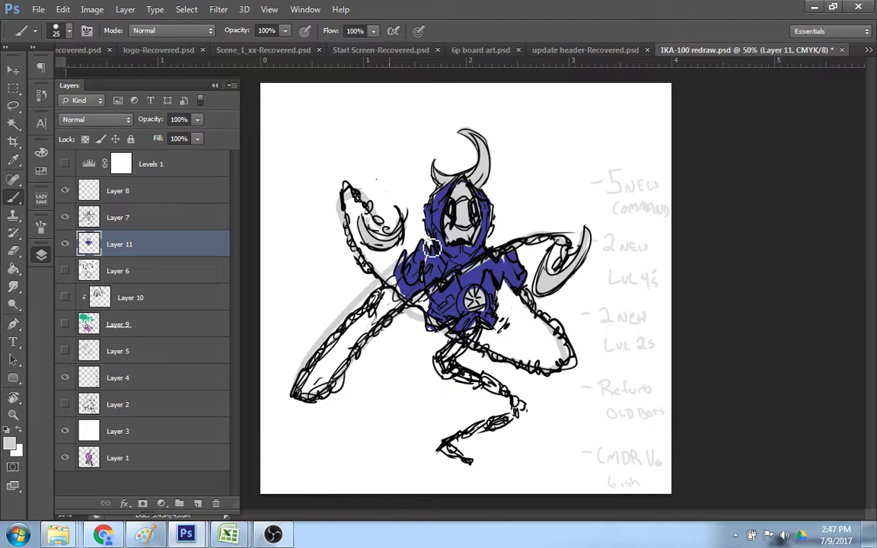
key(ctrl+z)
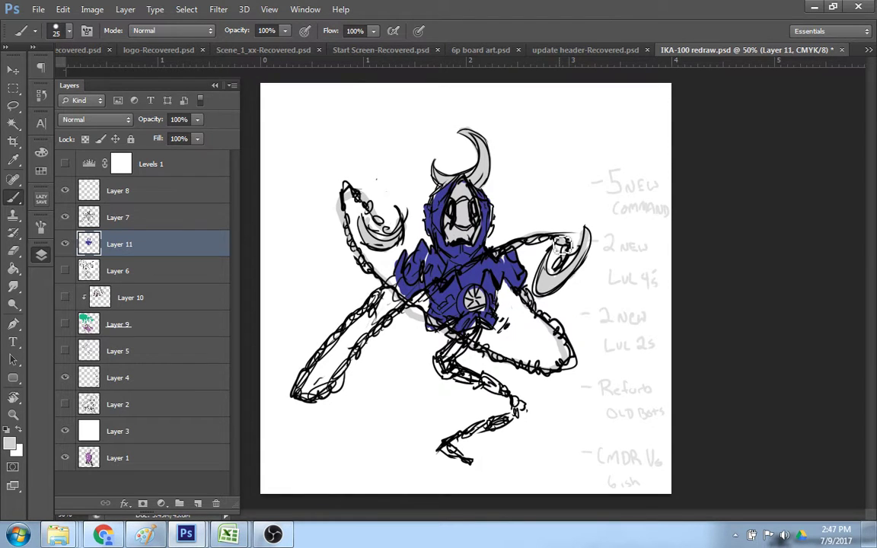
mouse_move(484, 266)
mouse_down()
mouse_move(372, 345)
mouse_move(337, 389)
mouse_move(315, 395)
mouse_move(387, 295)
mouse_up()
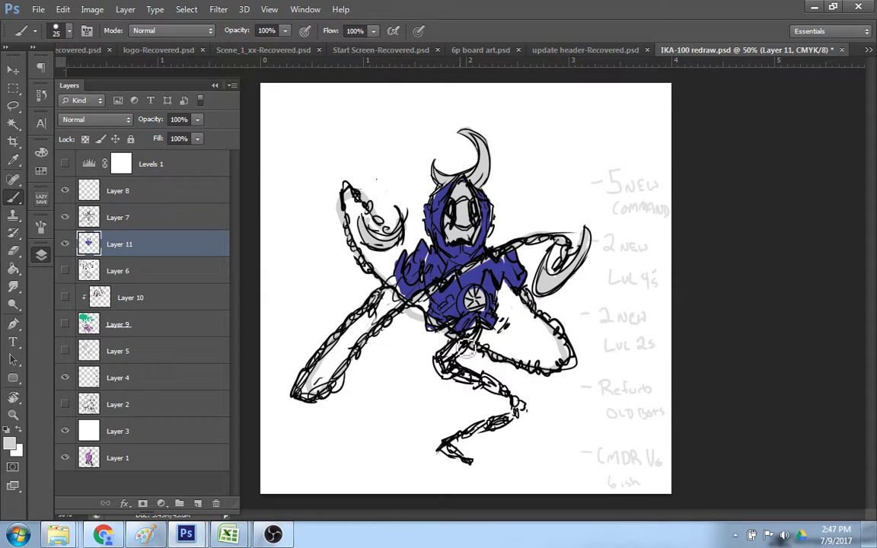
drag(447, 451, 471, 467)
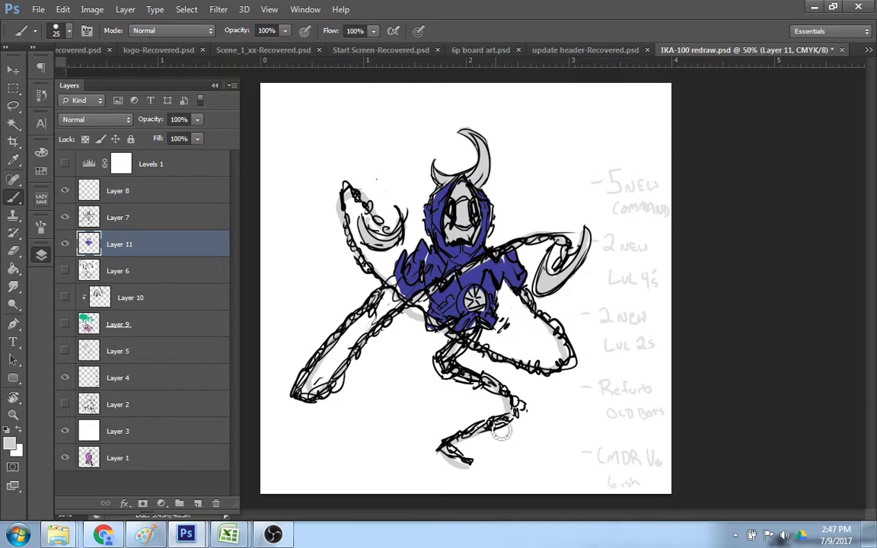
- Switch to the Twitch page to read back through the chat, then return to Photoshop and minimize the GERR-022 card document
click(108, 536)
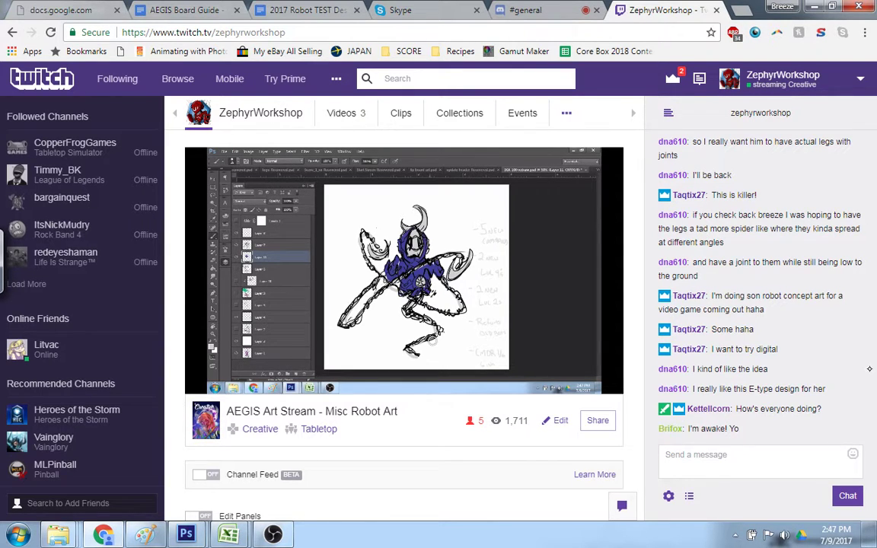
drag(871, 361, 873, 308)
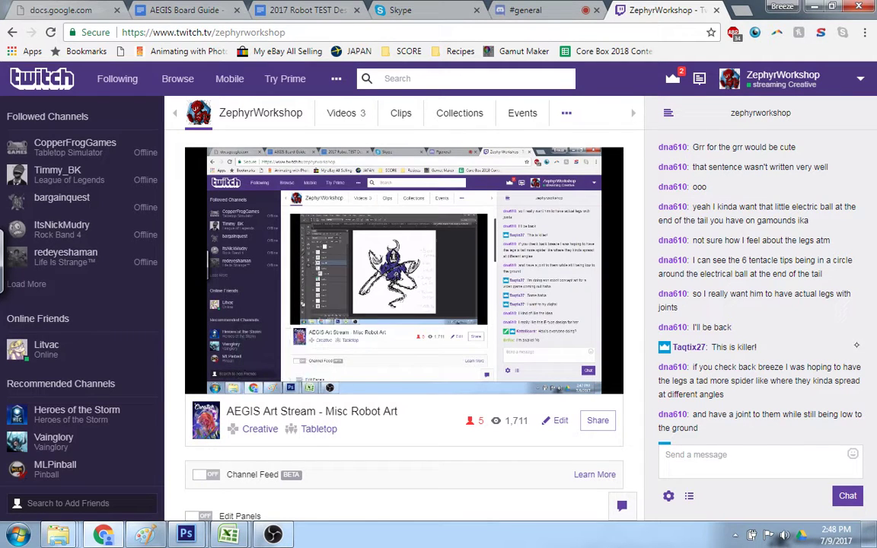
key(alt+Tab)
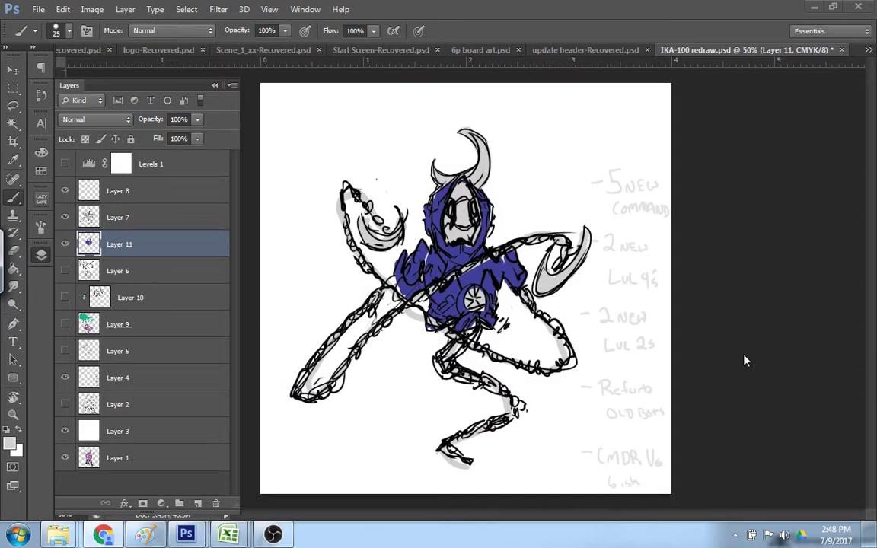
click(186, 531)
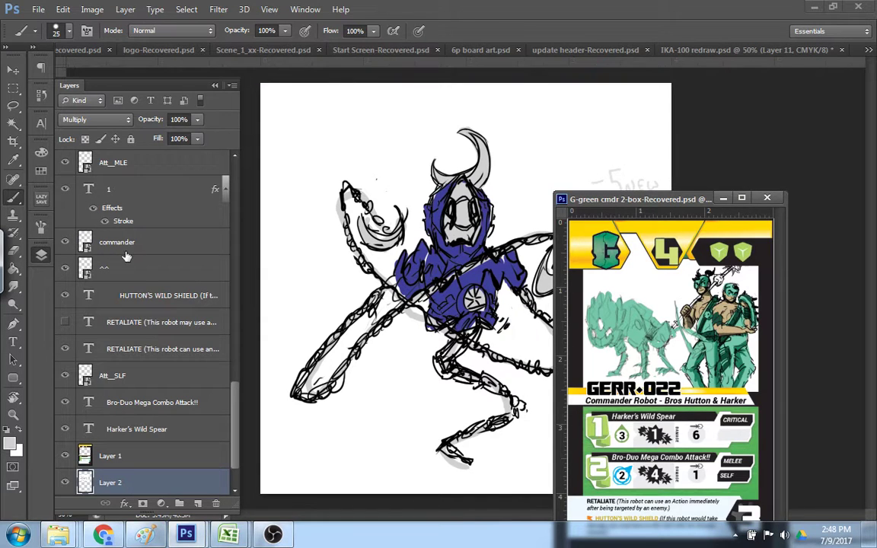
click(724, 199)
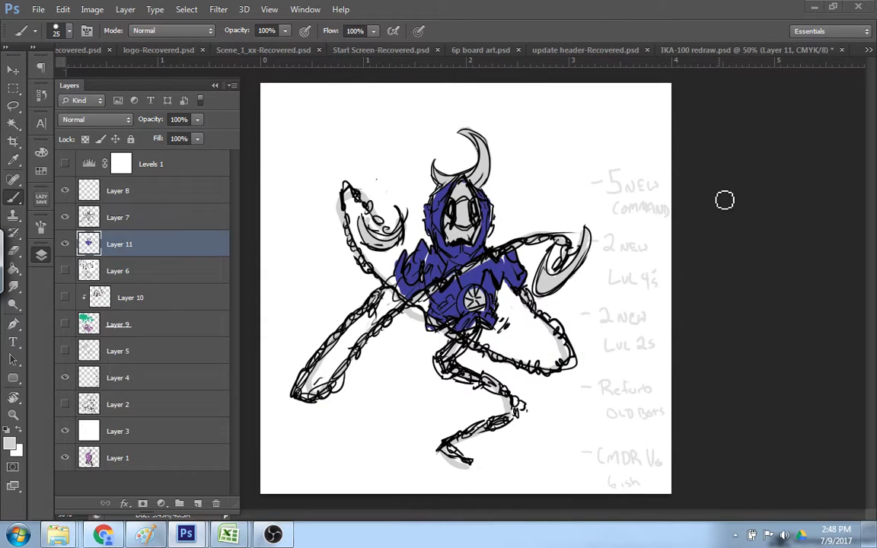
- Hide the horned robot's Layers 11 and 7 and show the two-robot line art on Layer 6 with the Layer 9 flats hidden
click(64, 244)
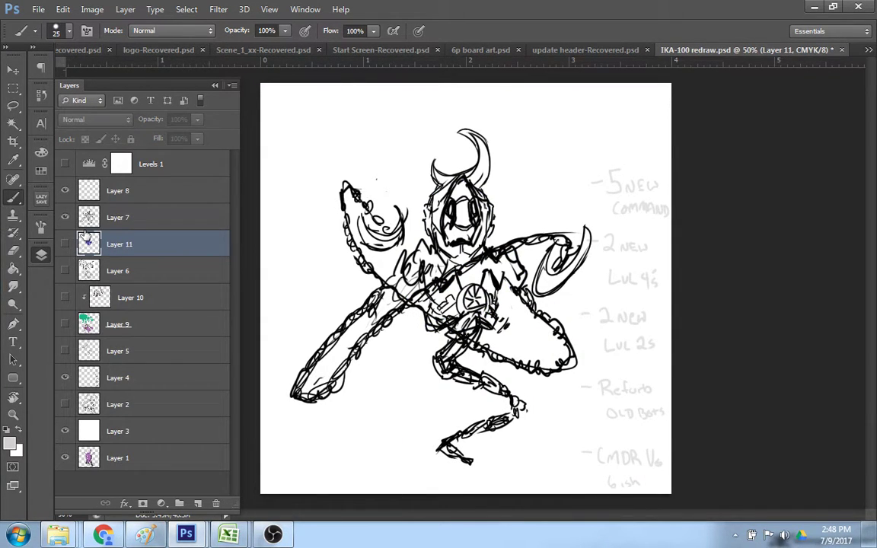
click(65, 323)
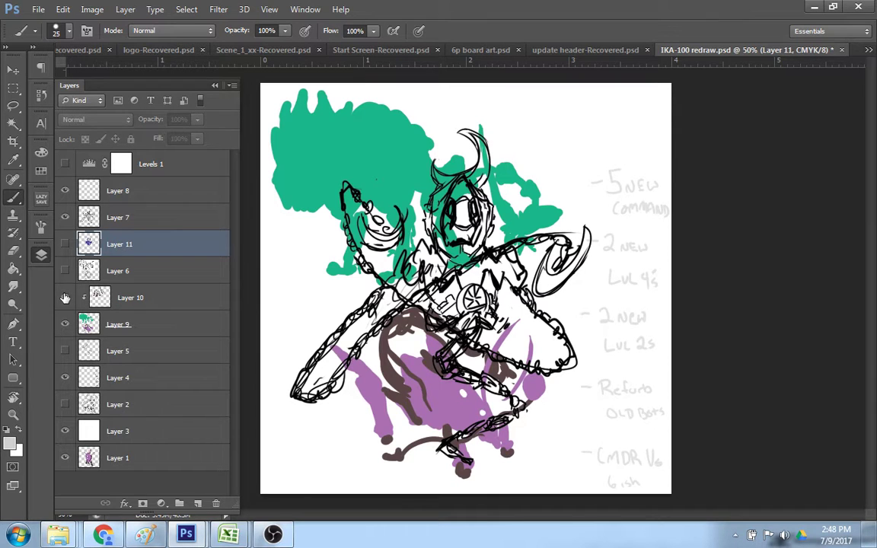
click(65, 298)
click(66, 297)
click(65, 218)
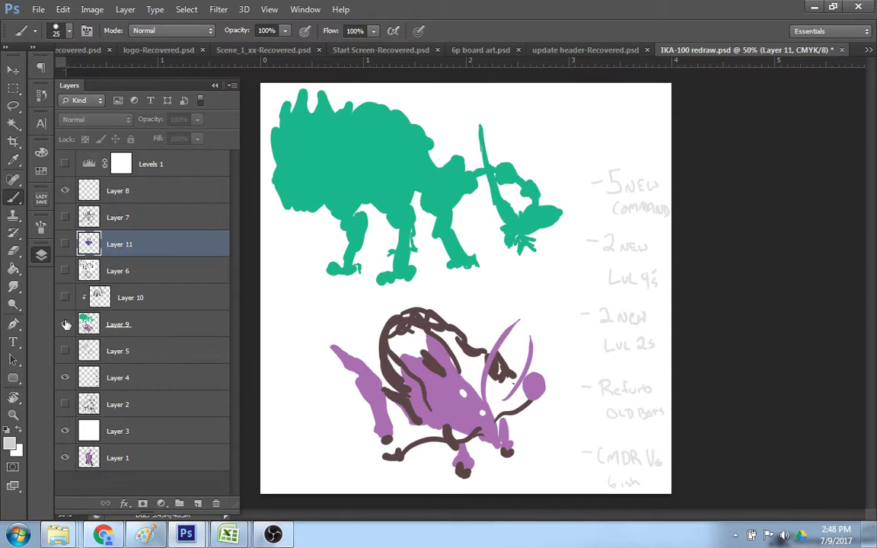
click(65, 297)
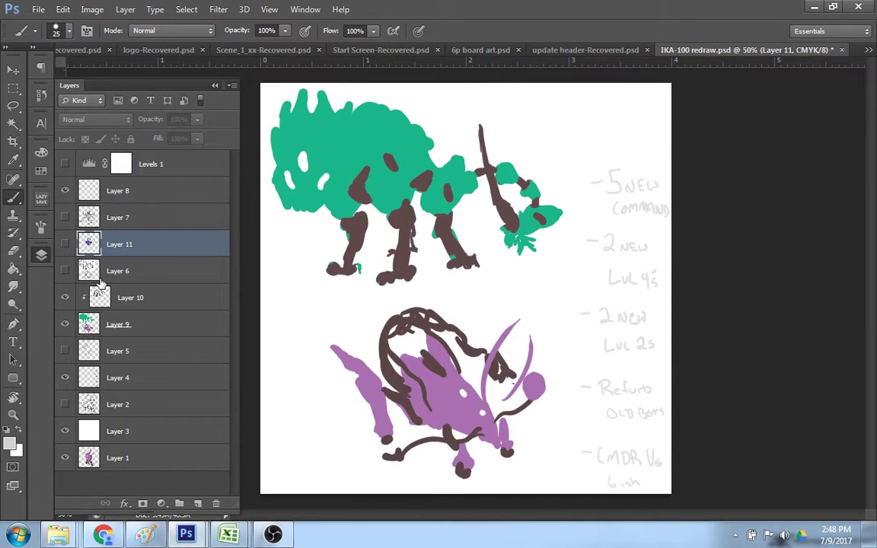
click(64, 324)
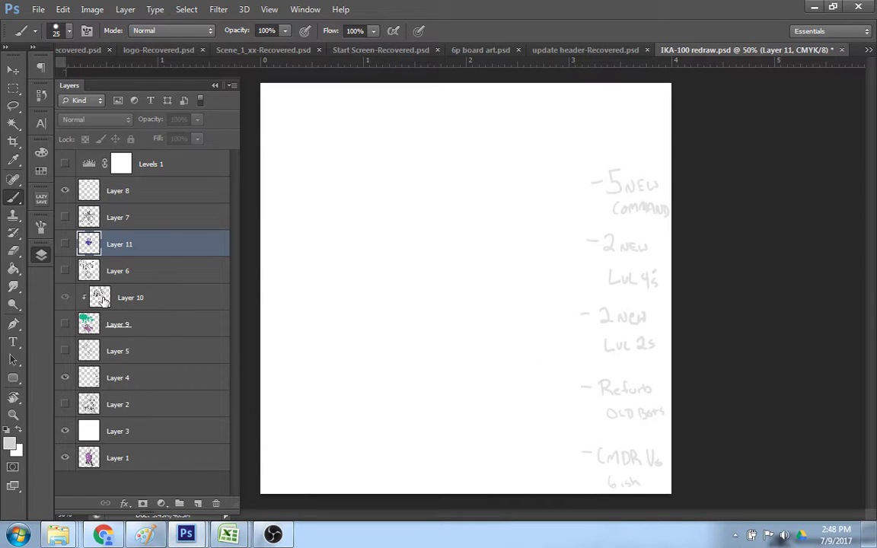
click(65, 271)
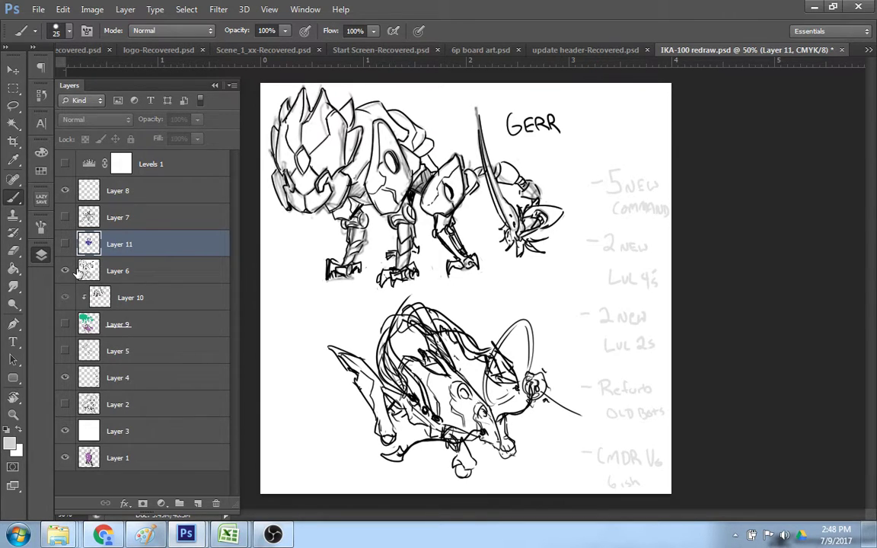
- Make Layer 6 active with default colours, check the Twitch chat, and return to Photoshop to set the brush size to 6
key(d)
click(176, 267)
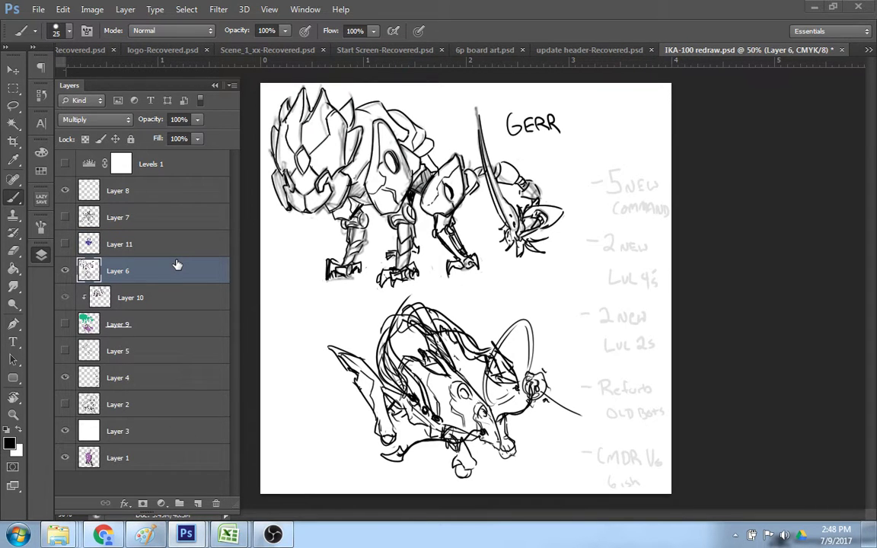
key(alt+Tab)
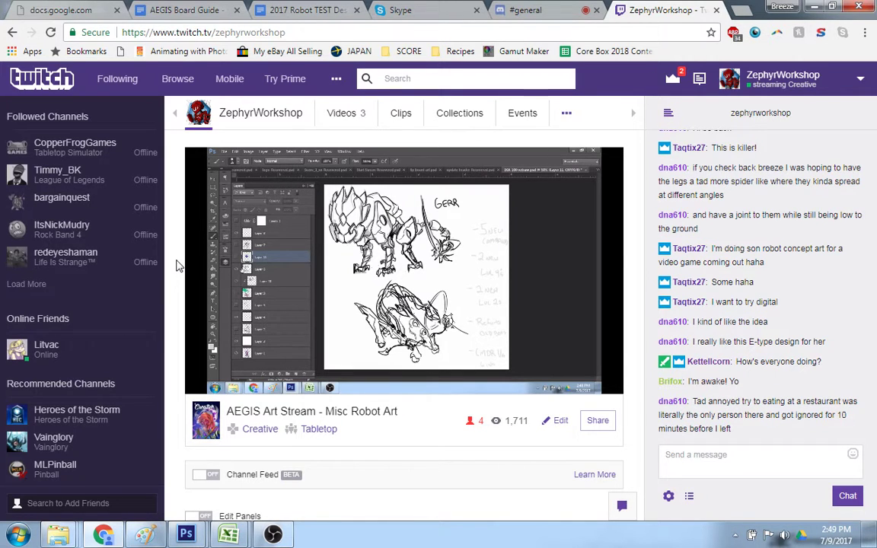
key(alt+Tab)
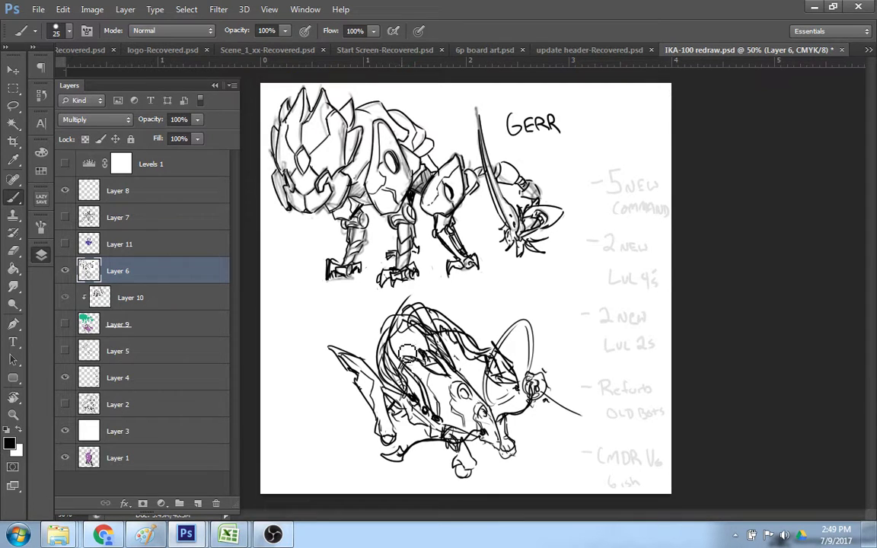
key(e)
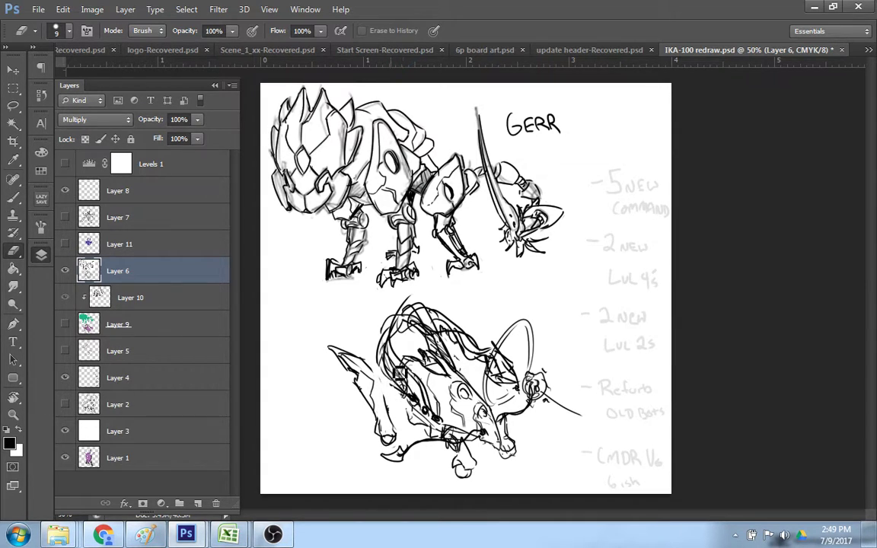
key(b)
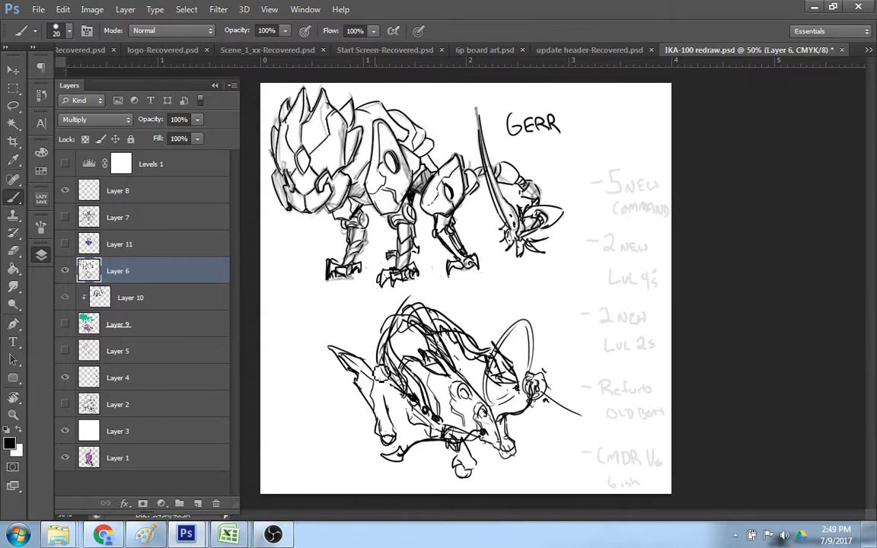
key(bracketleft)
key(bracketleft)
key(bracketleft)
key(bracketleft)
key(bracketleft)
key(bracketleft)
key(bracketleft)
key(bracketleft)
key(bracketleft)
key(bracketleft)
key(bracketright)
key(bracketright)
- Check the Twitch chat, return to Photoshop with the GERR-022 card document minimized, and make Layer 11 active
key(alt+Tab)
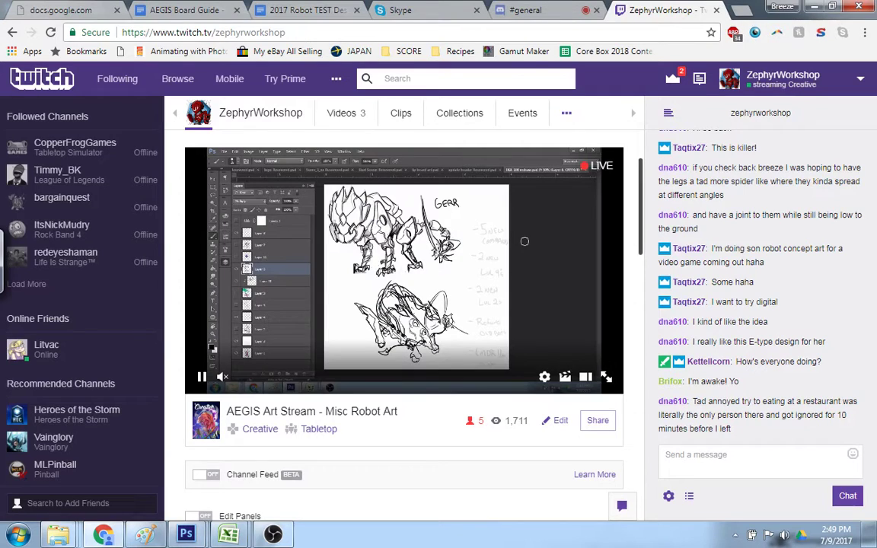
key(alt+Tab)
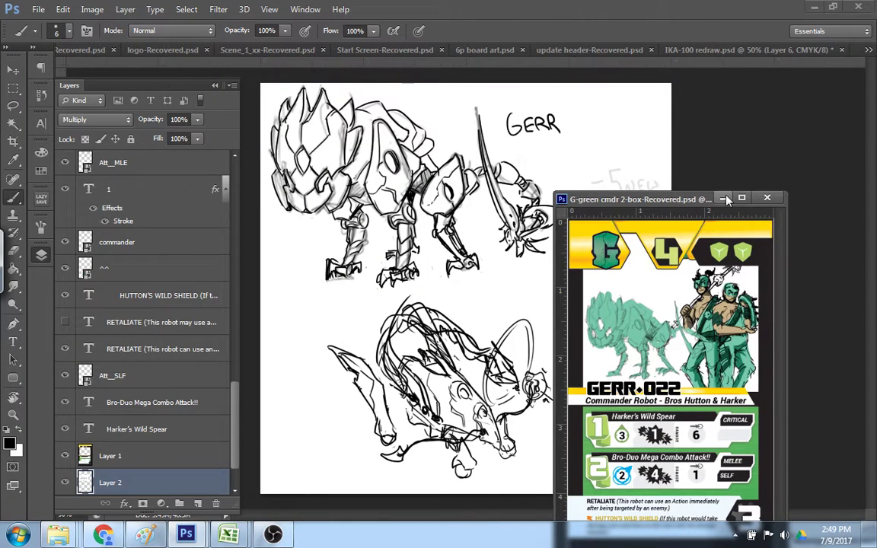
click(726, 198)
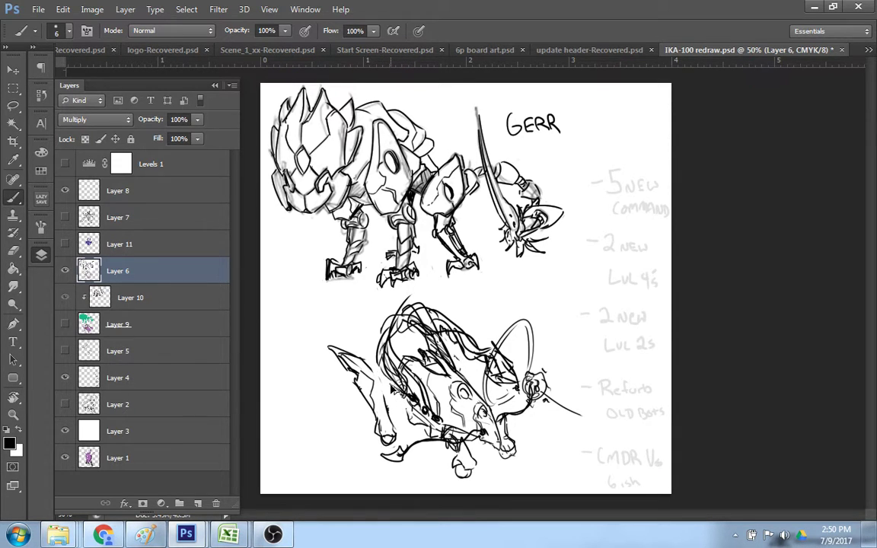
key(alt+bracketright)
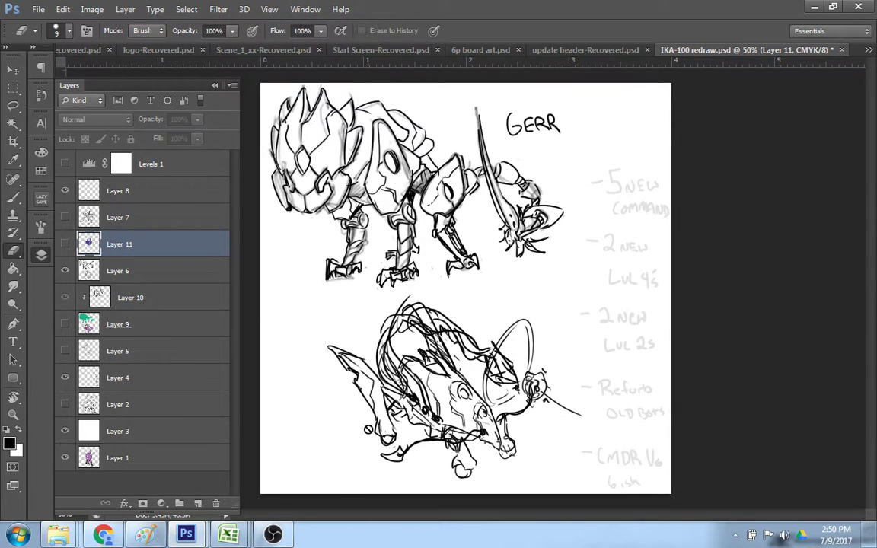
- Make Layer 6 active, then erase and redraw the rounded foot at the end of the lower robot's left leg
key(v)
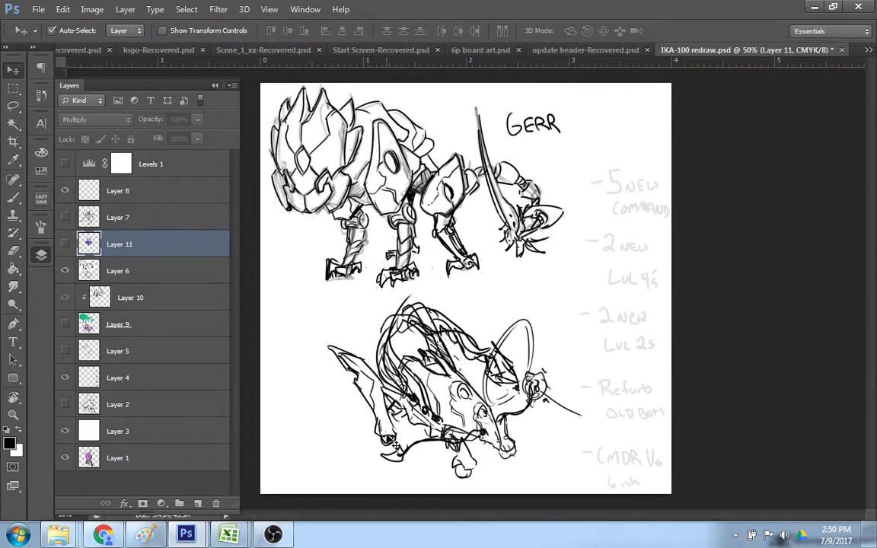
key(alt+bracketleft)
key(e)
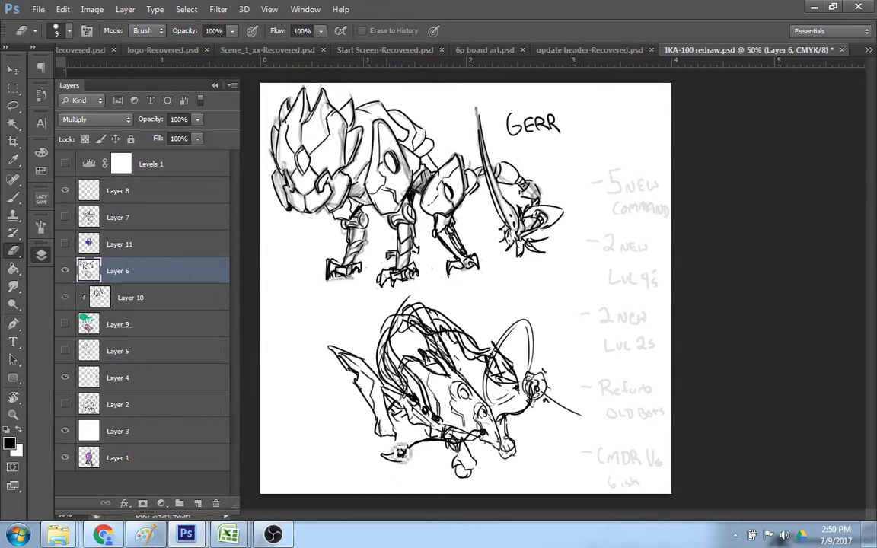
key(b)
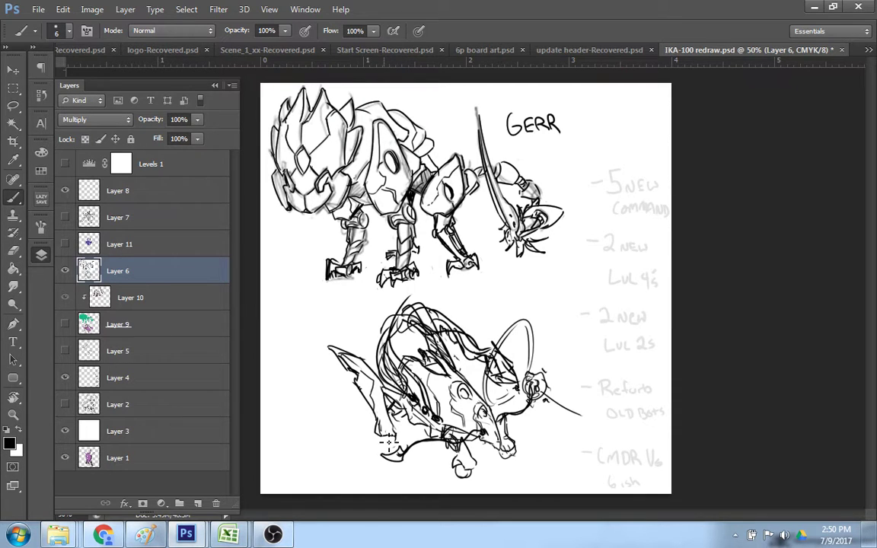
mouse_move(374, 425)
mouse_down()
mouse_move(393, 438)
mouse_move(410, 400)
mouse_up()
- Check the Twitch chat, then return to Photoshop and minimize the GERR-022 card document
key(alt+Tab)
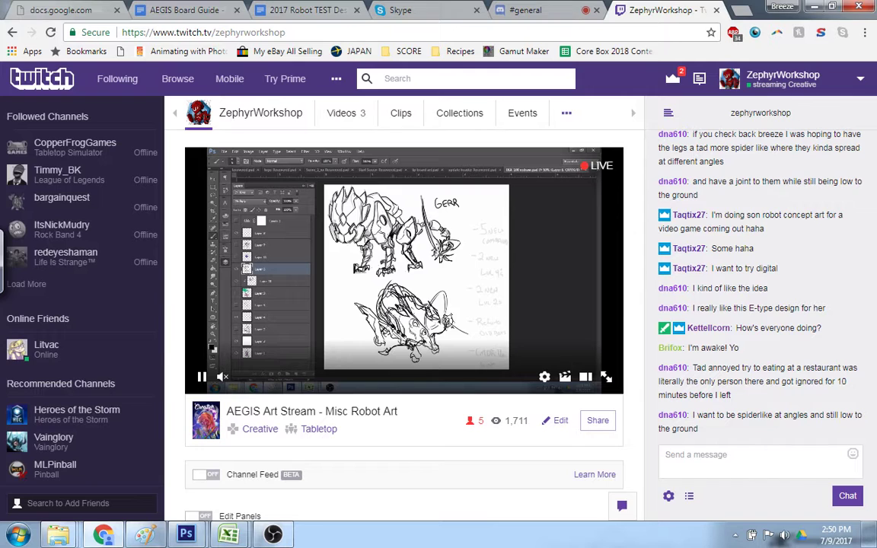
key(alt+Tab)
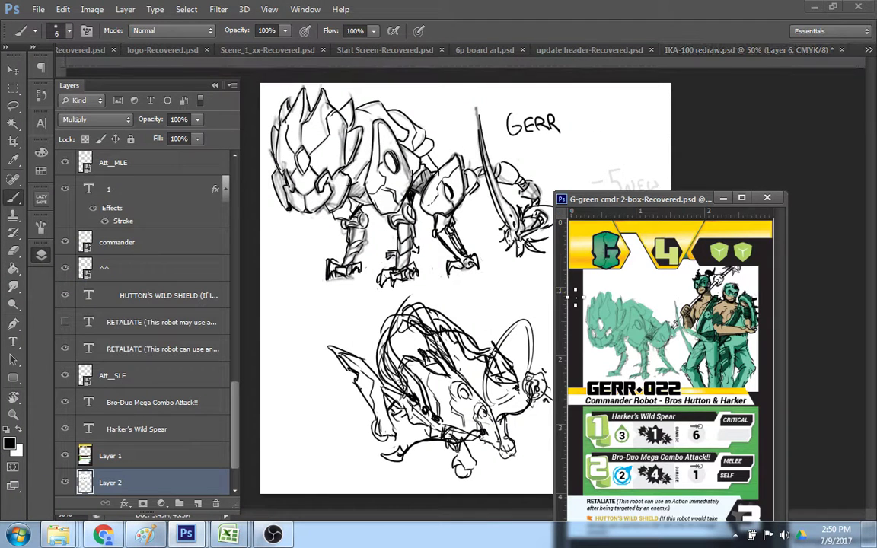
click(723, 198)
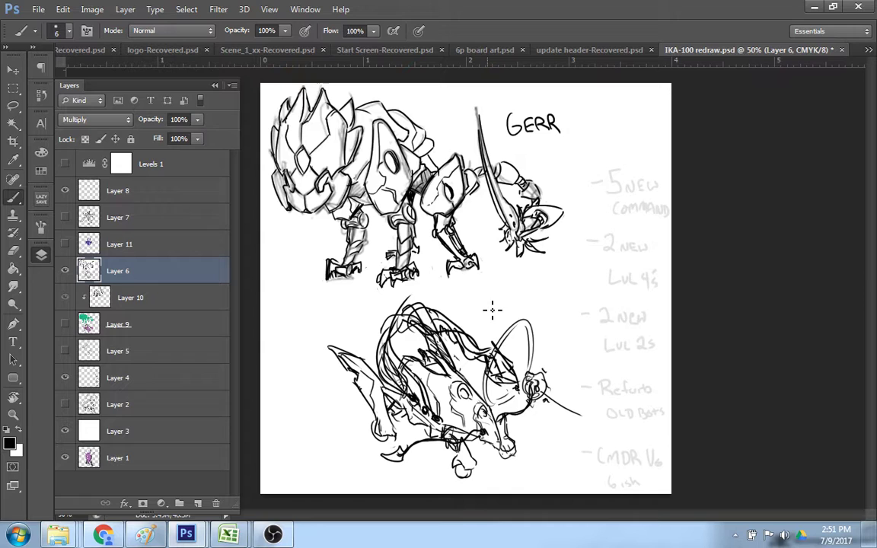
- Sketch a small thumbnail of spider-like bent legs on Layer 6 to the left of the lower robot, undoing and redrawing strokes
mouse_move(277, 429)
mouse_down()
mouse_move(287, 397)
mouse_move(310, 429)
mouse_move(310, 400)
mouse_move(323, 432)
mouse_up()
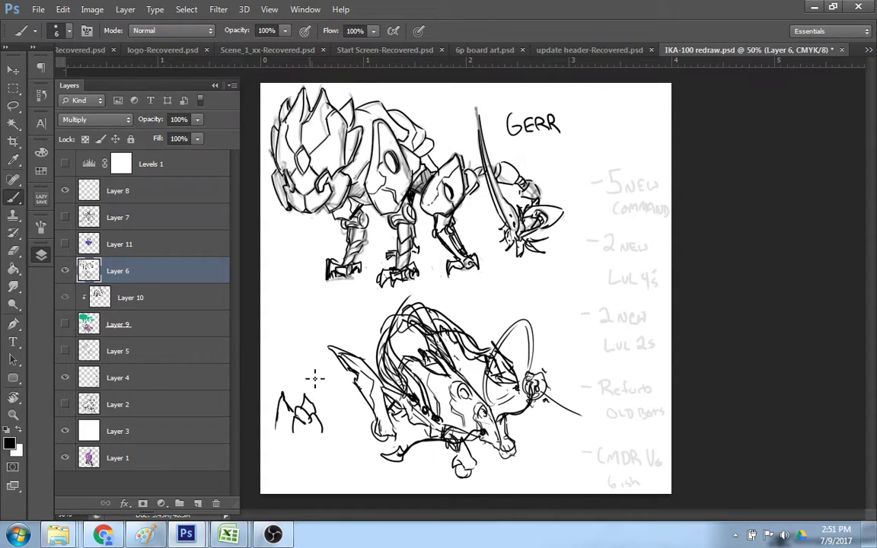
key(ctrl+z)
mouse_move(315, 415)
mouse_down()
mouse_move(300, 441)
mouse_move(297, 430)
mouse_move(281, 426)
mouse_move(281, 435)
mouse_move(324, 417)
mouse_up()
mouse_move(294, 406)
mouse_down()
mouse_move(304, 415)
mouse_move(294, 389)
mouse_move(329, 441)
mouse_up()
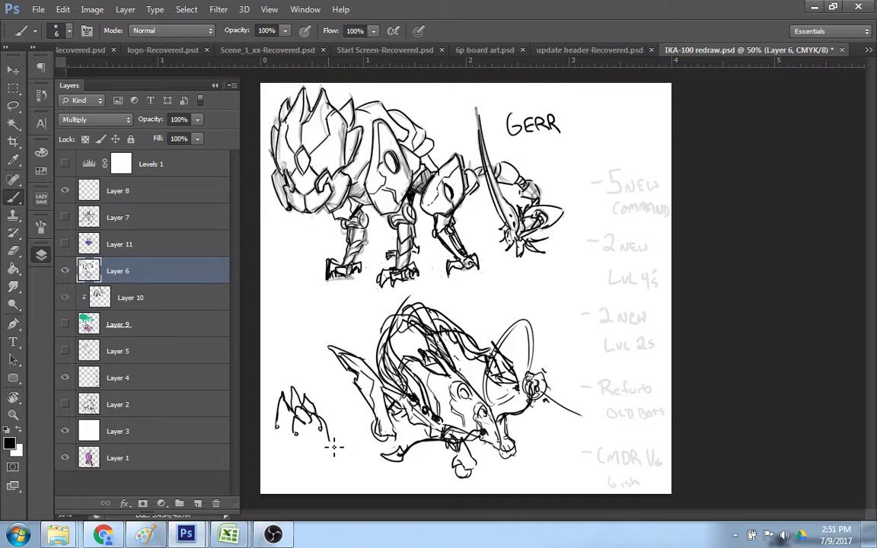
key(ctrl+alt+z)
key(ctrl+alt+z)
mouse_move(295, 404)
mouse_down()
mouse_move(328, 415)
mouse_move(306, 397)
mouse_move(312, 420)
mouse_move(303, 405)
mouse_move(336, 424)
mouse_move(311, 428)
mouse_up()
key(ctrl+alt+z)
key(ctrl+alt+z)
key(ctrl+alt+z)
drag(293, 396, 323, 436)
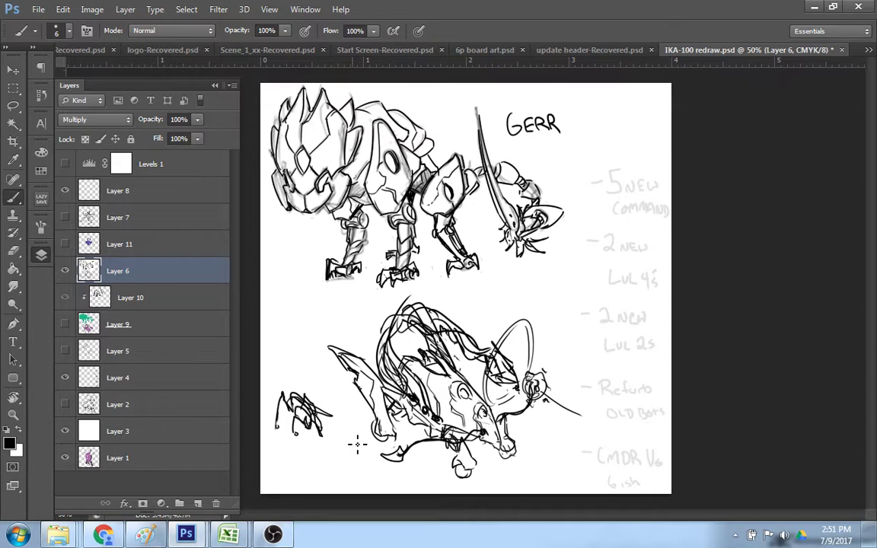
- Read the Twitch chat again, return to Photoshop with the card document minimized, and make IKA-100 redraw.psd active
key(alt+Tab)
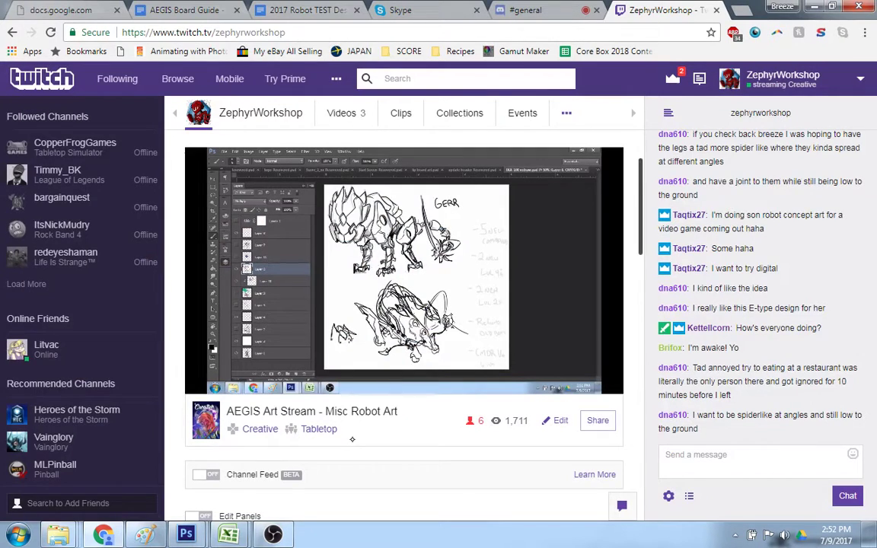
key(alt+Tab)
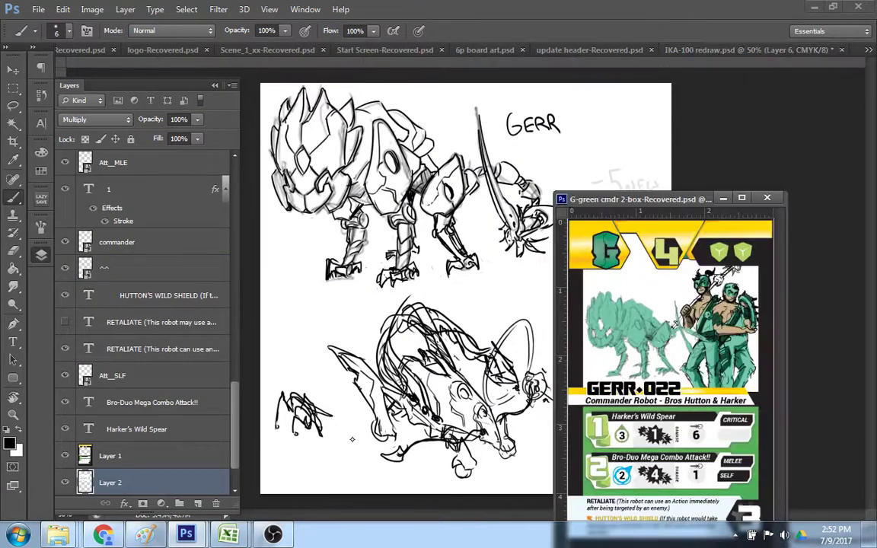
click(724, 199)
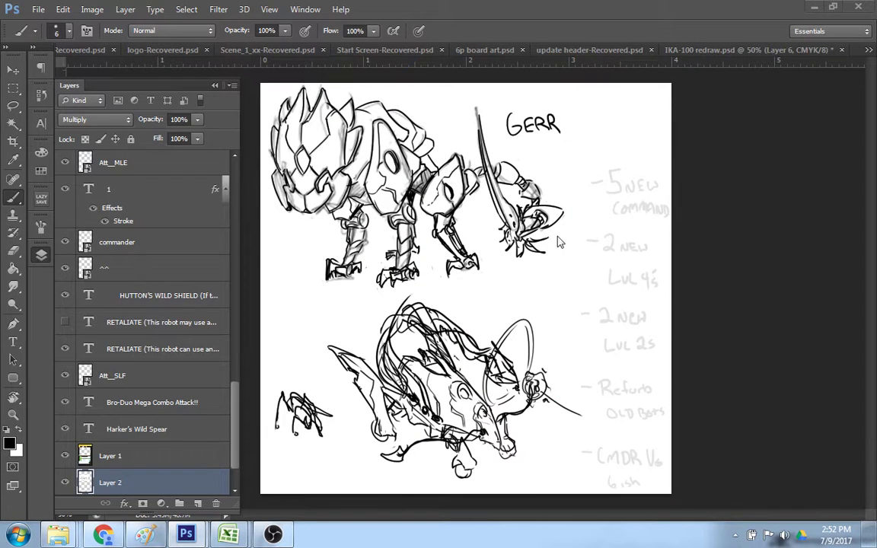
click(454, 280)
- Try a second zigzag leg sketch above the thumbnail, undo it, and show the Layer 9 colour flats
mouse_move(291, 330)
mouse_down()
mouse_move(297, 370)
mouse_move(296, 347)
mouse_move(308, 348)
mouse_move(315, 332)
mouse_move(311, 365)
mouse_up()
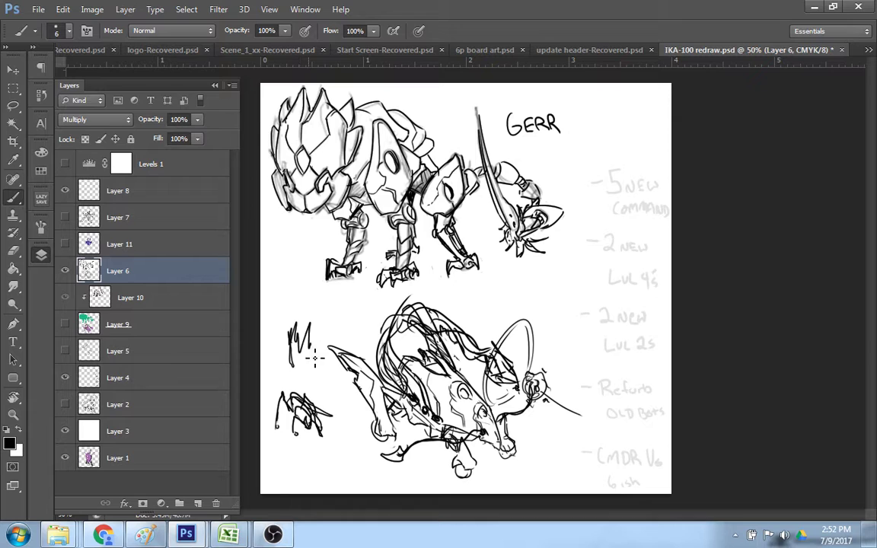
key(ctrl+z)
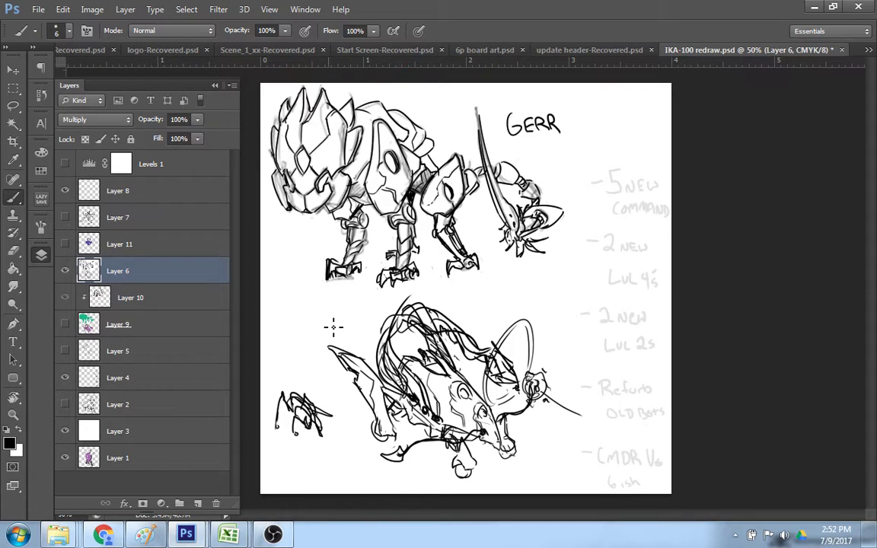
click(65, 325)
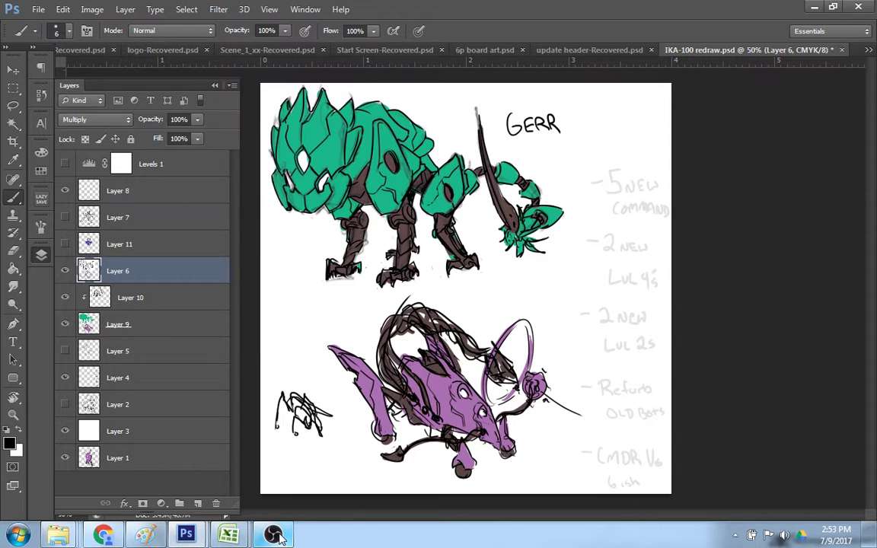
- Check the Twitch chat for stream problems, then switch to OBS to inspect the stream status
mouse_move(275, 536)
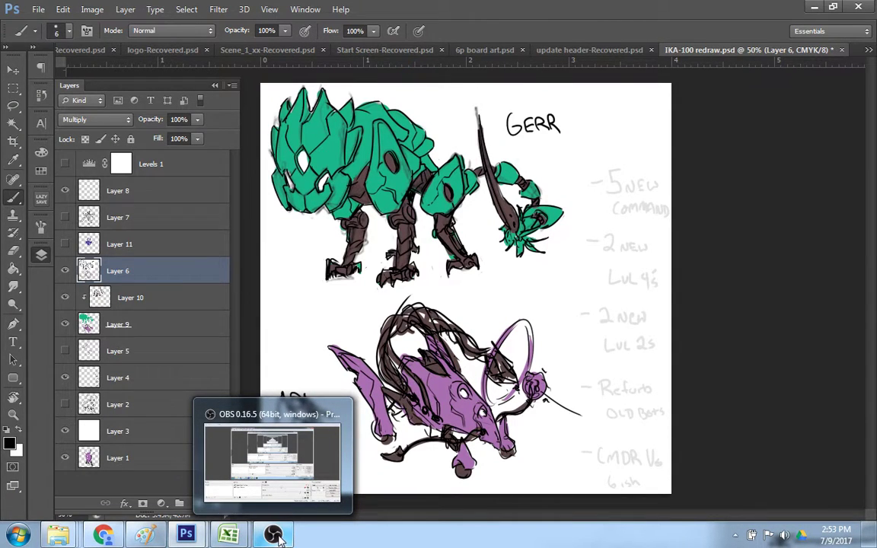
click(105, 536)
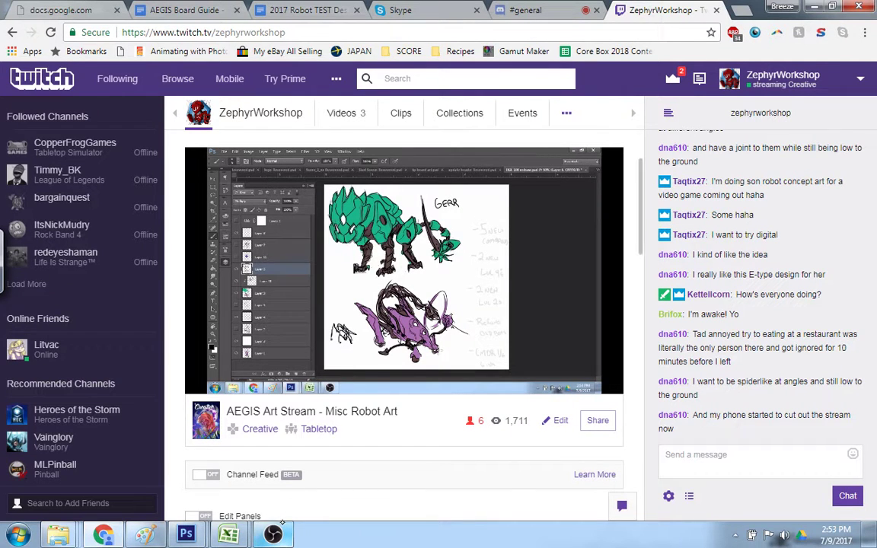
mouse_move(273, 535)
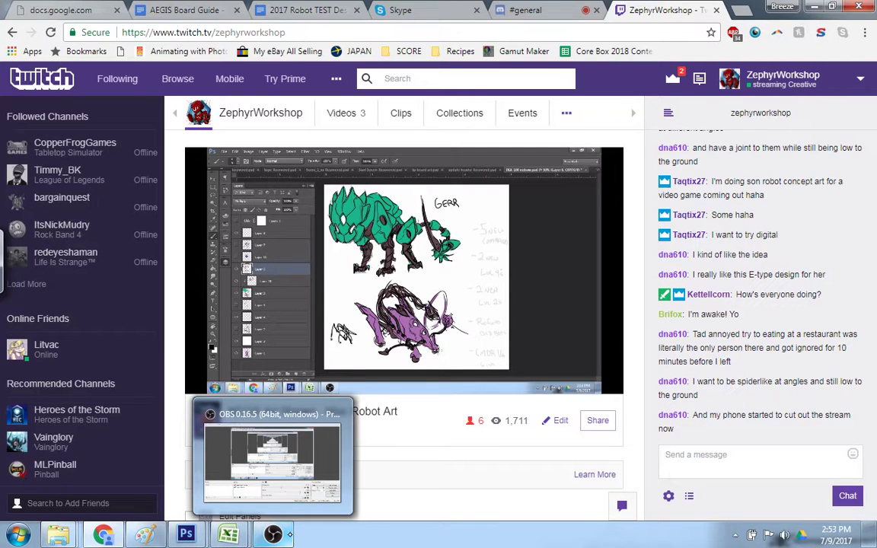
click(274, 535)
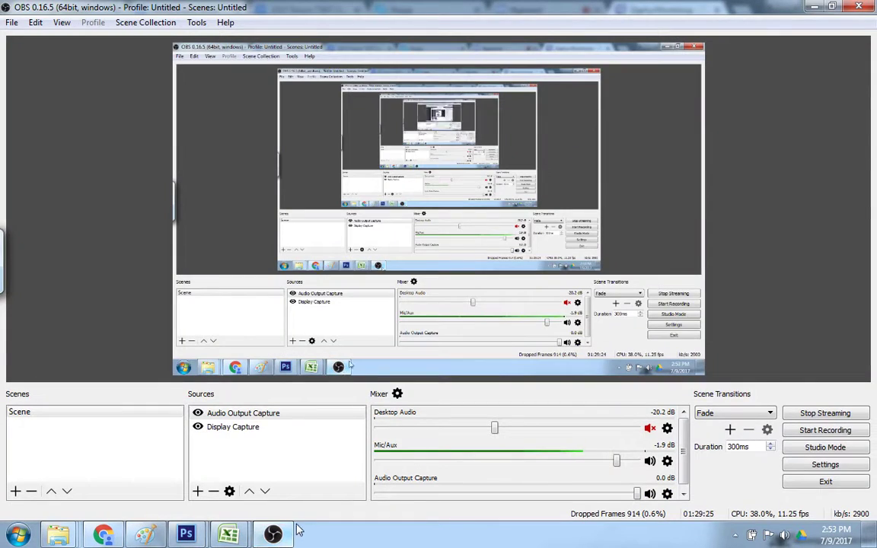